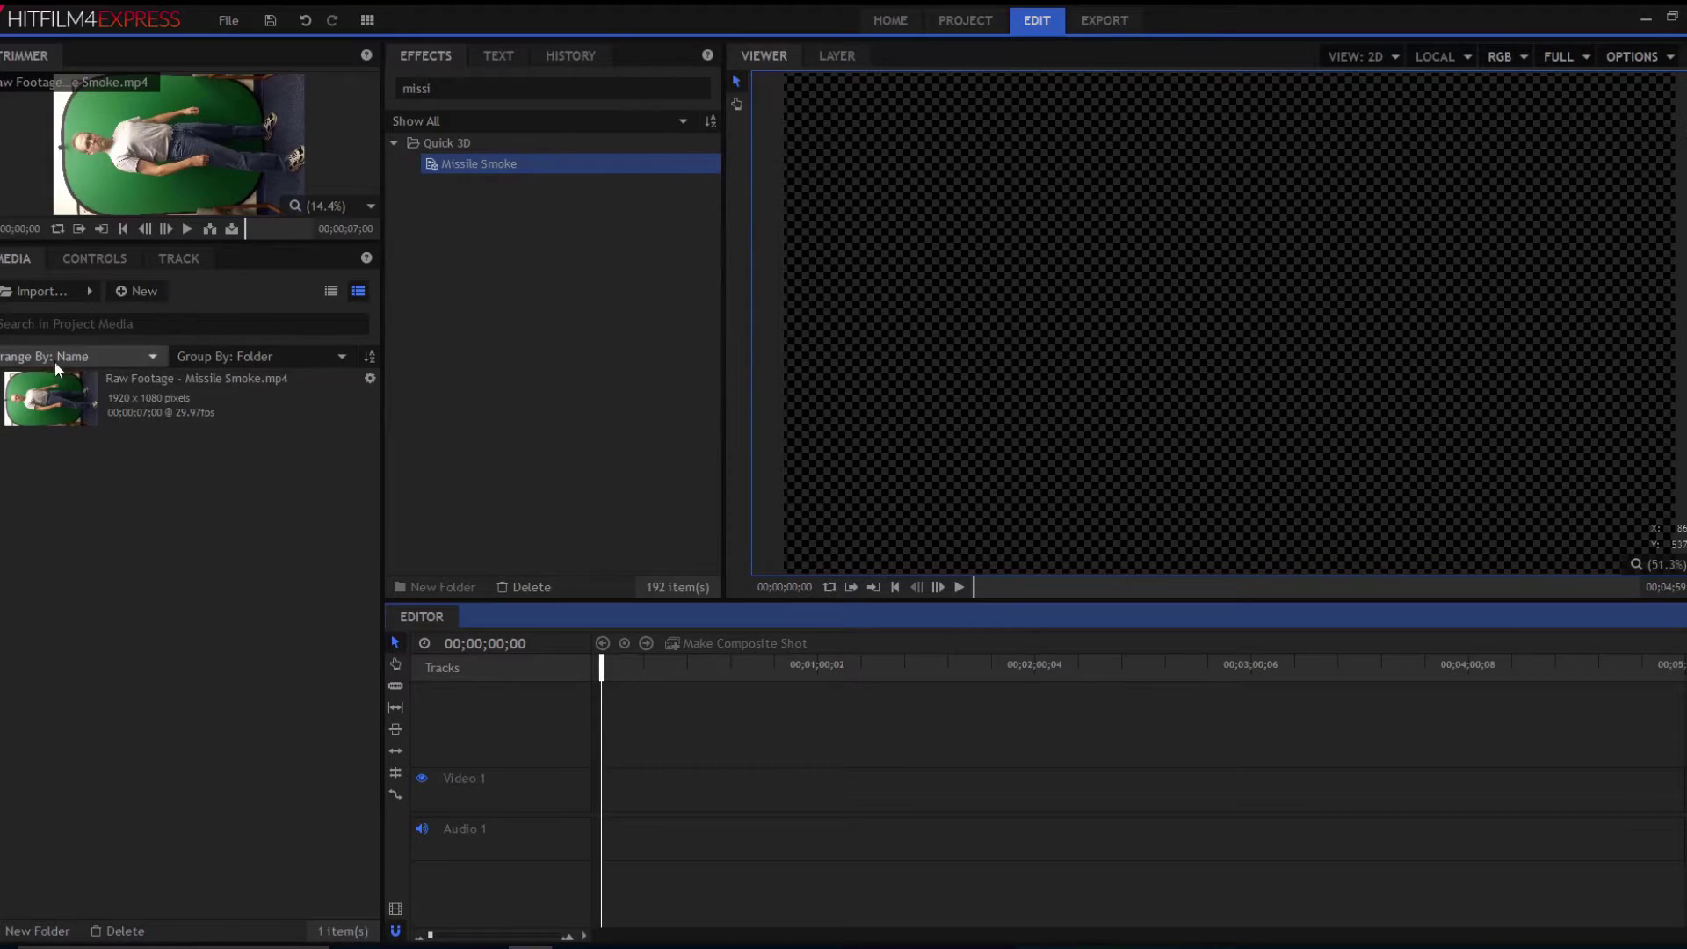
# - Make a composite shot from the green-screen clip, then play it through and rewind
pyautogui.click(81, 403)
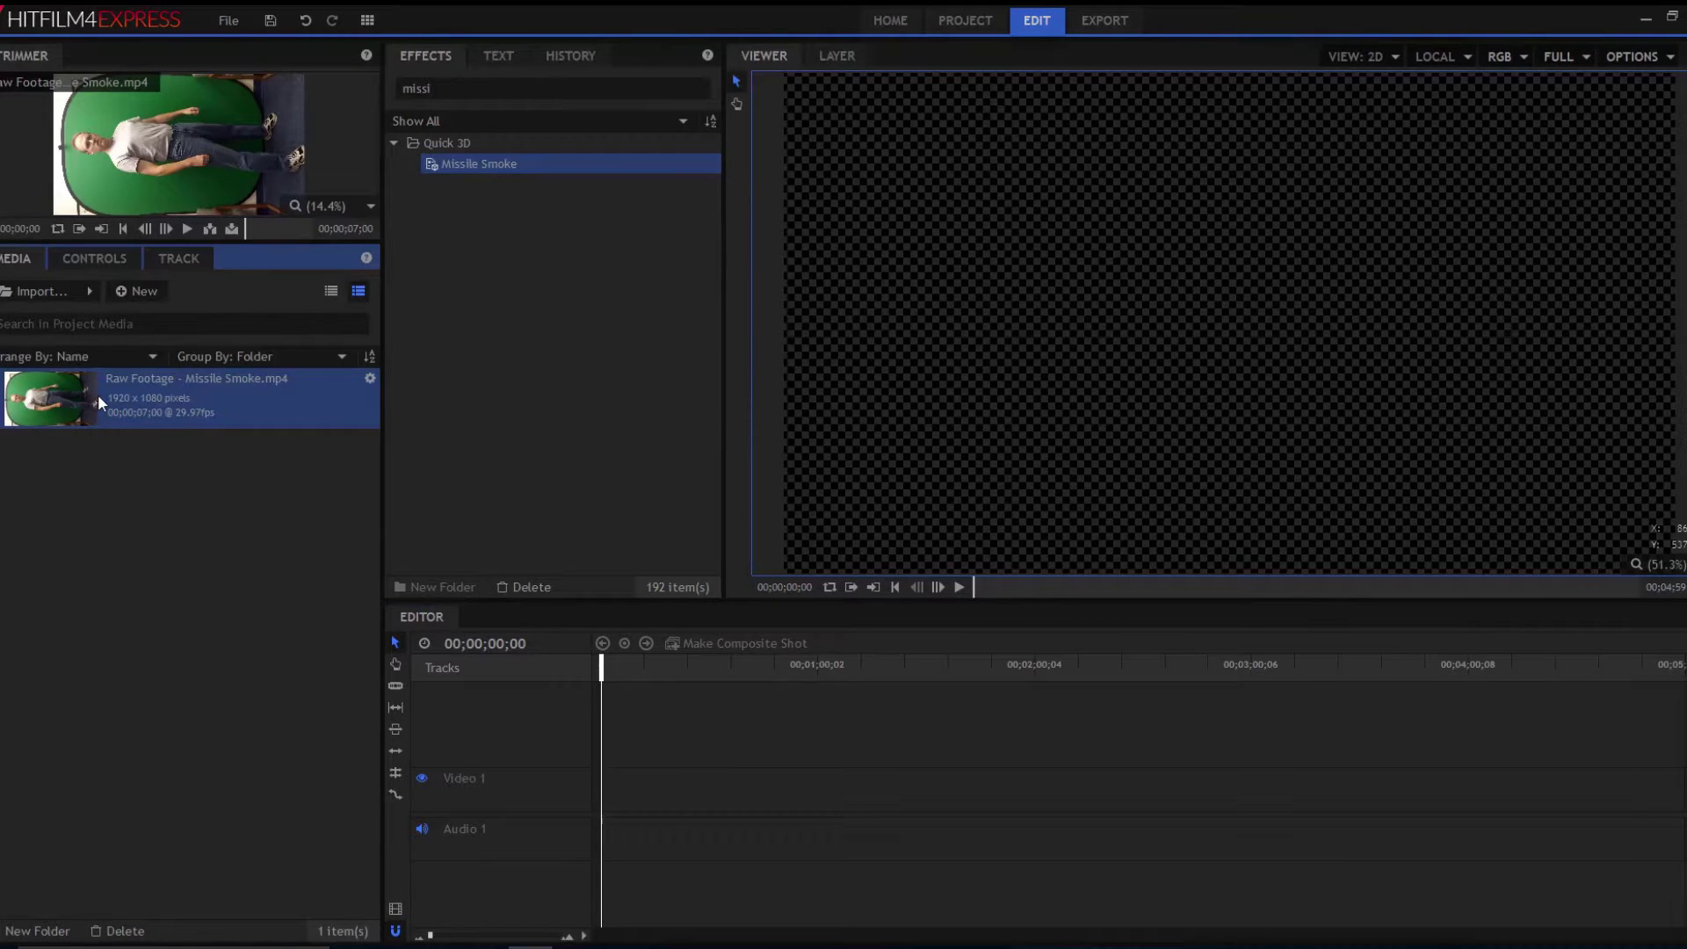
pyautogui.rightClick(98, 405)
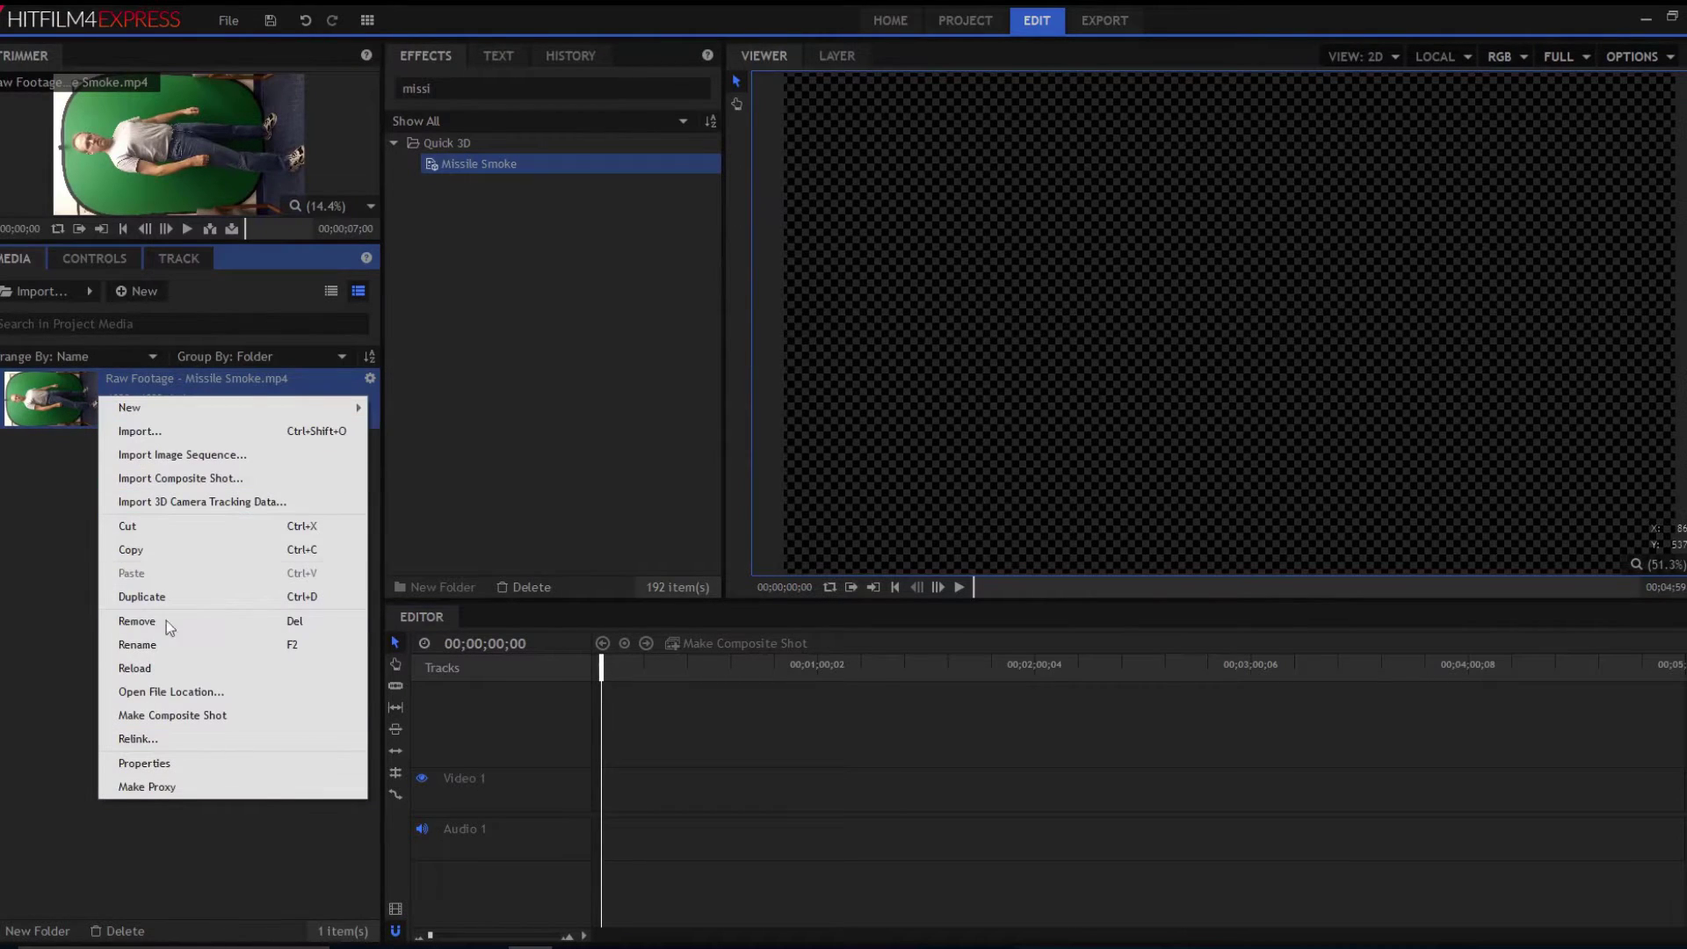
pyautogui.click(161, 718)
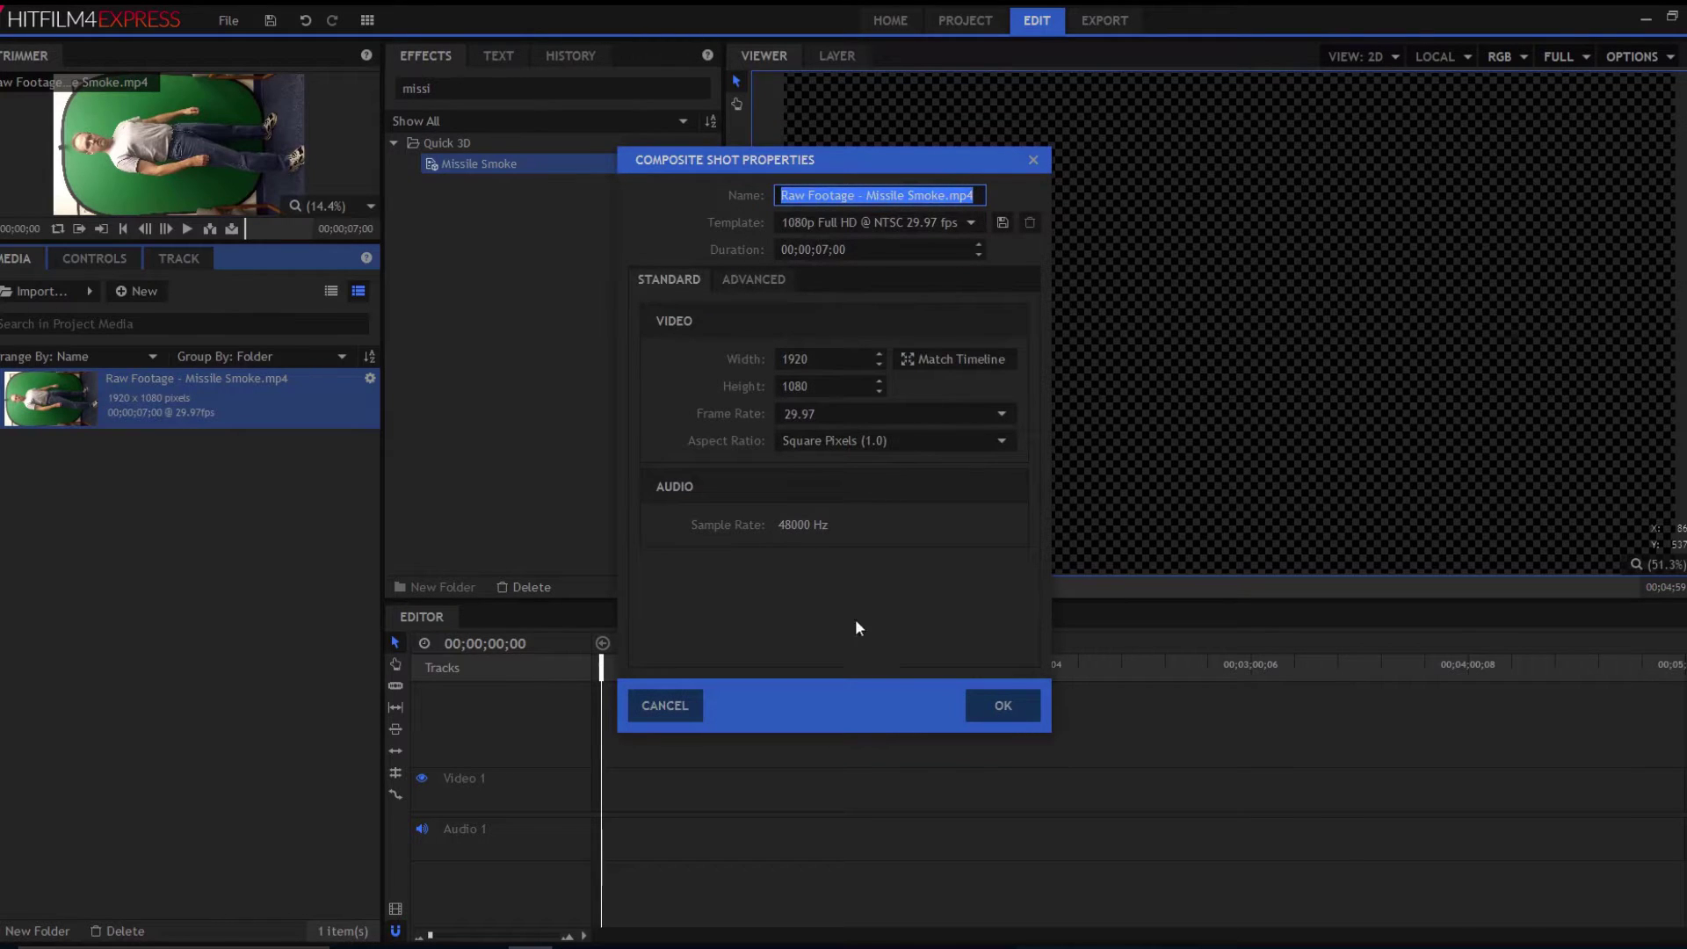
pyautogui.click(994, 711)
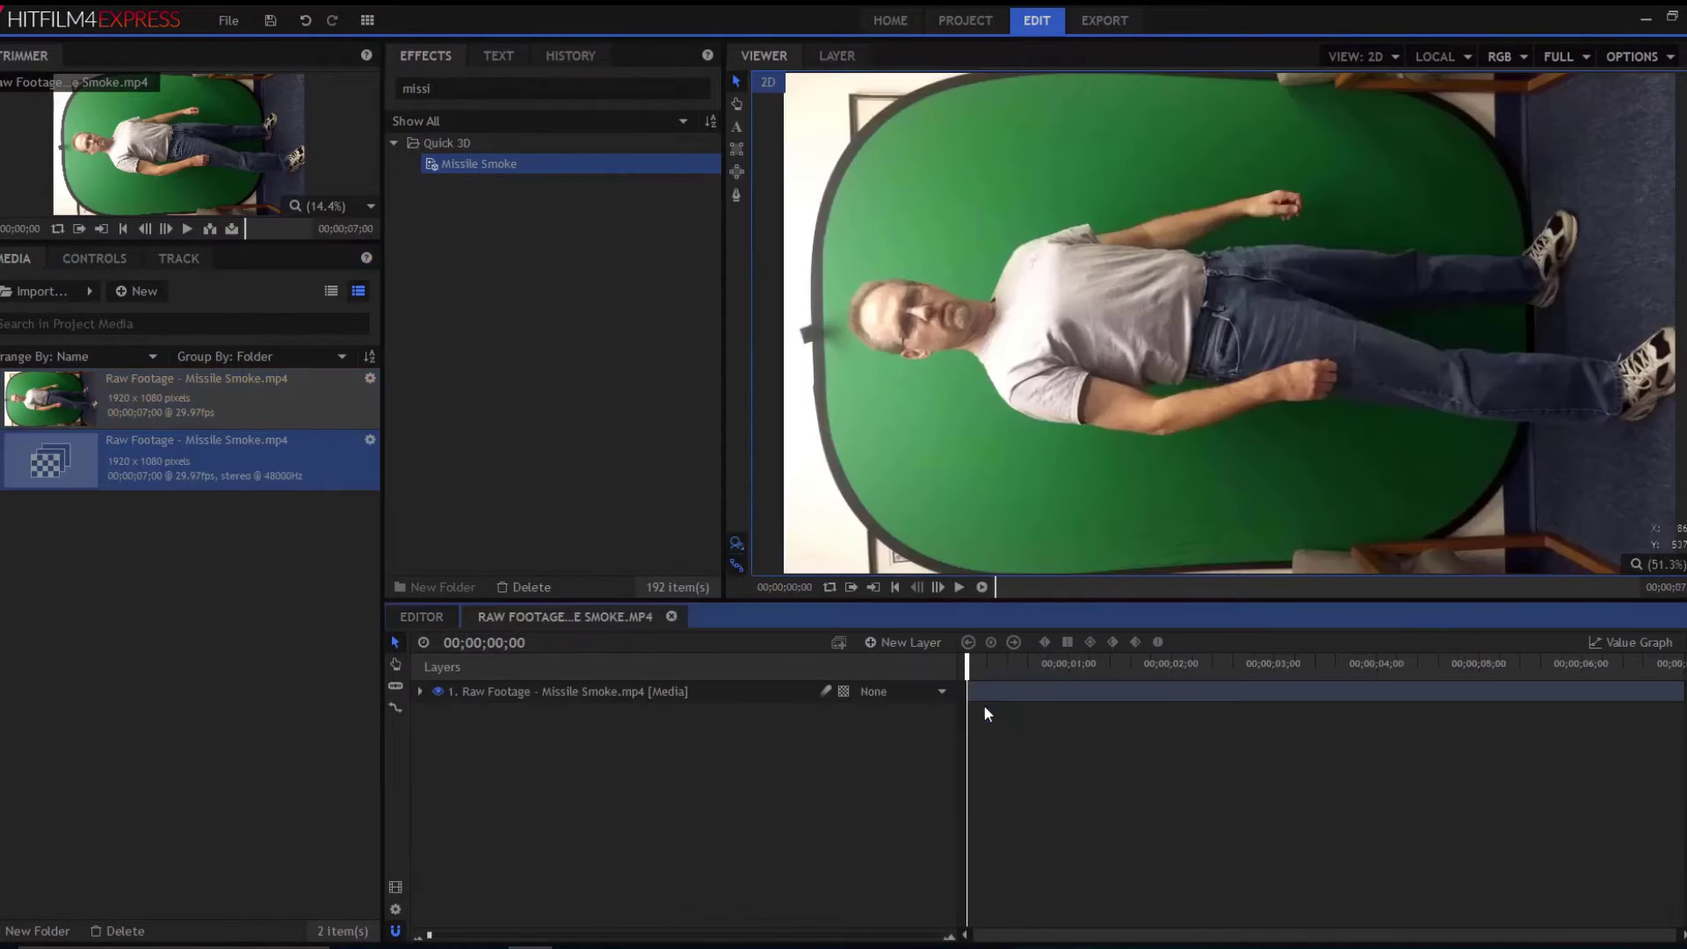
pyautogui.click(961, 589)
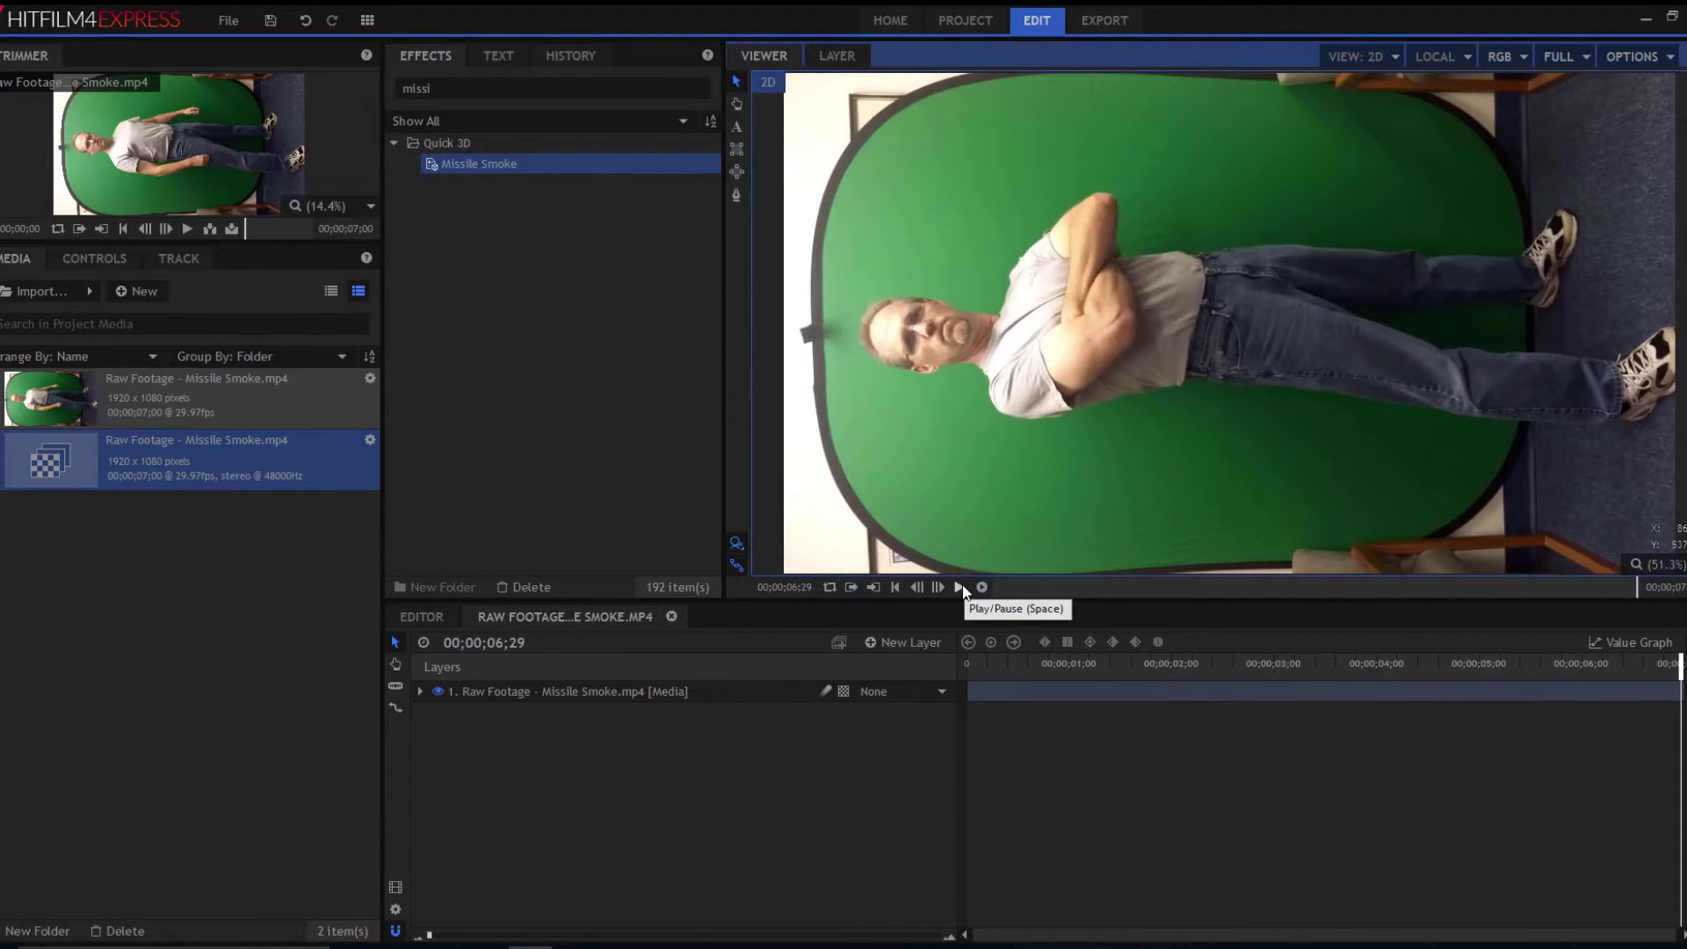
pyautogui.click(895, 587)
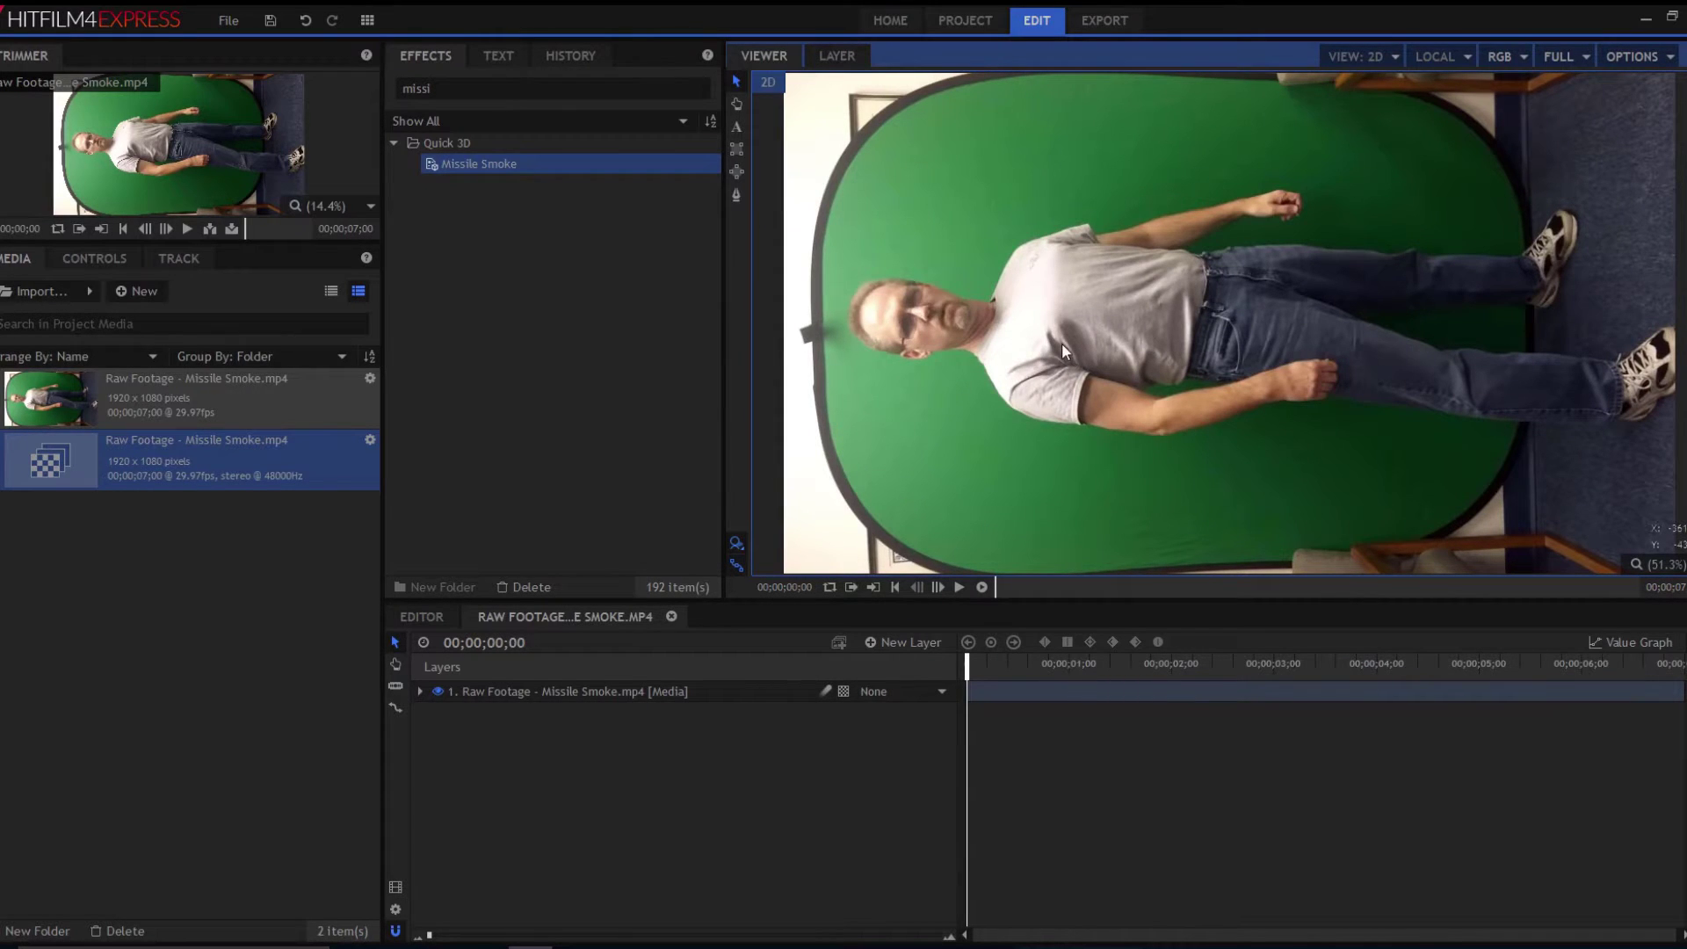
# - Make the footage layer a 3D Plane, add a camera, and switch the viewer to Perspective
pyautogui.click(845, 695)
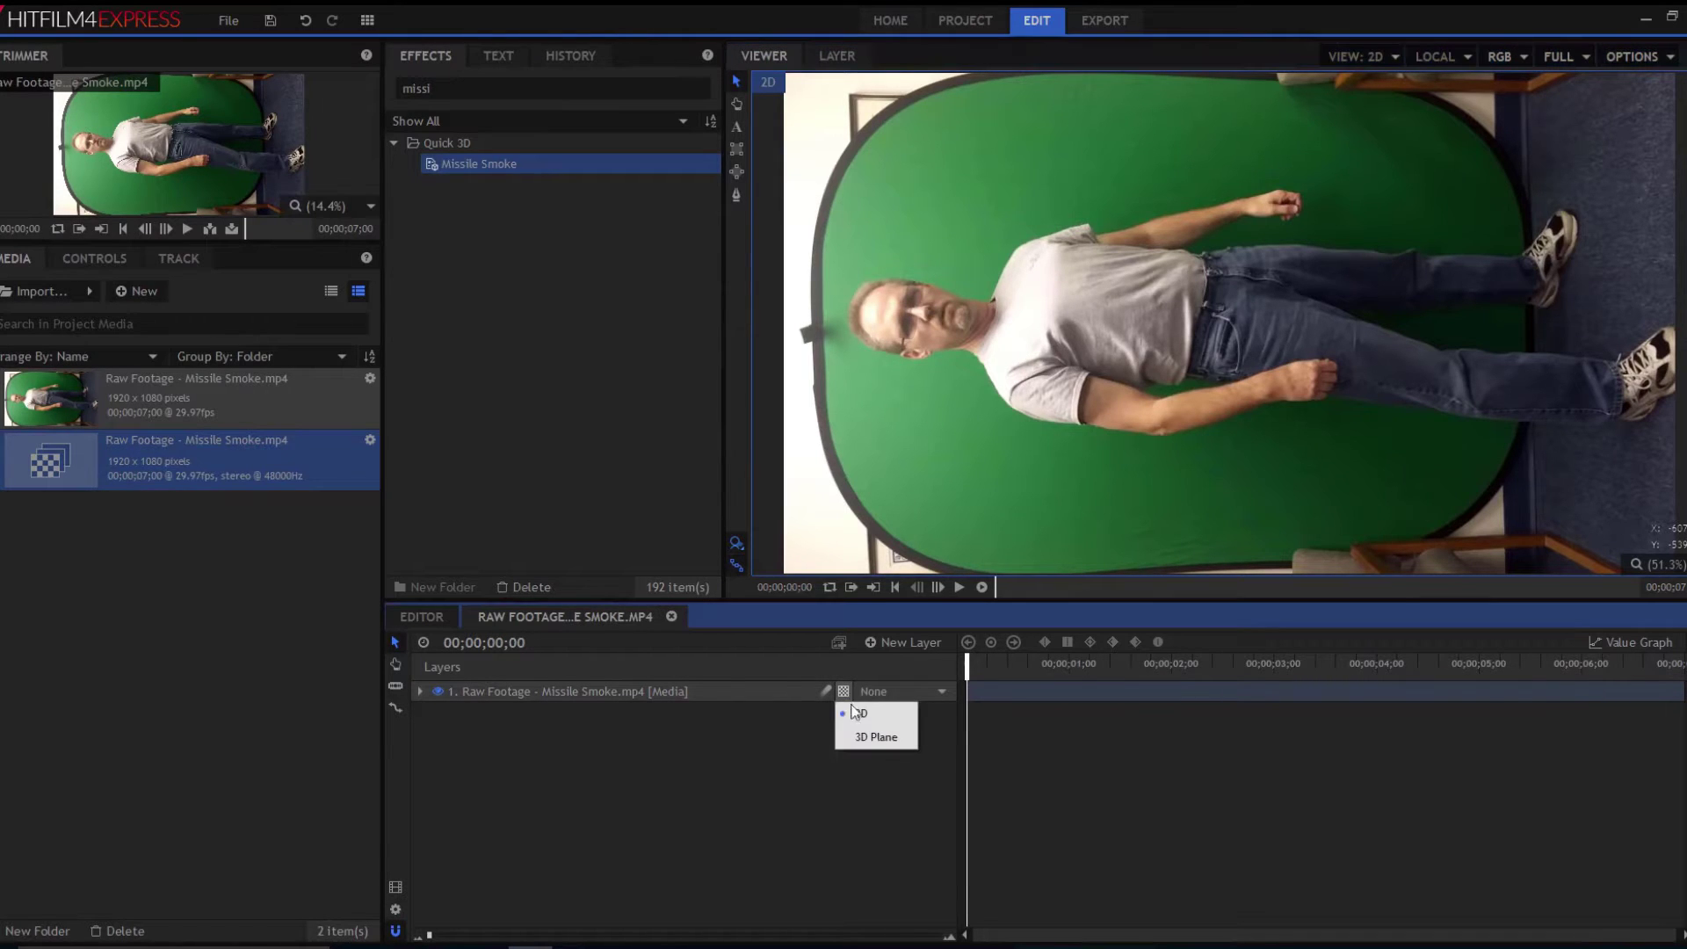
pyautogui.click(860, 742)
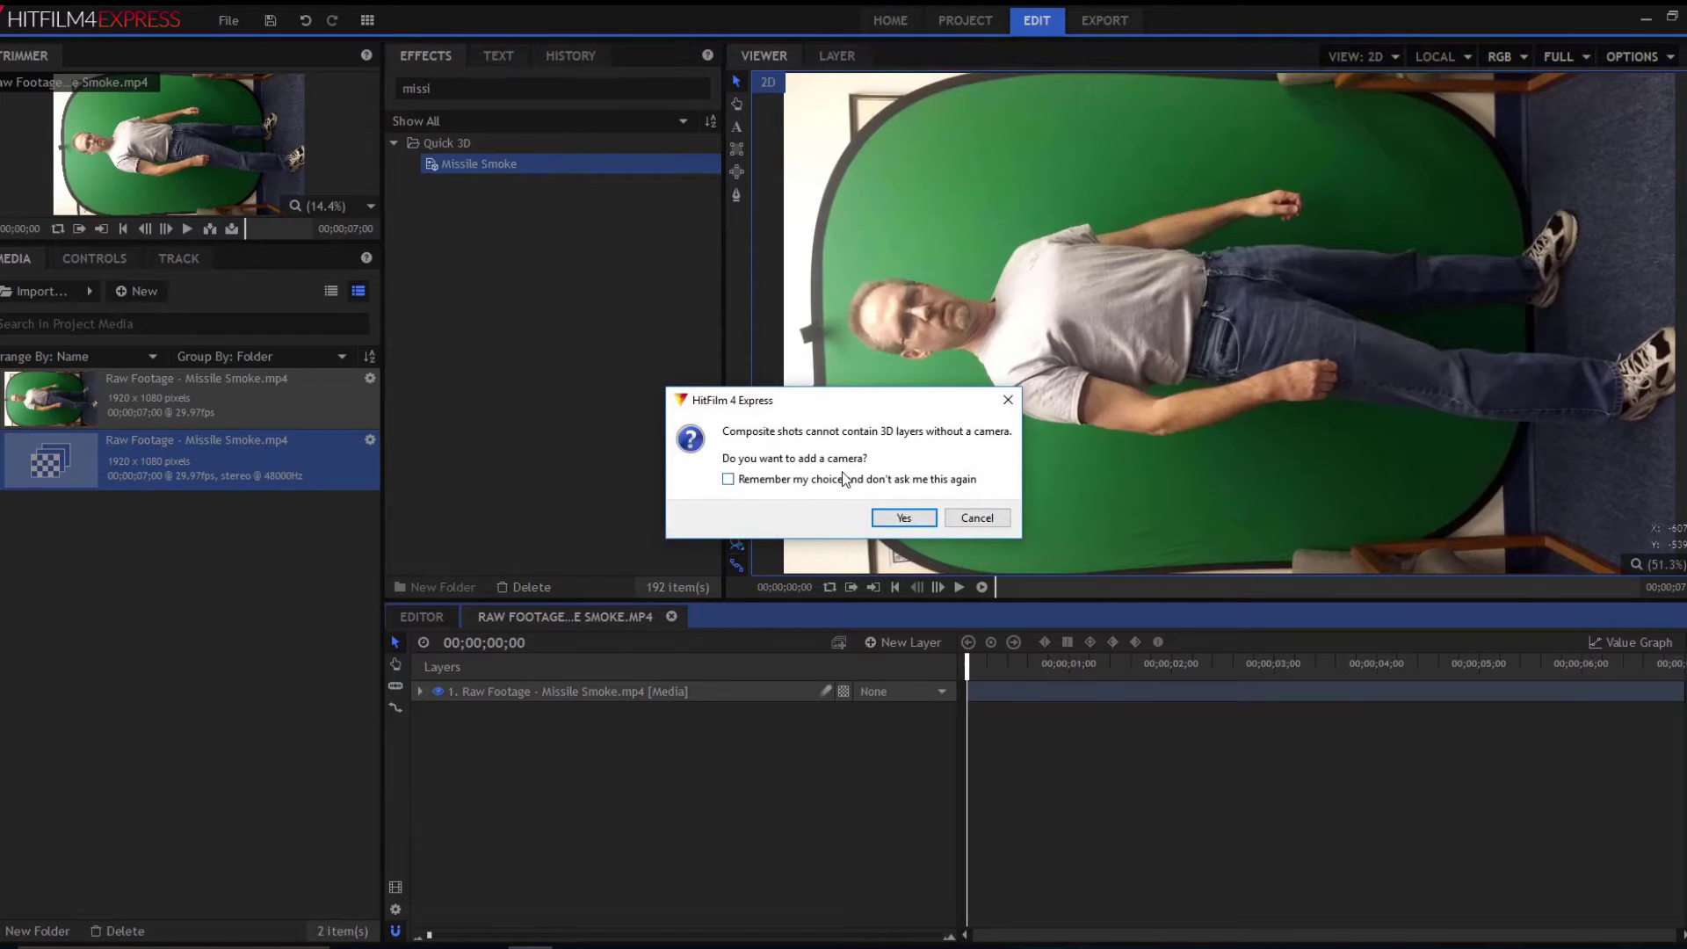
pyautogui.click(900, 521)
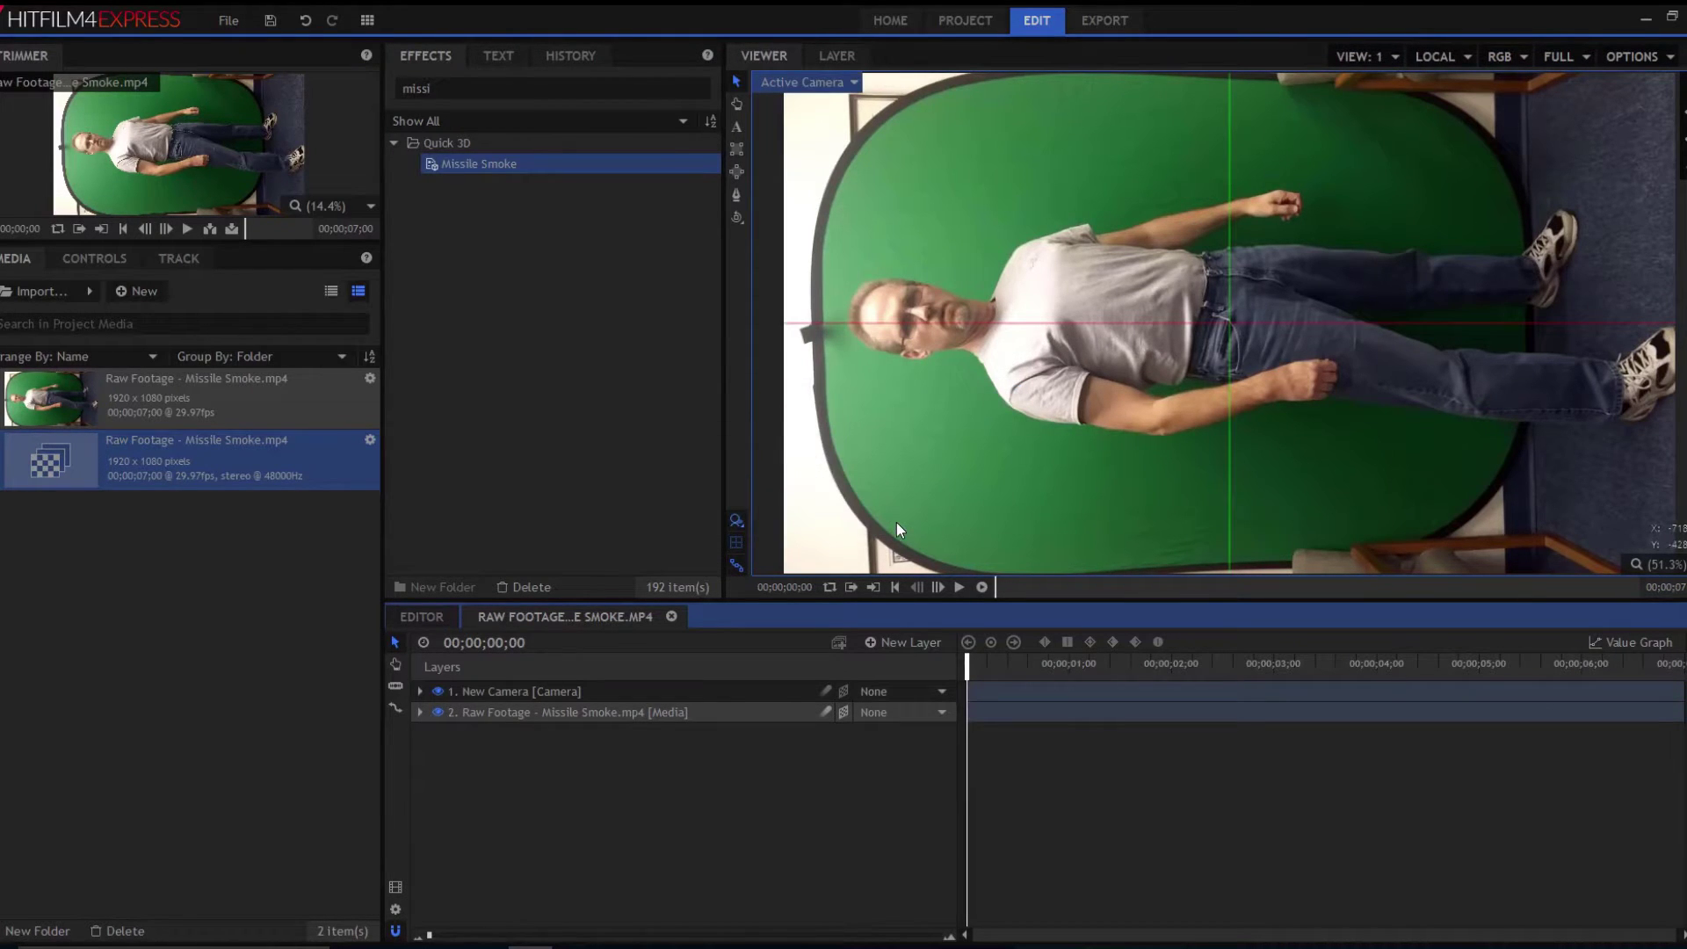
pyautogui.click(787, 84)
pyautogui.click(793, 129)
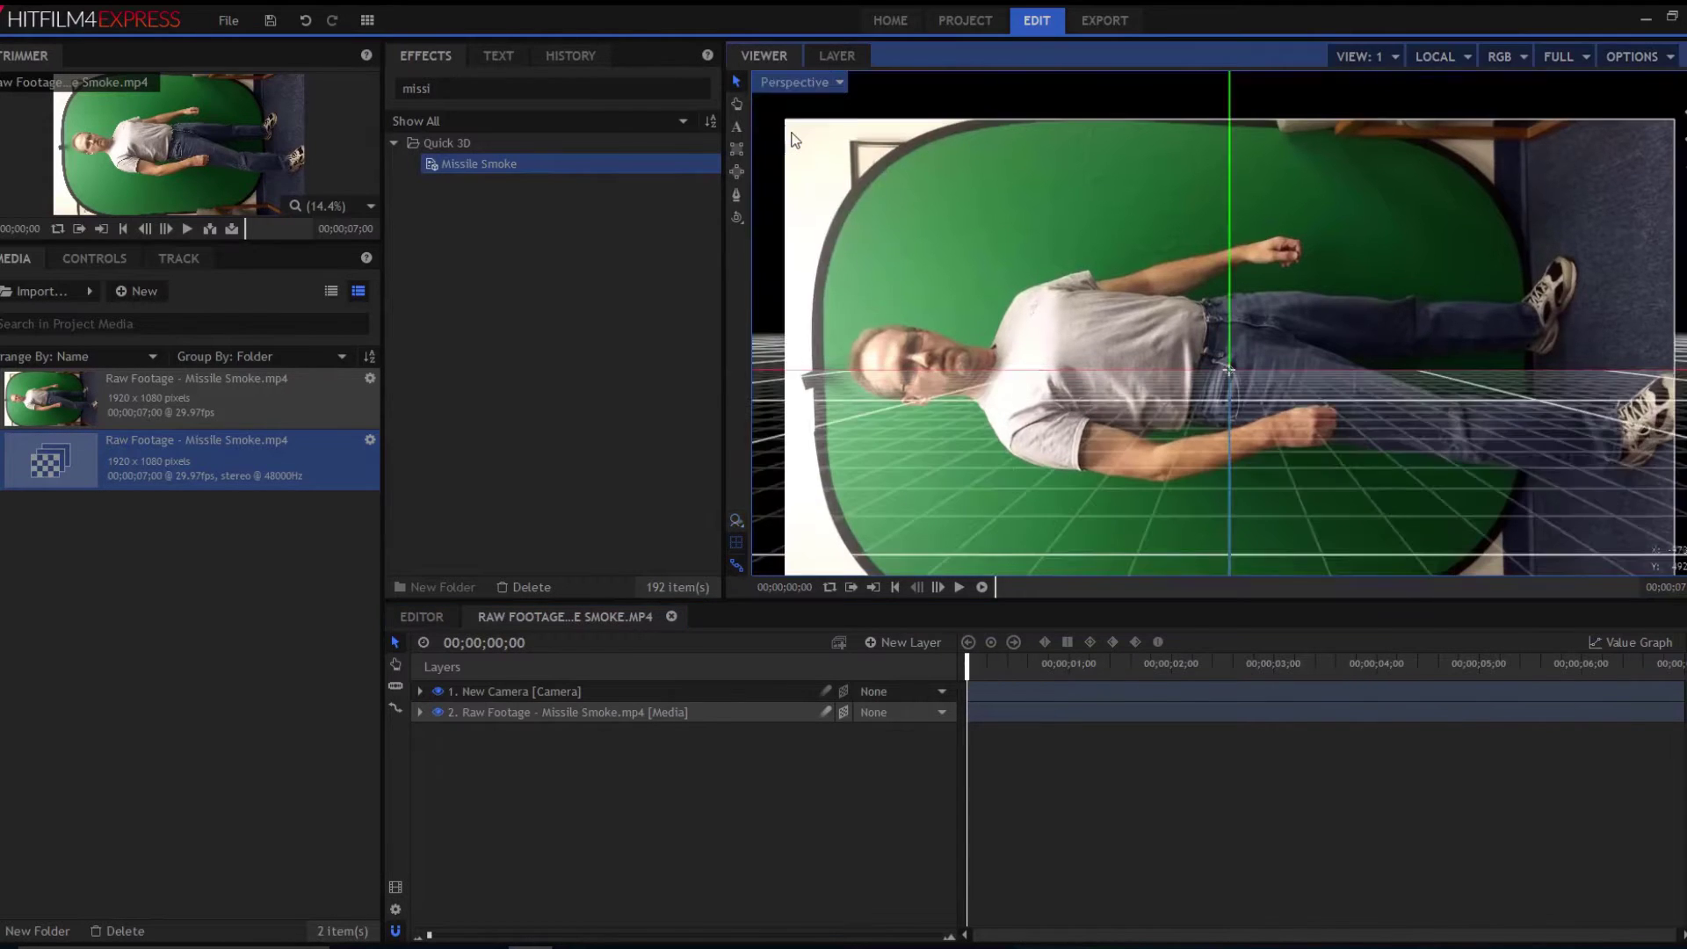
pyautogui.scroll(-2, 1183, 397)
pyautogui.scroll(-2, 1183, 397)
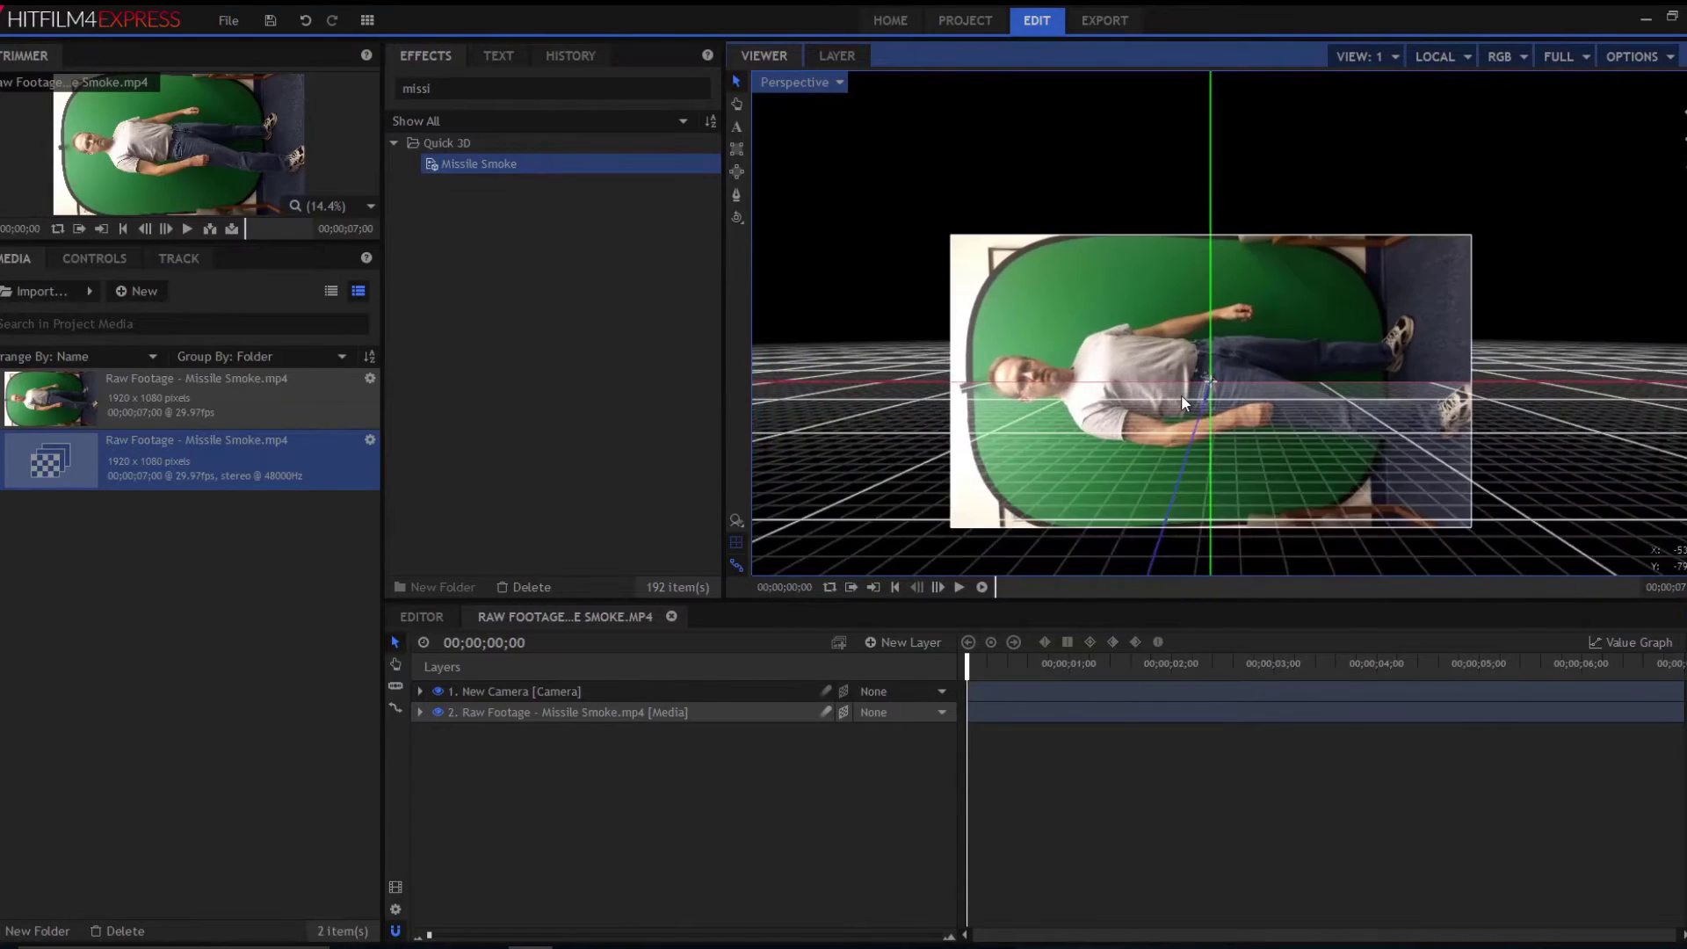
pyautogui.scroll(-2, 1182, 395)
# - Undo an accidental footage move and orbit the view around the camera and footage
pyautogui.moveTo(1246, 458); pyautogui.dragTo(1207, 450)
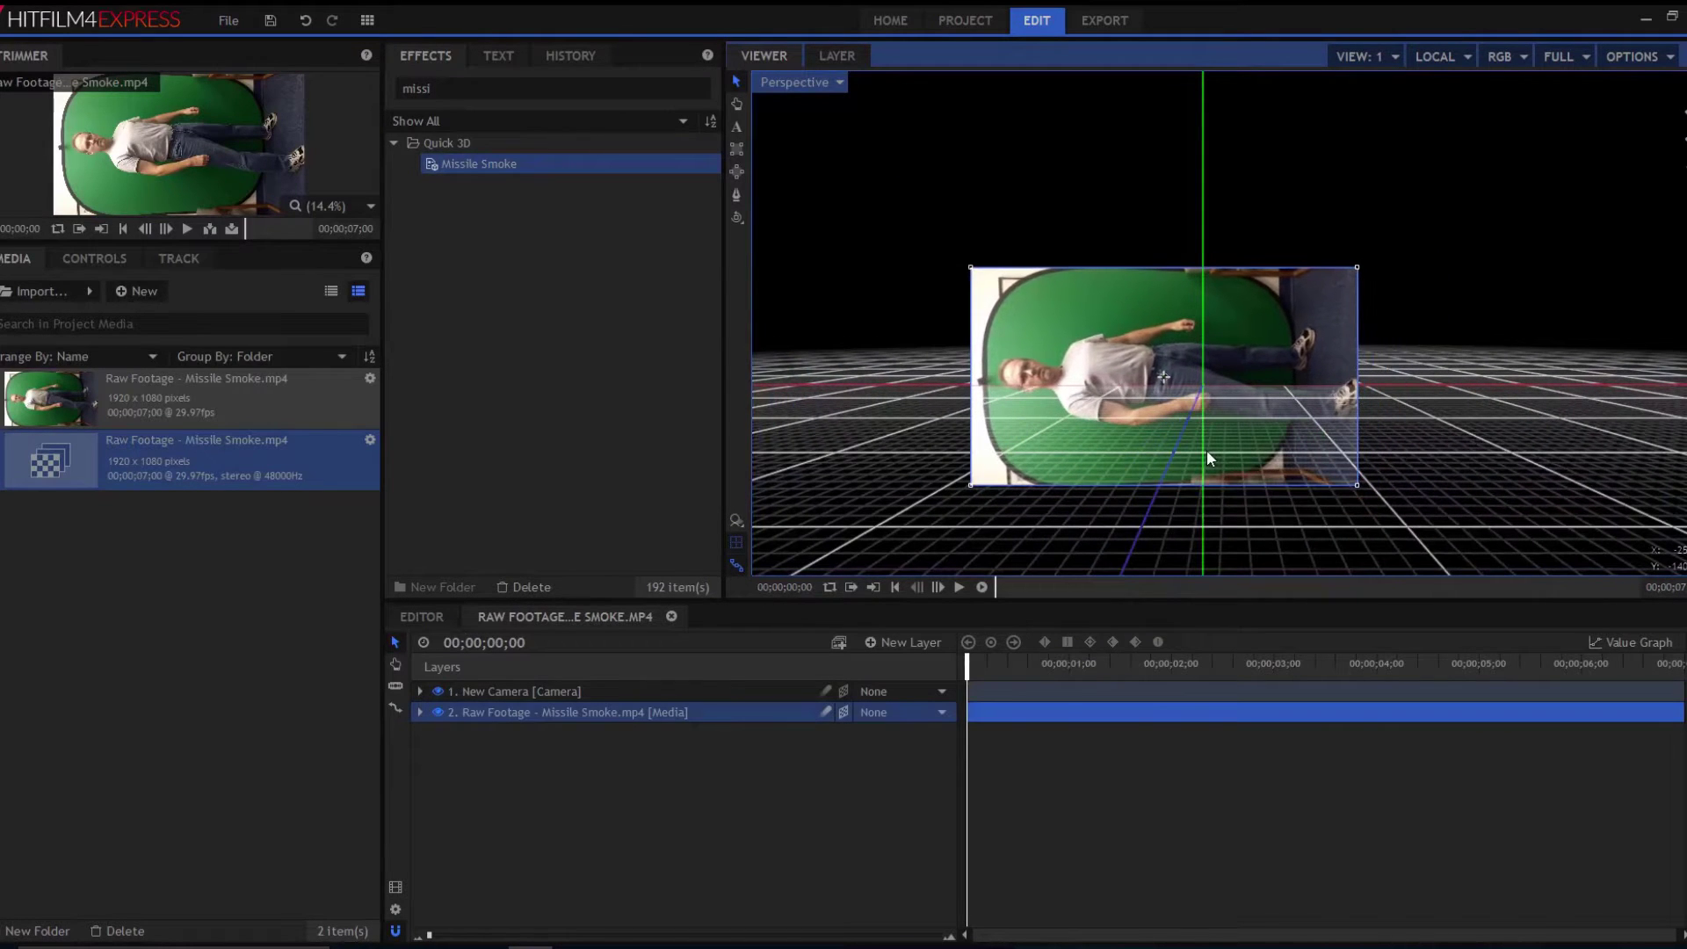
pyautogui.hotkey('ctrl', 'z')
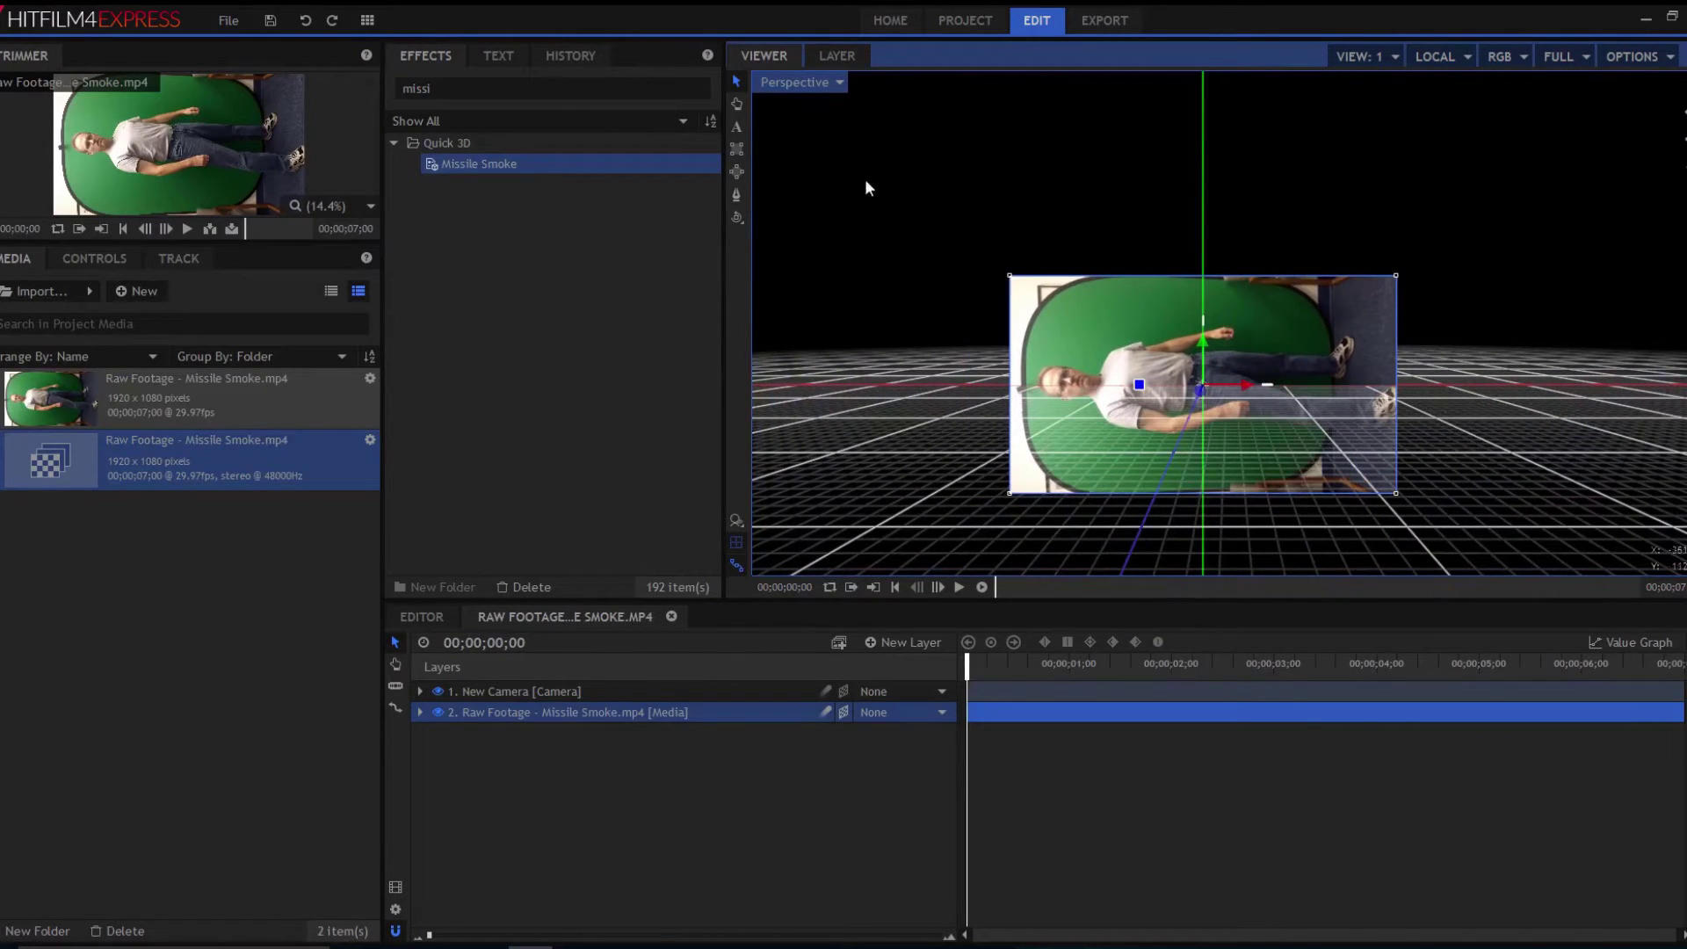
pyautogui.click(735, 215)
pyautogui.moveTo(932, 260)
pyautogui.mouseDown()
pyautogui.moveTo(881, 267)
pyautogui.moveTo(908, 314)
pyautogui.moveTo(919, 290)
pyautogui.moveTo(908, 302)
pyautogui.mouseUp()
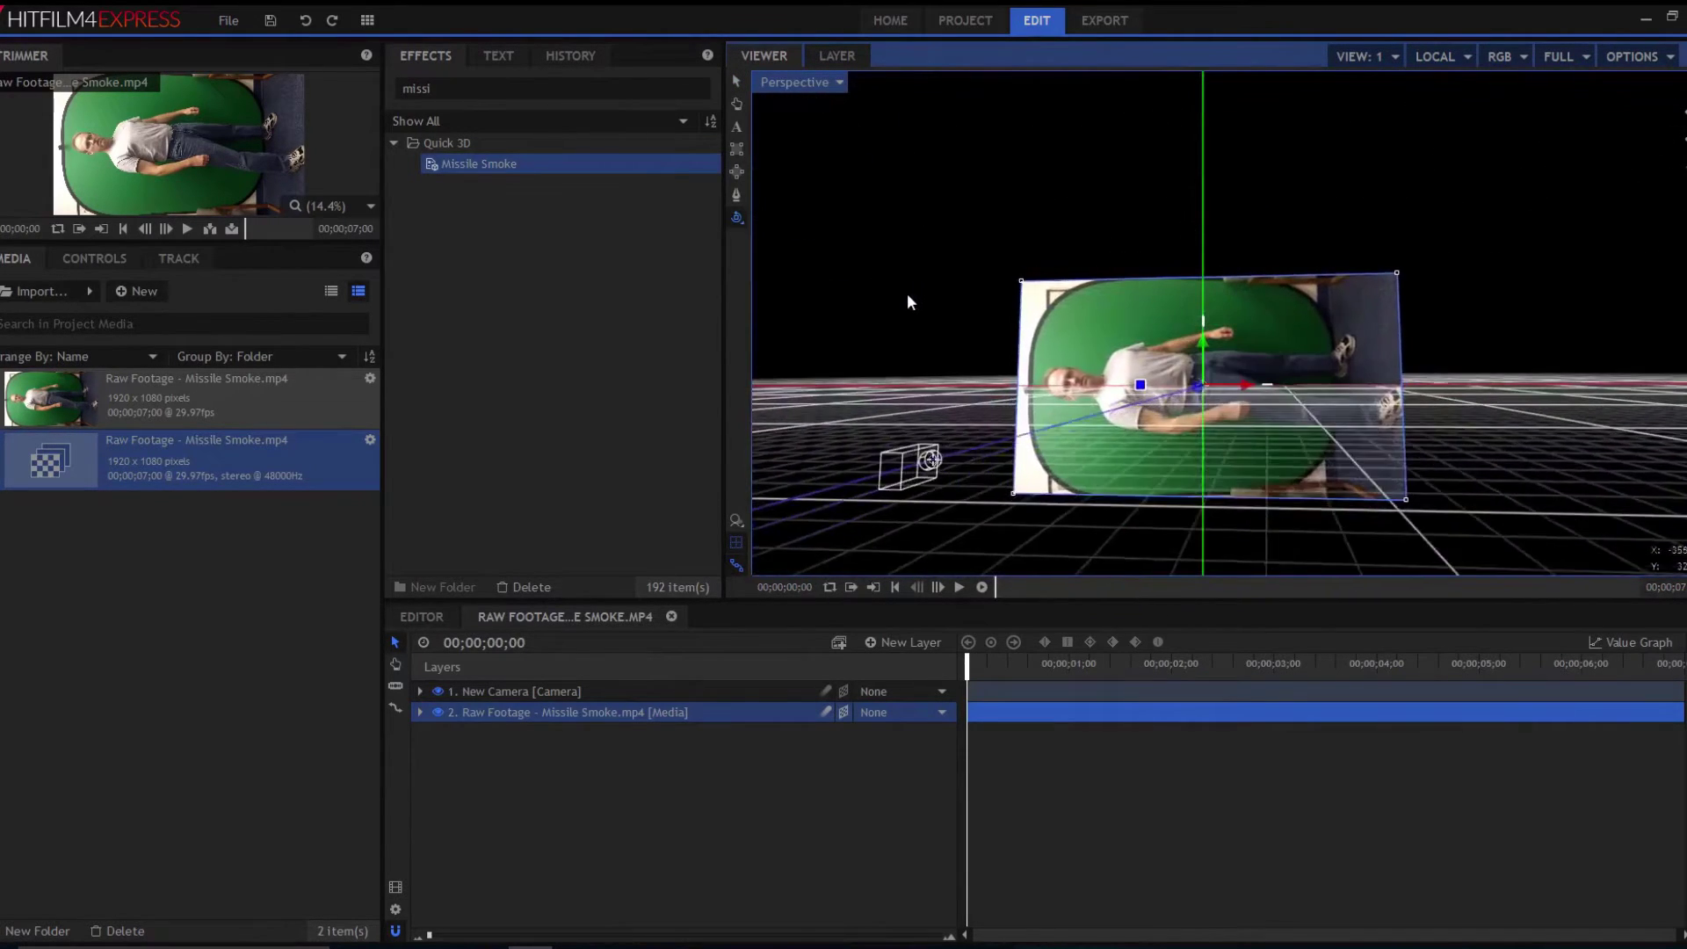
pyautogui.click(499, 690)
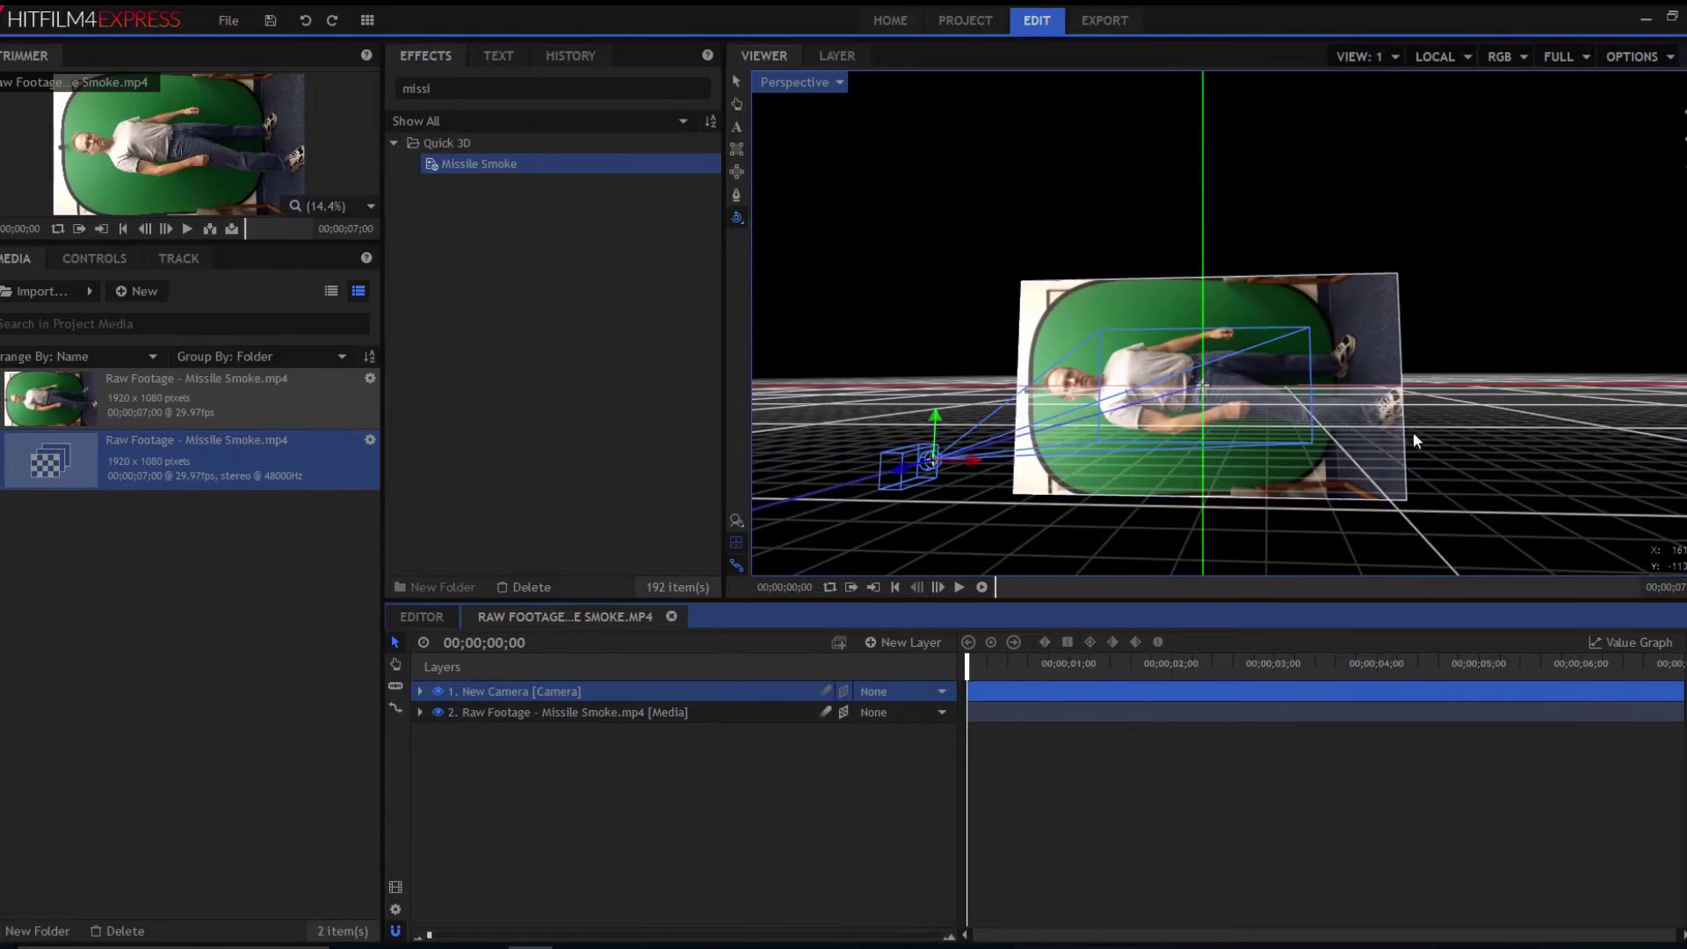
pyautogui.moveTo(1413, 432)
pyautogui.mouseDown()
pyautogui.moveTo(1473, 437)
pyautogui.moveTo(1341, 469)
pyautogui.moveTo(1297, 446)
pyautogui.moveTo(1262, 499)
pyautogui.moveTo(1142, 472)
pyautogui.moveTo(1226, 467)
pyautogui.moveTo(1288, 283)
pyautogui.moveTo(918, 197)
pyautogui.moveTo(810, 197)
pyautogui.moveTo(1161, 523)
pyautogui.moveTo(1217, 519)
pyautogui.moveTo(1217, 540)
pyautogui.moveTo(1083, 542)
pyautogui.moveTo(1193, 495)
pyautogui.moveTo(1194, 534)
pyautogui.moveTo(1257, 528)
pyautogui.moveTo(1149, 527)
pyautogui.mouseUp()
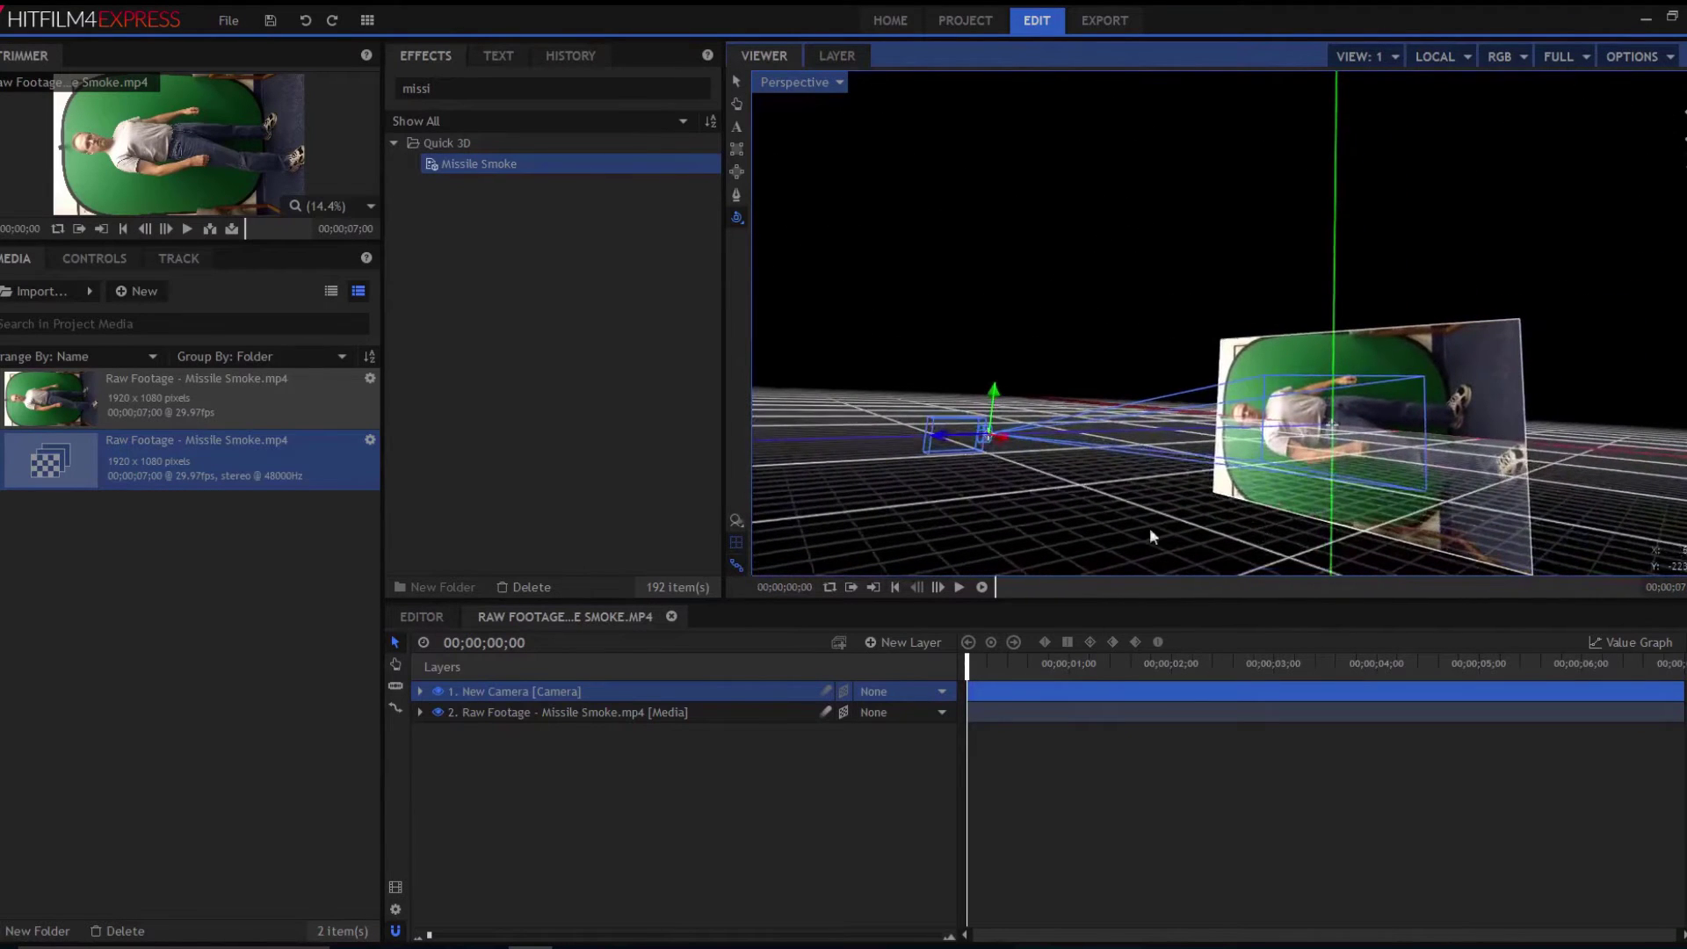
# - Set the footage layer's Transform Rotation (Z) to 90 degrees and check it in perspective
pyautogui.click(443, 711)
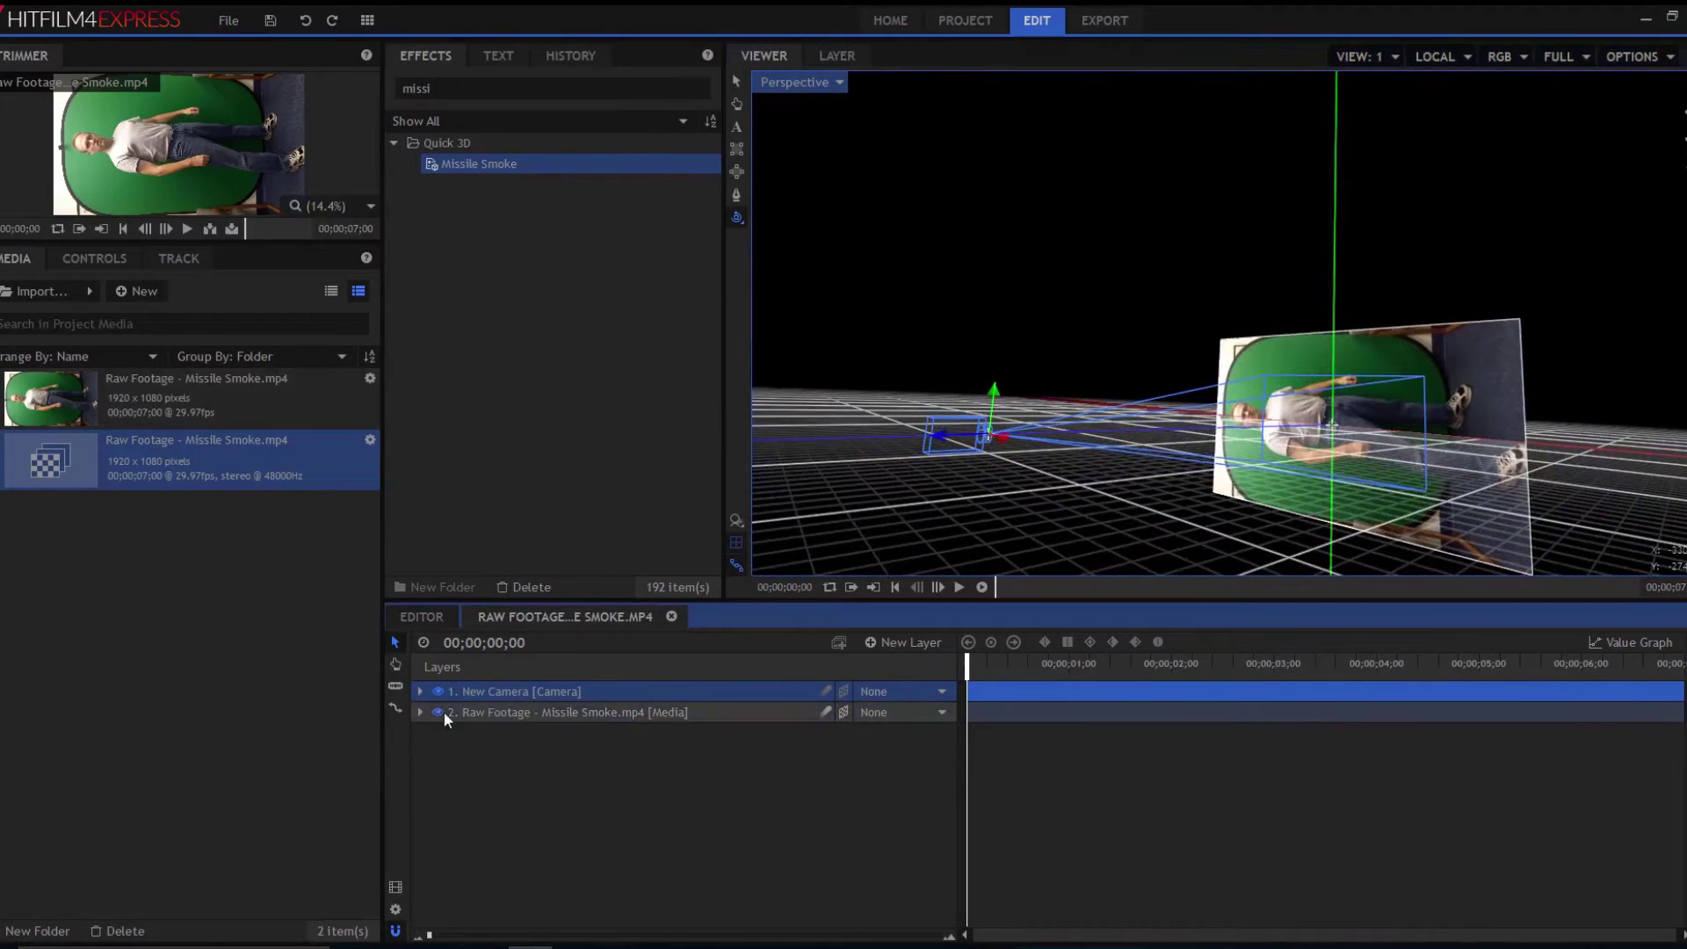
pyautogui.click(421, 712)
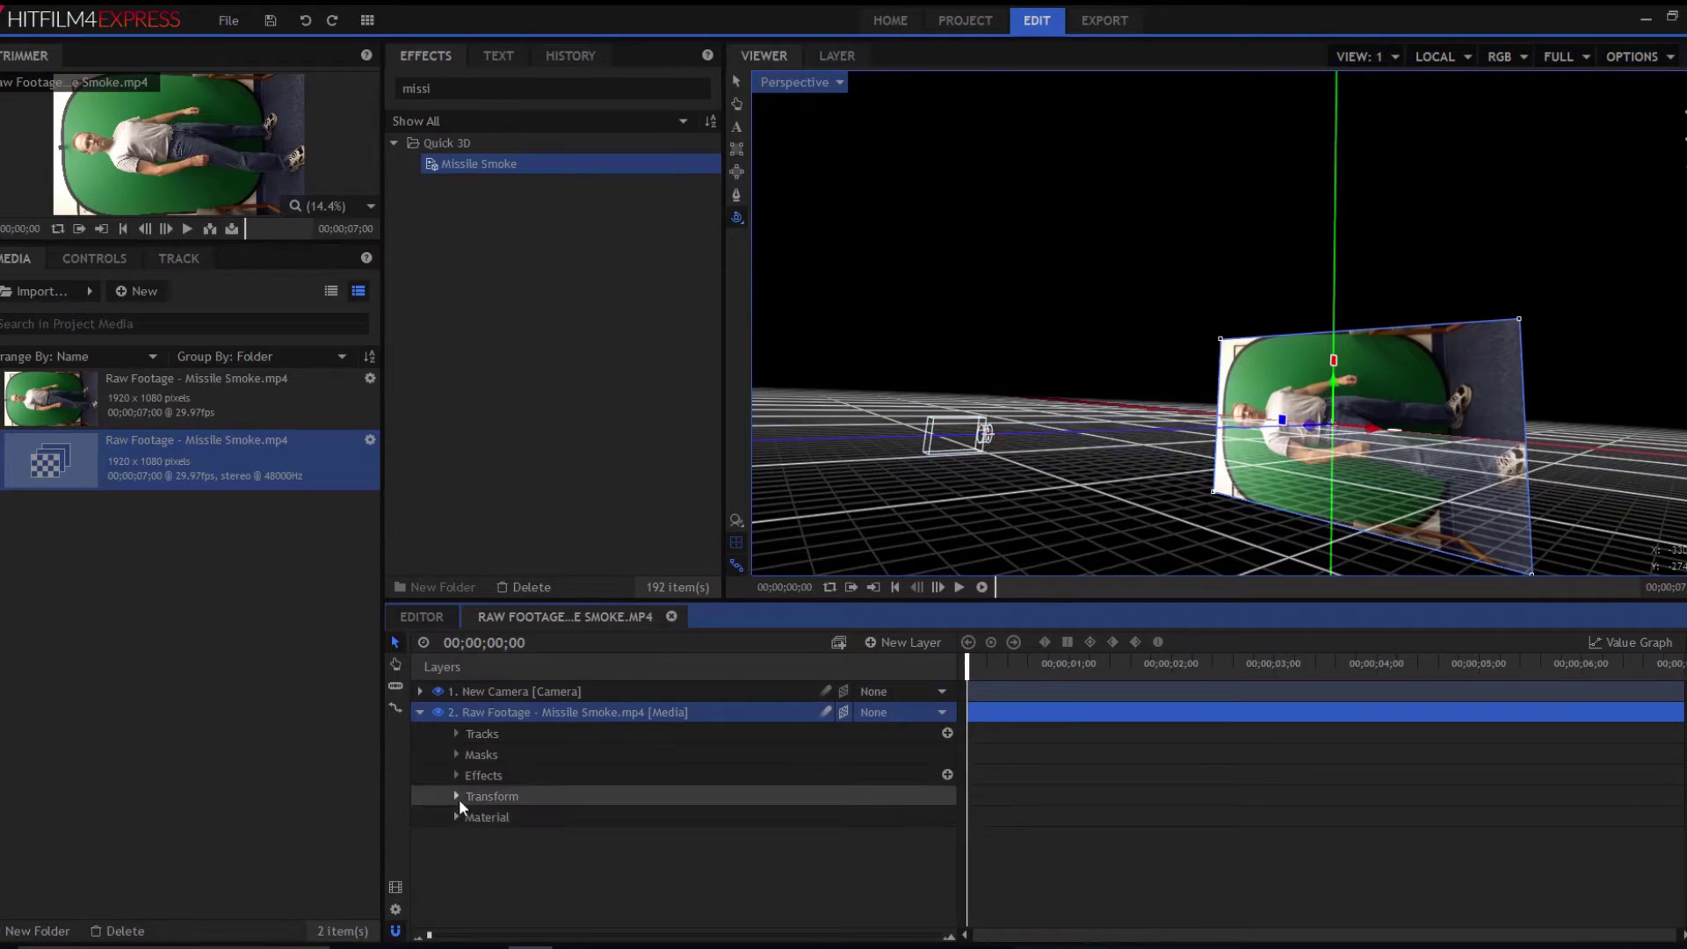
pyautogui.click(456, 797)
pyautogui.scroll(-1, 866, 867)
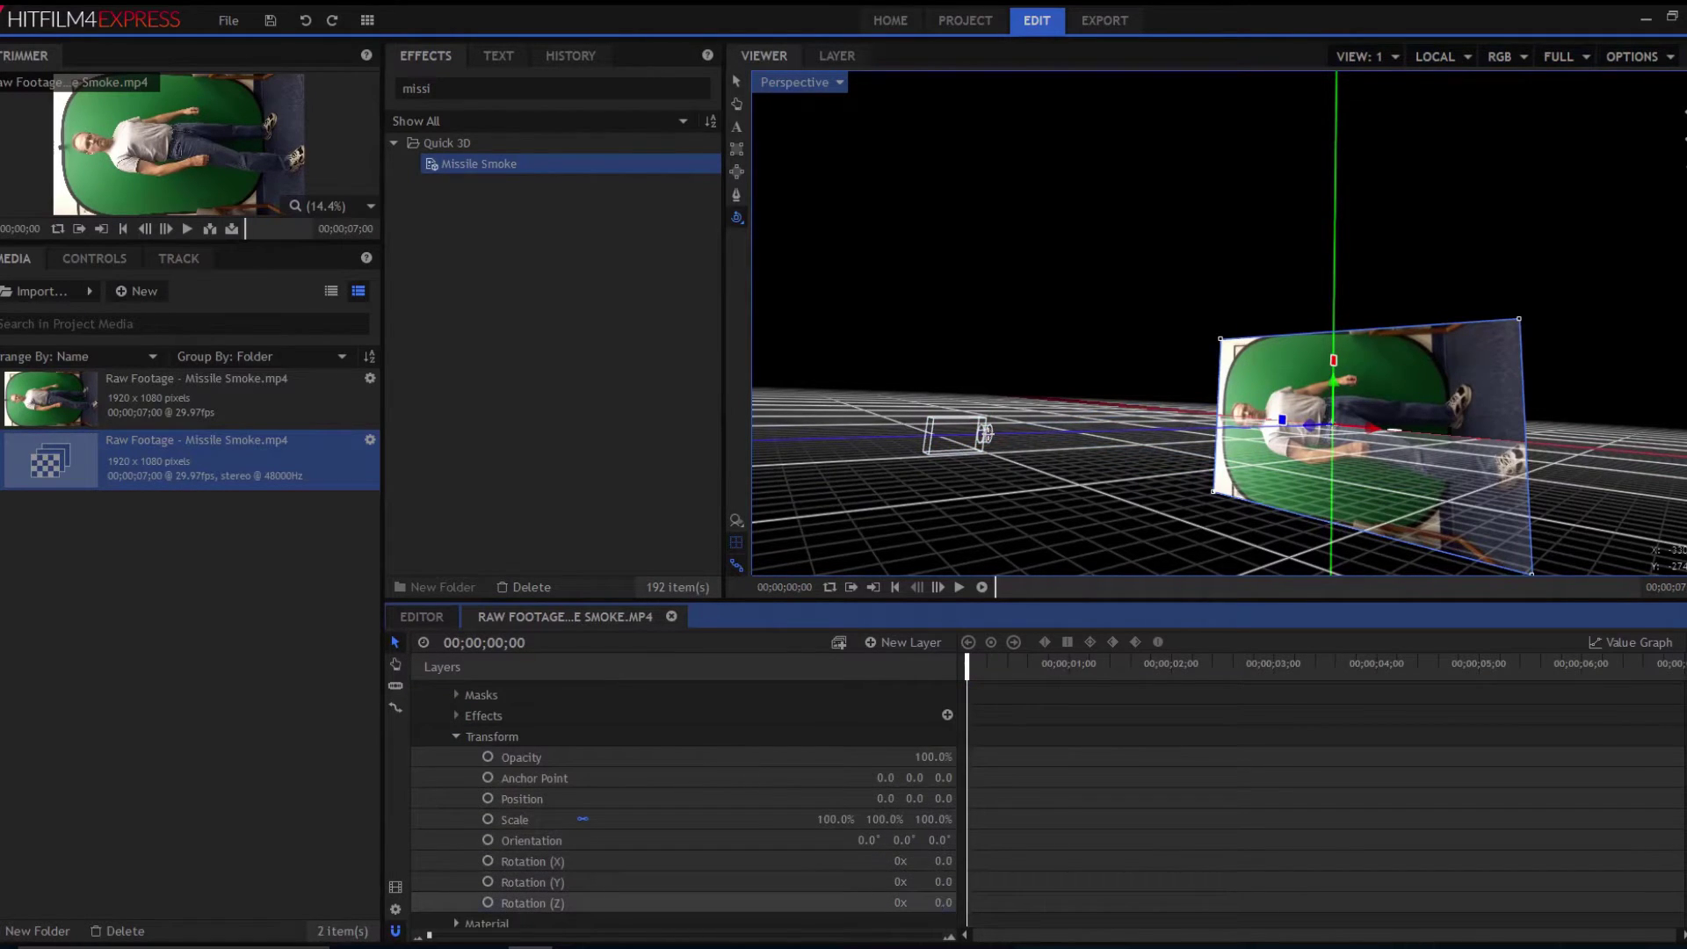
pyautogui.moveTo(938, 902)
pyautogui.mouseDown()
pyautogui.moveTo(1002, 904)
pyautogui.moveTo(940, 904)
pyautogui.mouseUp()
pyautogui.click(939, 904)
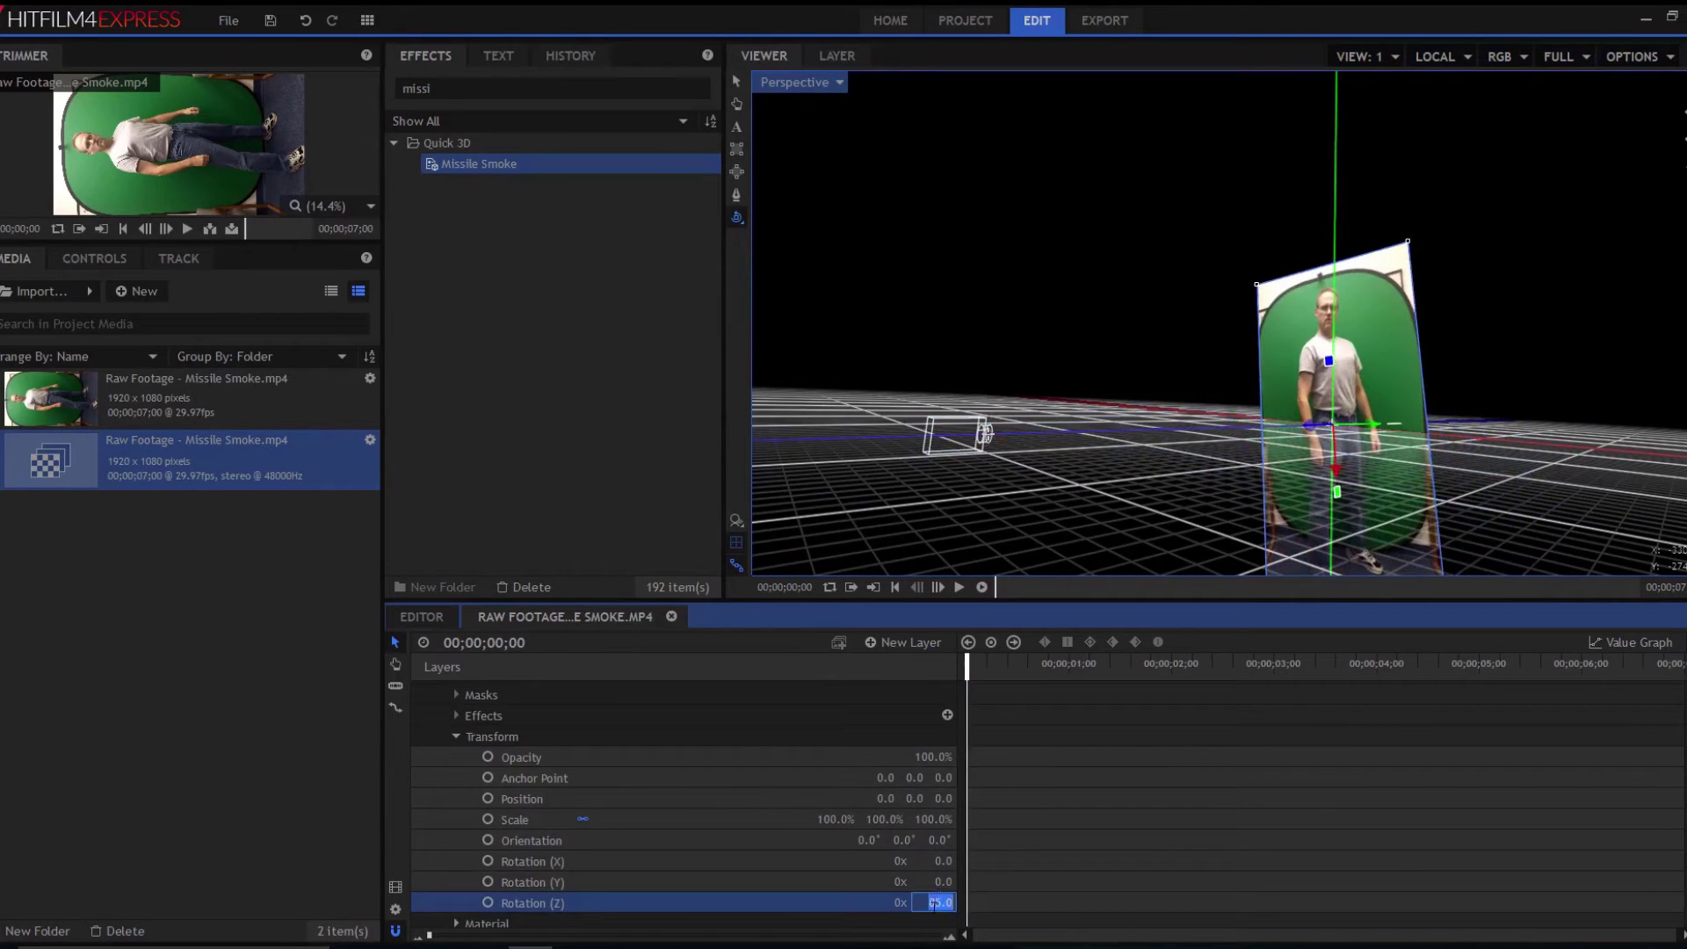
pyautogui.write('0')
pyautogui.press('Return')
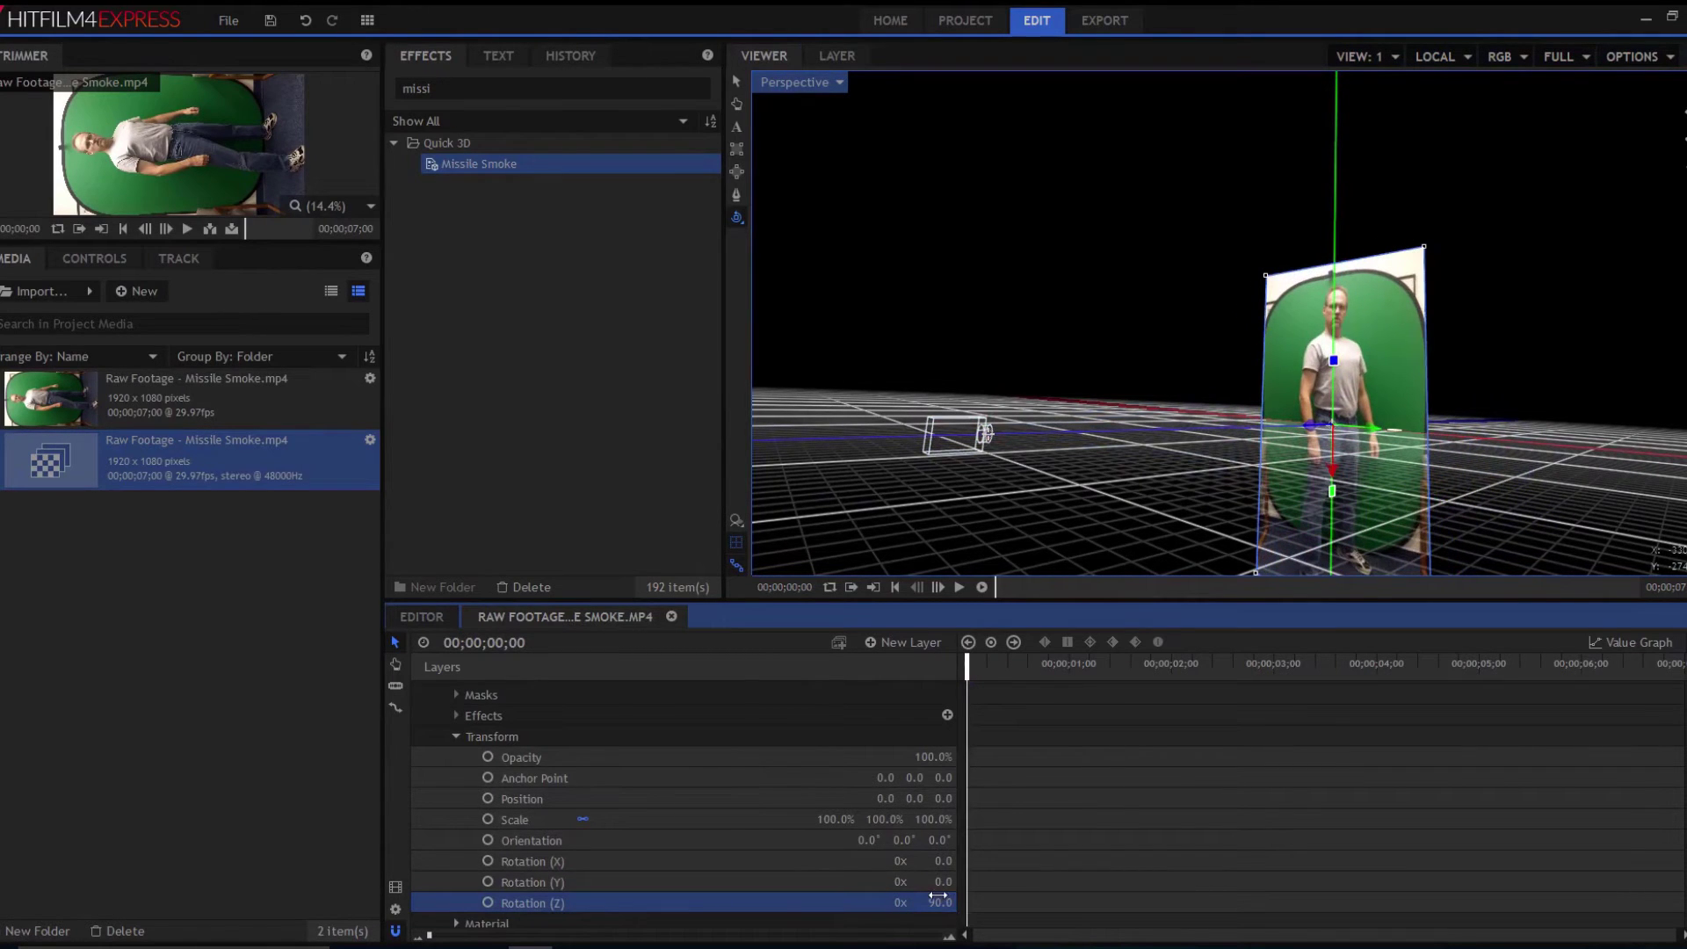
pyautogui.moveTo(1196, 512)
pyautogui.mouseDown()
pyautogui.moveTo(1126, 520)
pyautogui.moveTo(1196, 571)
pyautogui.moveTo(1166, 529)
pyautogui.moveTo(1198, 526)
pyautogui.mouseUp()
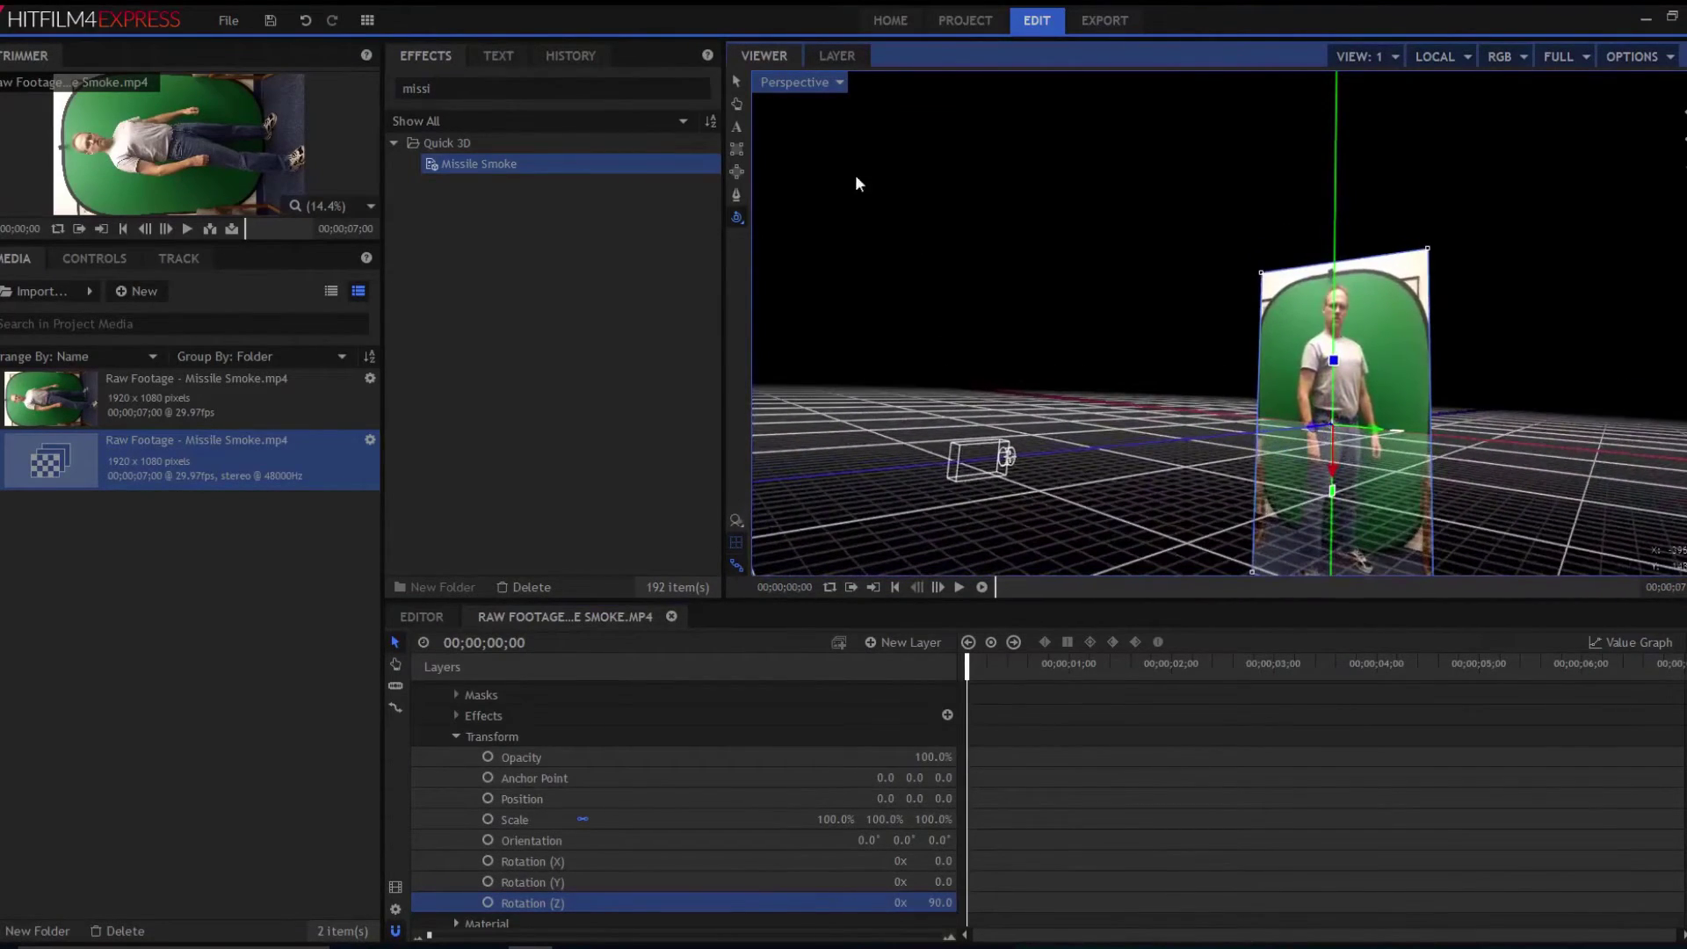
# - Through the Active Camera, move the footage down to Position Y -325.6 to frame the head
pyautogui.click(811, 76)
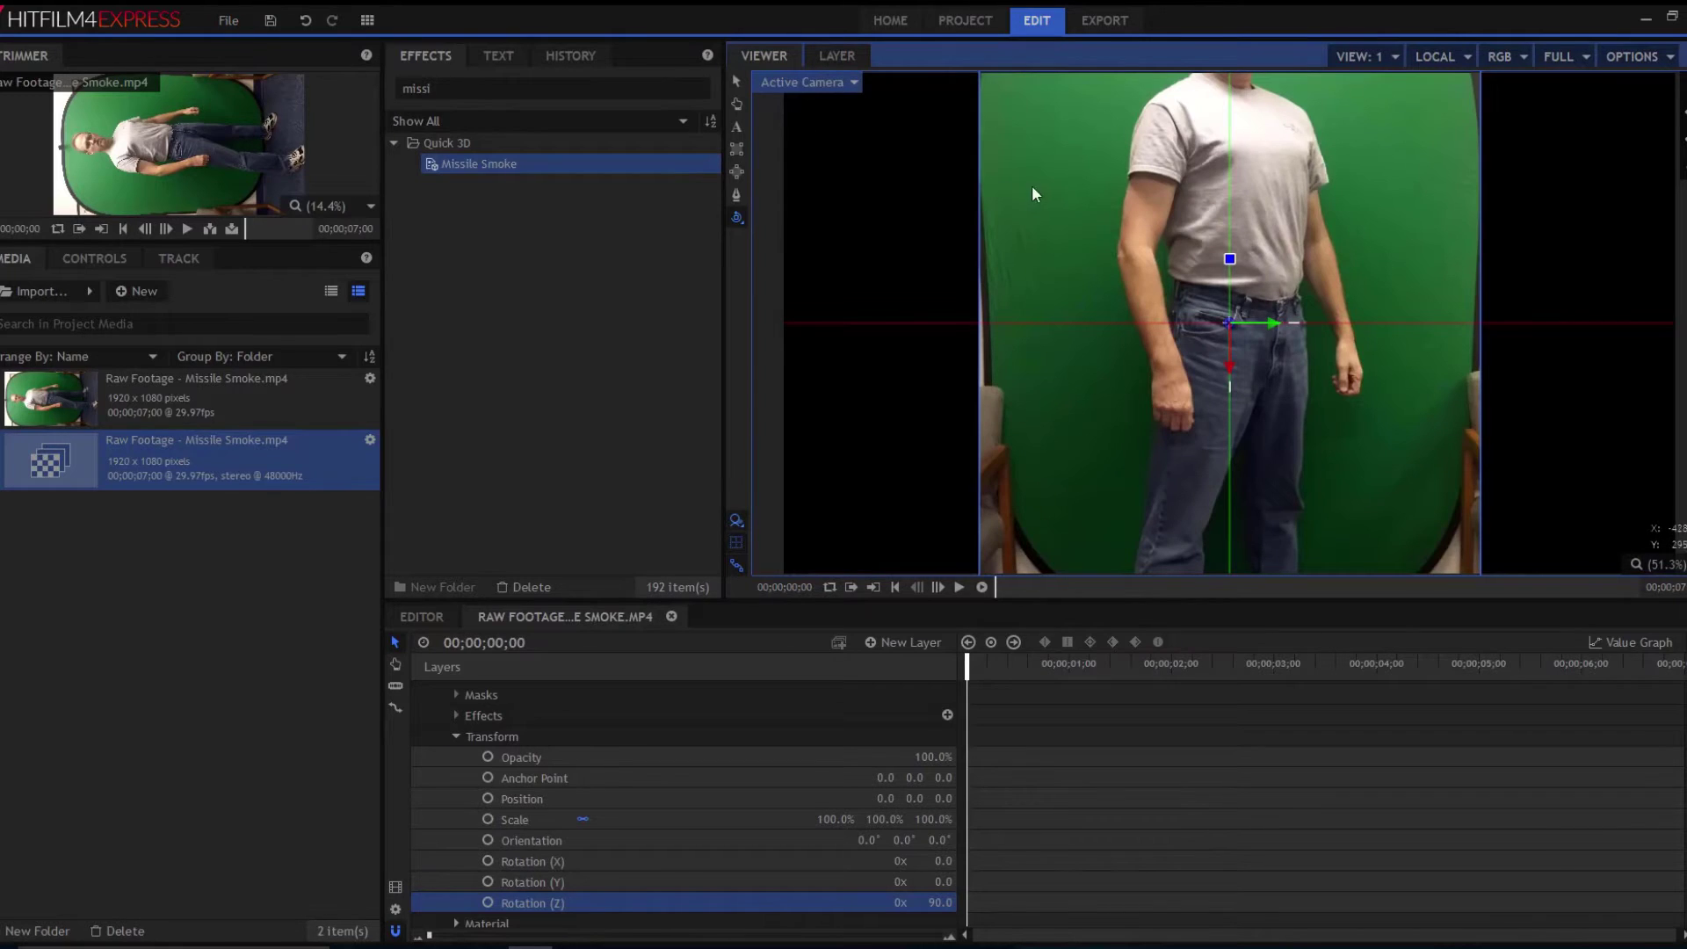
pyautogui.click(540, 736)
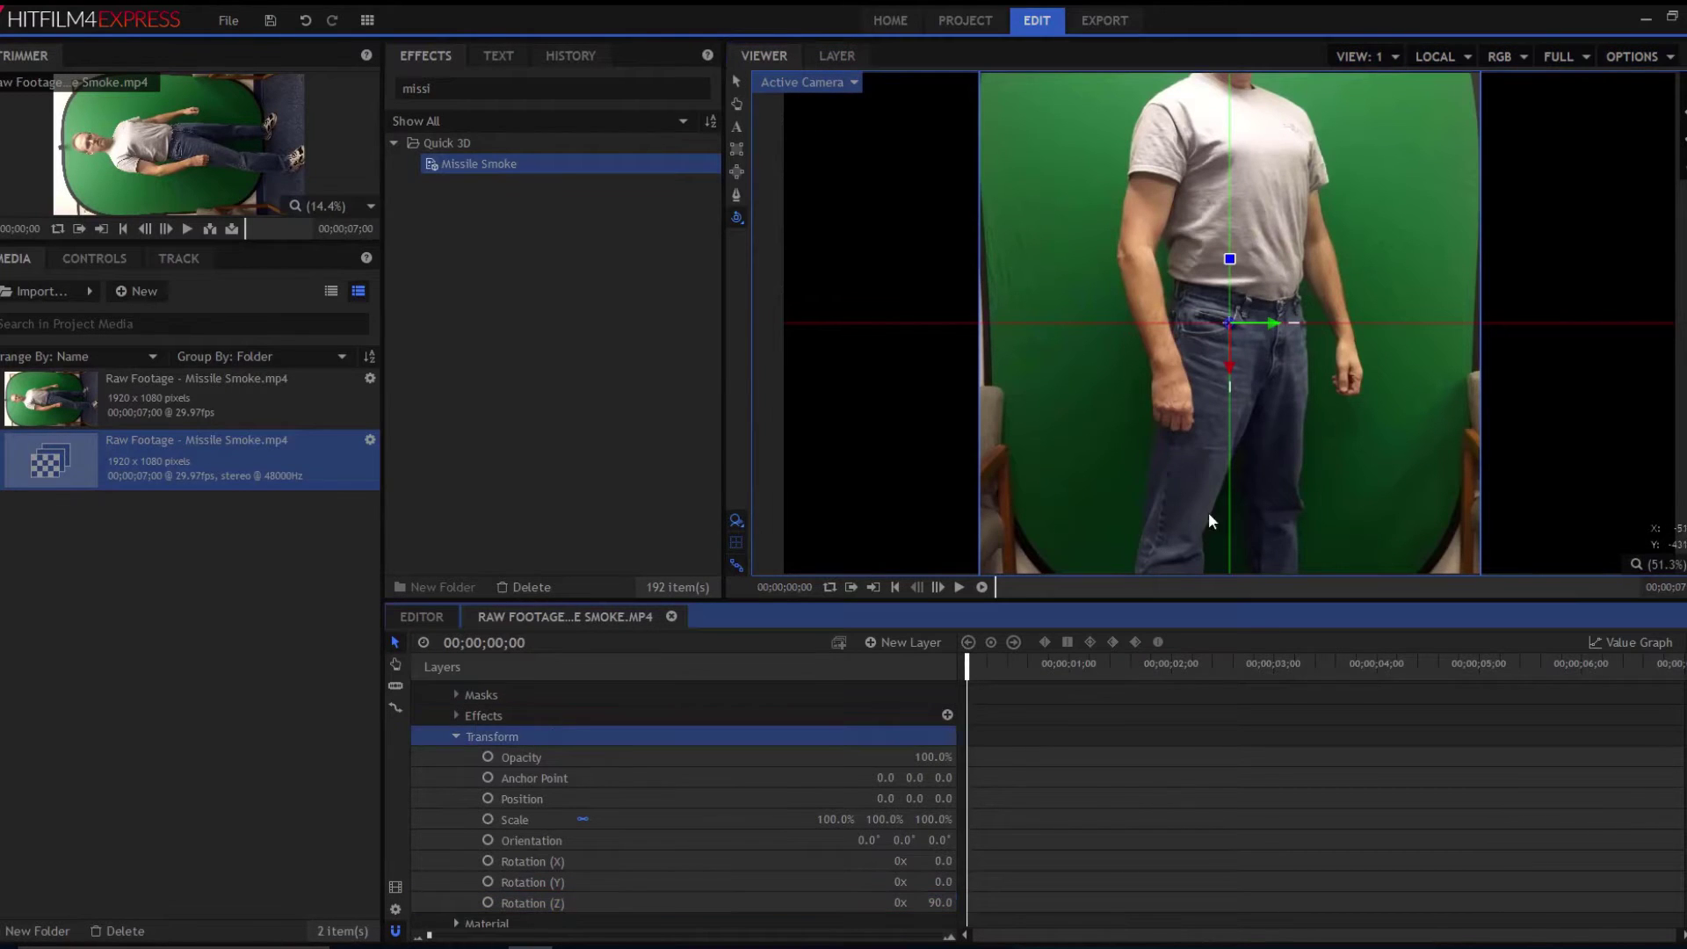
pyautogui.click(735, 83)
pyautogui.moveTo(1231, 363); pyautogui.dragTo(1225, 512)
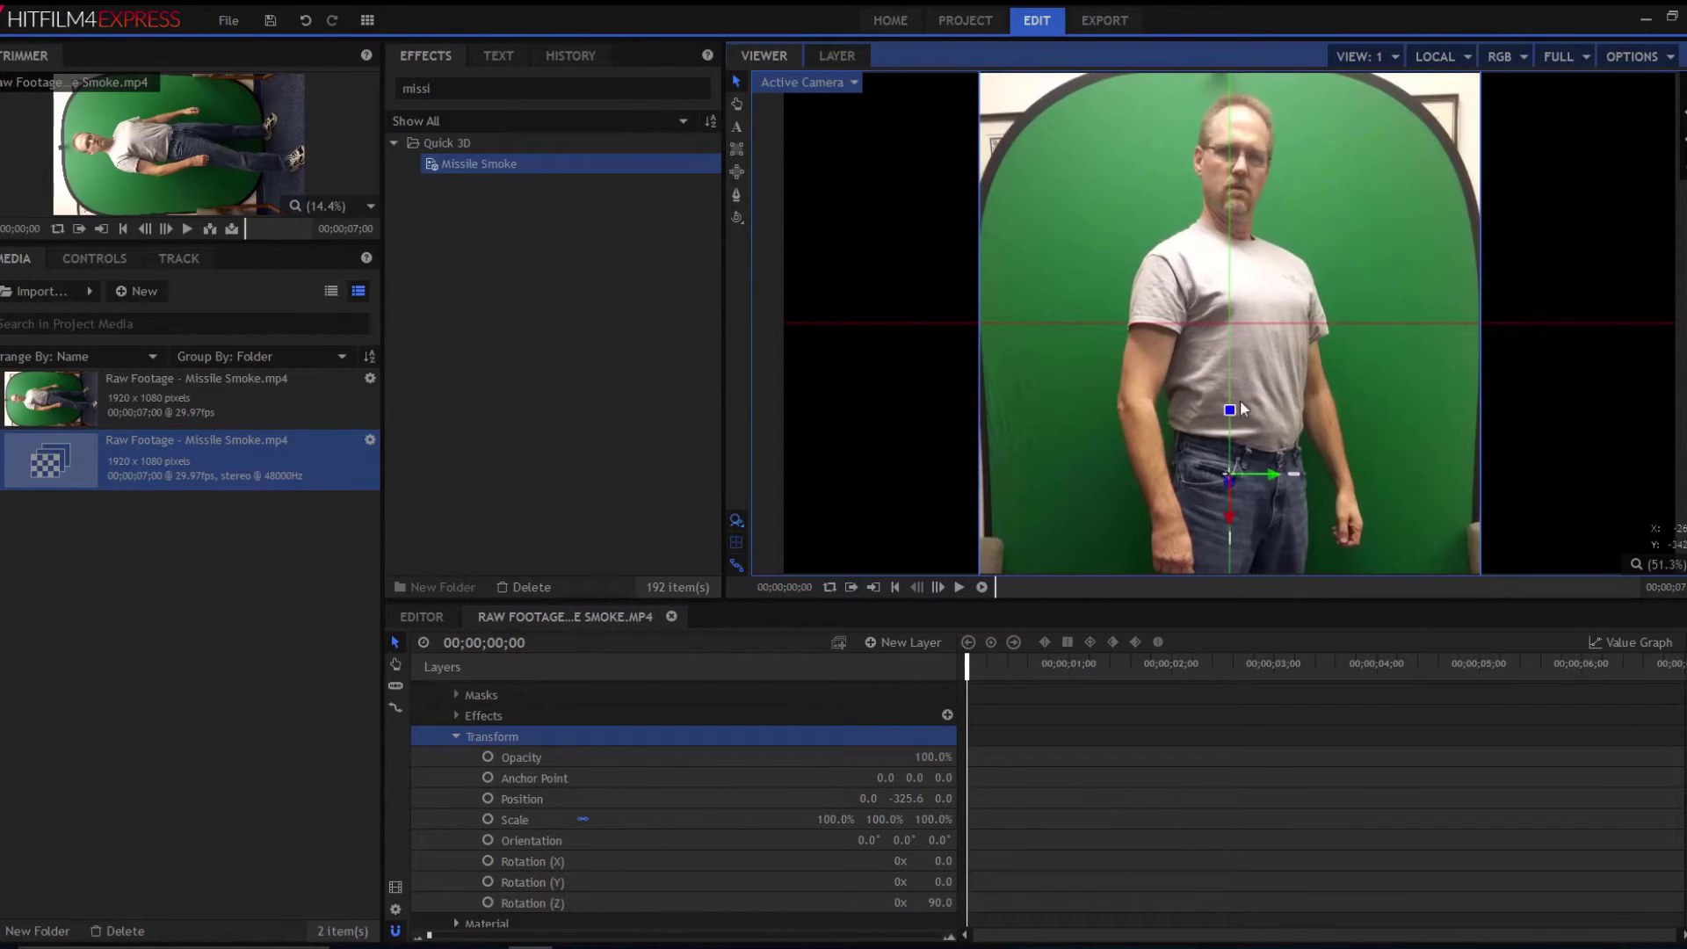
pyautogui.scroll(-1, 1246, 398)
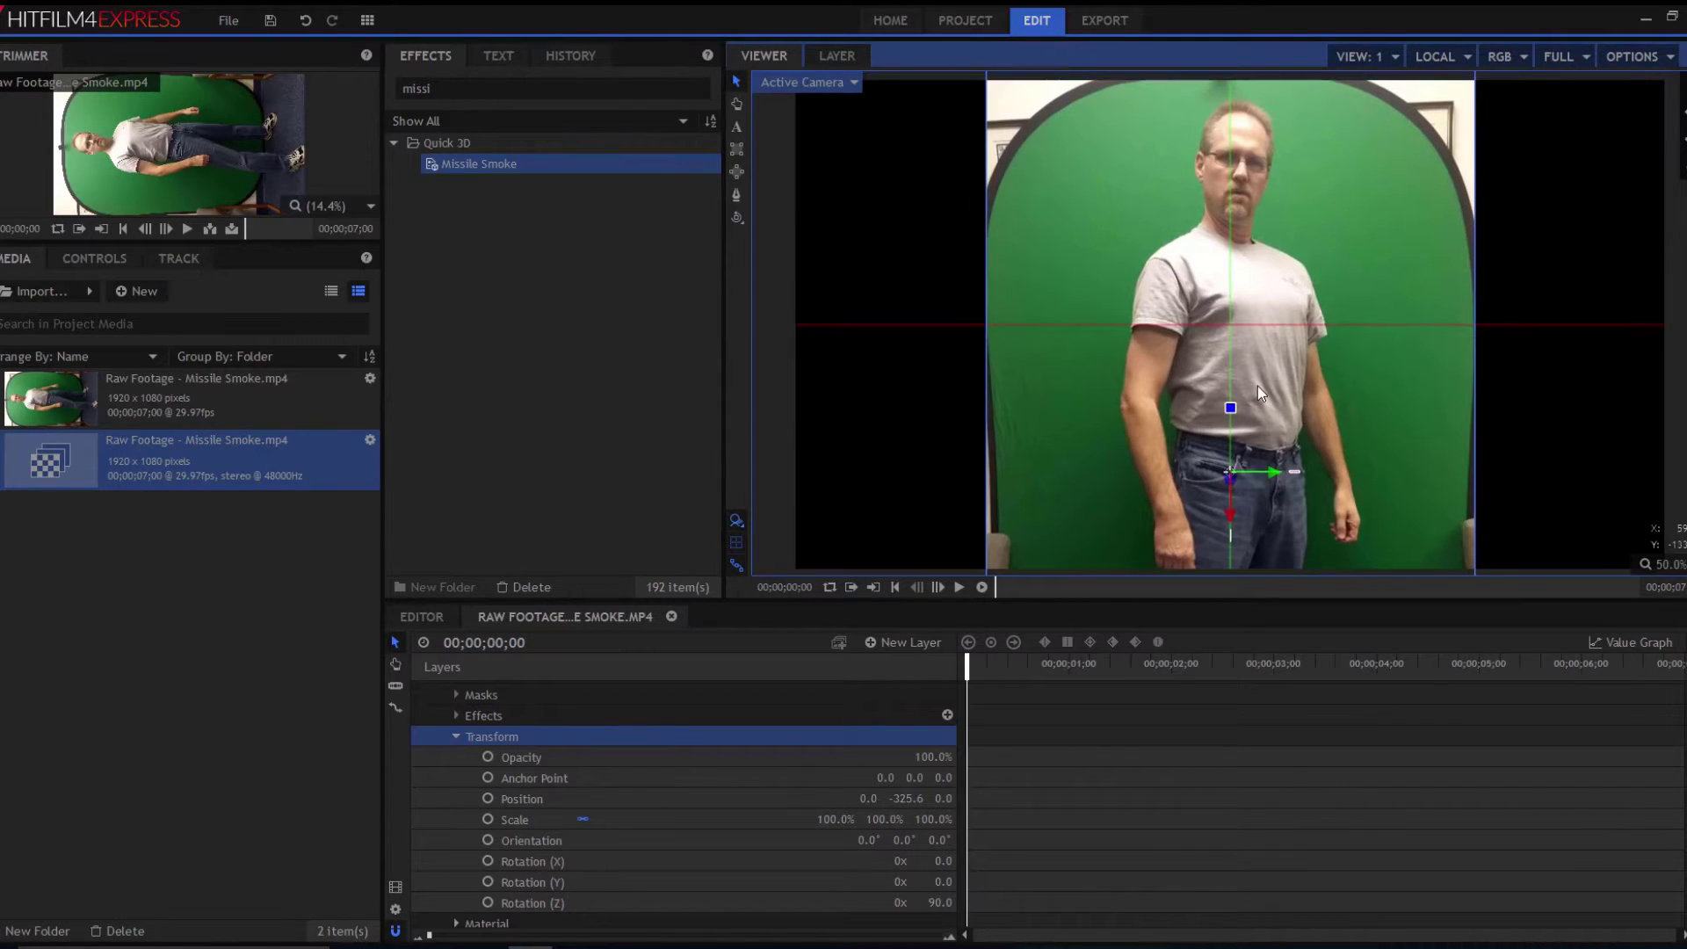
pyautogui.scroll(-1, 1258, 387)
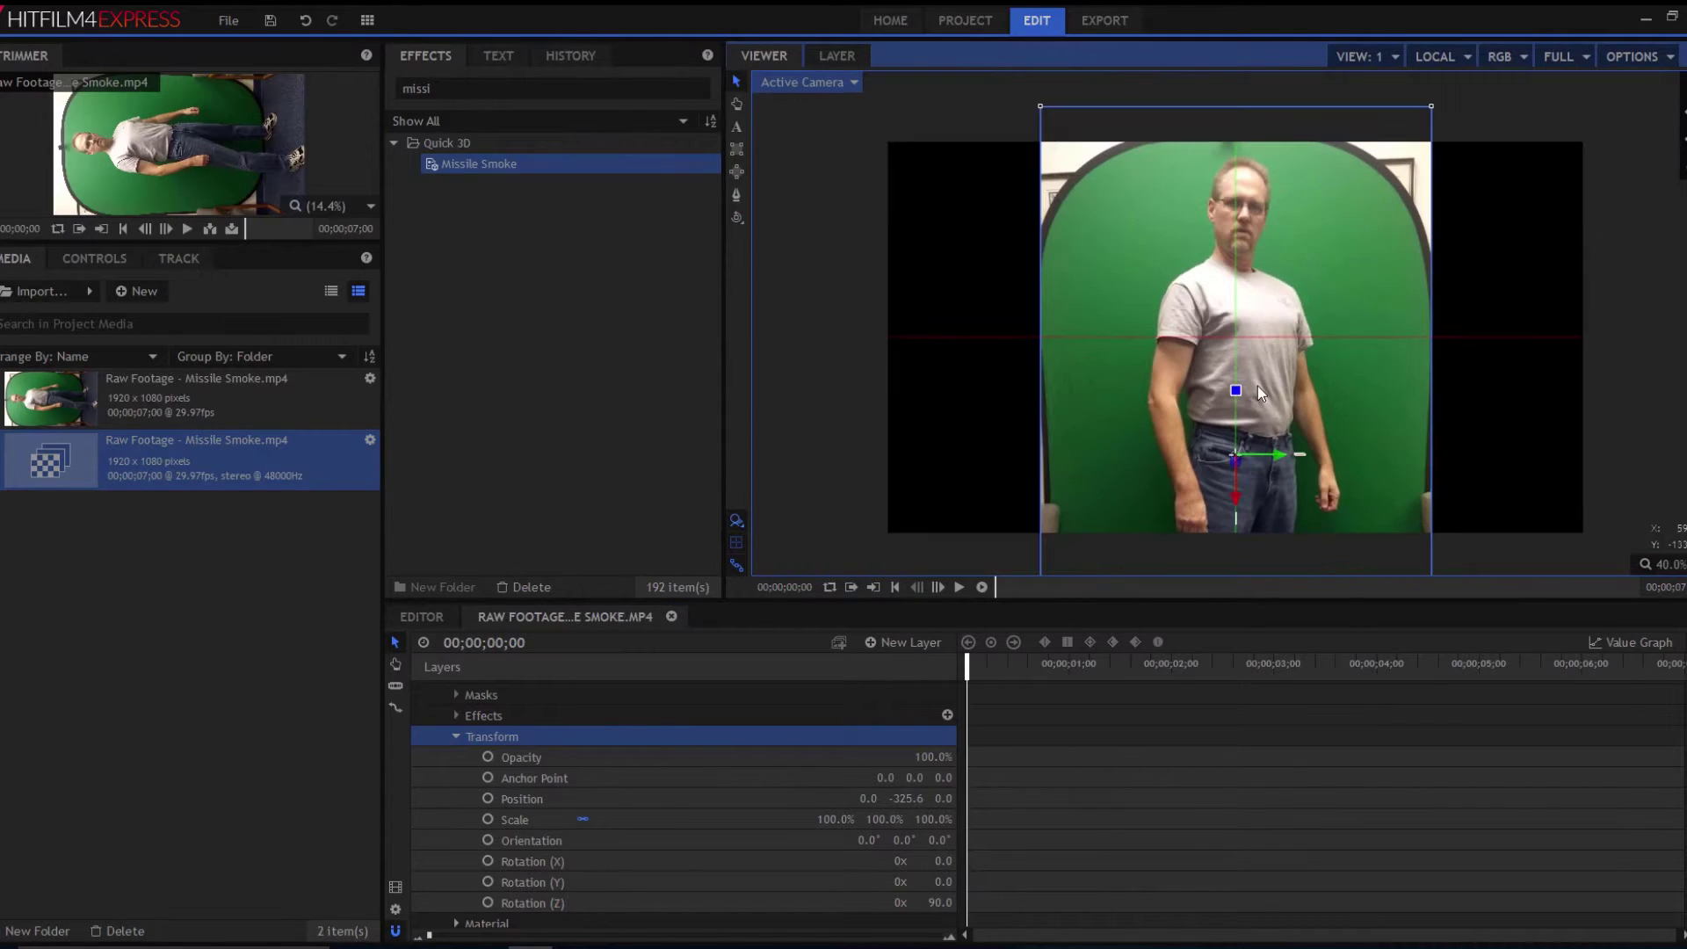
pyautogui.click(737, 195)
# - Draw a three-point mask around the man and close it on the first point
pyautogui.click(1093, 555)
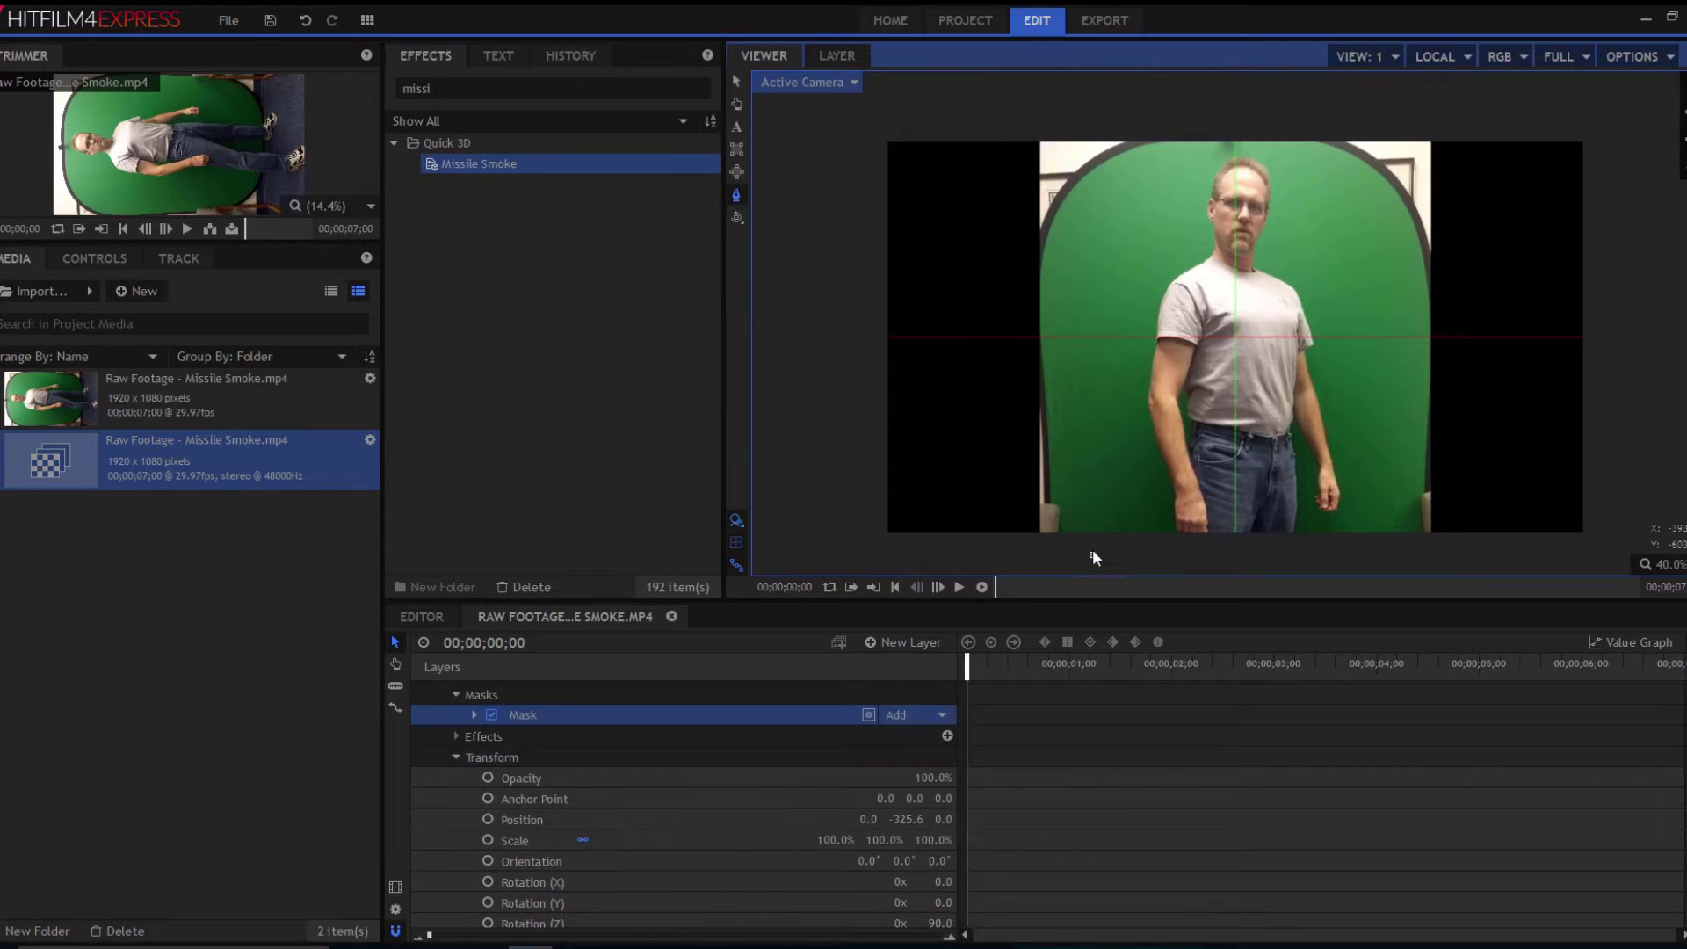
pyautogui.click(1133, 174)
pyautogui.click(1396, 553)
pyautogui.click(1093, 556)
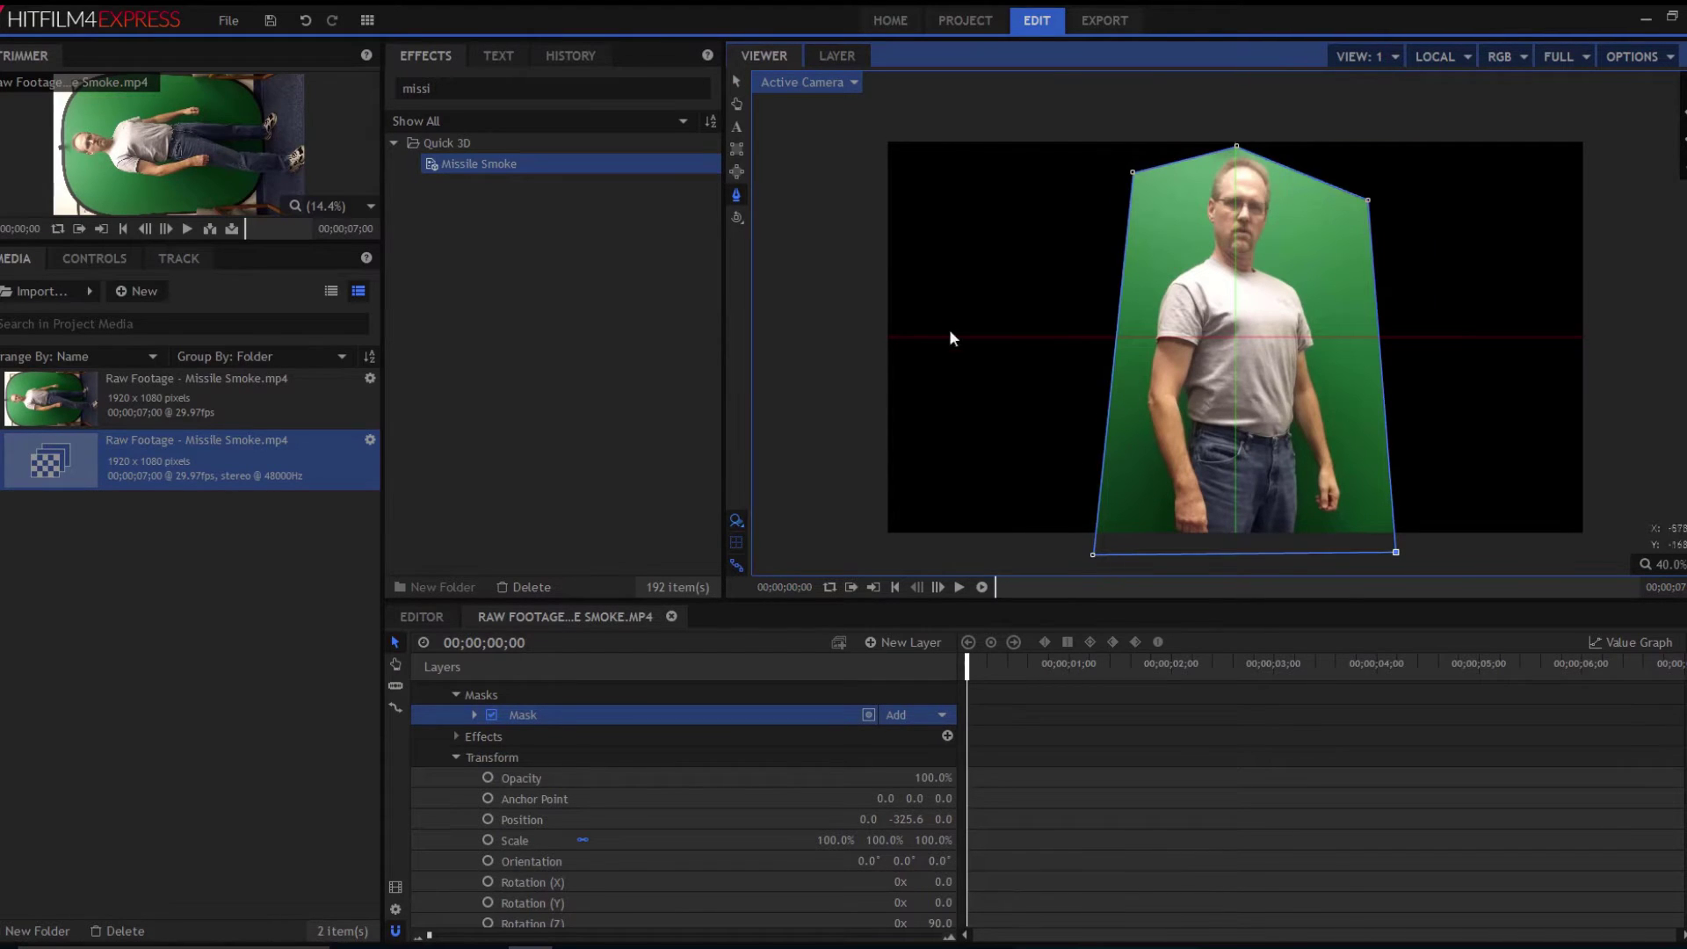
# - Inspect the masked plane by orbiting in Perspective view, then return to Active Camera
pyautogui.click(787, 80)
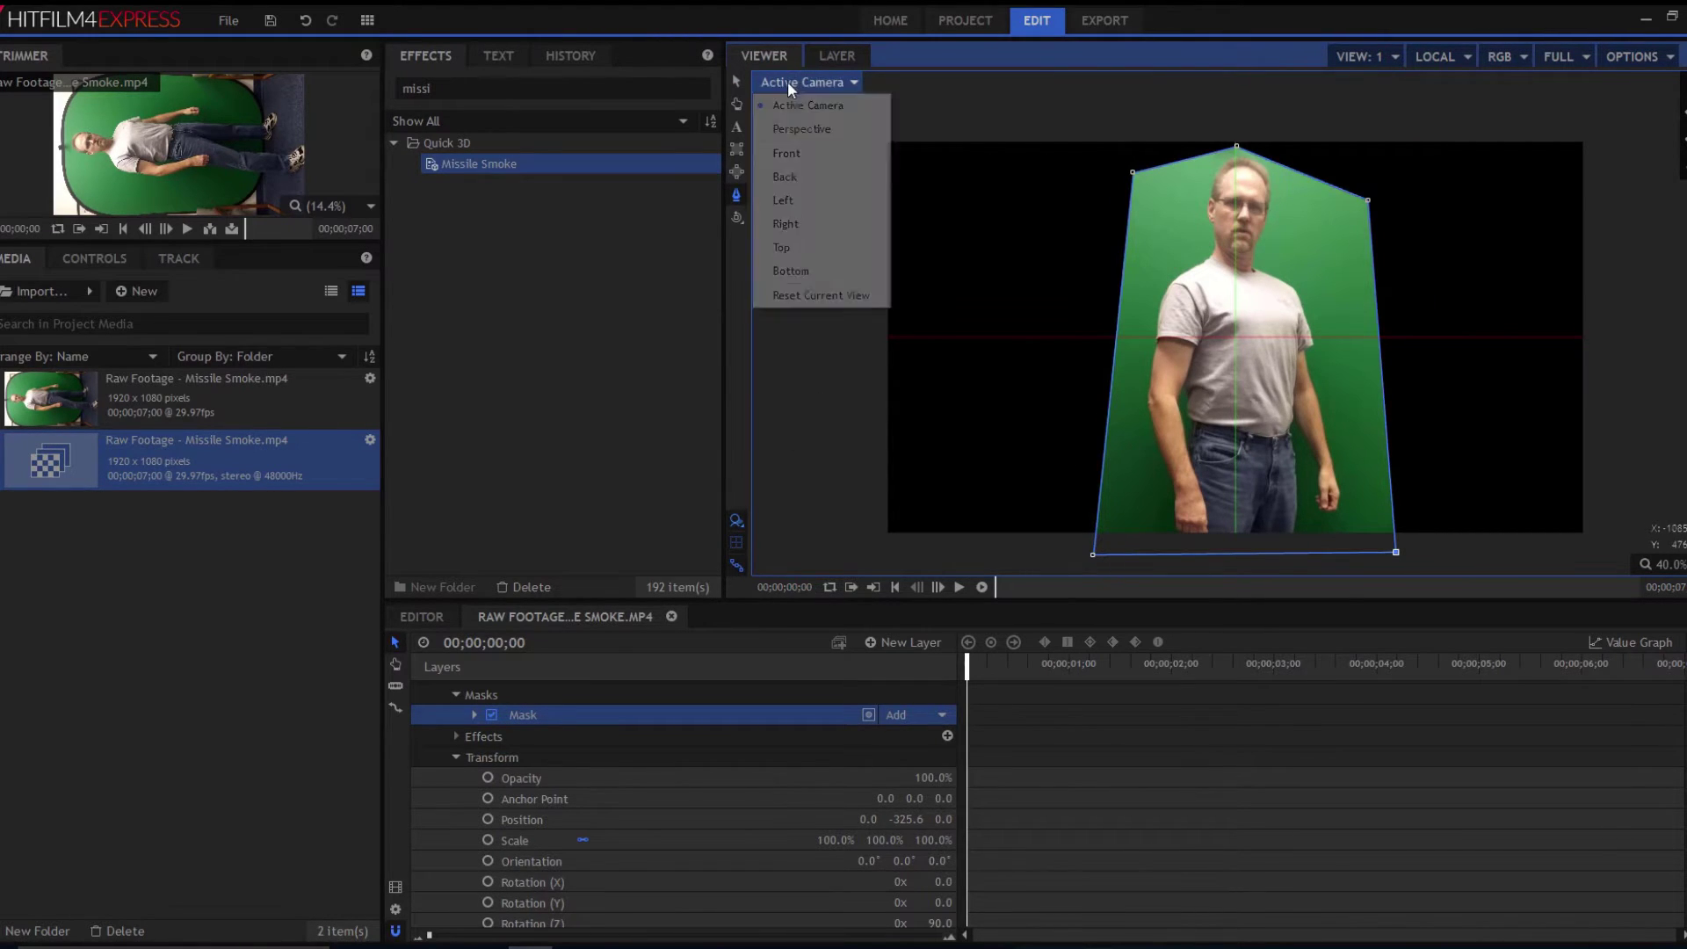
pyautogui.click(797, 114)
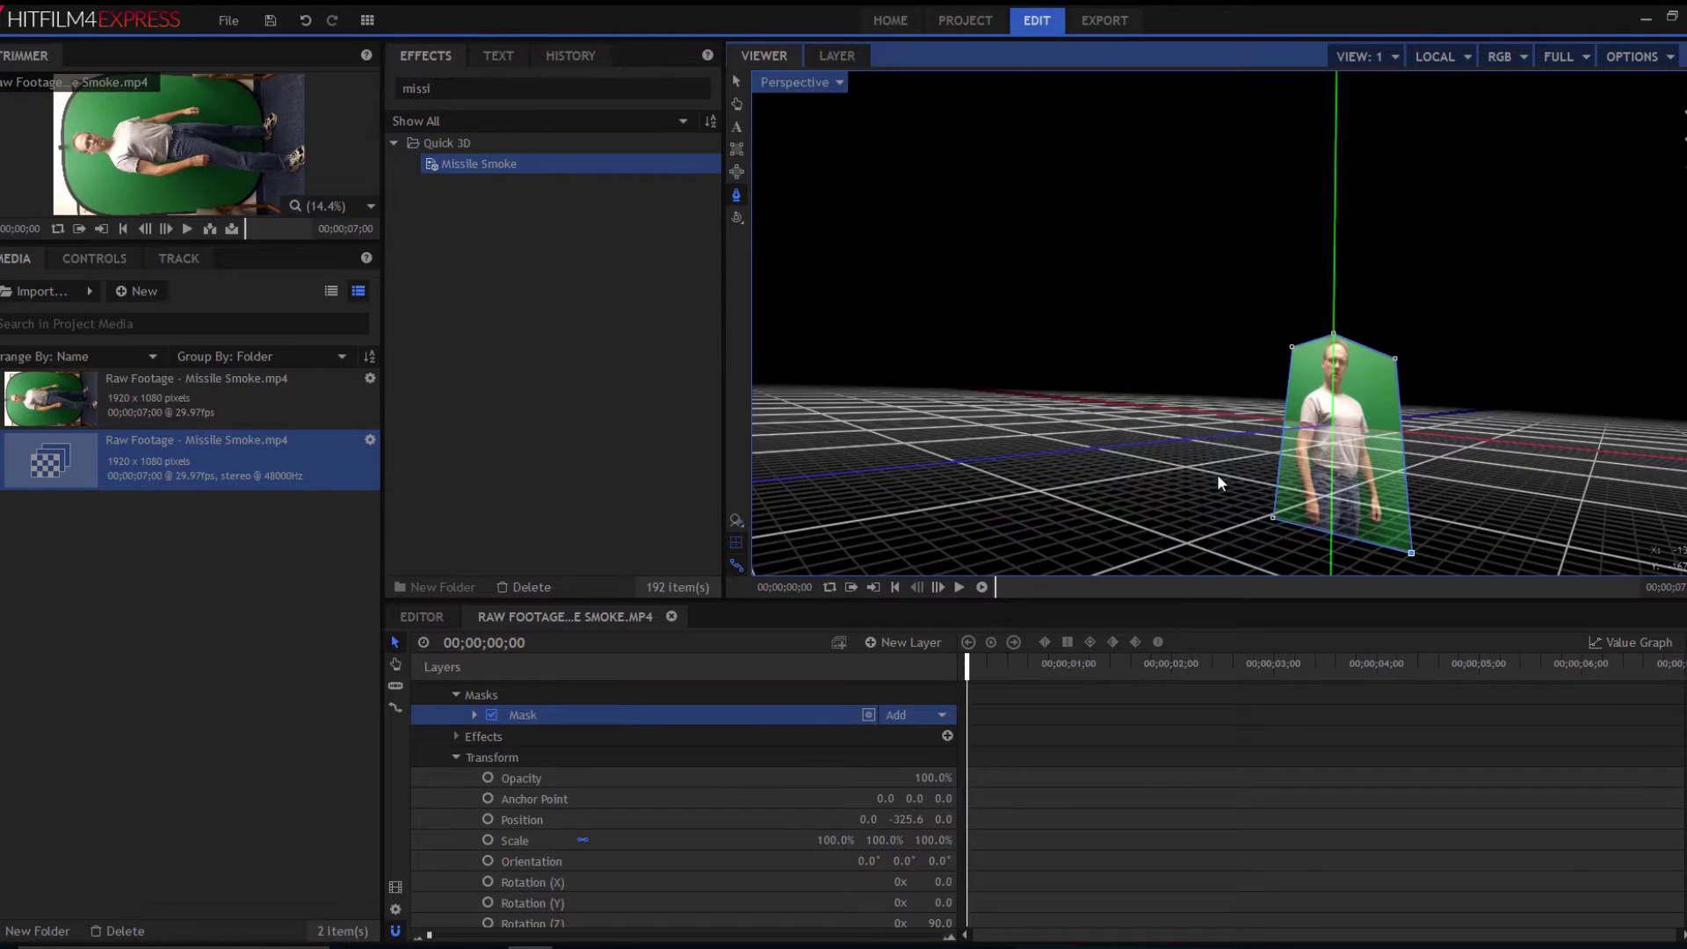
pyautogui.click(736, 218)
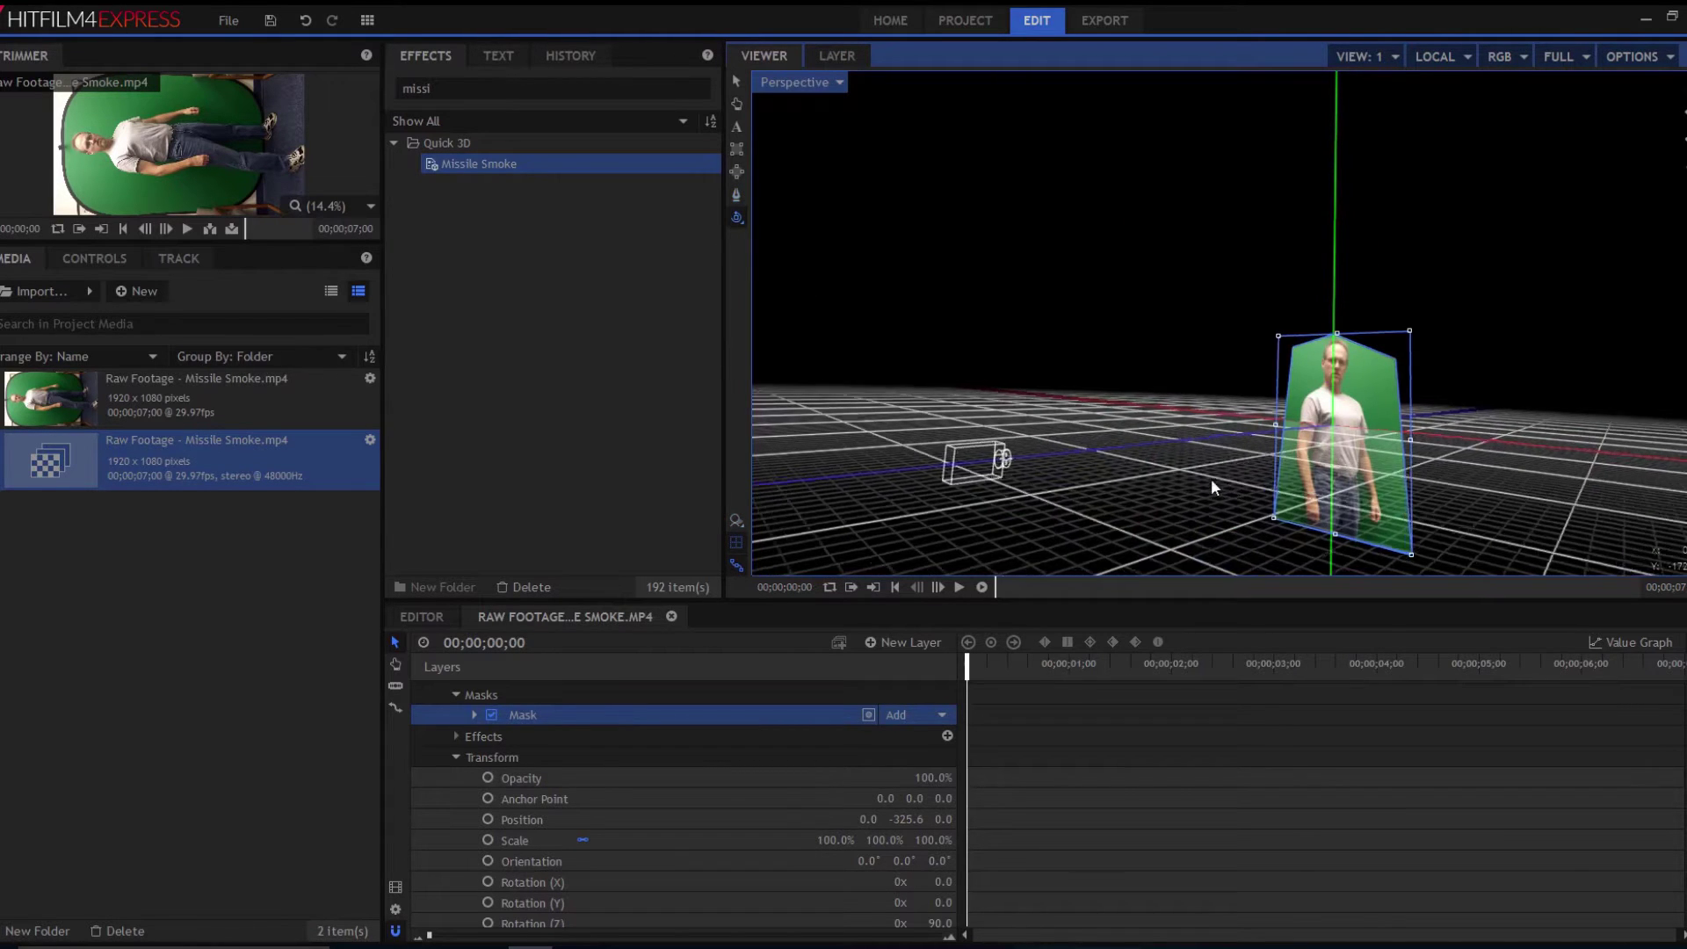
pyautogui.moveTo(1212, 481)
pyautogui.mouseDown()
pyautogui.moveTo(1181, 509)
pyautogui.moveTo(1281, 462)
pyautogui.mouseUp()
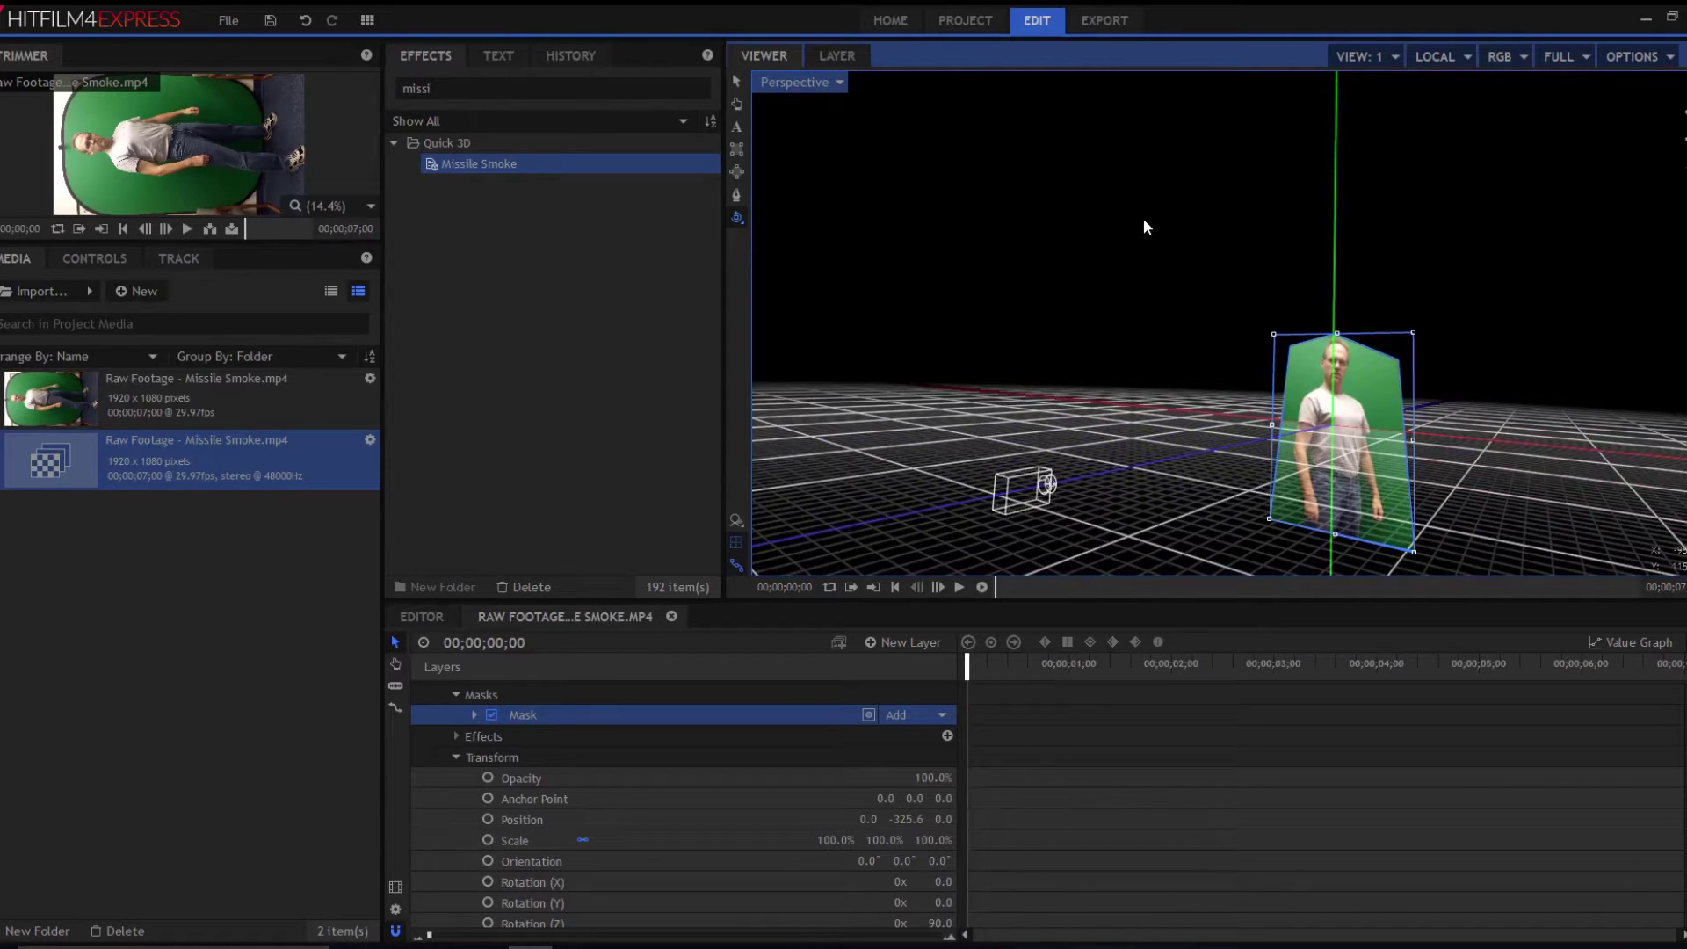
pyautogui.click(810, 86)
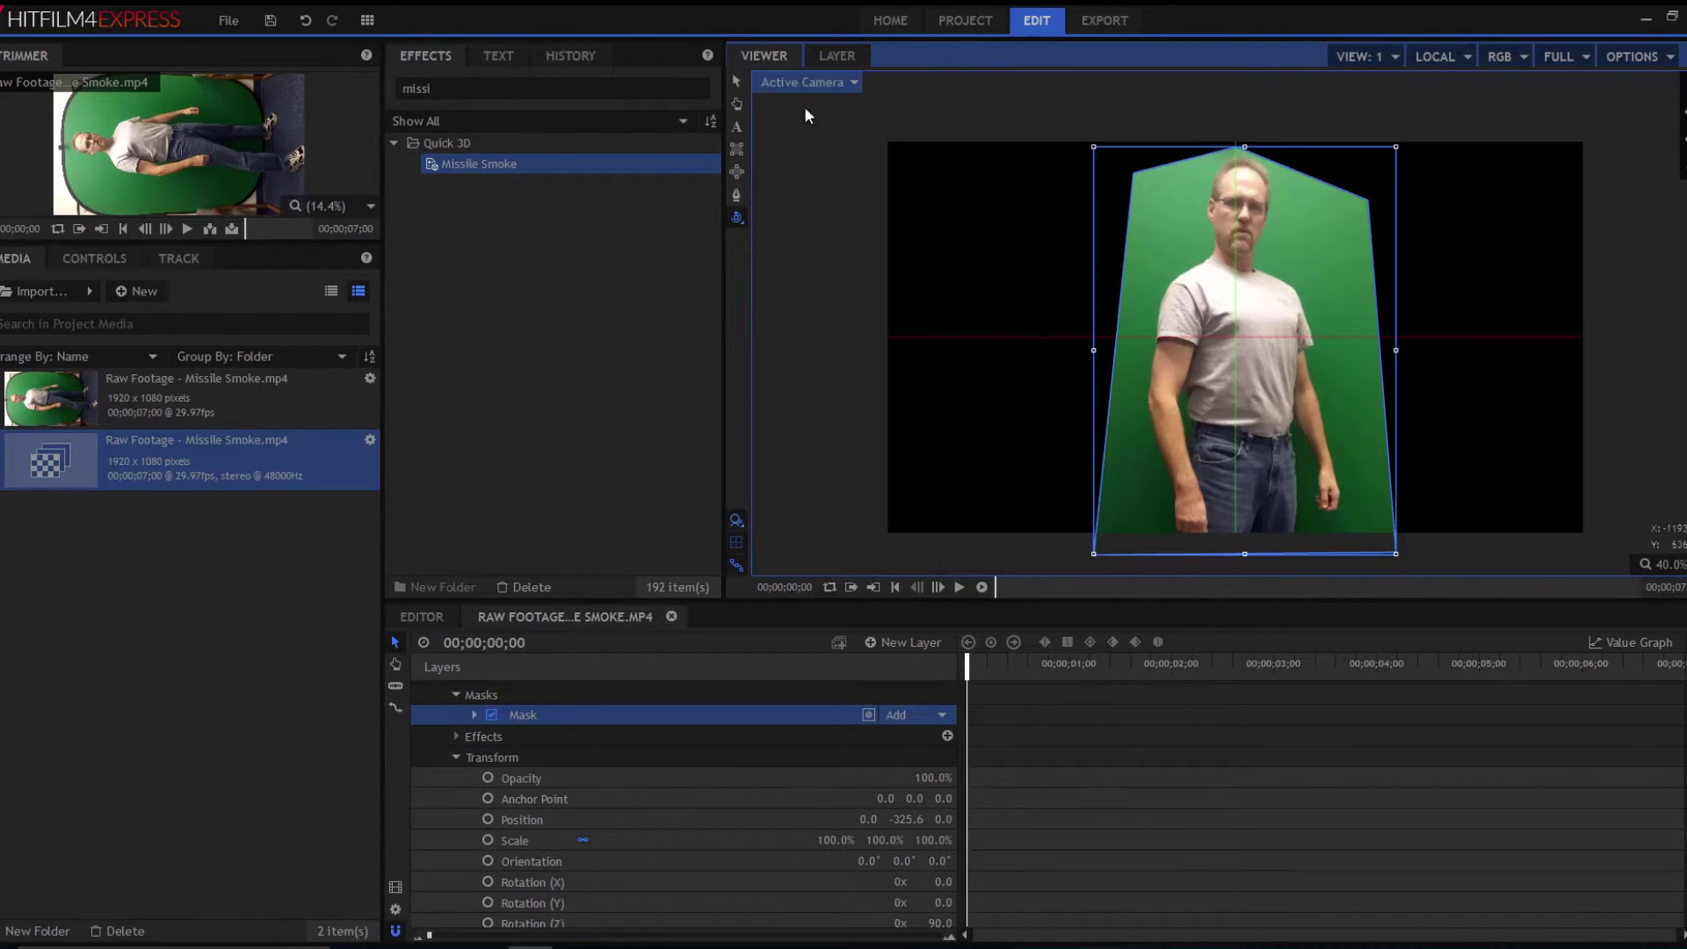
# - Apply the Greenscreen Key preset from an Effects search for 'gree' and turn on View Matte
pyautogui.doubleClick(419, 89)
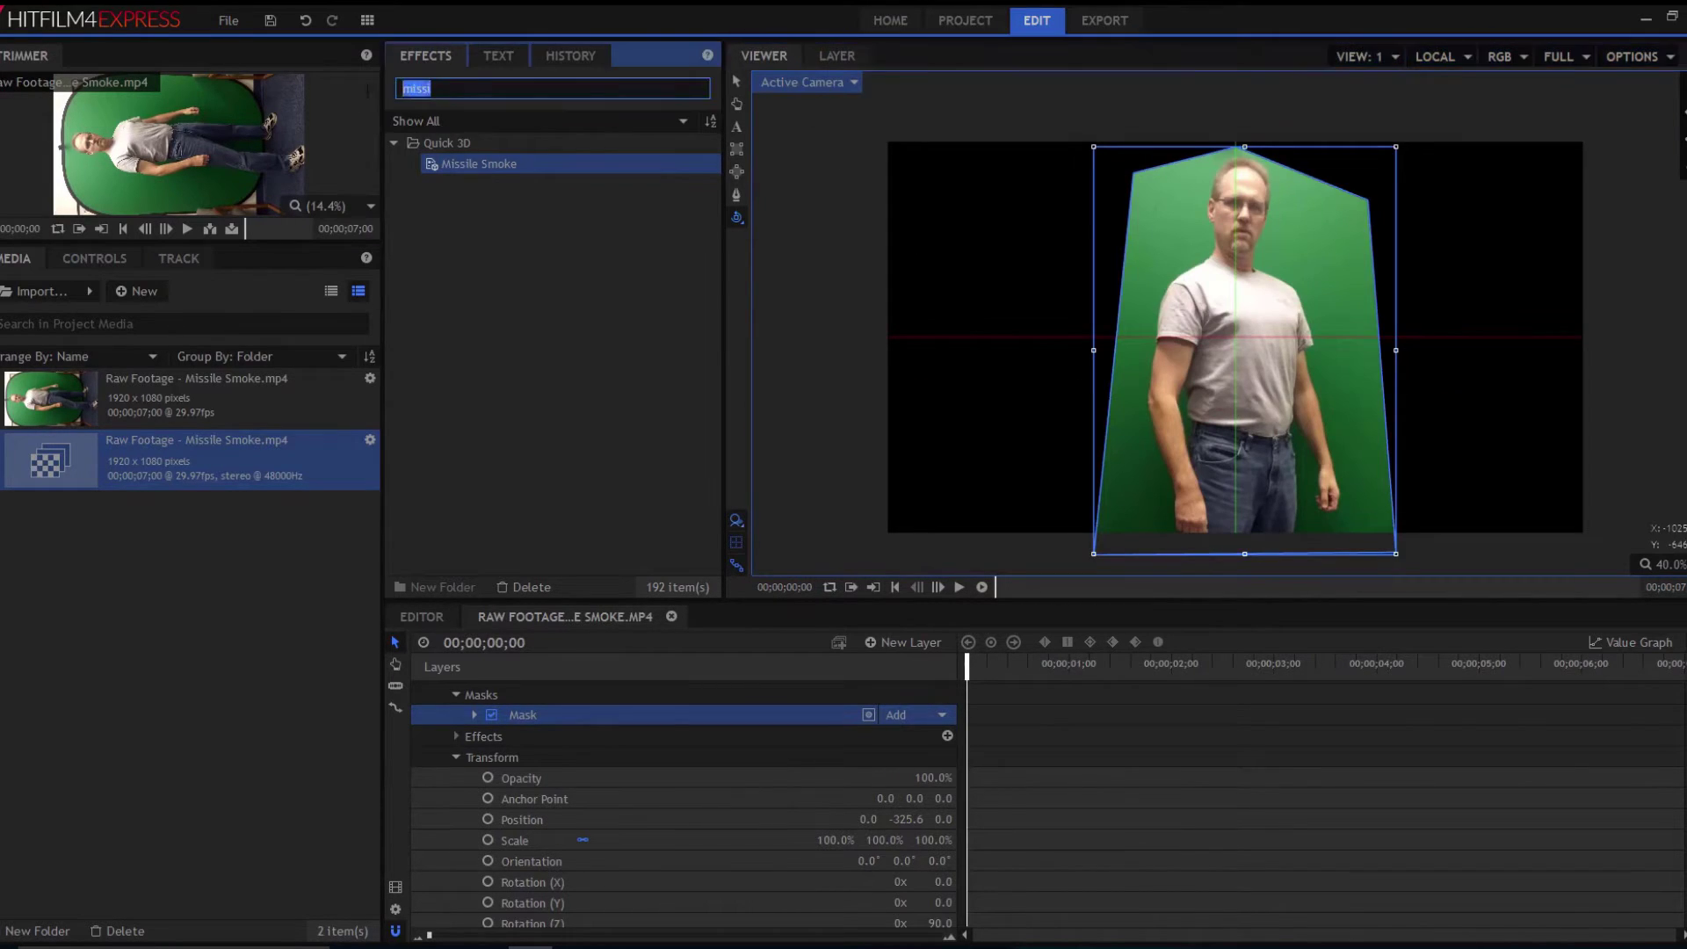
pyautogui.write('gree')
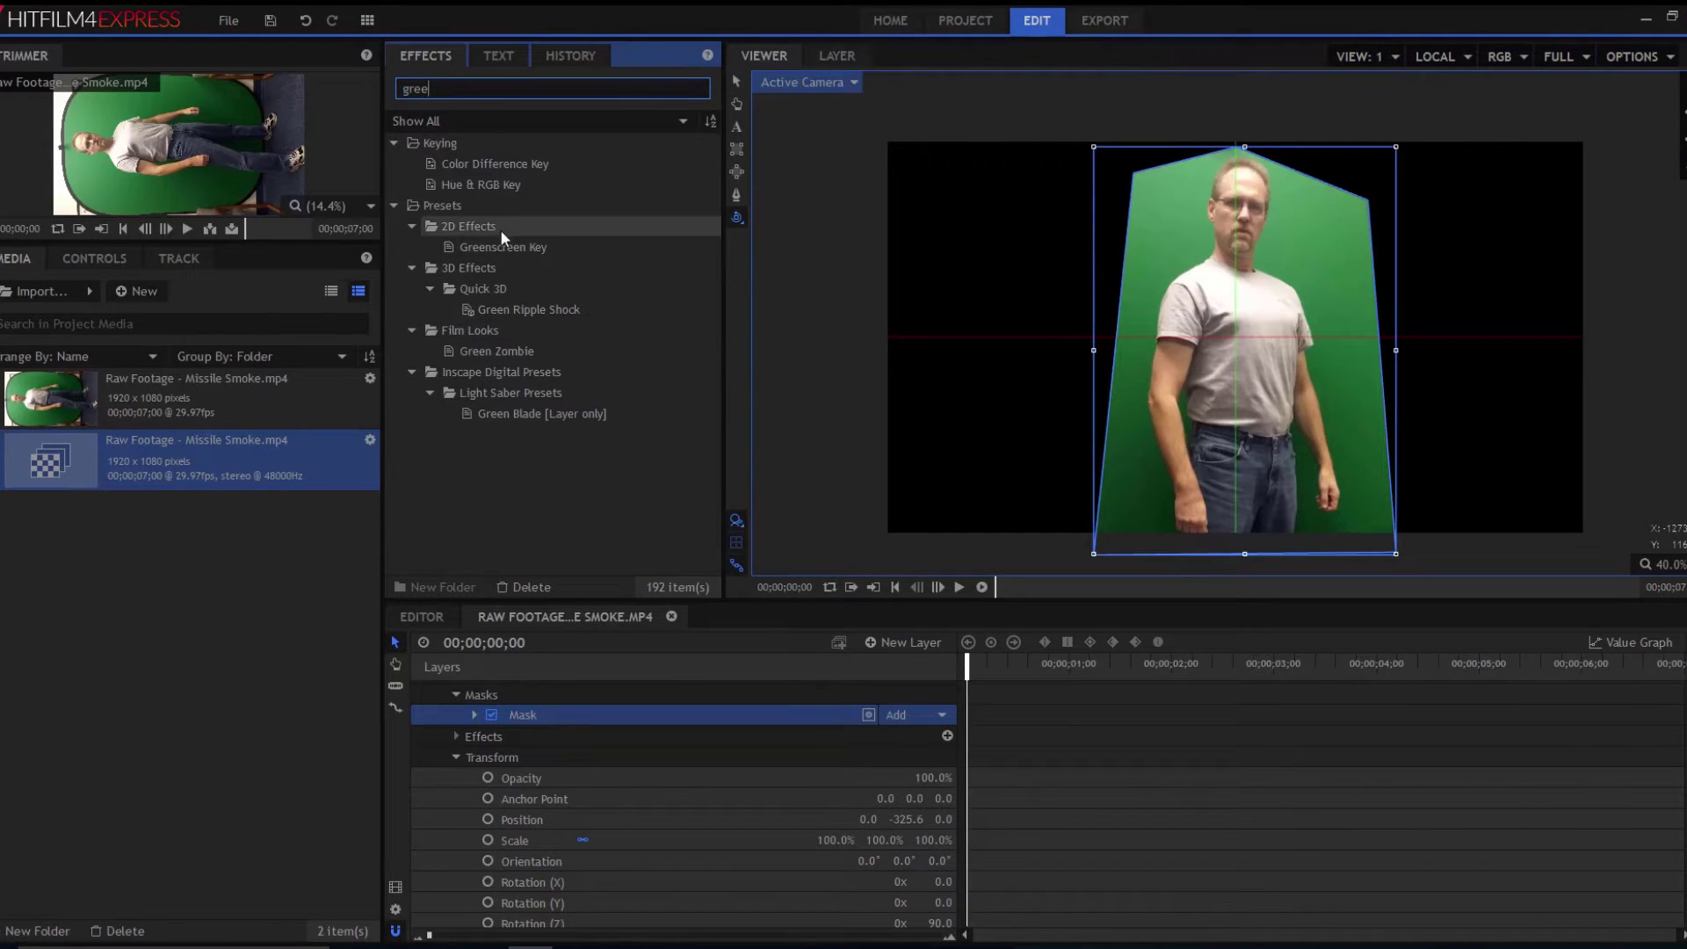
pyautogui.moveTo(504, 247)
pyautogui.mouseDown()
pyautogui.moveTo(567, 623)
pyautogui.moveTo(554, 710)
pyautogui.moveTo(543, 687)
pyautogui.mouseUp()
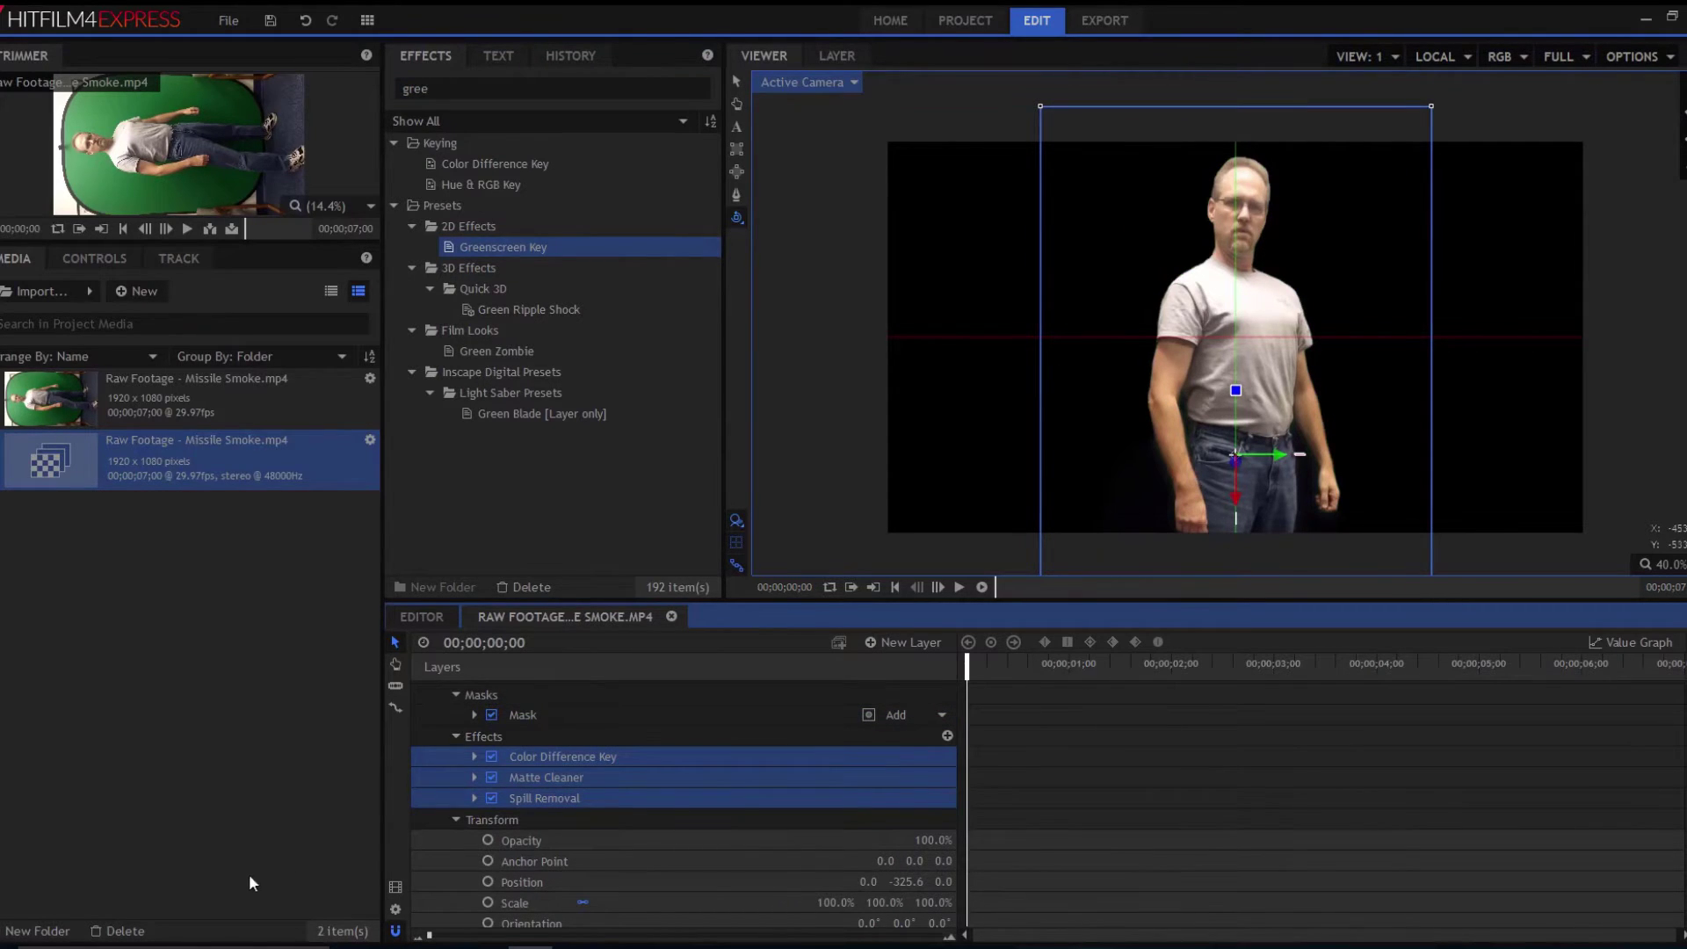
pyautogui.click(474, 755)
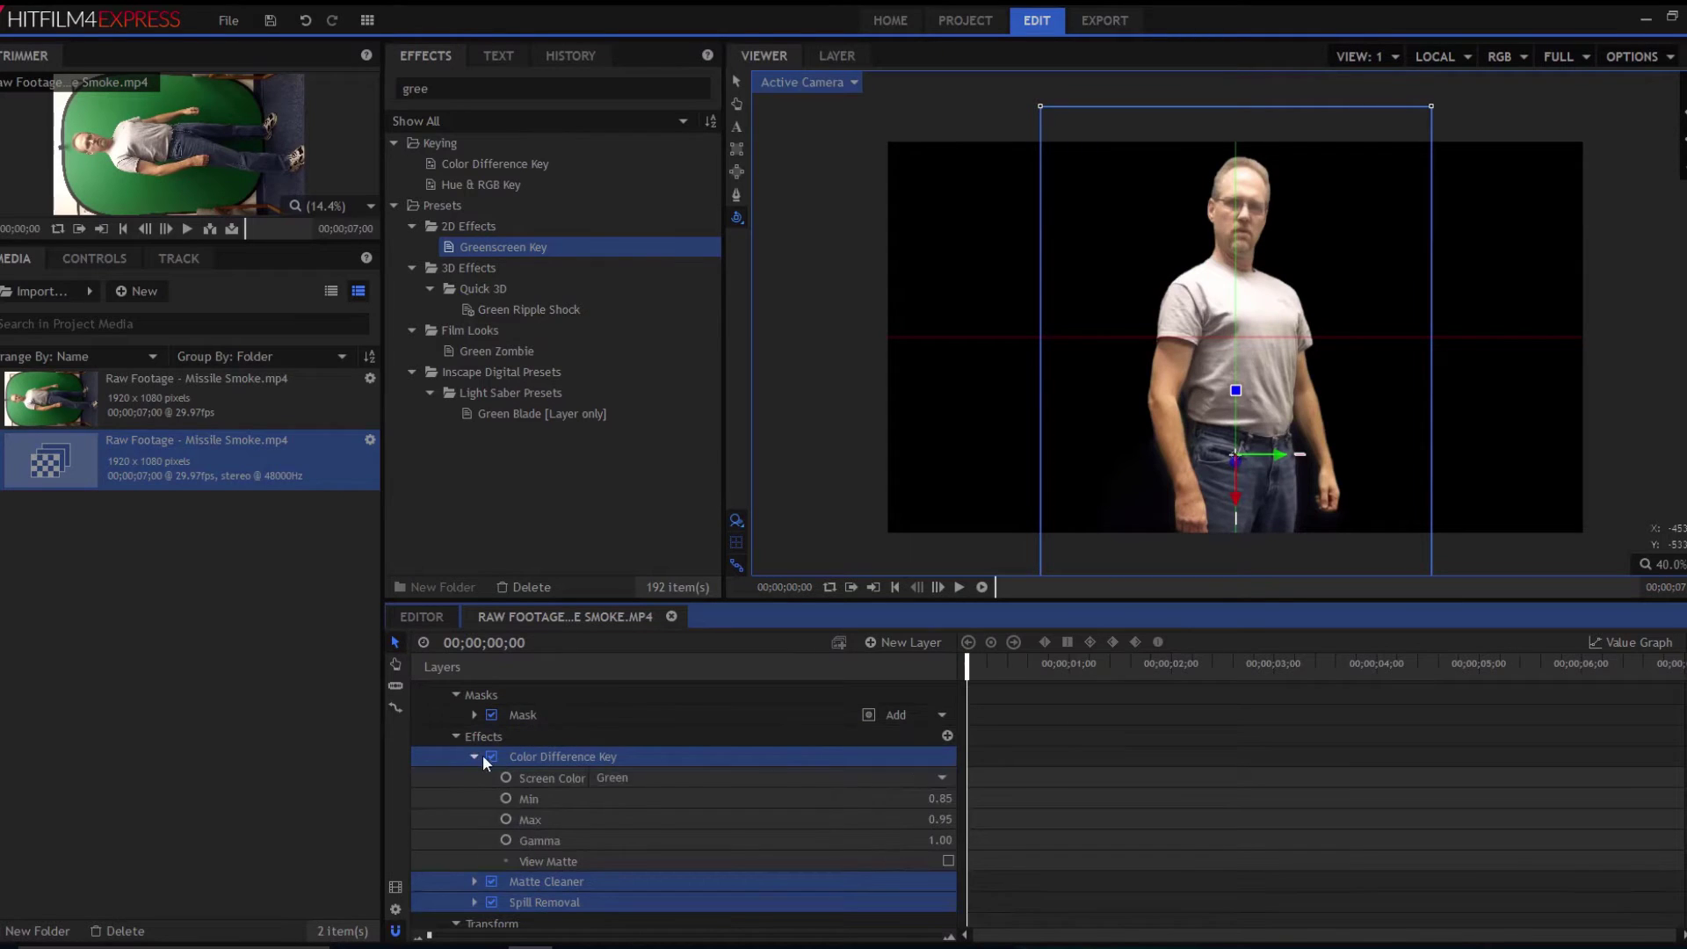
pyautogui.click(947, 861)
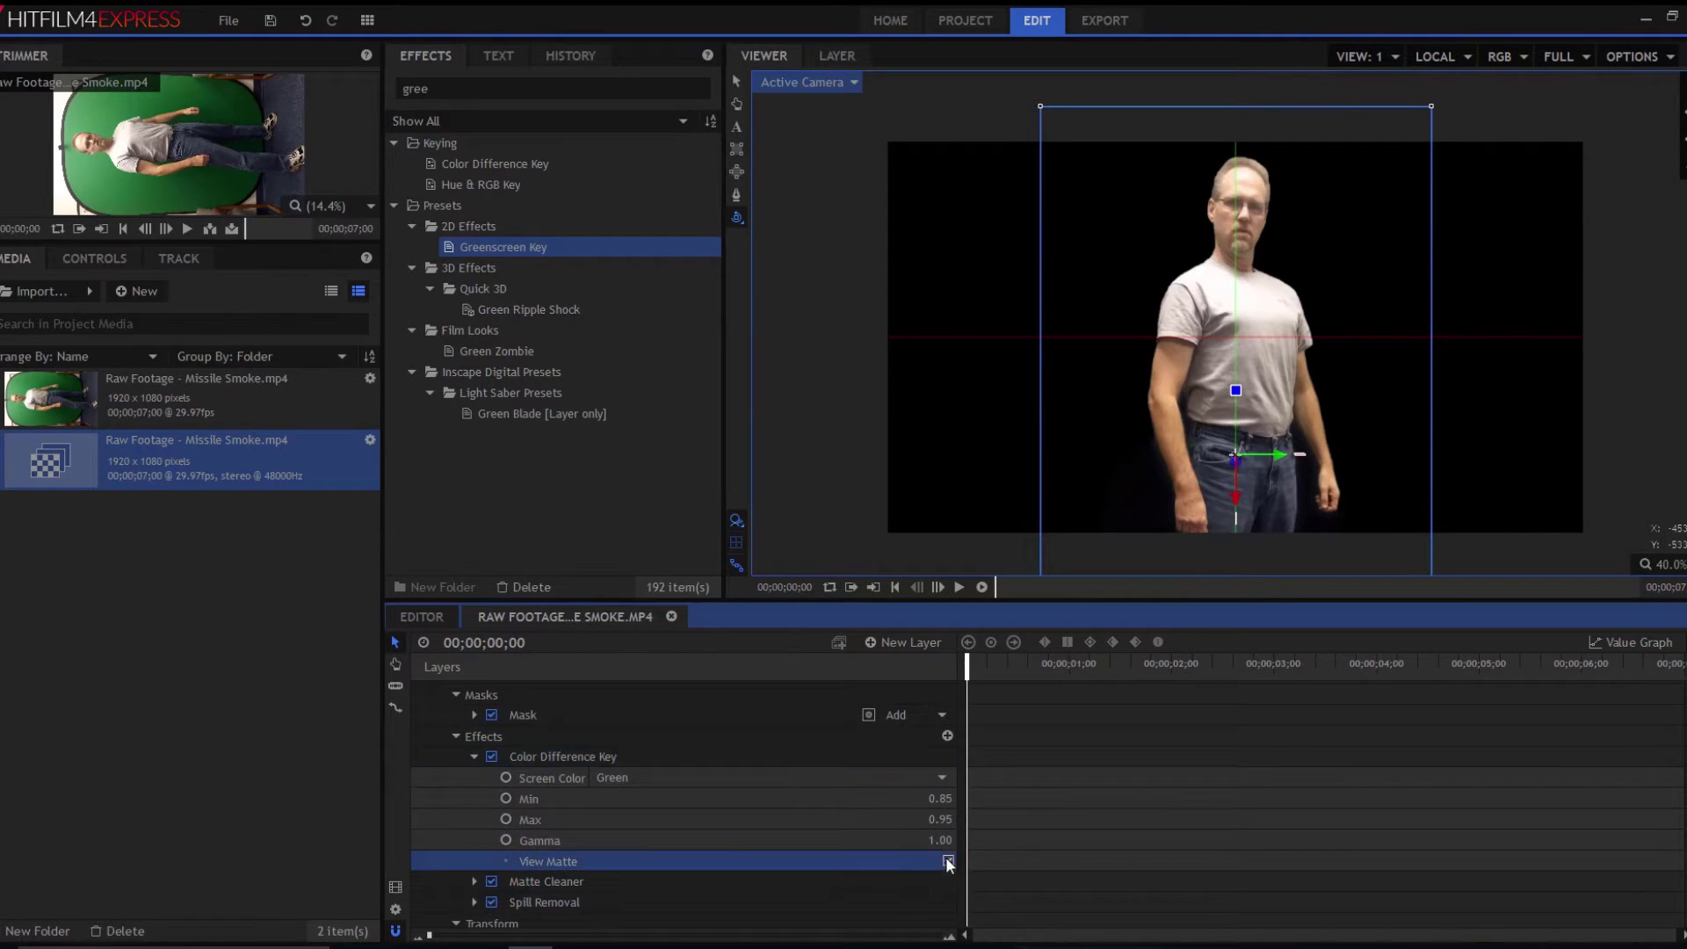
pyautogui.moveTo(976, 669); pyautogui.dragTo(1039, 670)
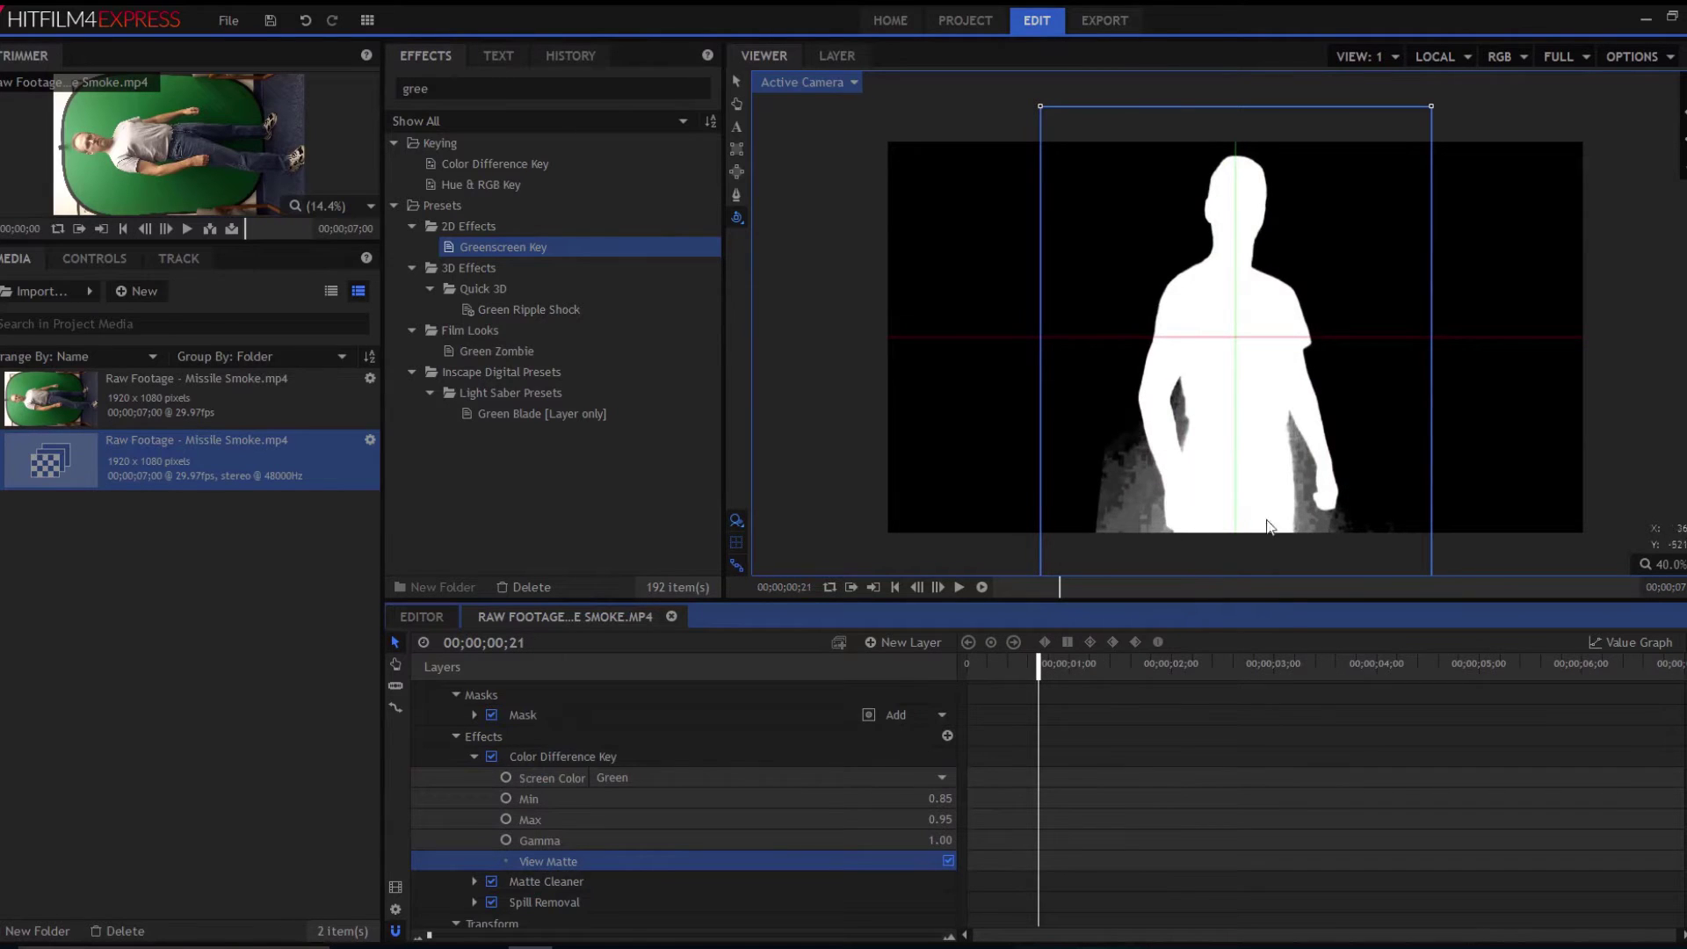
# - Set the Color Difference Key Min to 0.94 and check the matte at a later frame
pyautogui.doubleClick(939, 799)
pyautogui.press('BackSpace')
pyautogui.write('0.94')
pyautogui.press('Return')
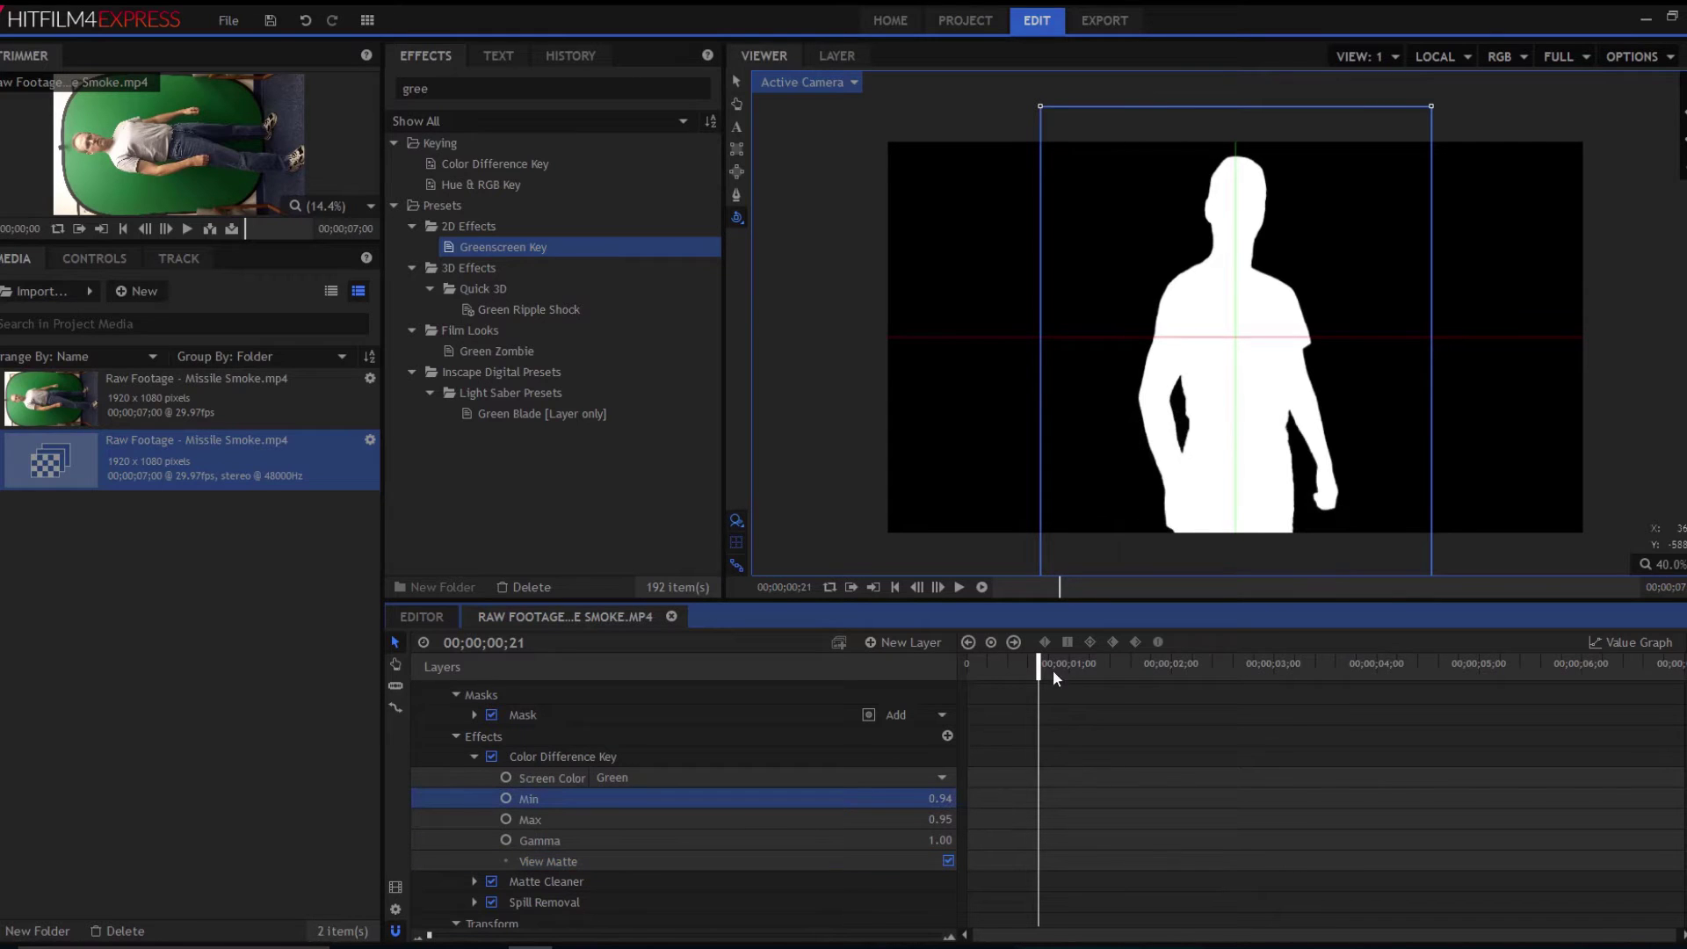
pyautogui.moveTo(1039, 666); pyautogui.dragTo(1162, 648)
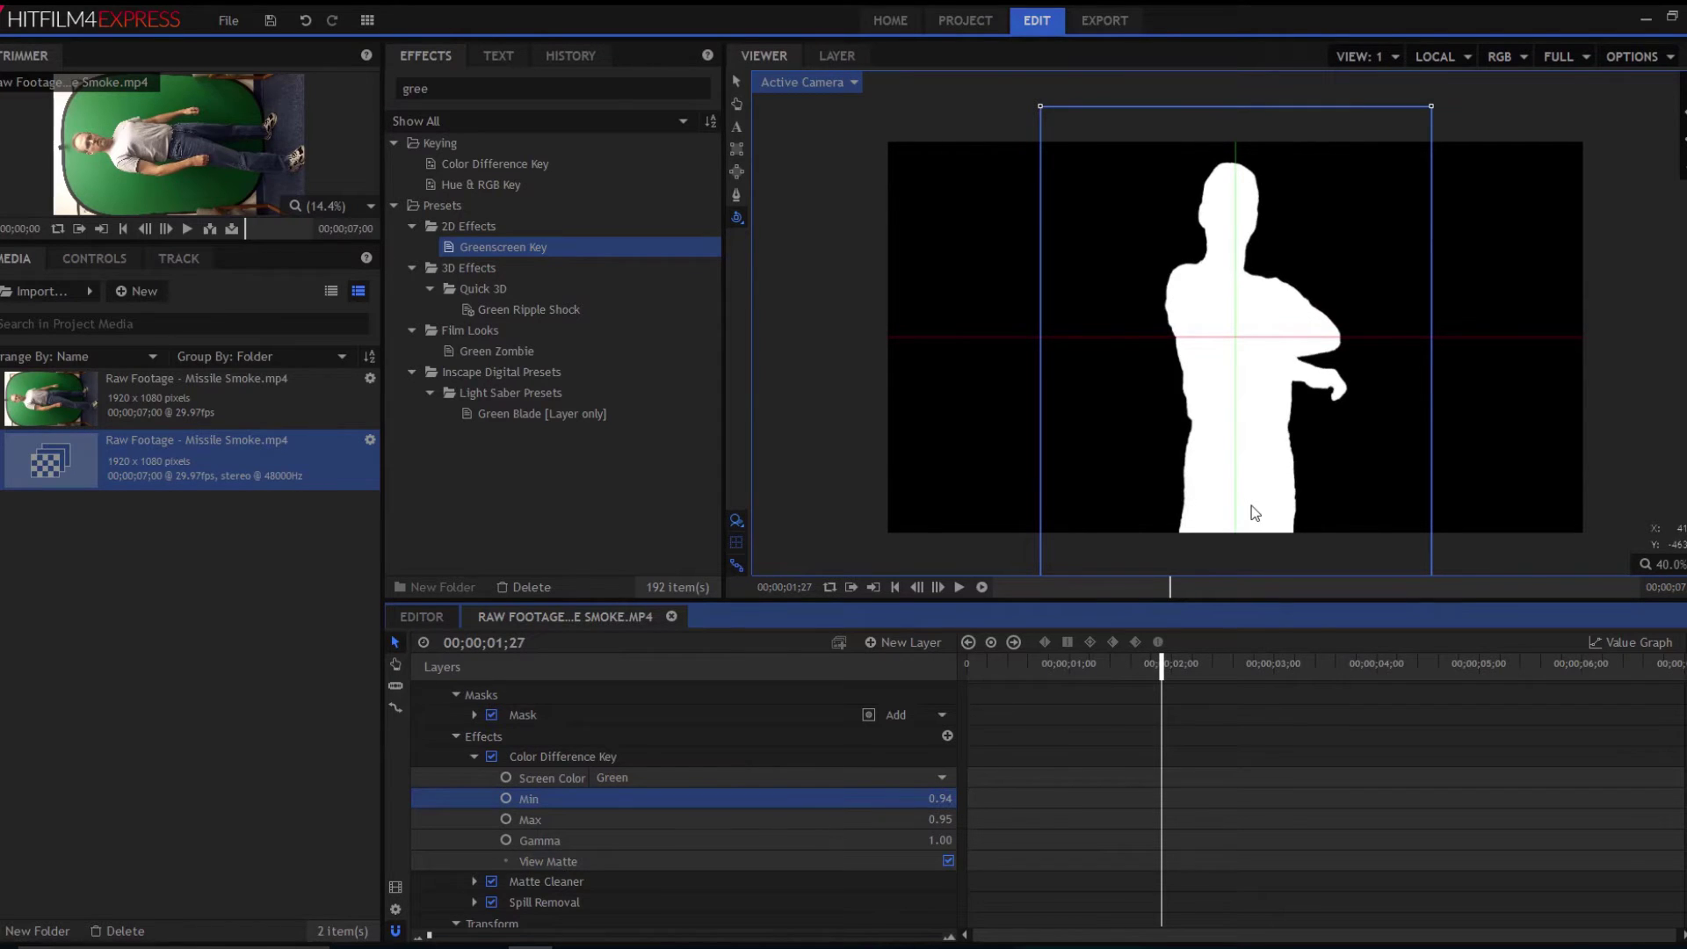
pyautogui.click(792, 81)
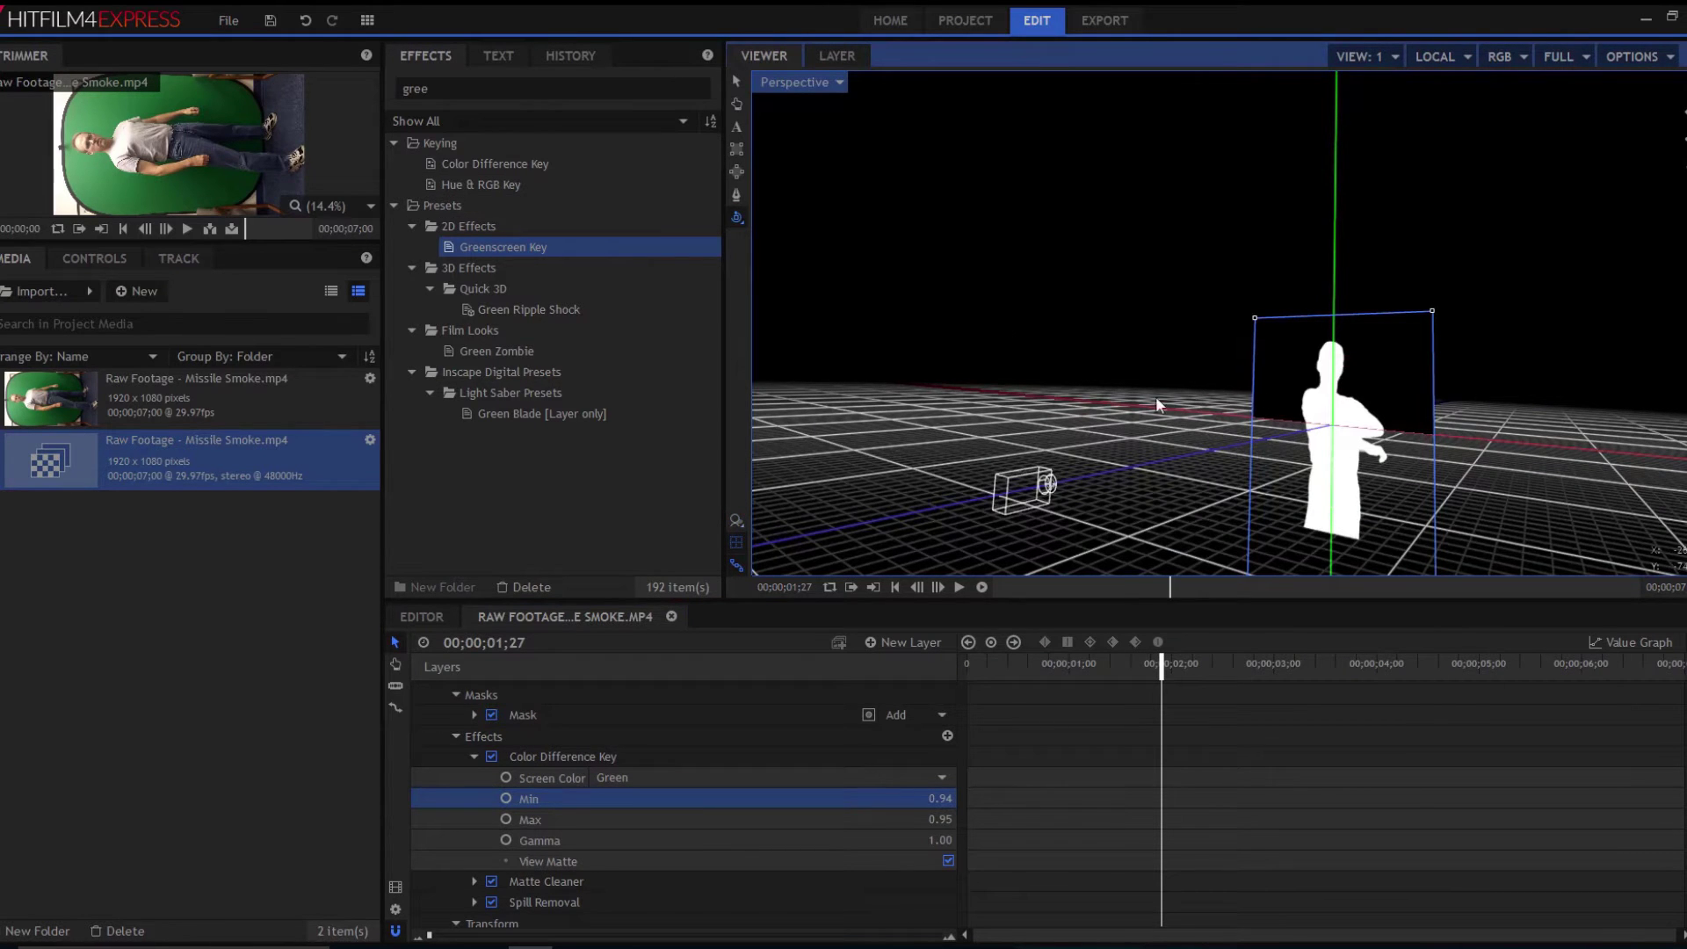
# - Turn off View Matte to see the keyed man in colour, orbit around him, then return to Active Camera
pyautogui.moveTo(1156, 397)
pyautogui.mouseDown()
pyautogui.moveTo(1092, 419)
pyautogui.moveTo(1167, 406)
pyautogui.mouseUp()
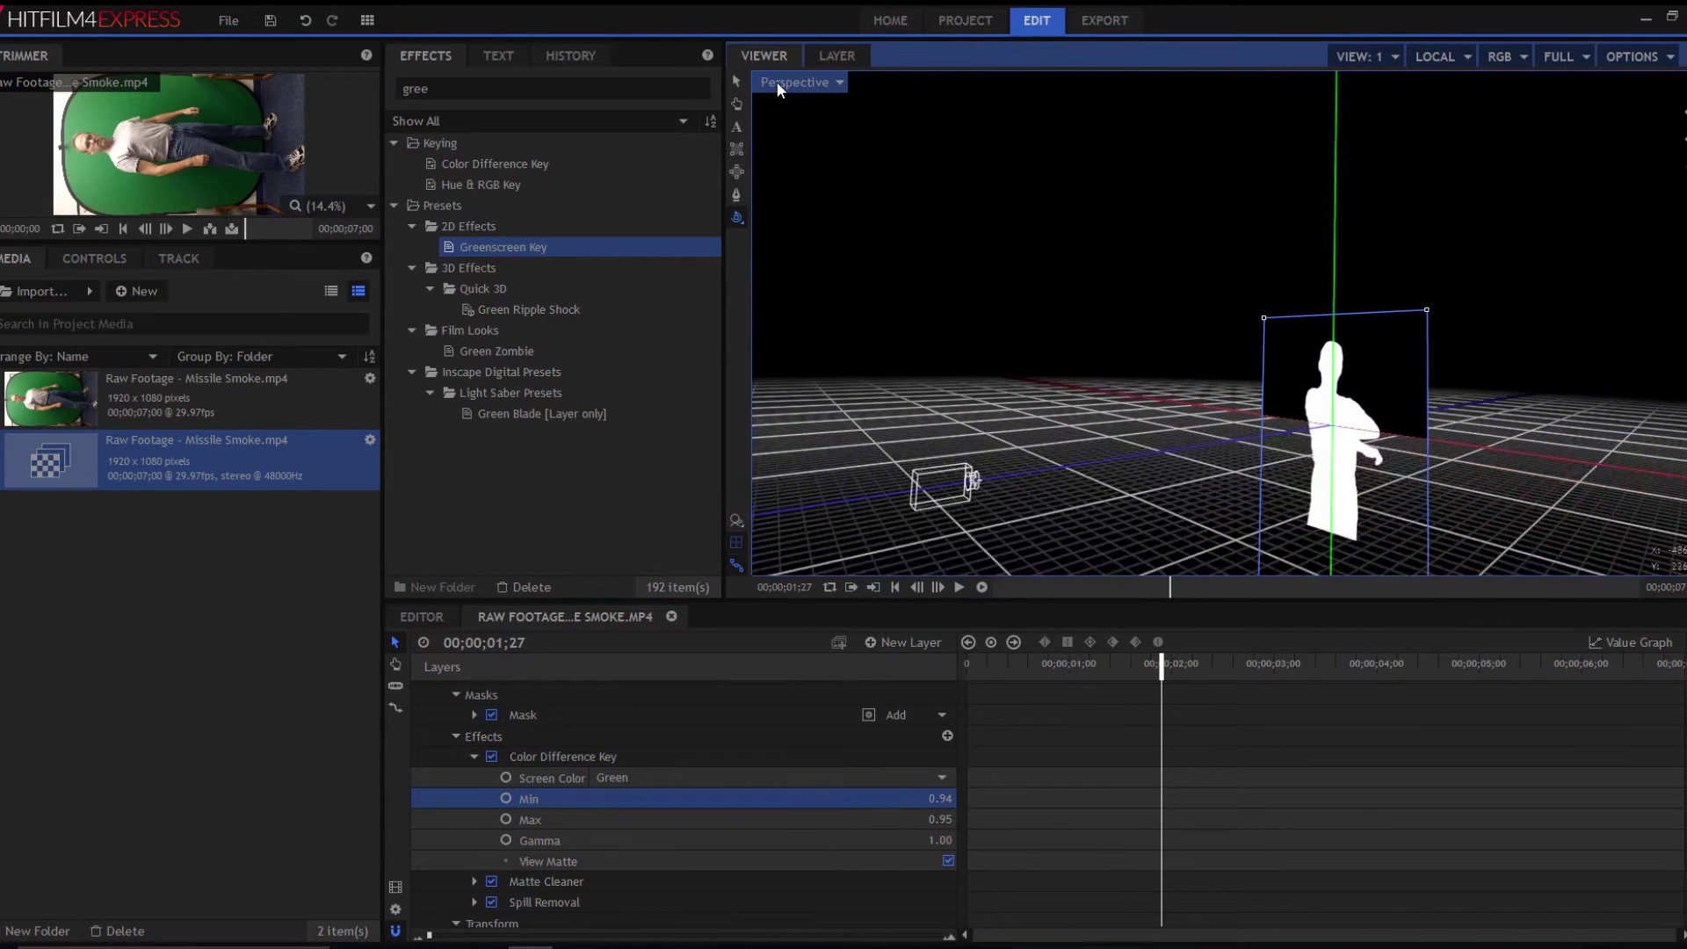
pyautogui.click(949, 860)
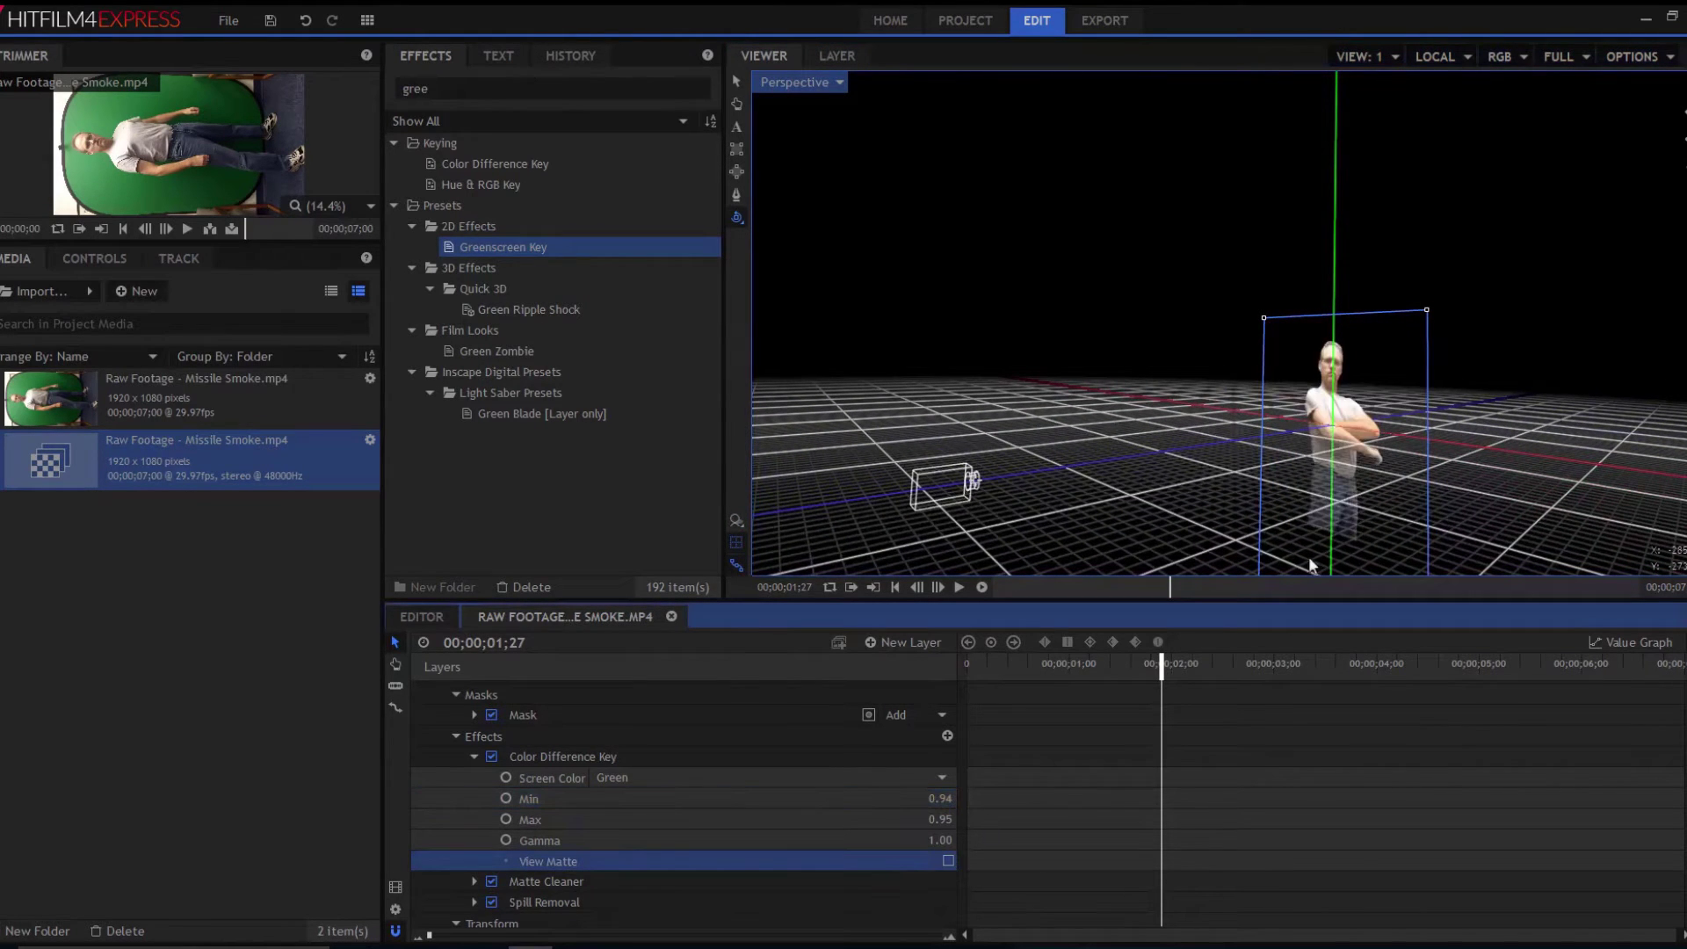
pyautogui.moveTo(1154, 498); pyautogui.dragTo(893, 509)
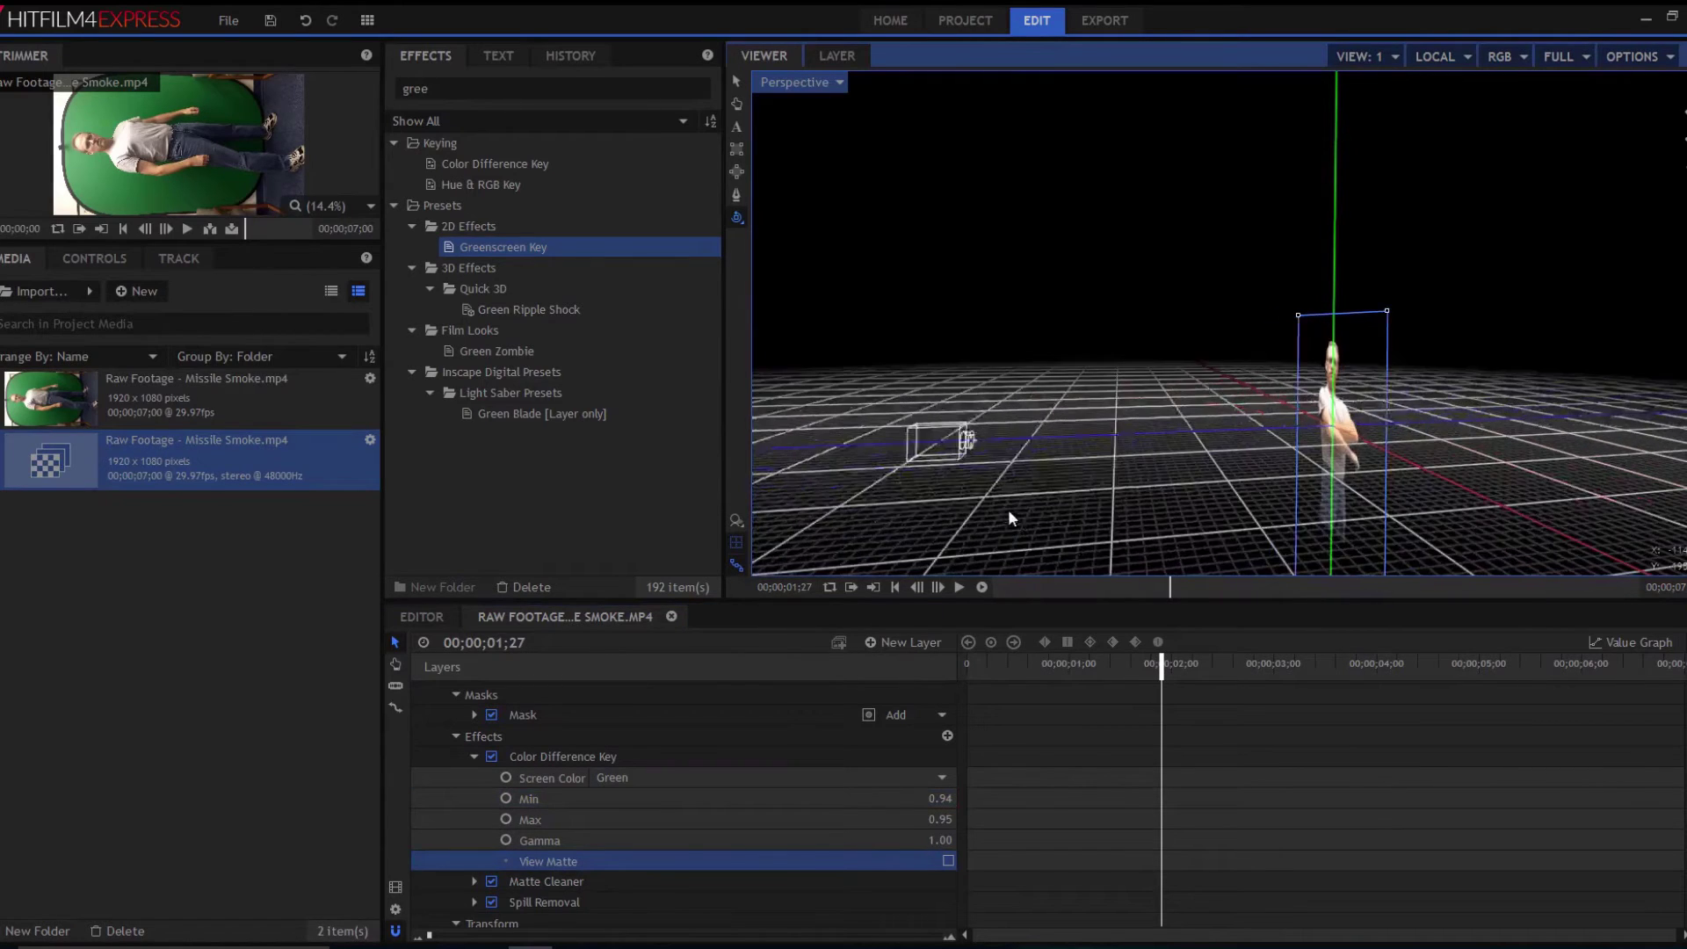
pyautogui.moveTo(893, 509); pyautogui.dragTo(1227, 490)
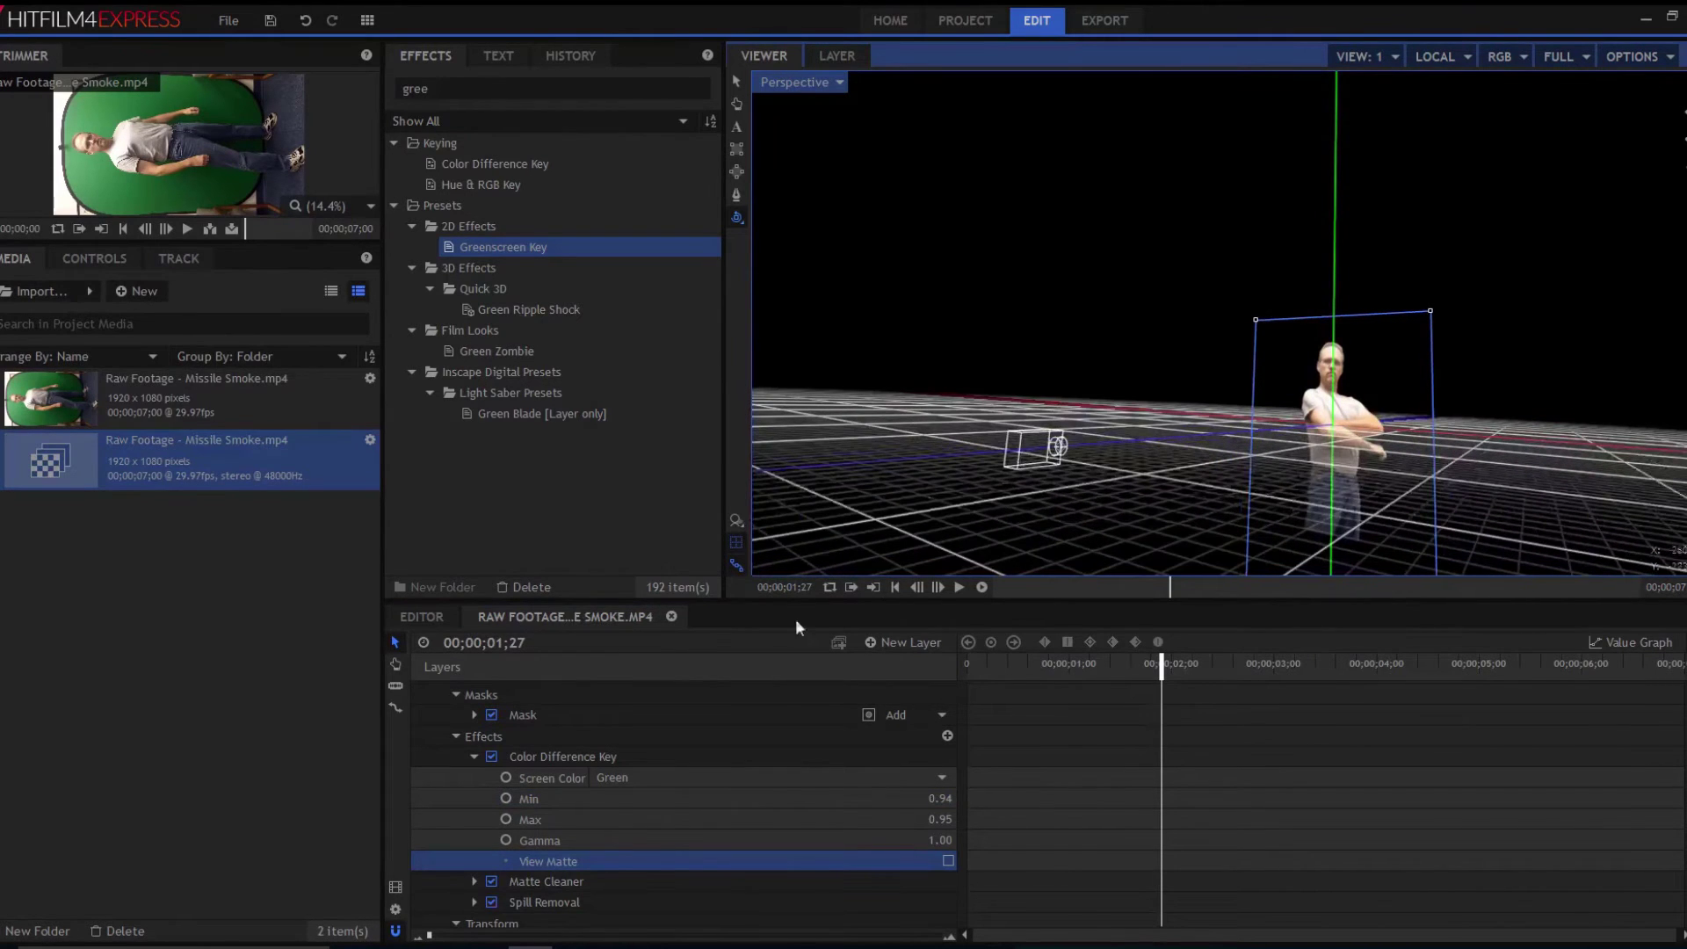
pyautogui.click(796, 88)
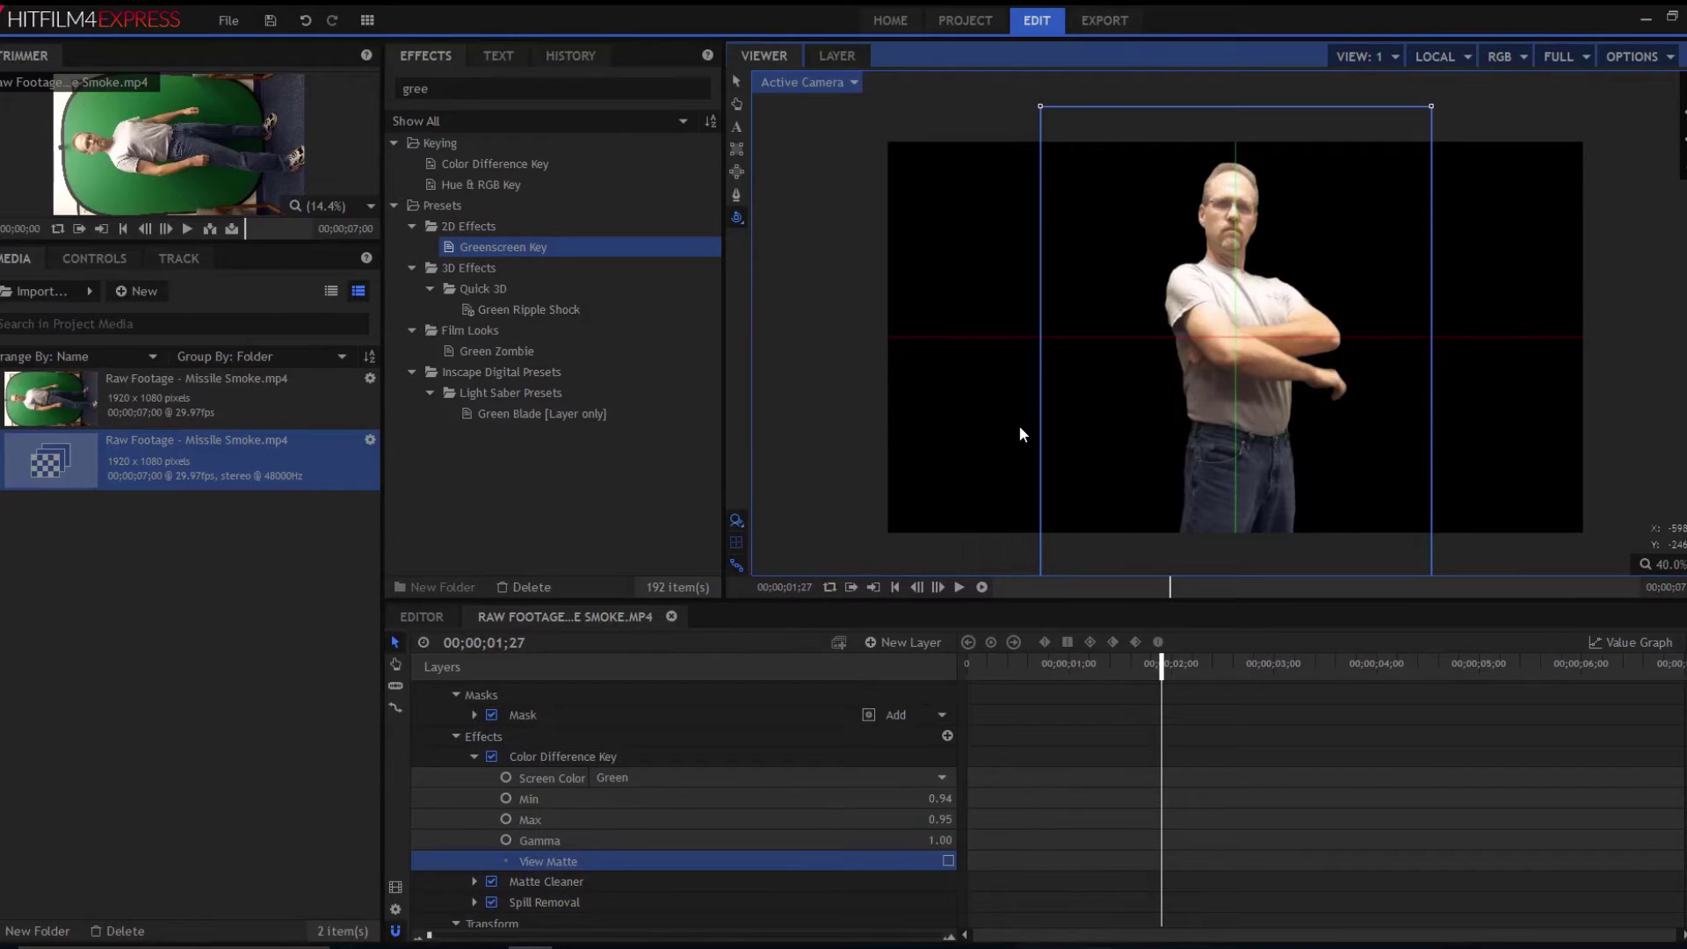
pyautogui.scroll(2, 471, 746)
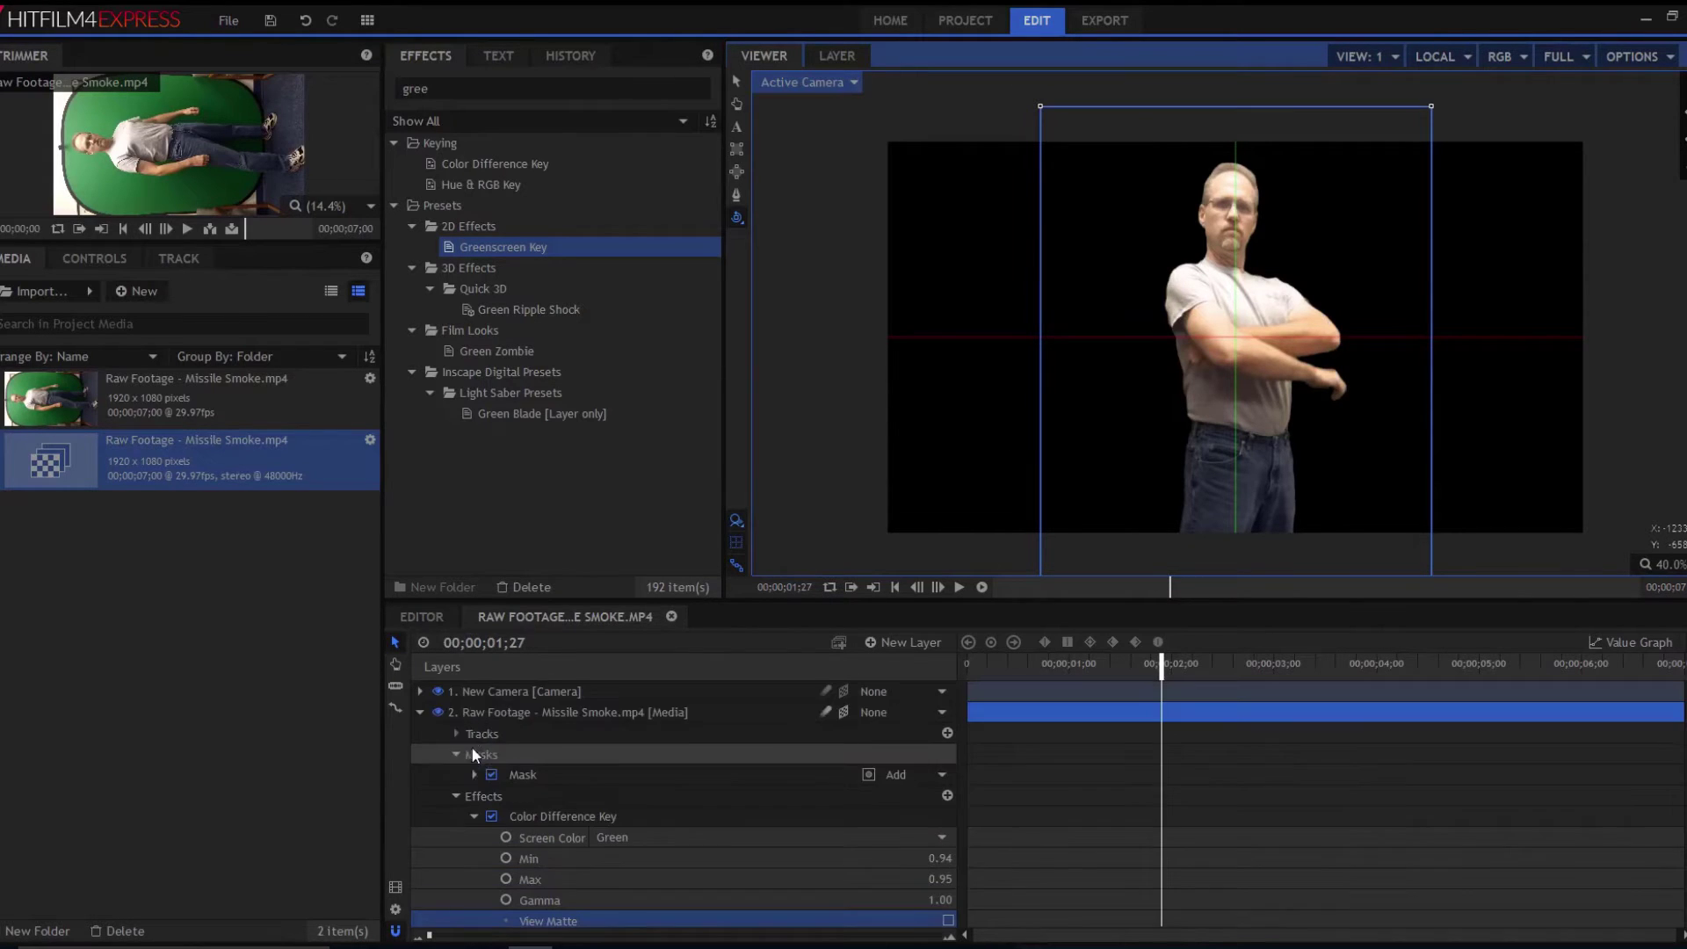
# - Collapse and deselect the footage layer, and switch the viewer to Perspective
pyautogui.click(419, 712)
pyautogui.click(457, 820)
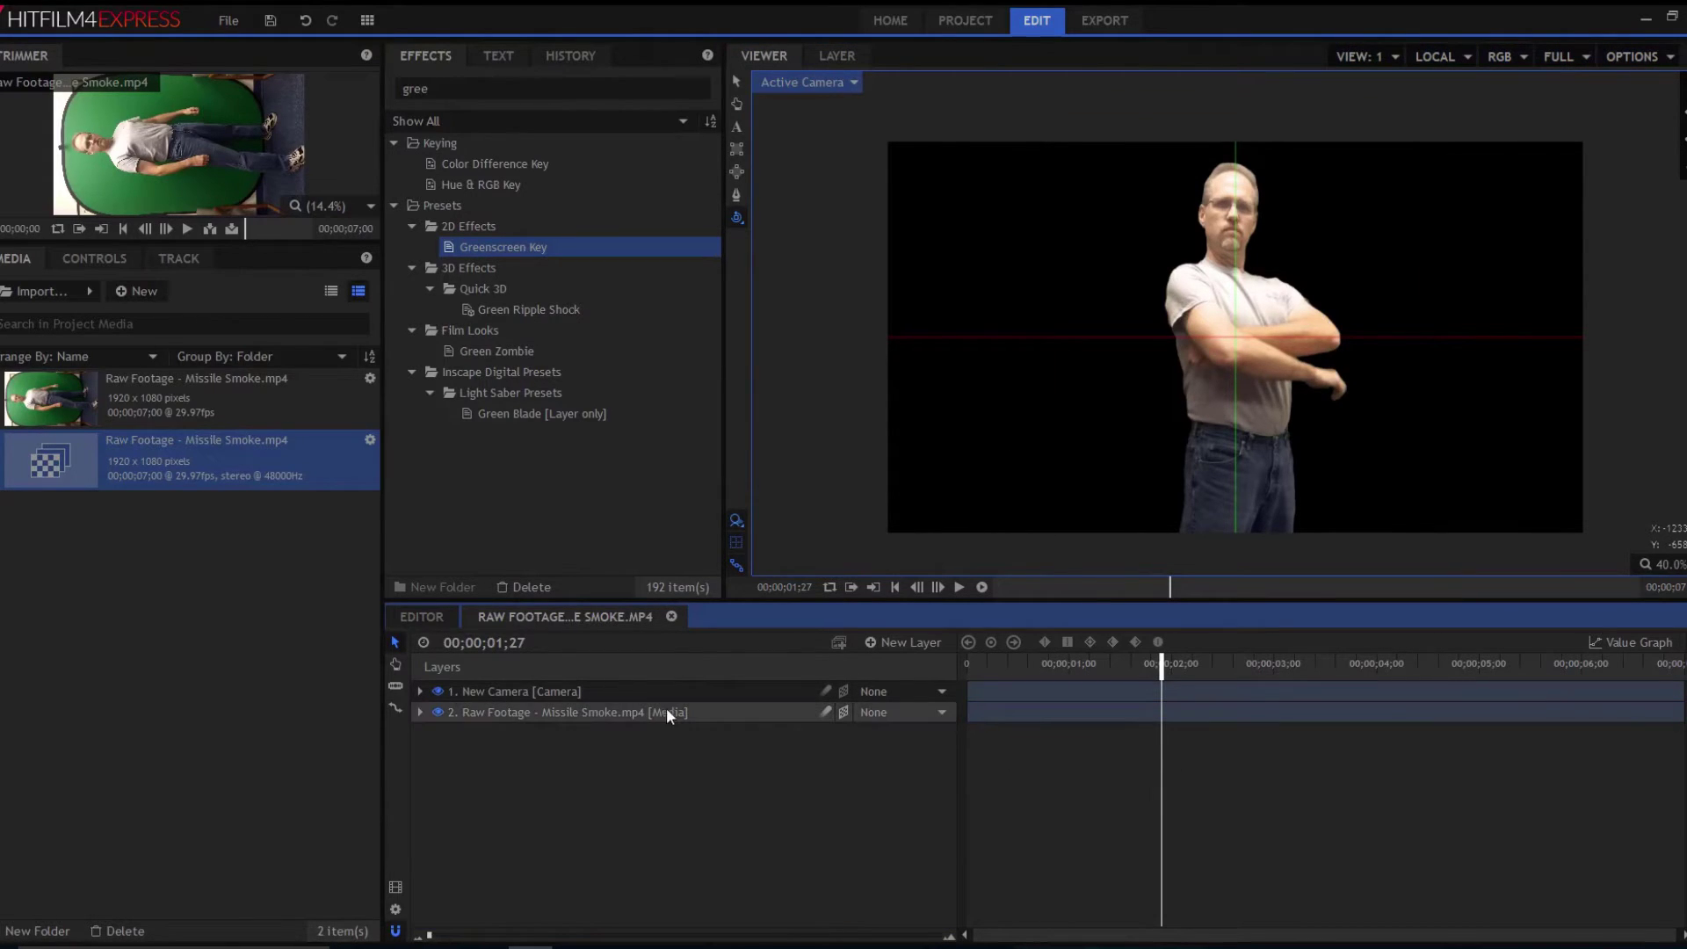
pyautogui.click(791, 83)
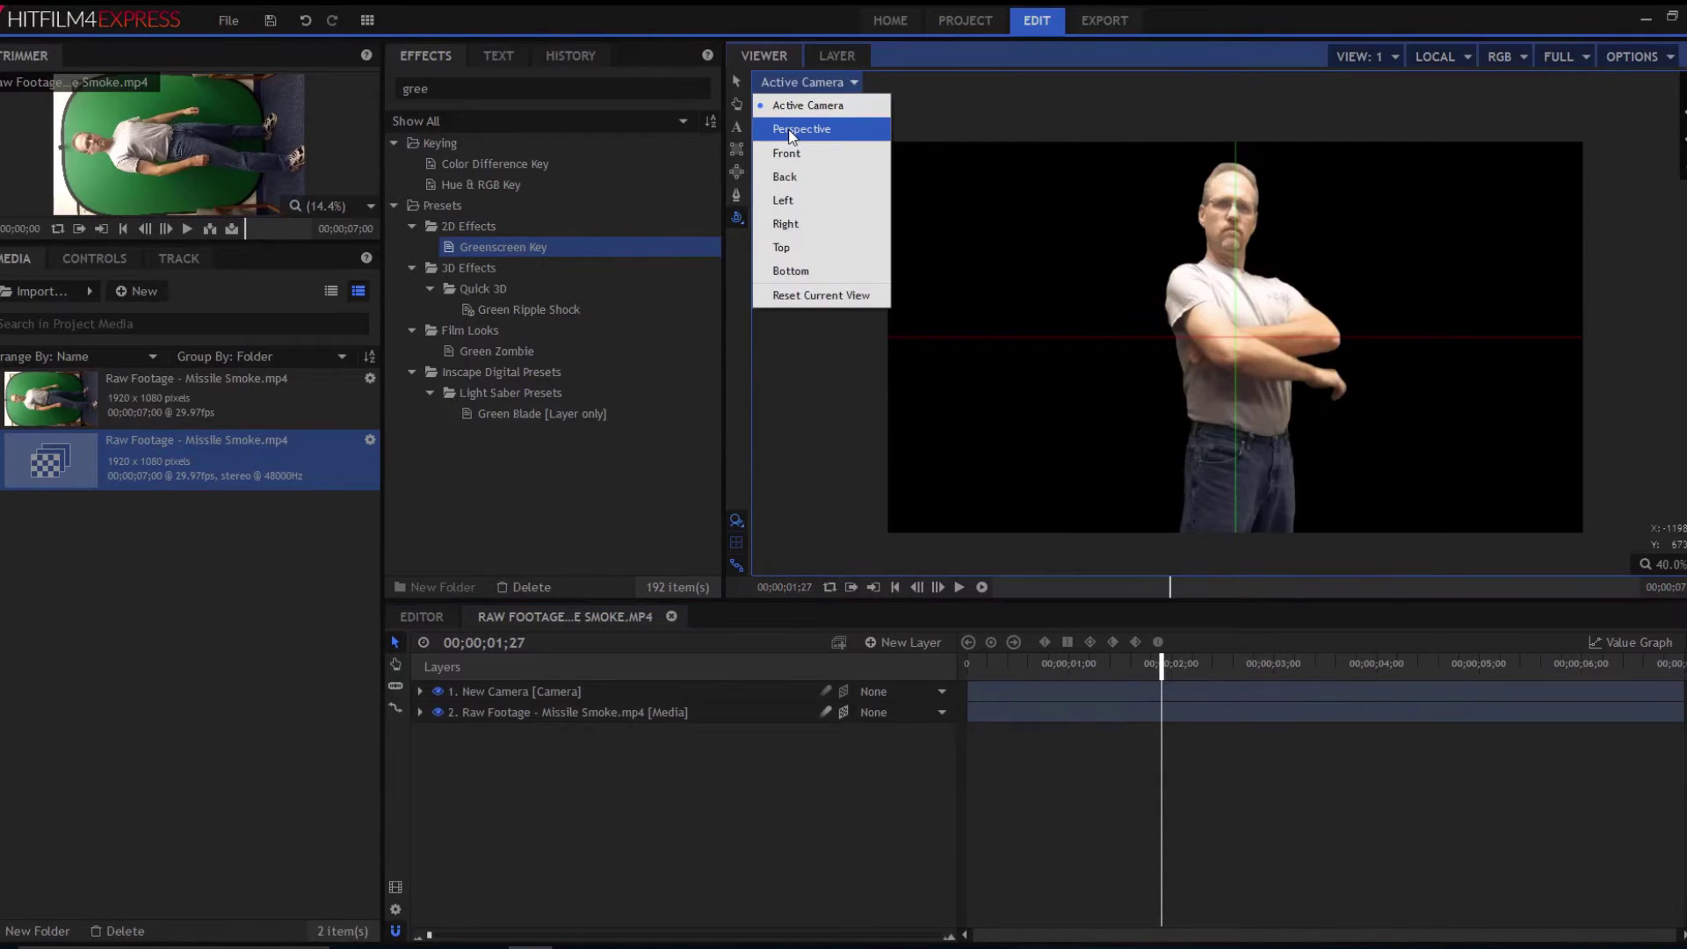
pyautogui.click(791, 129)
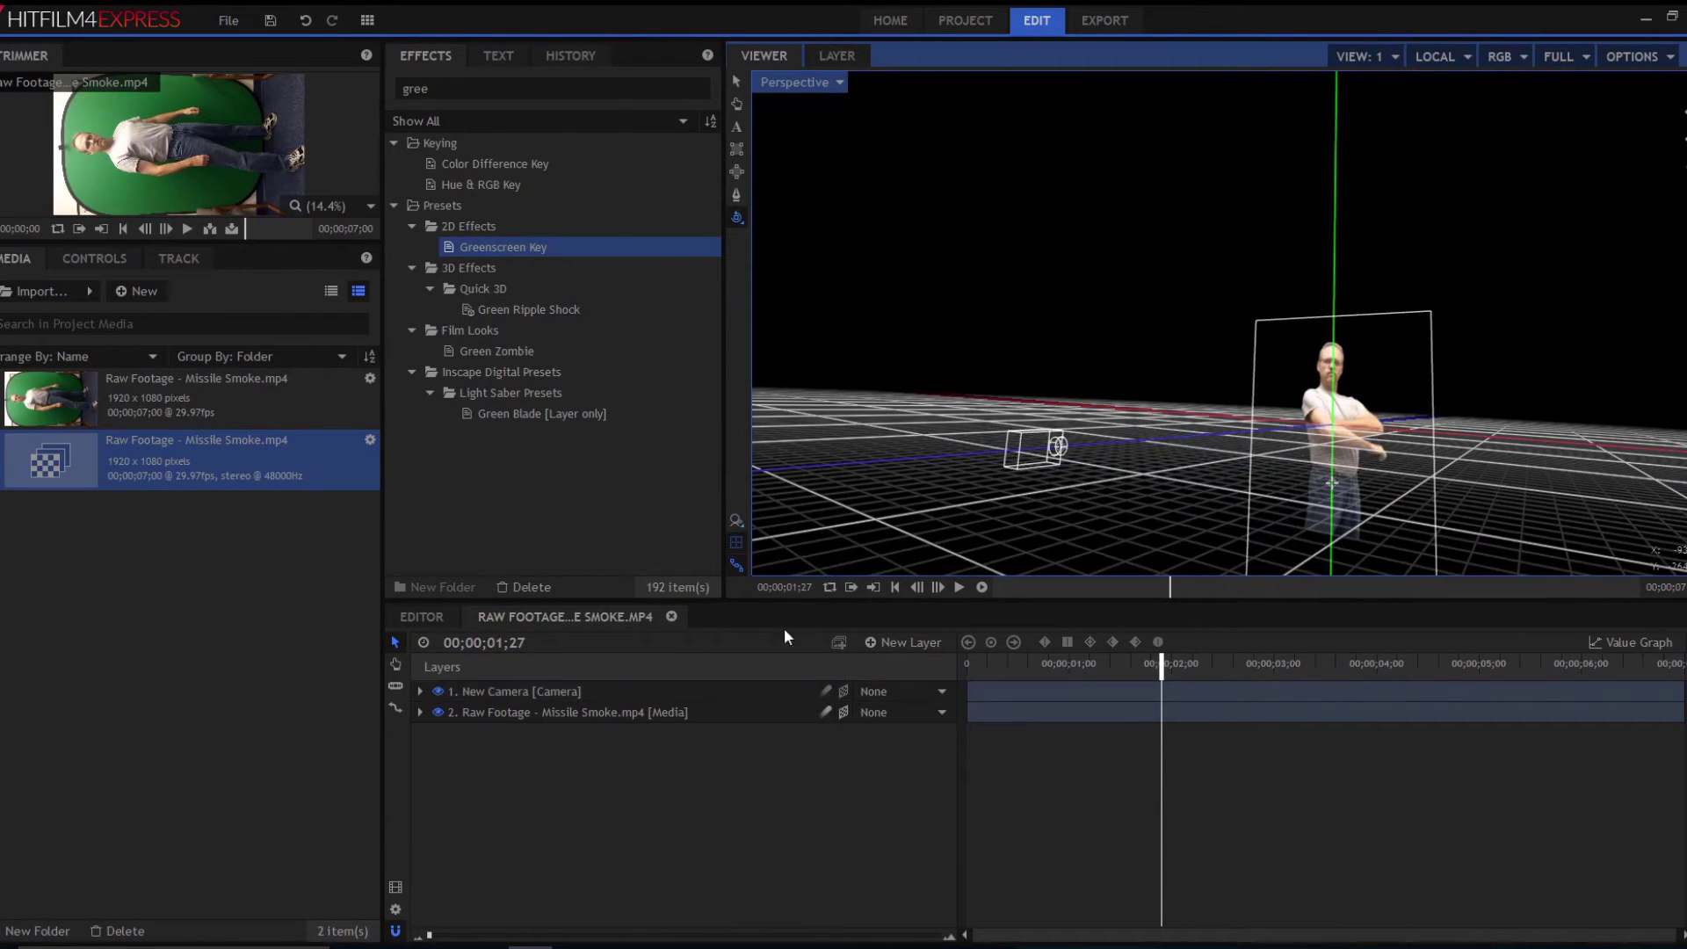
# - Add a Point layer named Center, make it 3D, and return to Active Camera view
pyautogui.click(904, 643)
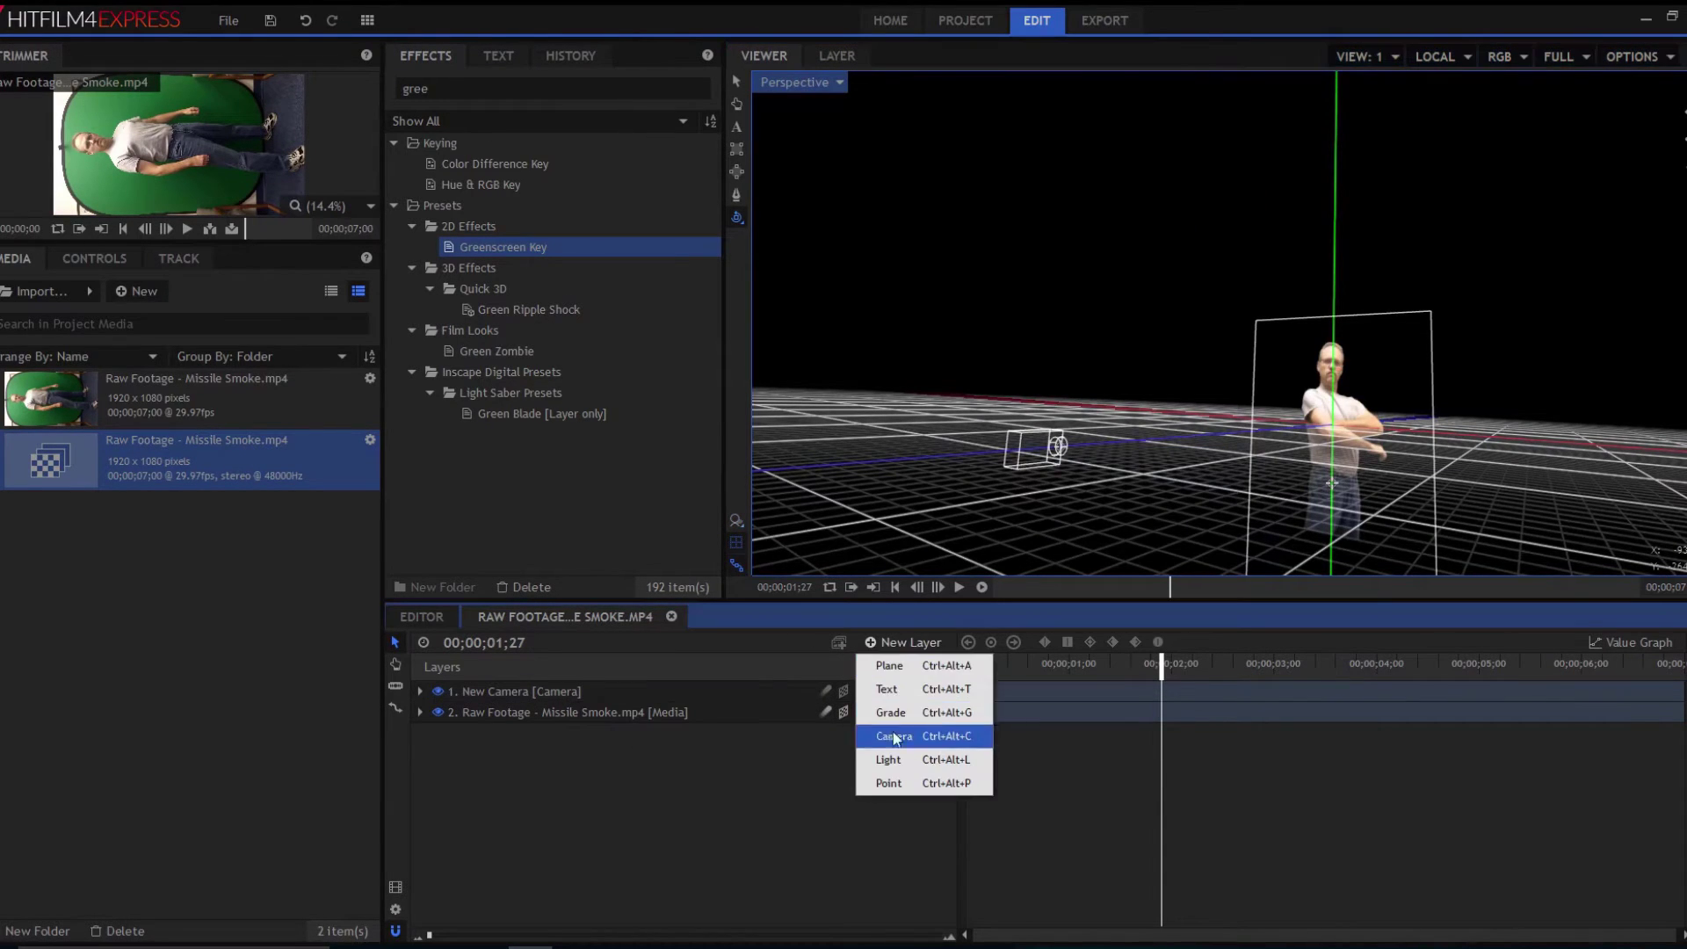
pyautogui.click(896, 779)
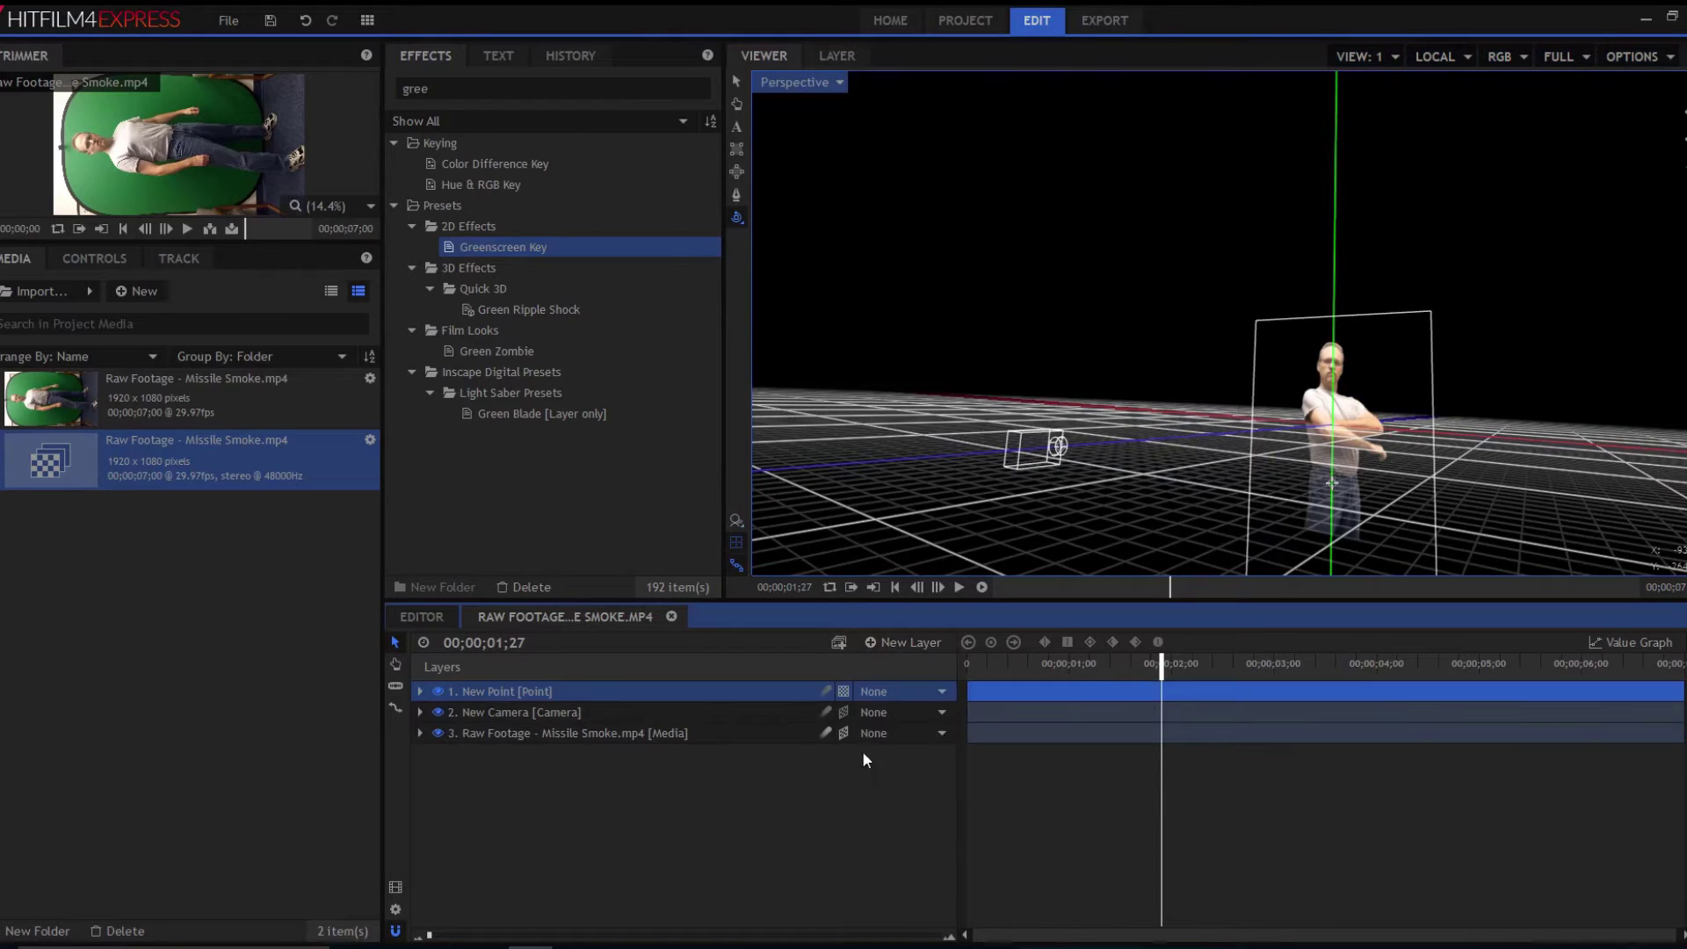
pyautogui.doubleClick(510, 690)
pyautogui.write('Center')
pyautogui.press('Return')
pyautogui.click(843, 690)
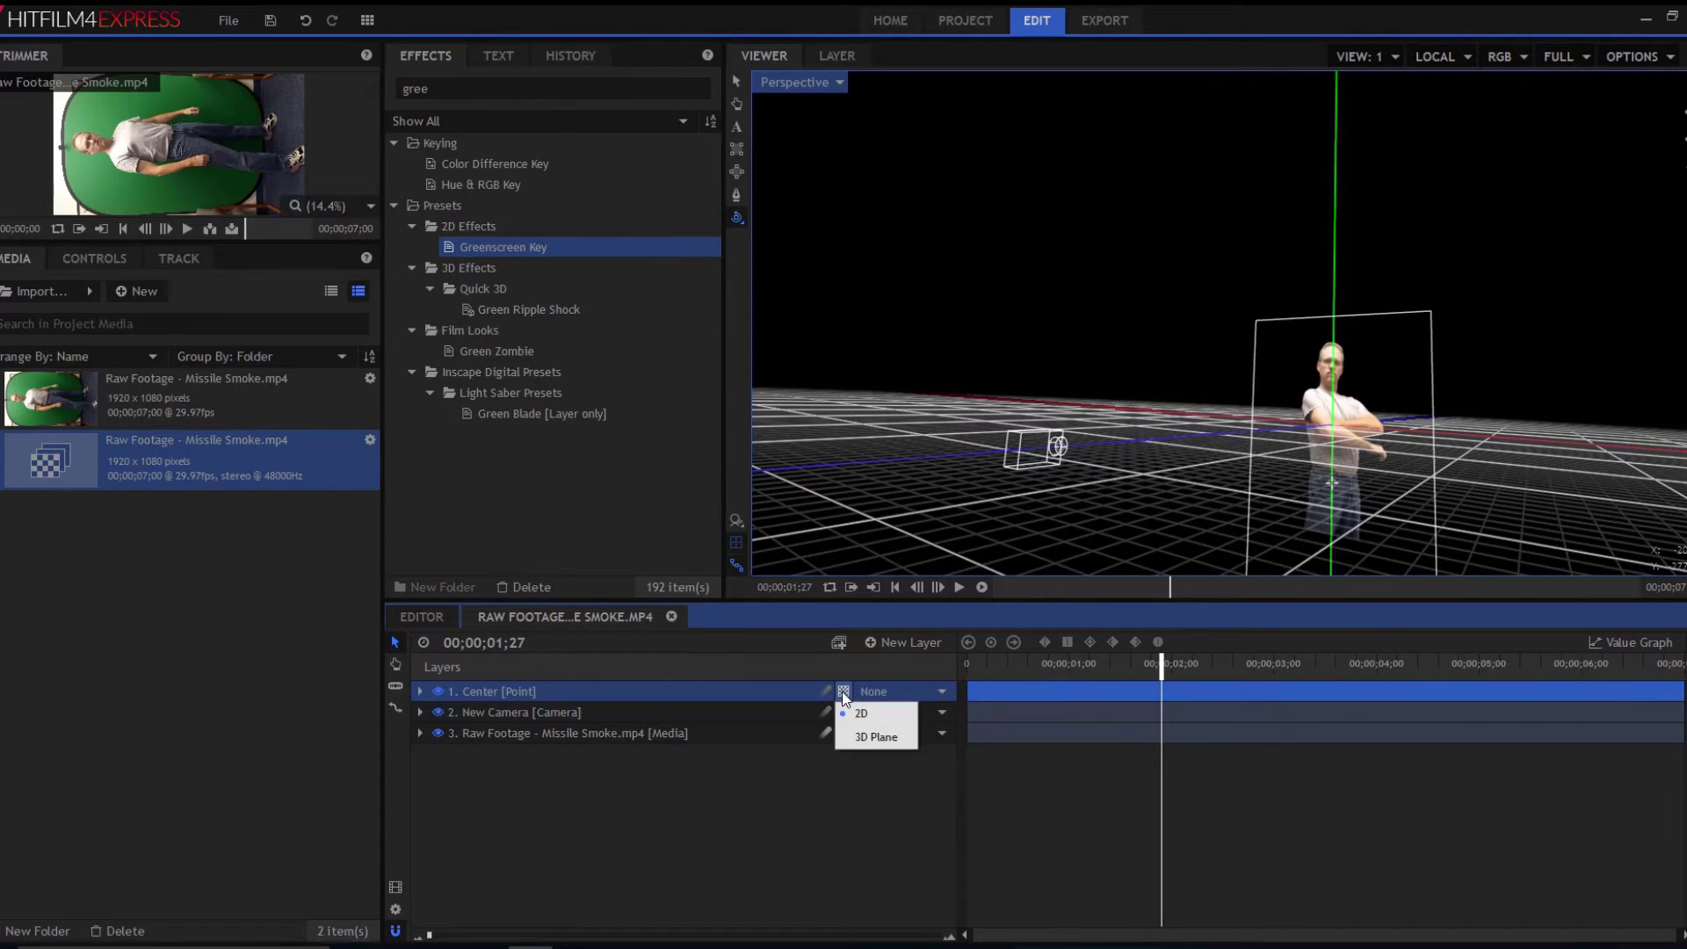
pyautogui.click(856, 738)
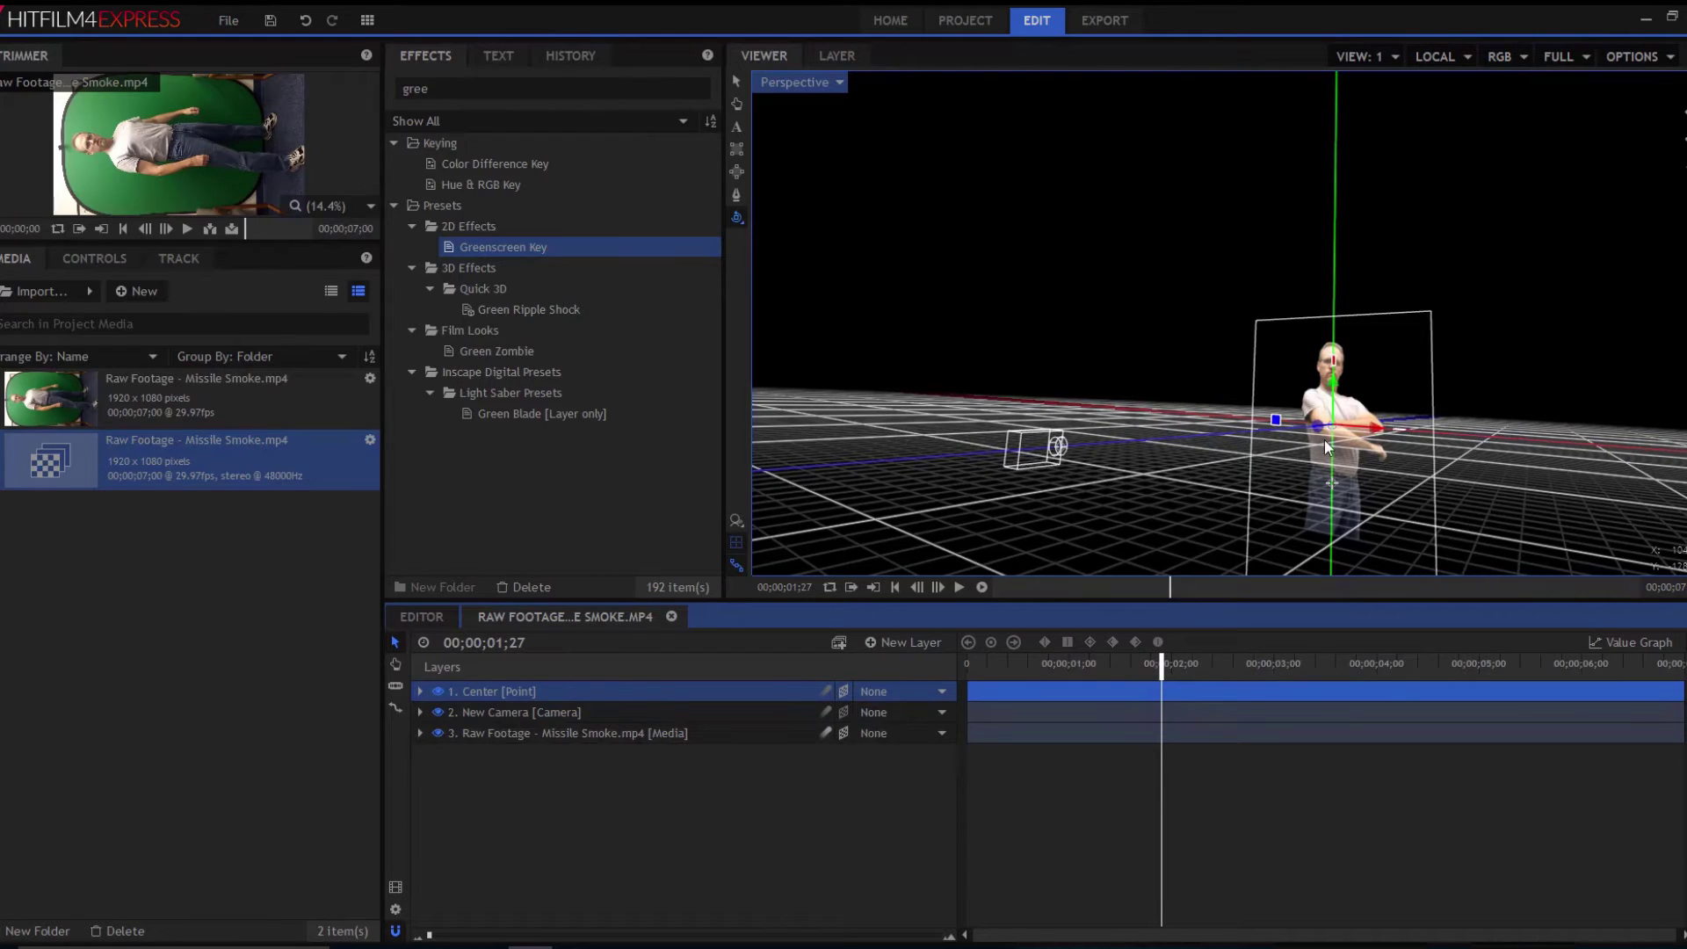
pyautogui.click(795, 81)
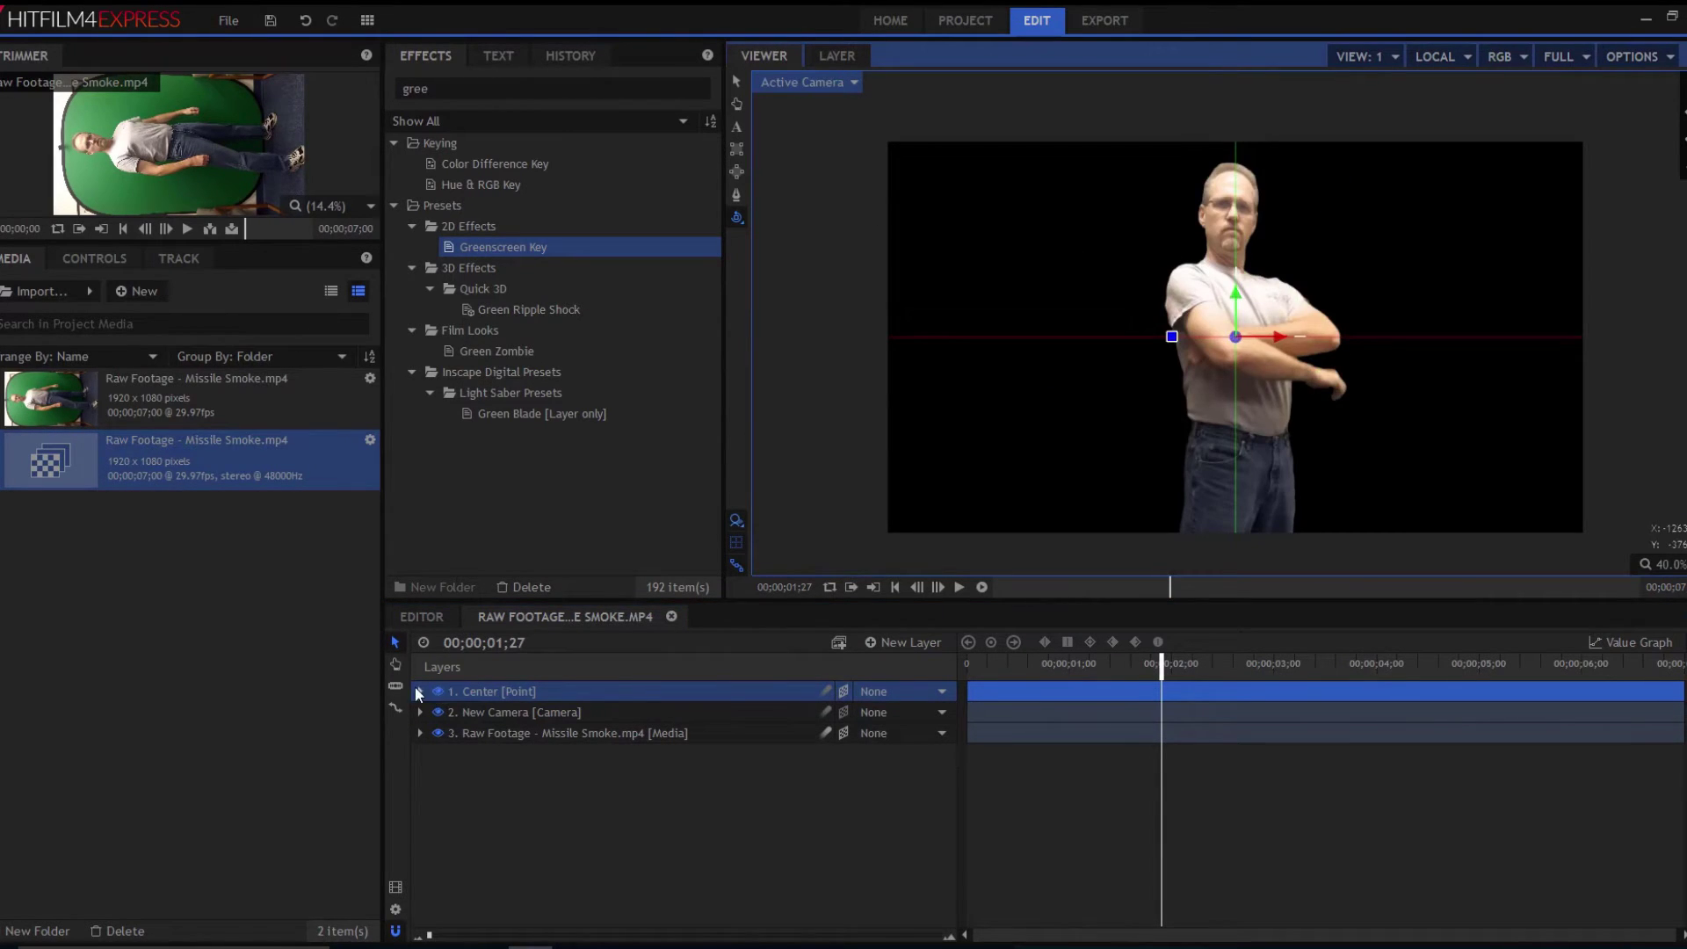
# - Lower the Center point's Transform Position Y to -600
pyautogui.click(419, 692)
pyautogui.click(456, 714)
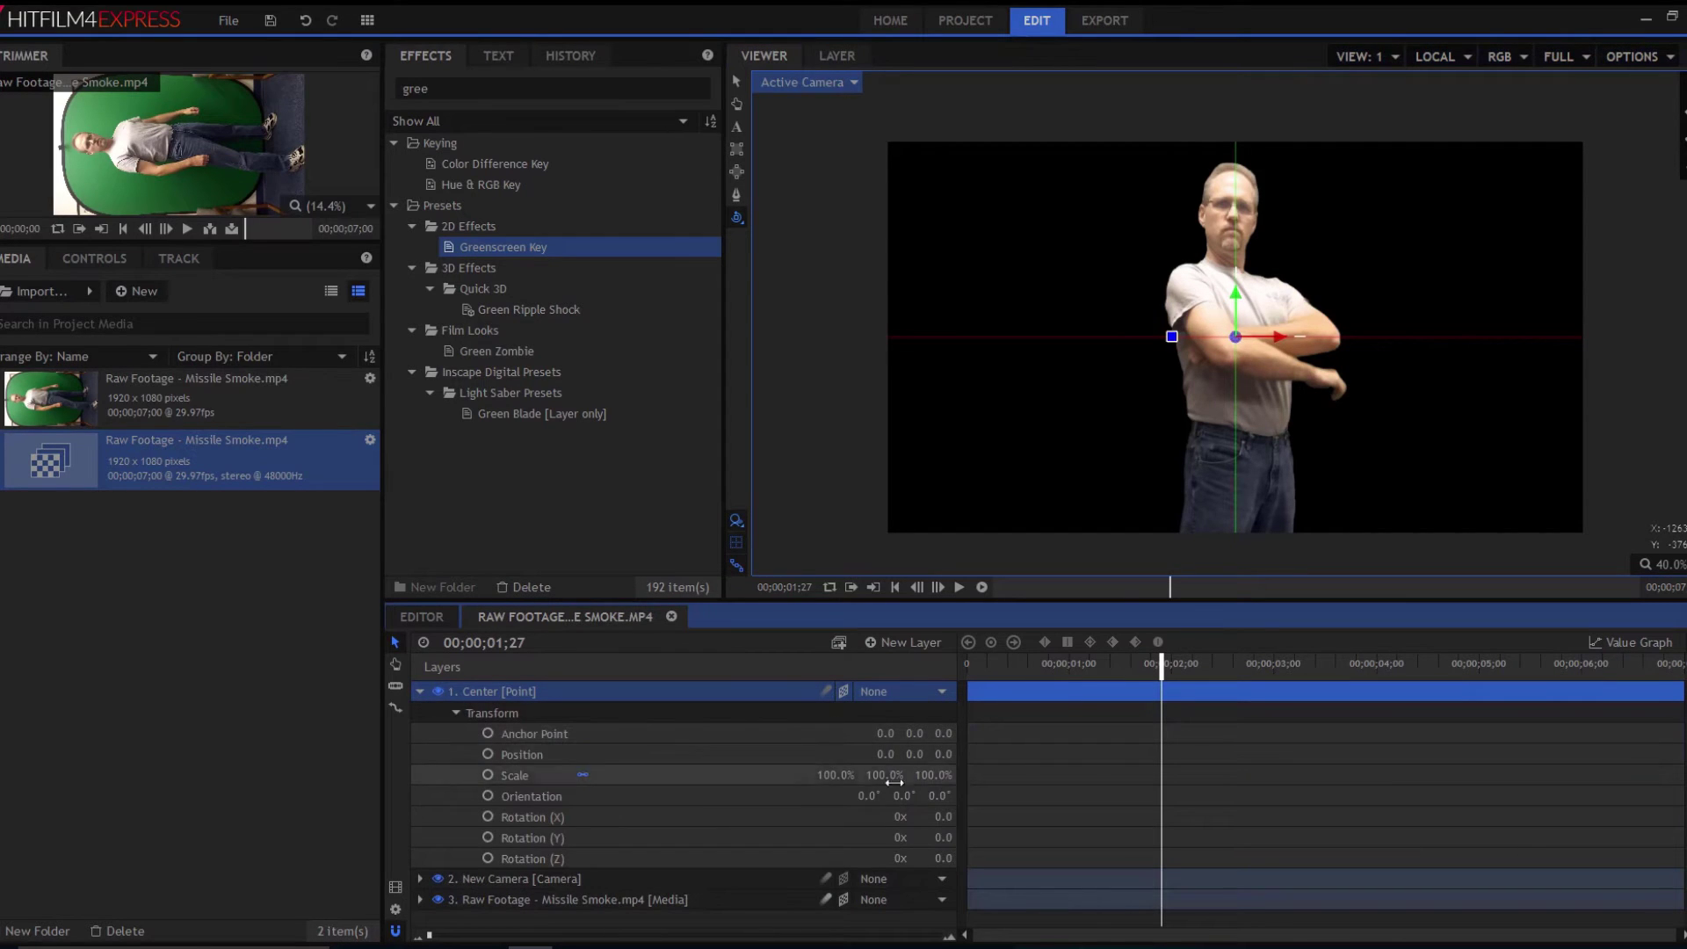
pyautogui.moveTo(924, 760); pyautogui.dragTo(844, 765)
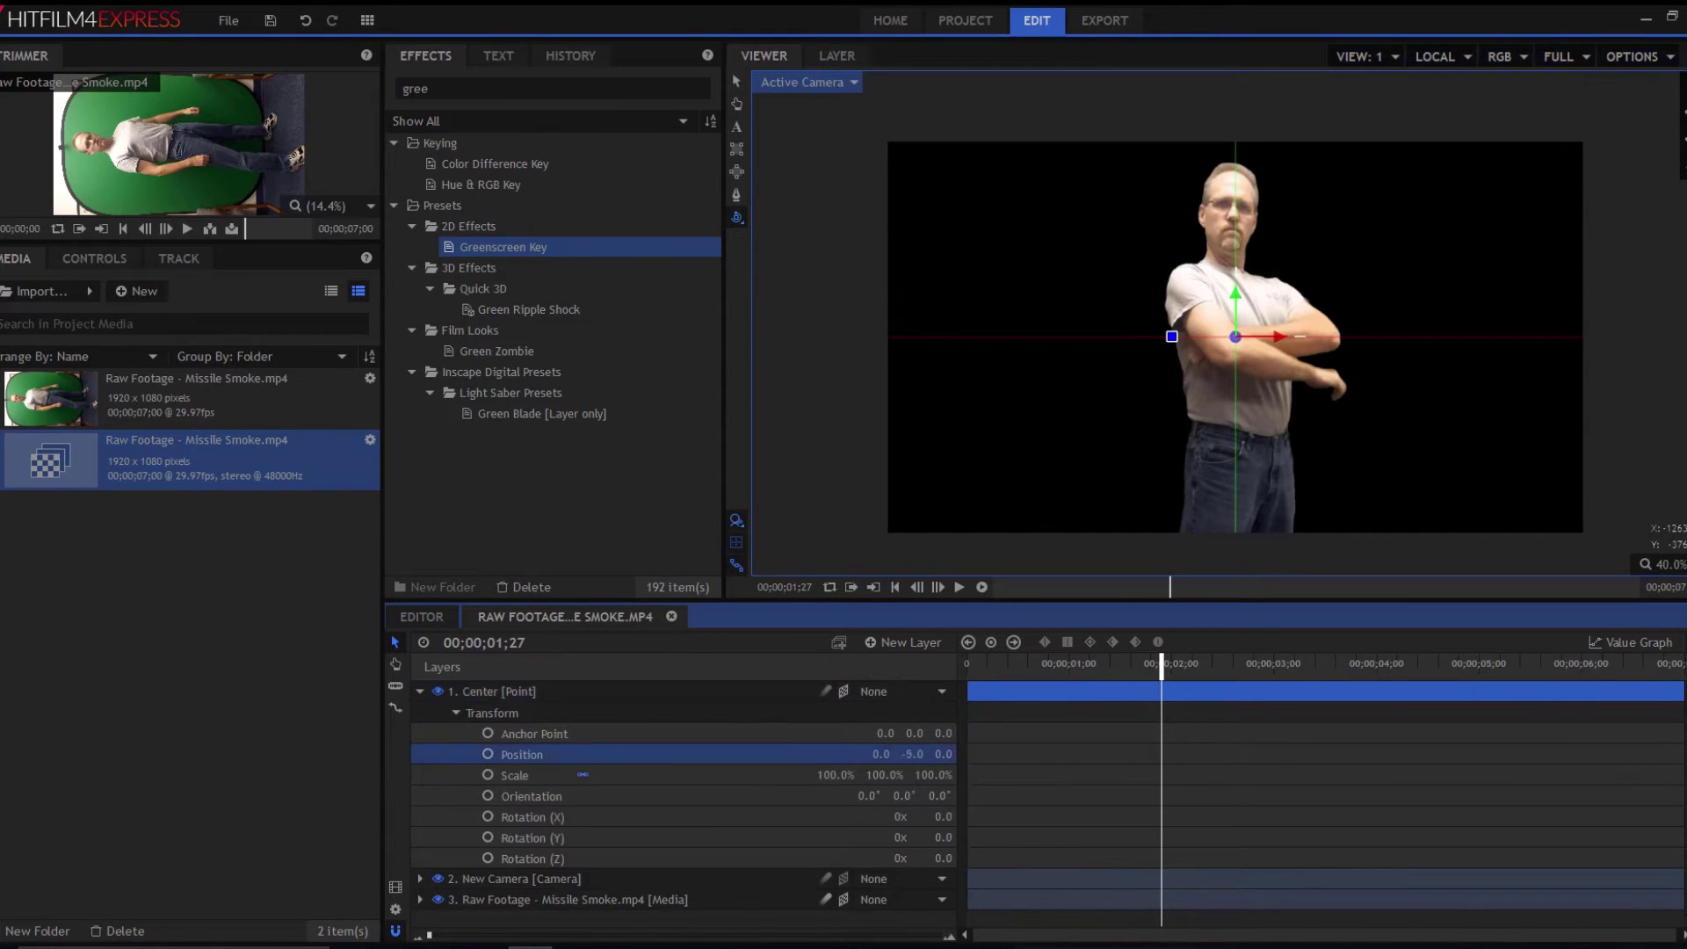
pyautogui.moveTo(1234, 481); pyautogui.dragTo(1236, 558)
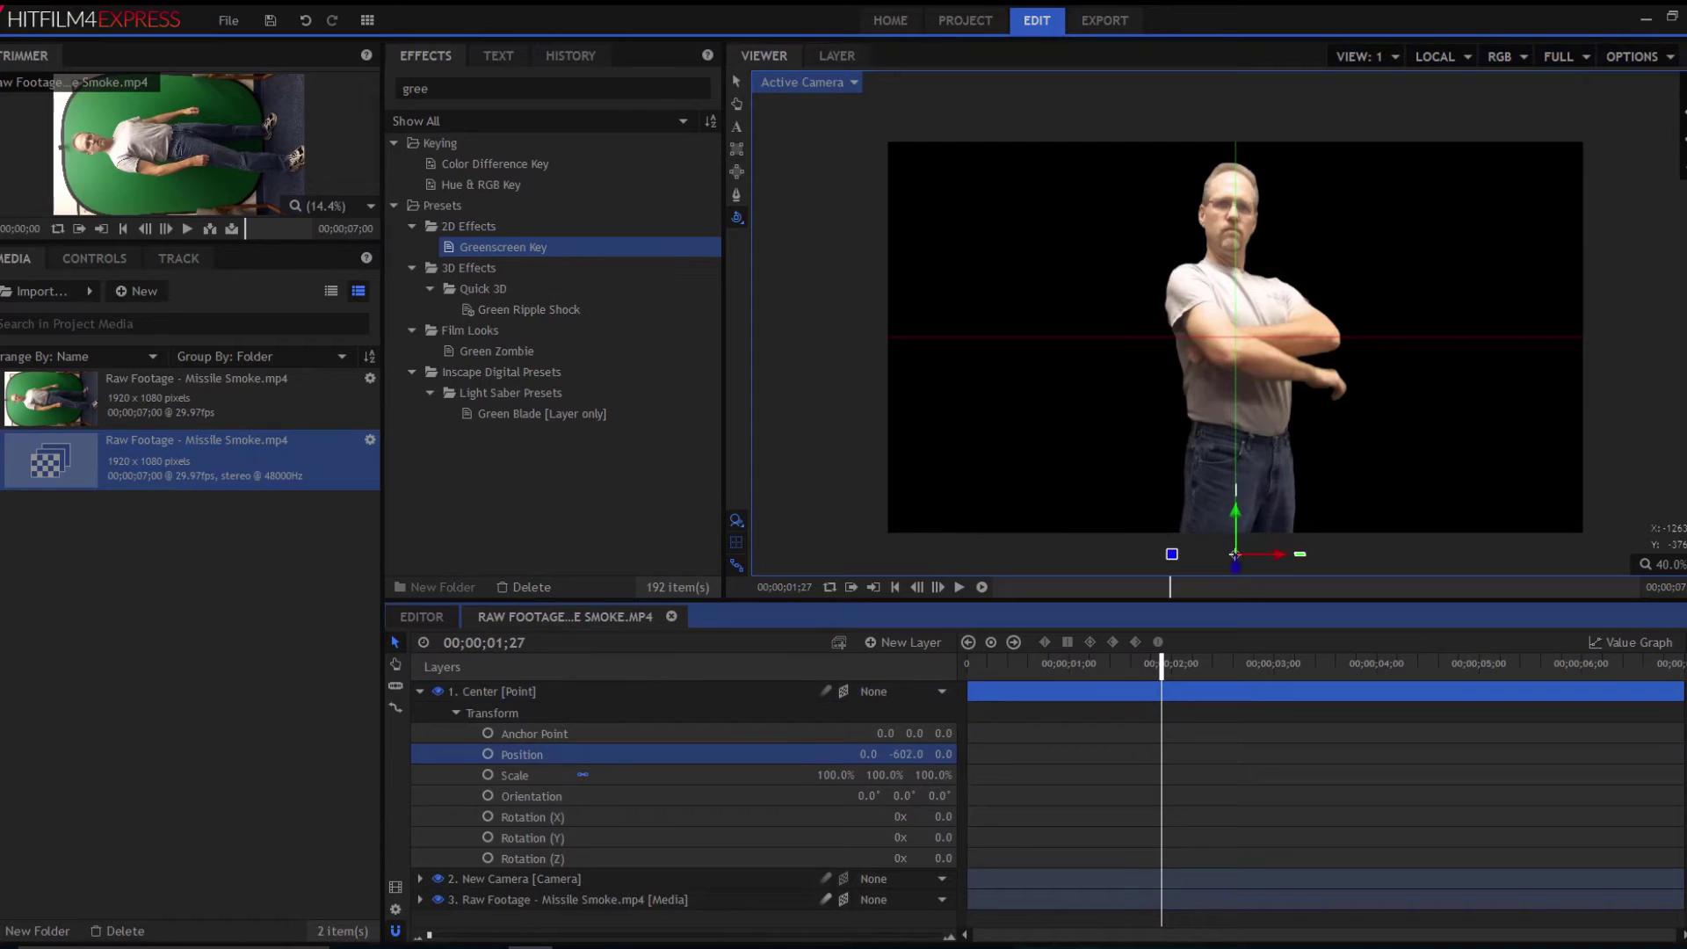
pyautogui.write('-600')
pyautogui.press('Return')
# - Add Position and Rotation (Y) keyframes for Center and move both to 00;00
pyautogui.click(487, 754)
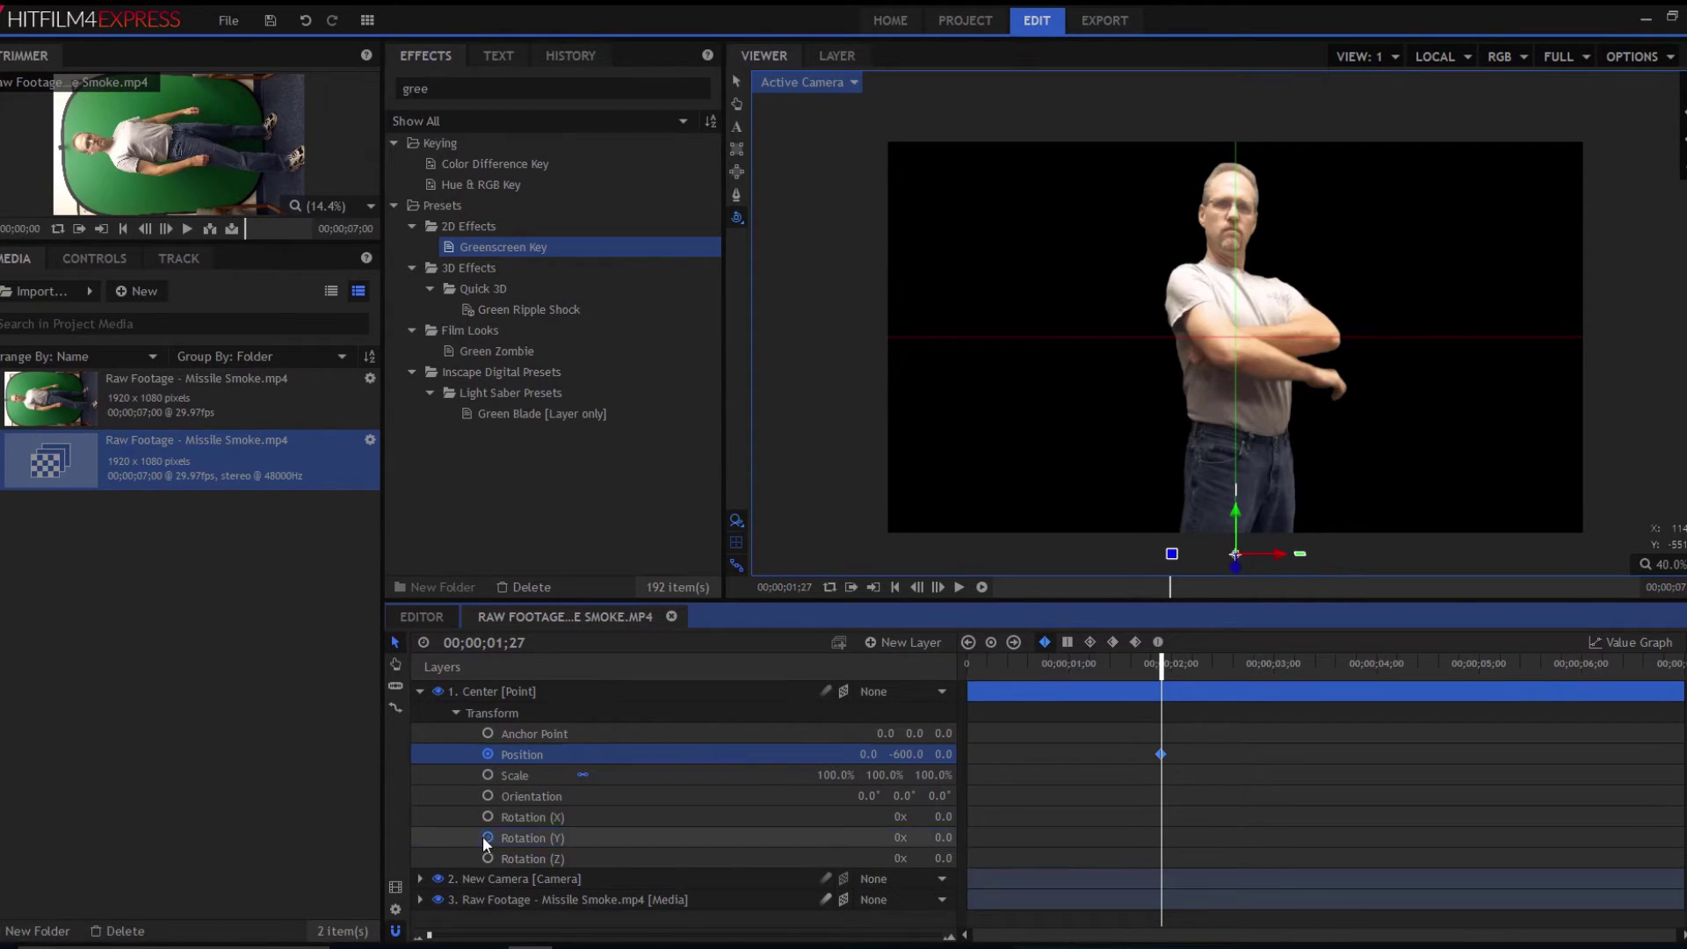
pyautogui.click(487, 839)
pyautogui.click(1204, 870)
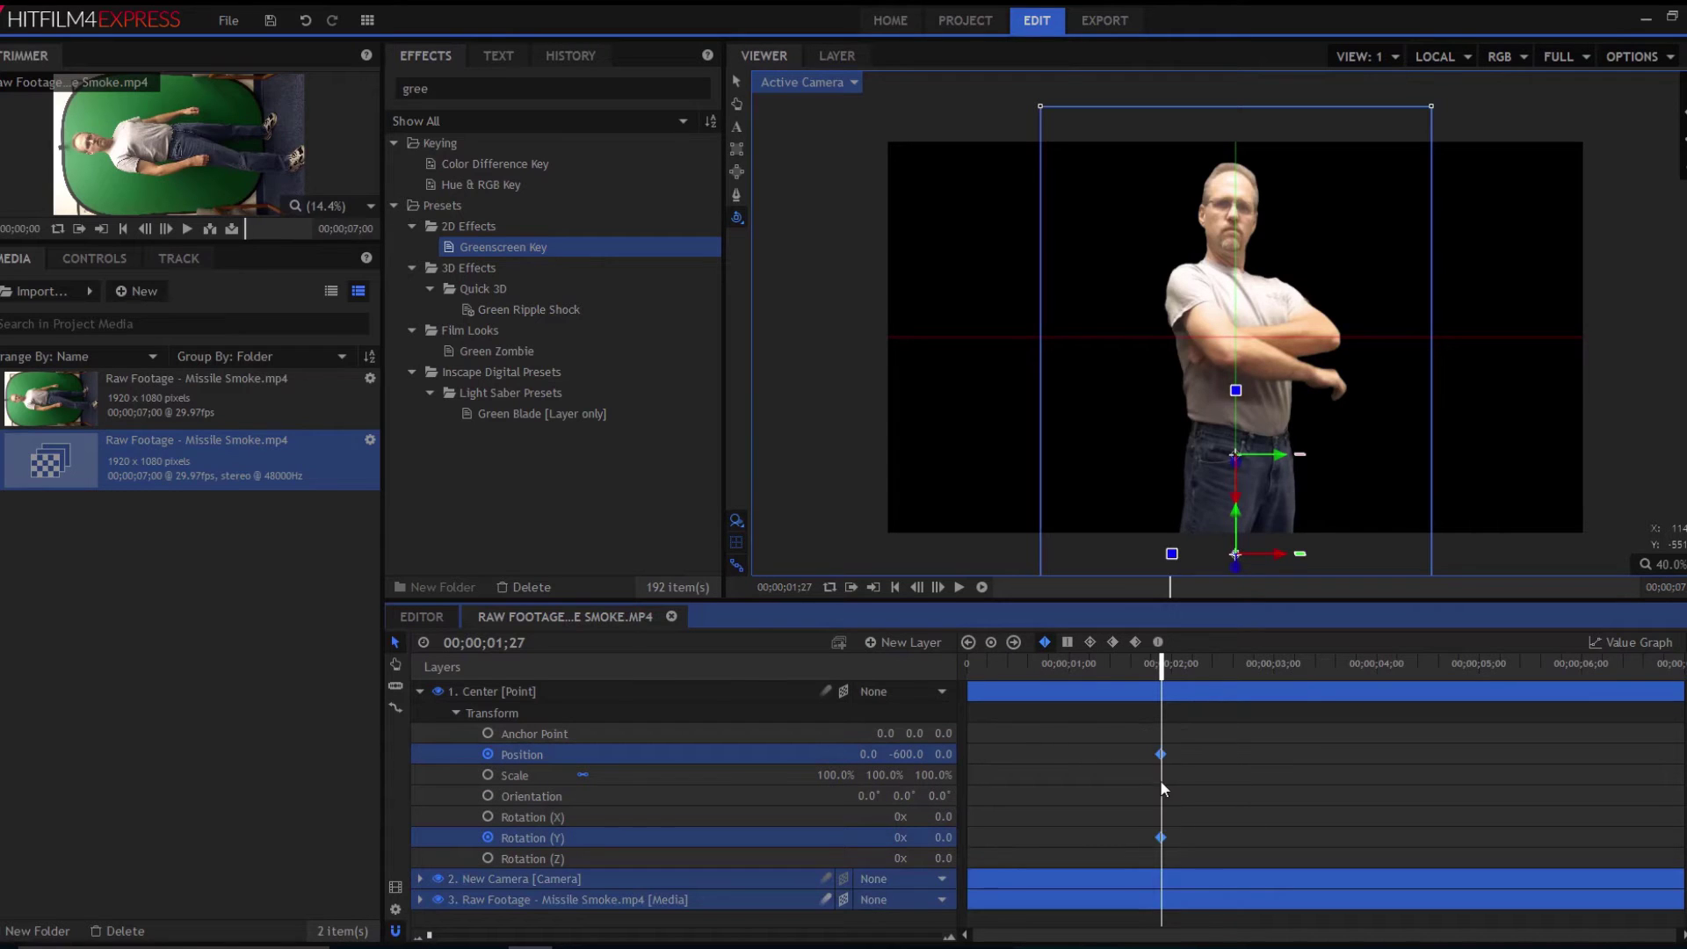
pyautogui.moveTo(1161, 753); pyautogui.dragTo(968, 764)
# - At the clip's end, set Center's Position Y to 600 and scrub to check the movement
pyautogui.moveTo(1160, 667); pyautogui.dragTo(1680, 665)
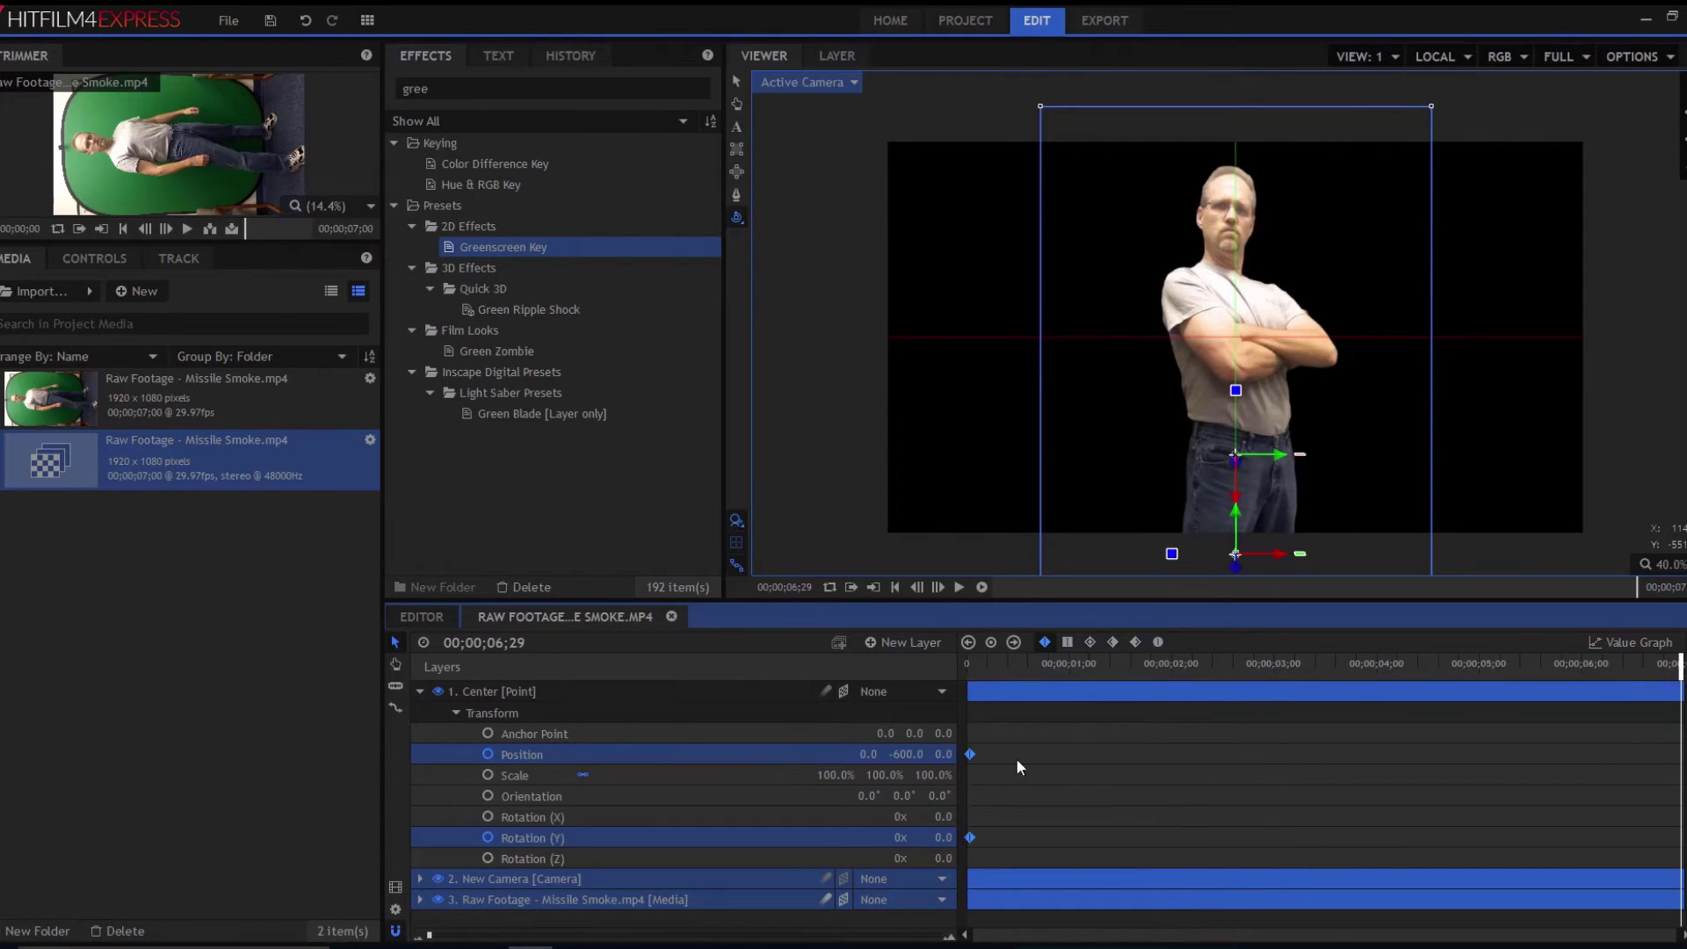
pyautogui.moveTo(895, 755); pyautogui.dragTo(1187, 754)
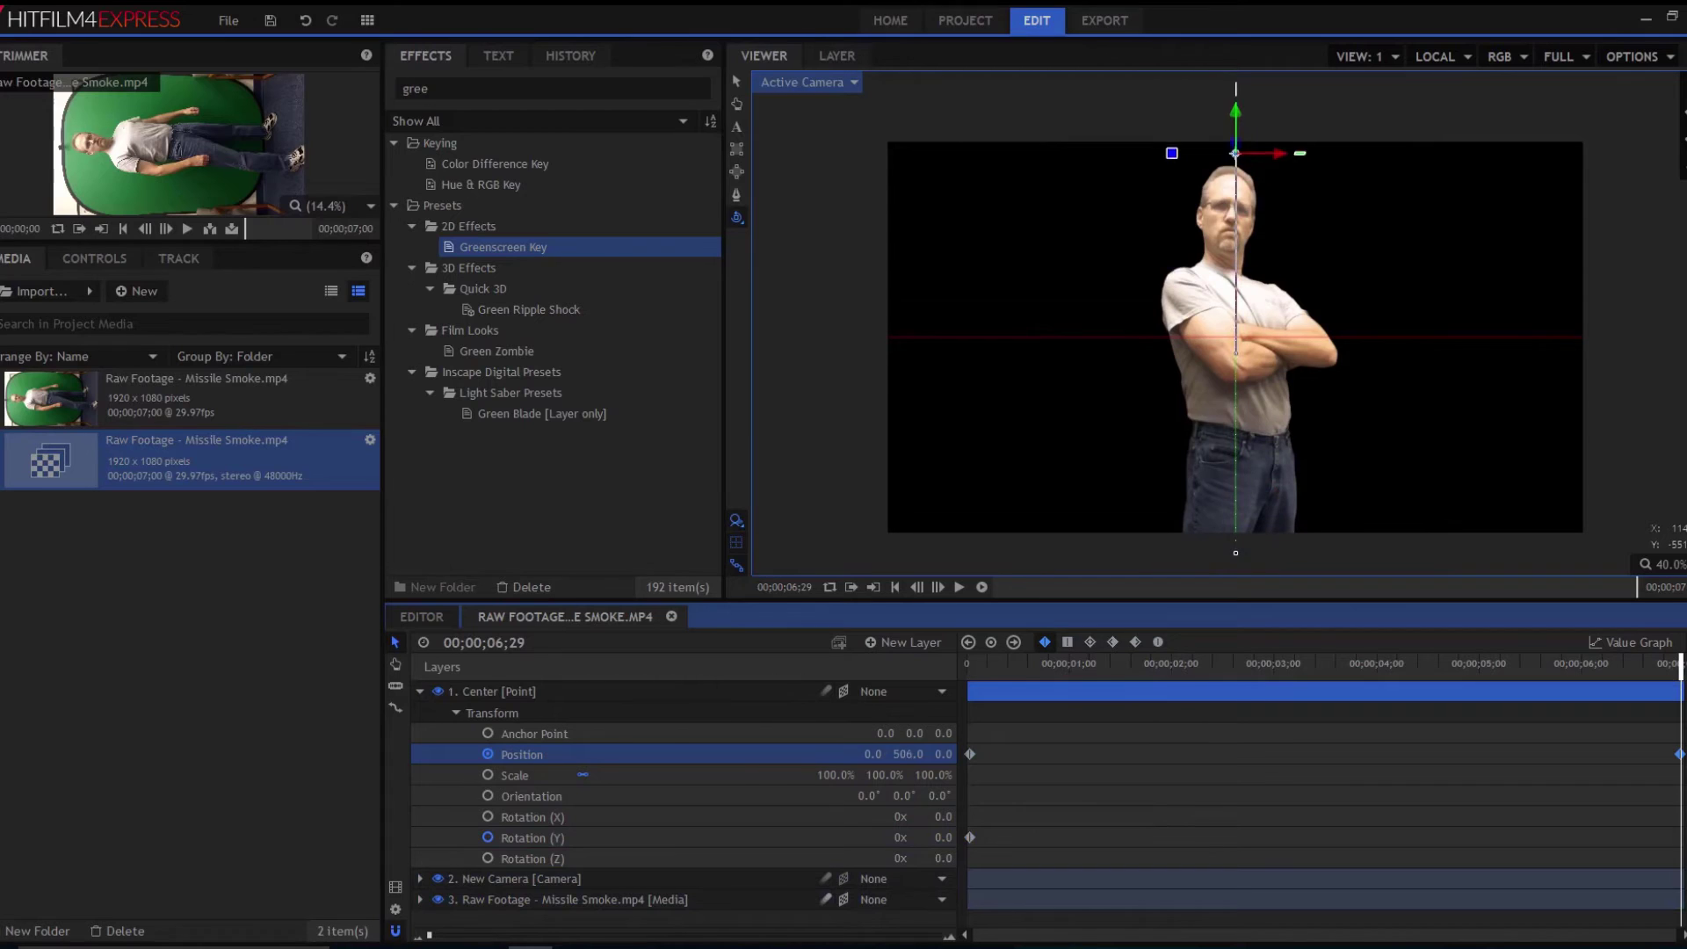
pyautogui.click(902, 754)
pyautogui.write('6')
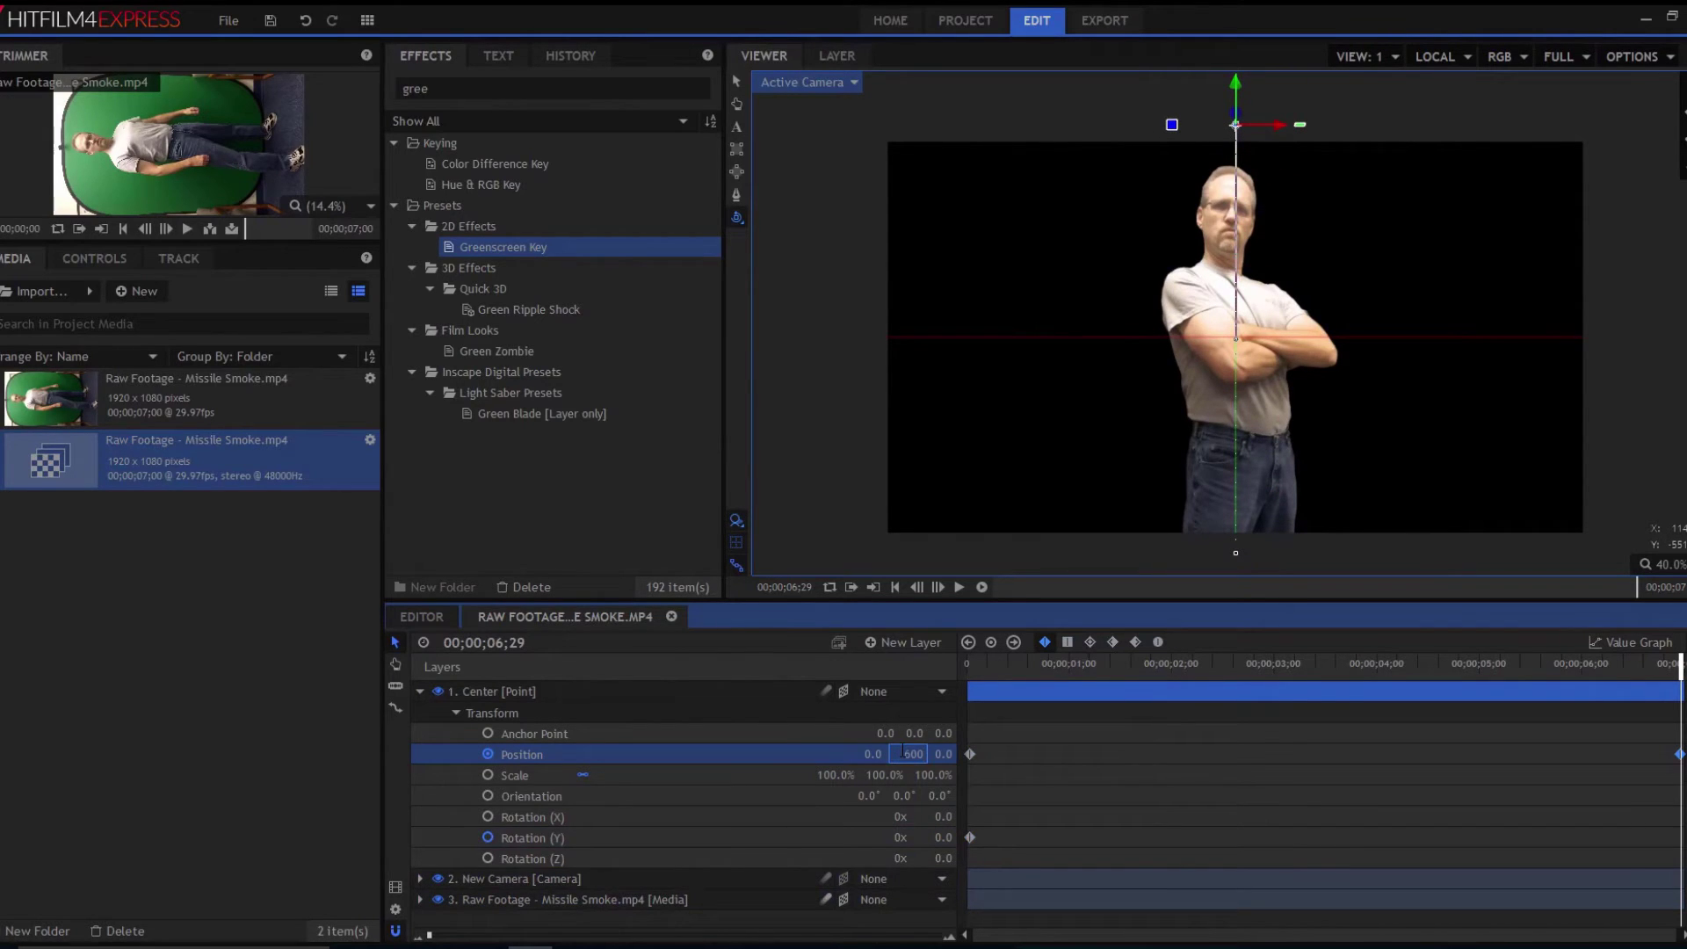
pyautogui.press('Return')
pyautogui.moveTo(1681, 663); pyautogui.dragTo(1415, 663)
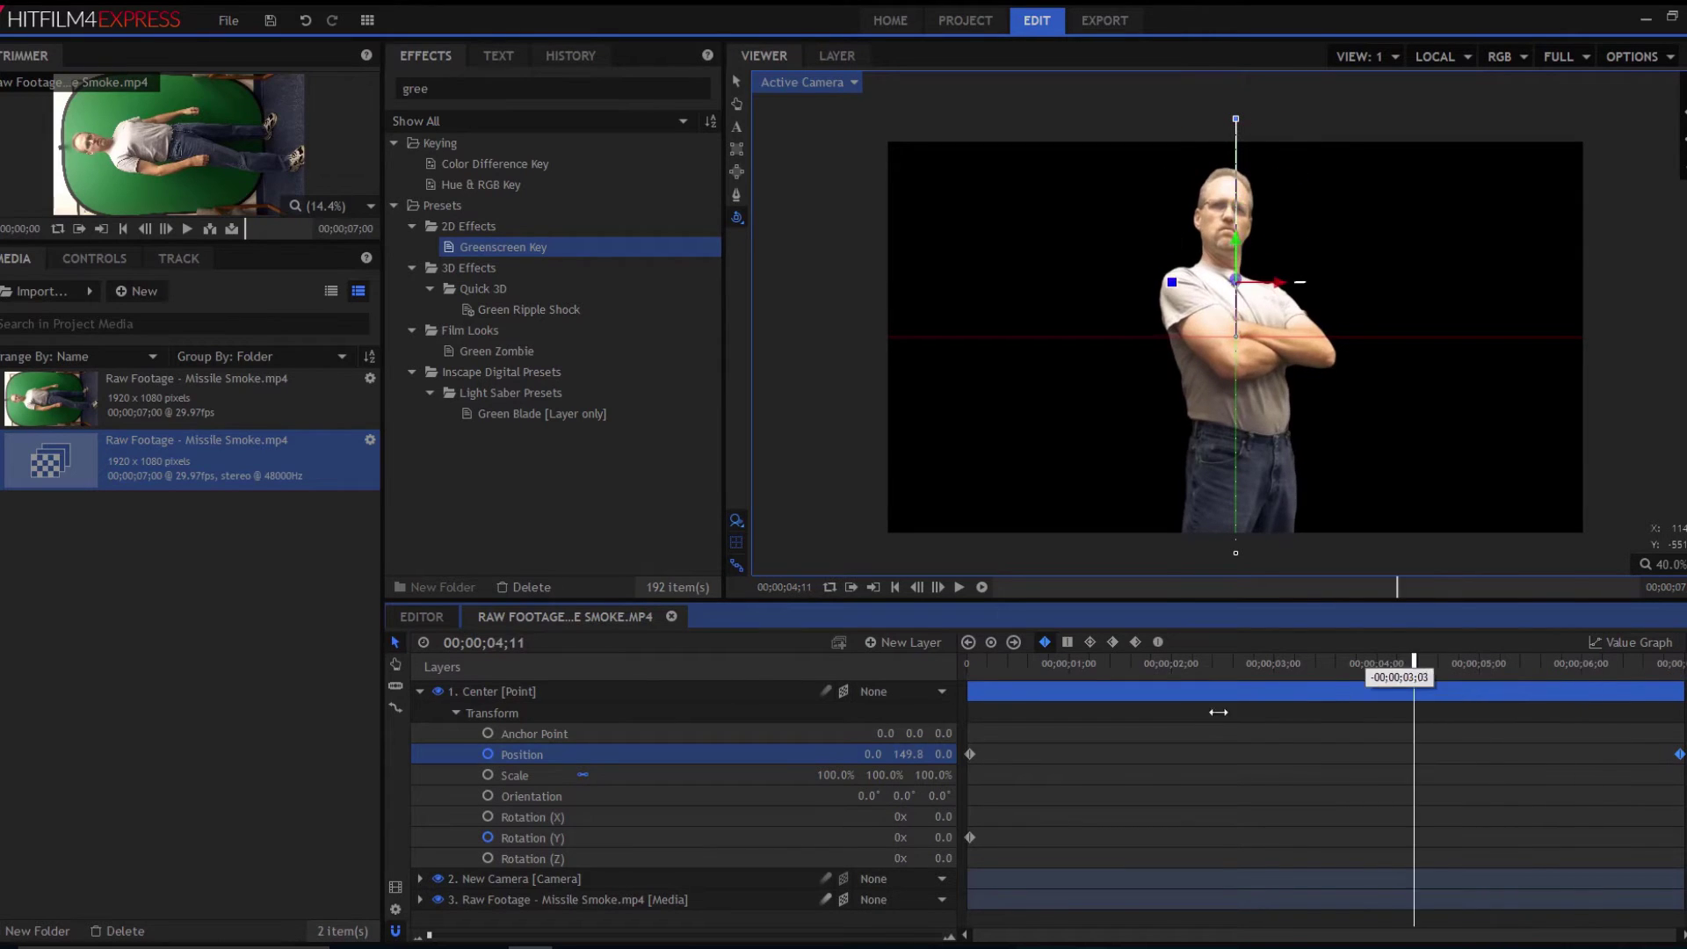
pyautogui.moveTo(1218, 712); pyautogui.dragTo(912, 733)
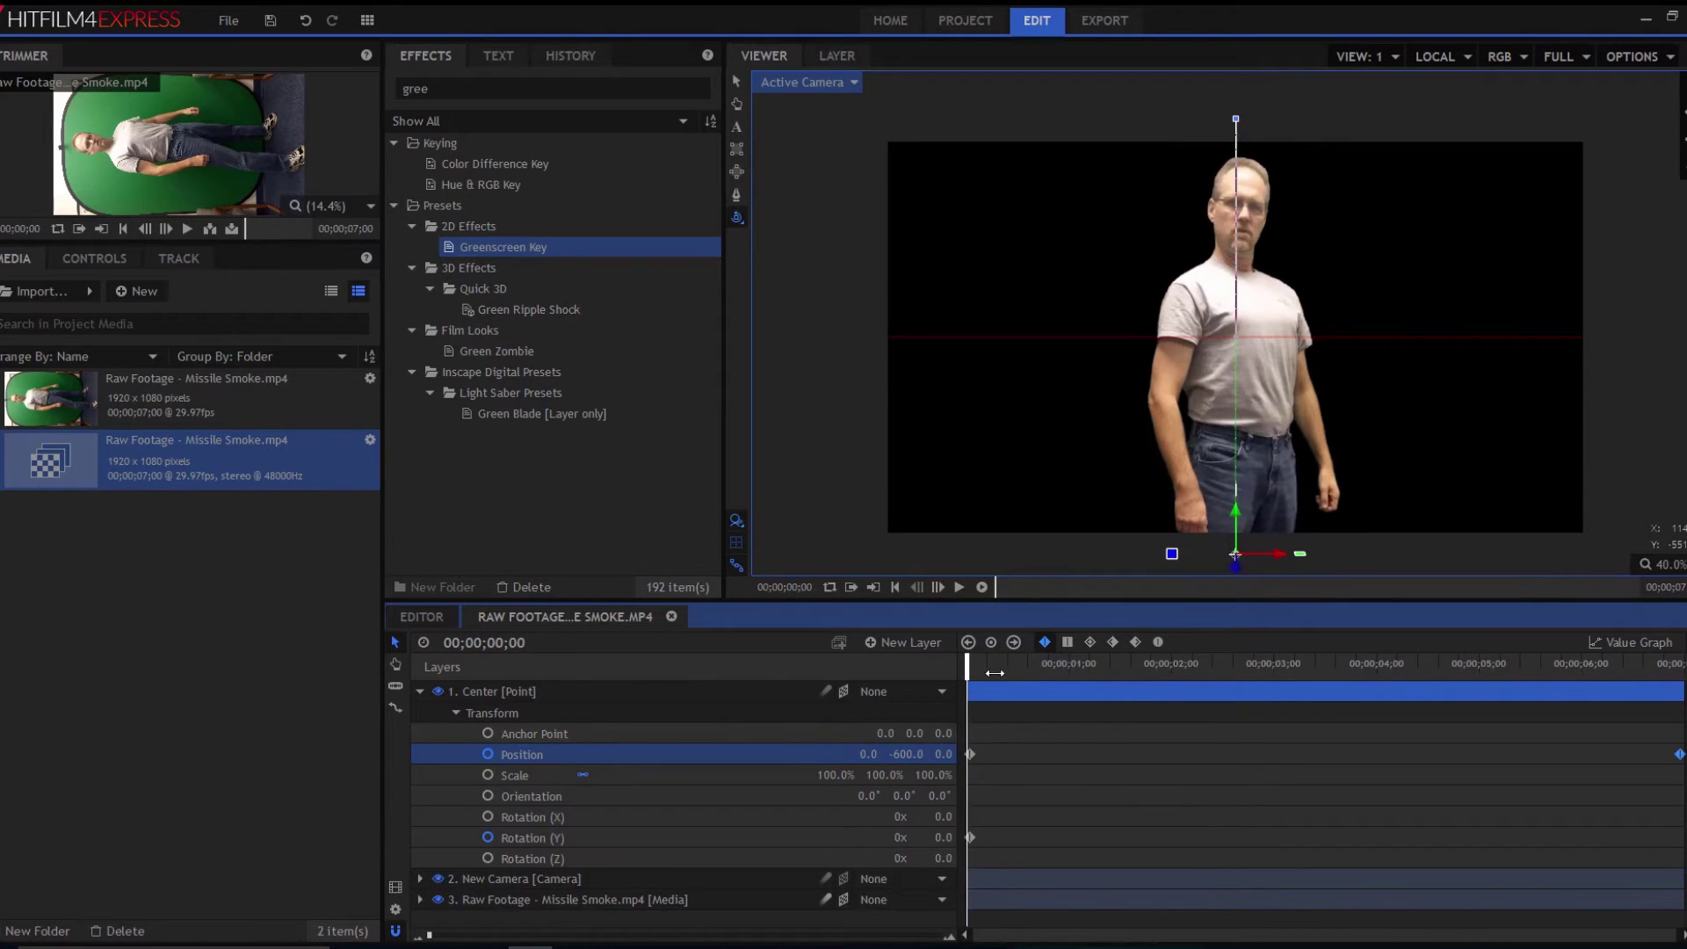
pyautogui.moveTo(969, 671); pyautogui.dragTo(1680, 667)
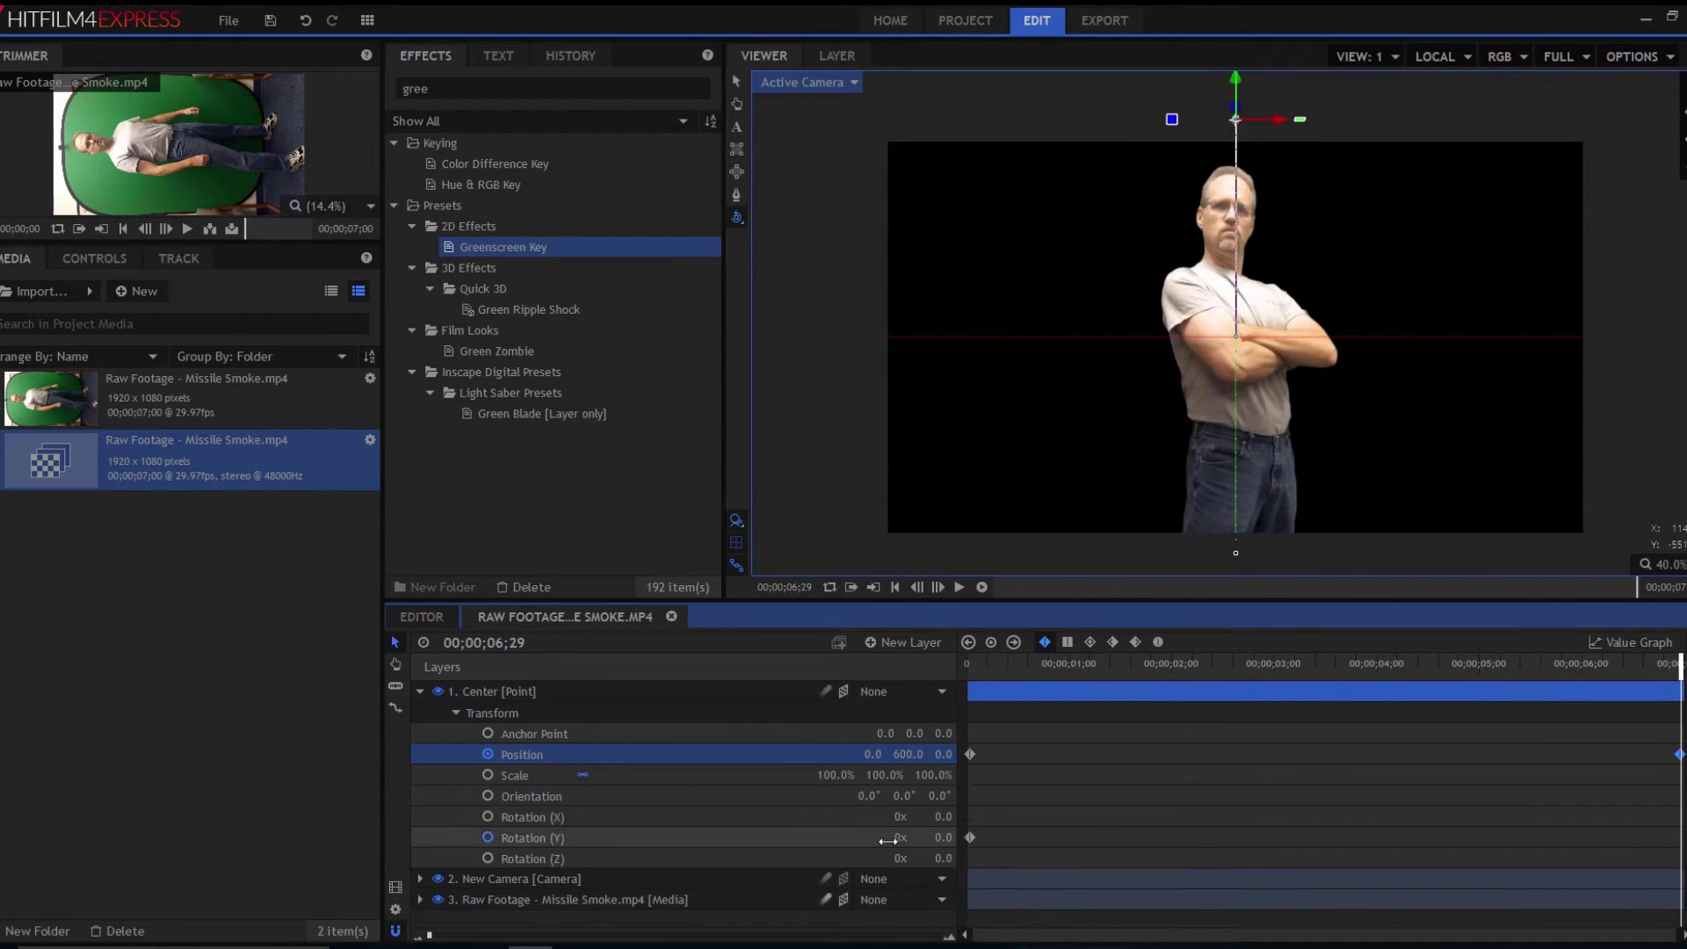
# - Set Center's end Rotation (Y) to four full turns and play the preview from the start
pyautogui.moveTo(910, 837); pyautogui.dragTo(914, 837)
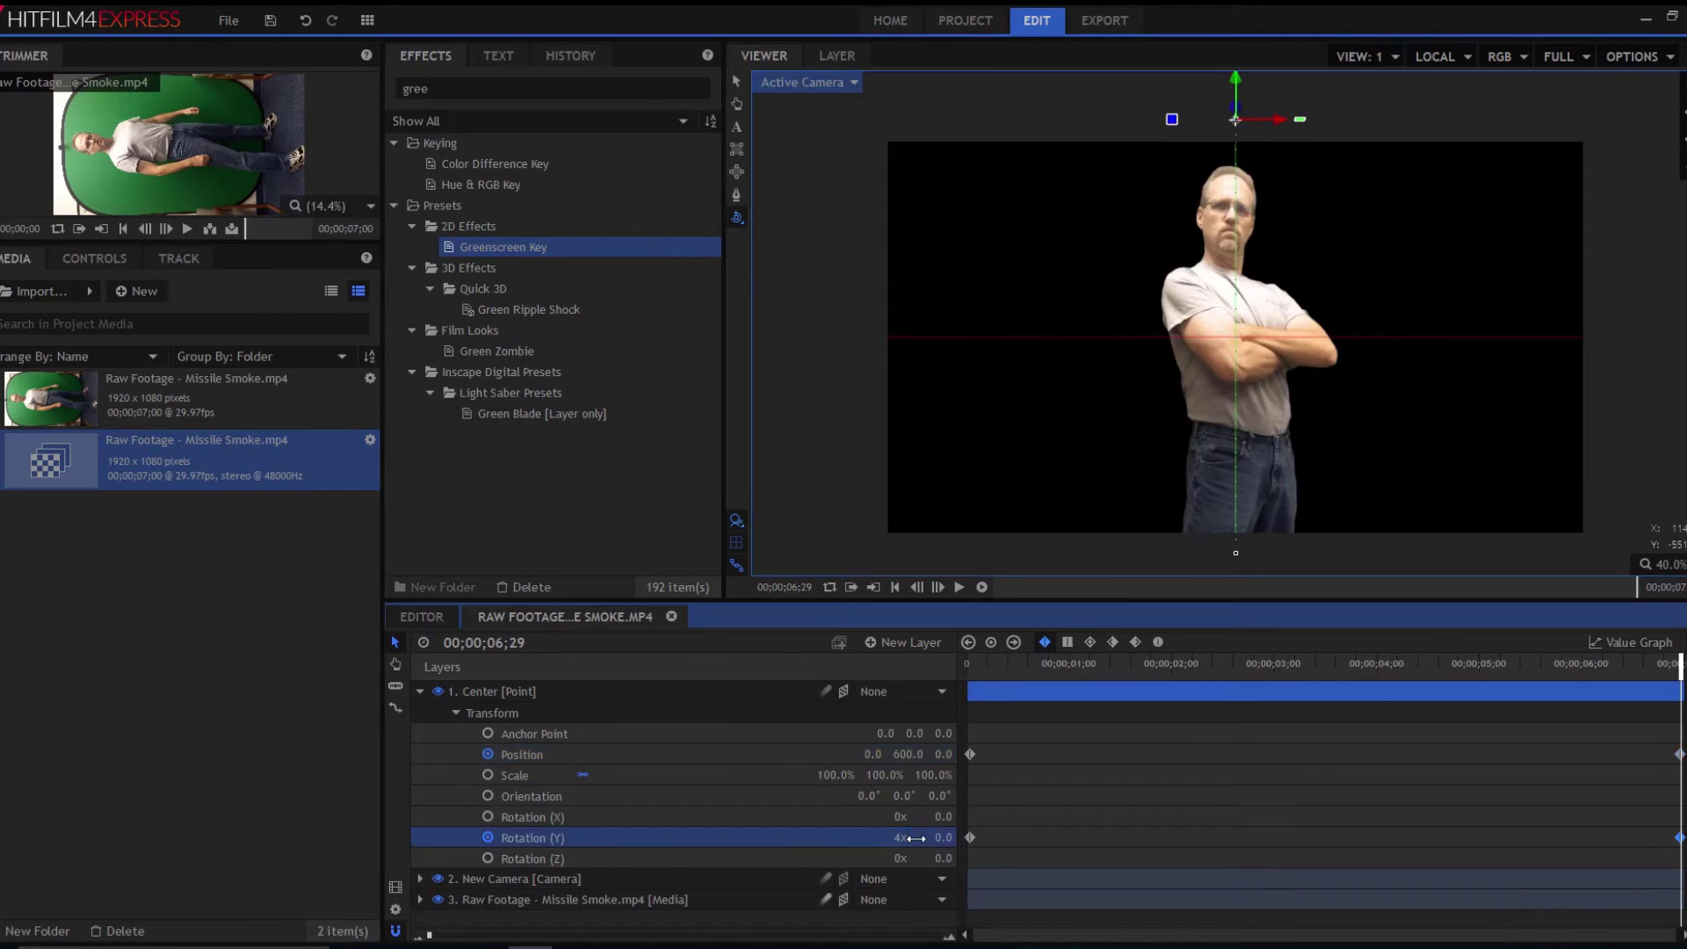
pyautogui.click(894, 586)
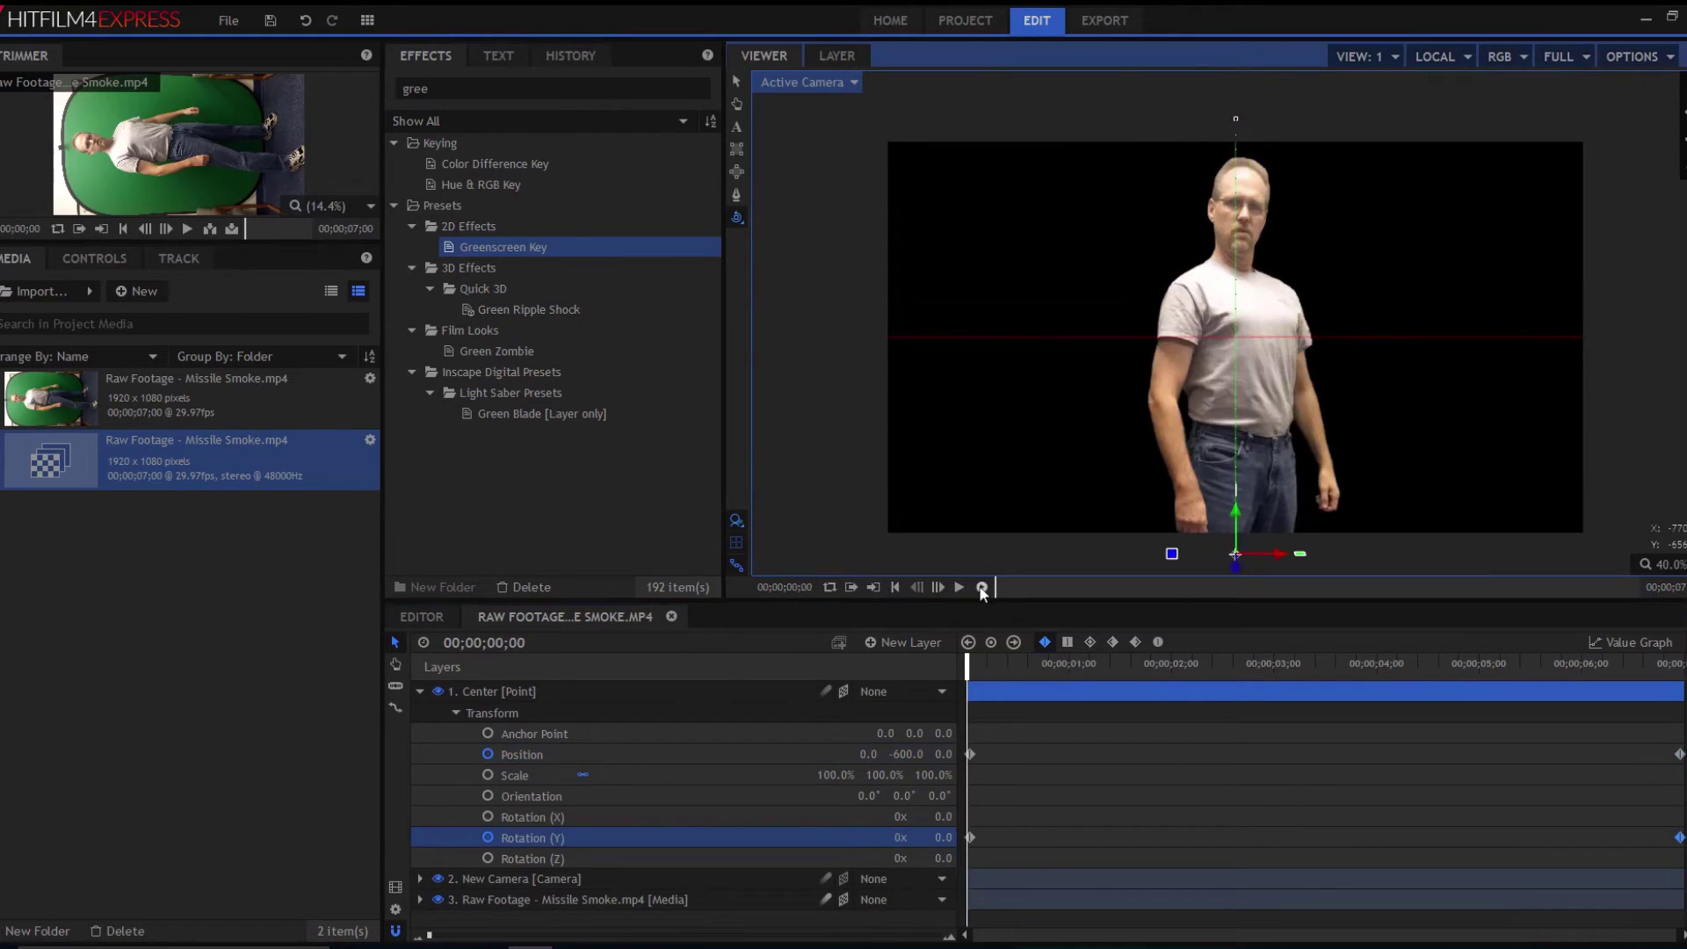
pyautogui.click(961, 588)
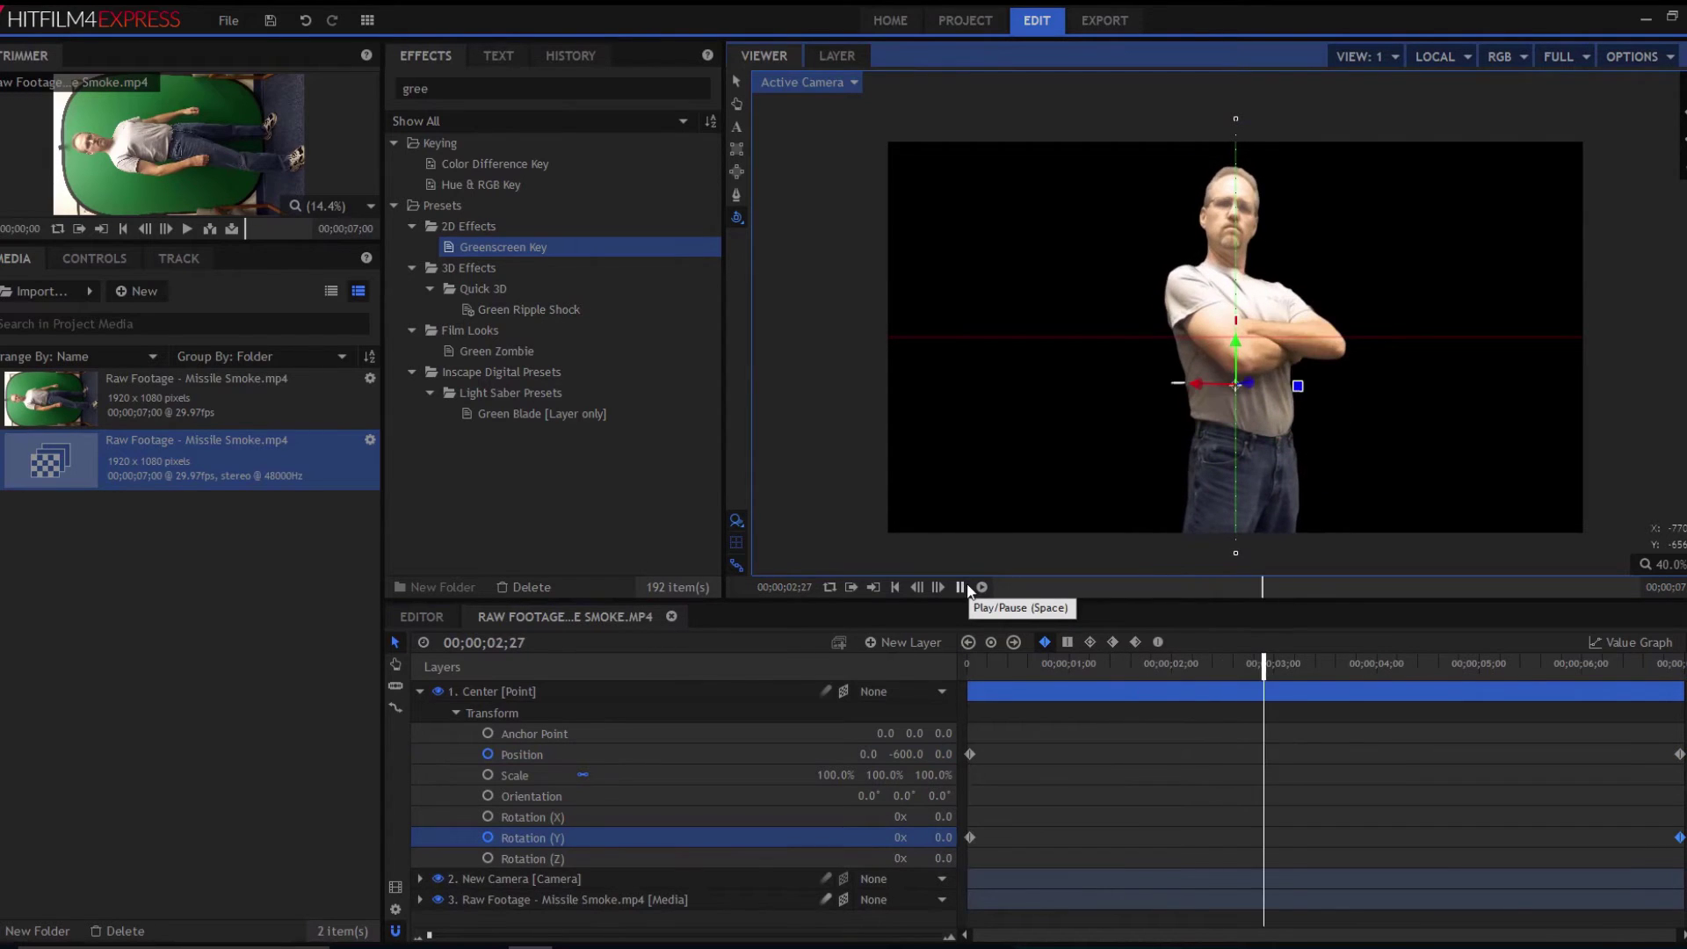
pyautogui.click(962, 588)
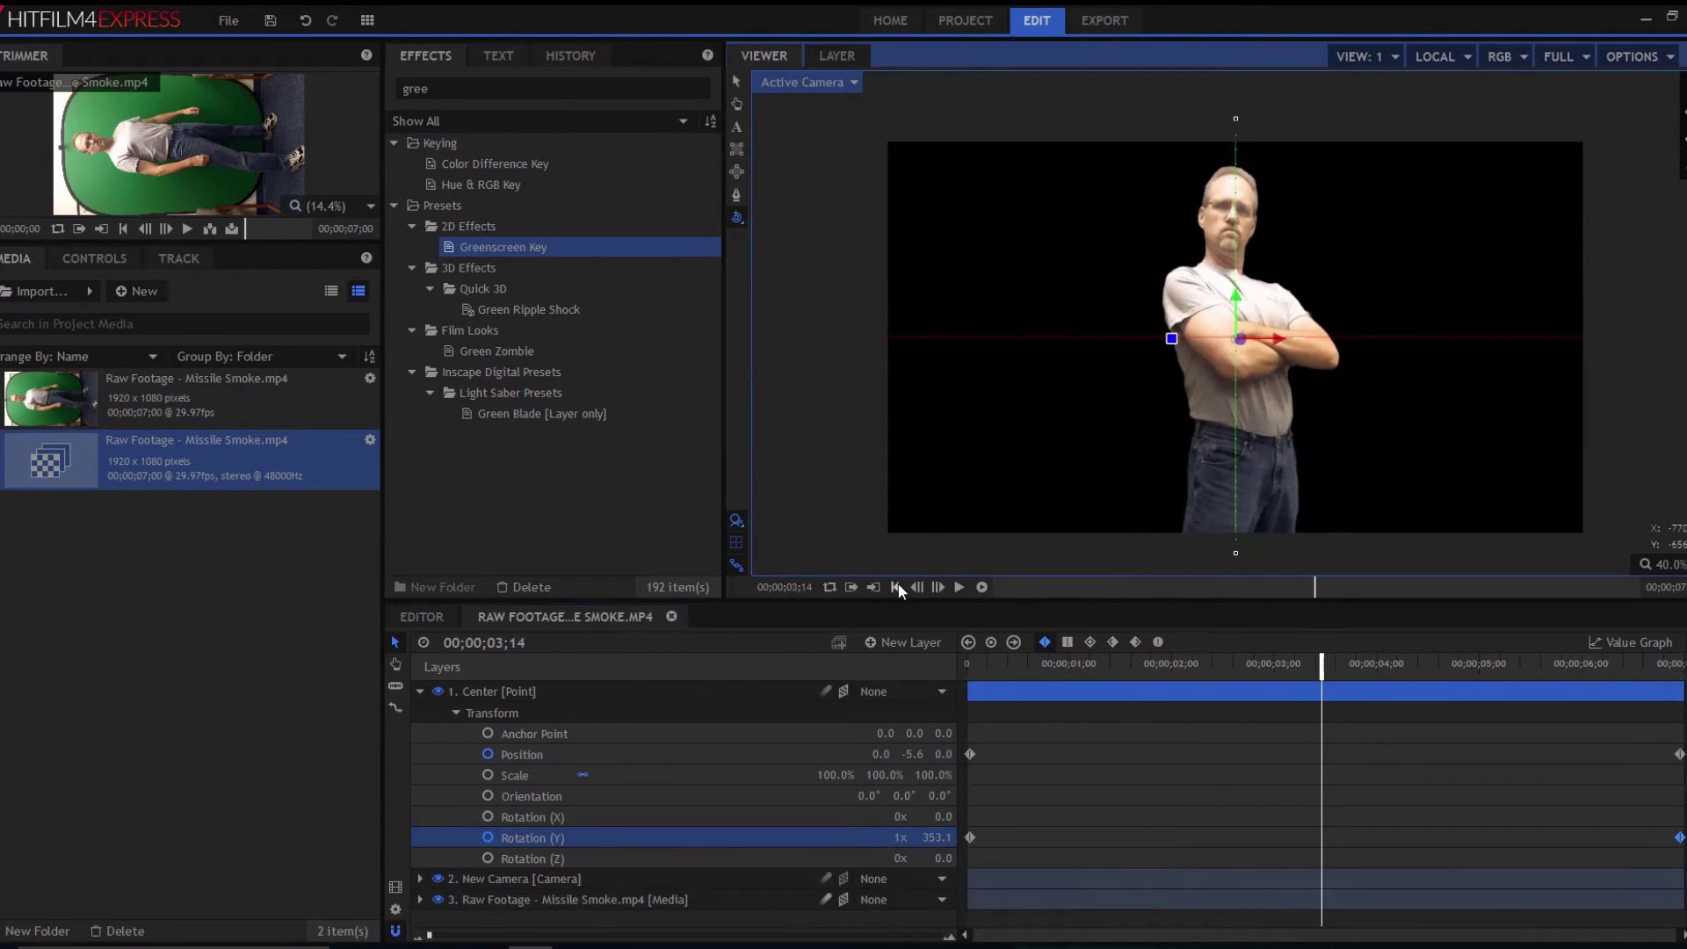
# - In Perspective view, orbit and scrub through the animation, then collapse Center's properties
pyautogui.click(808, 82)
pyautogui.click(804, 124)
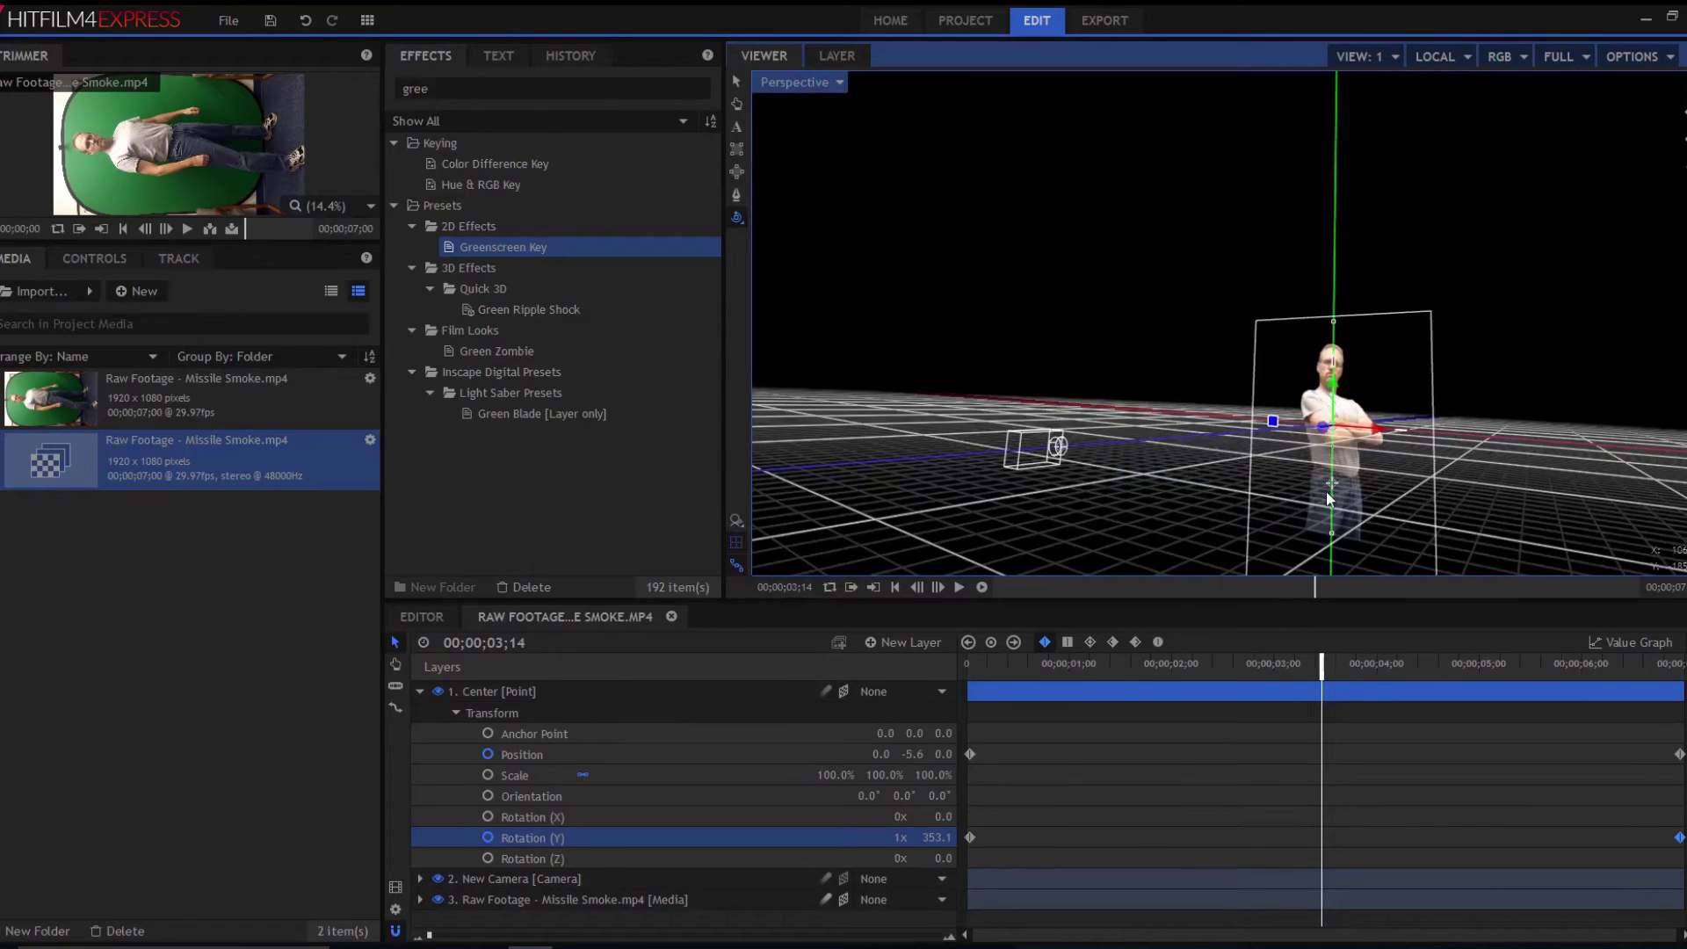
pyautogui.moveTo(1280, 486); pyautogui.dragTo(1103, 506)
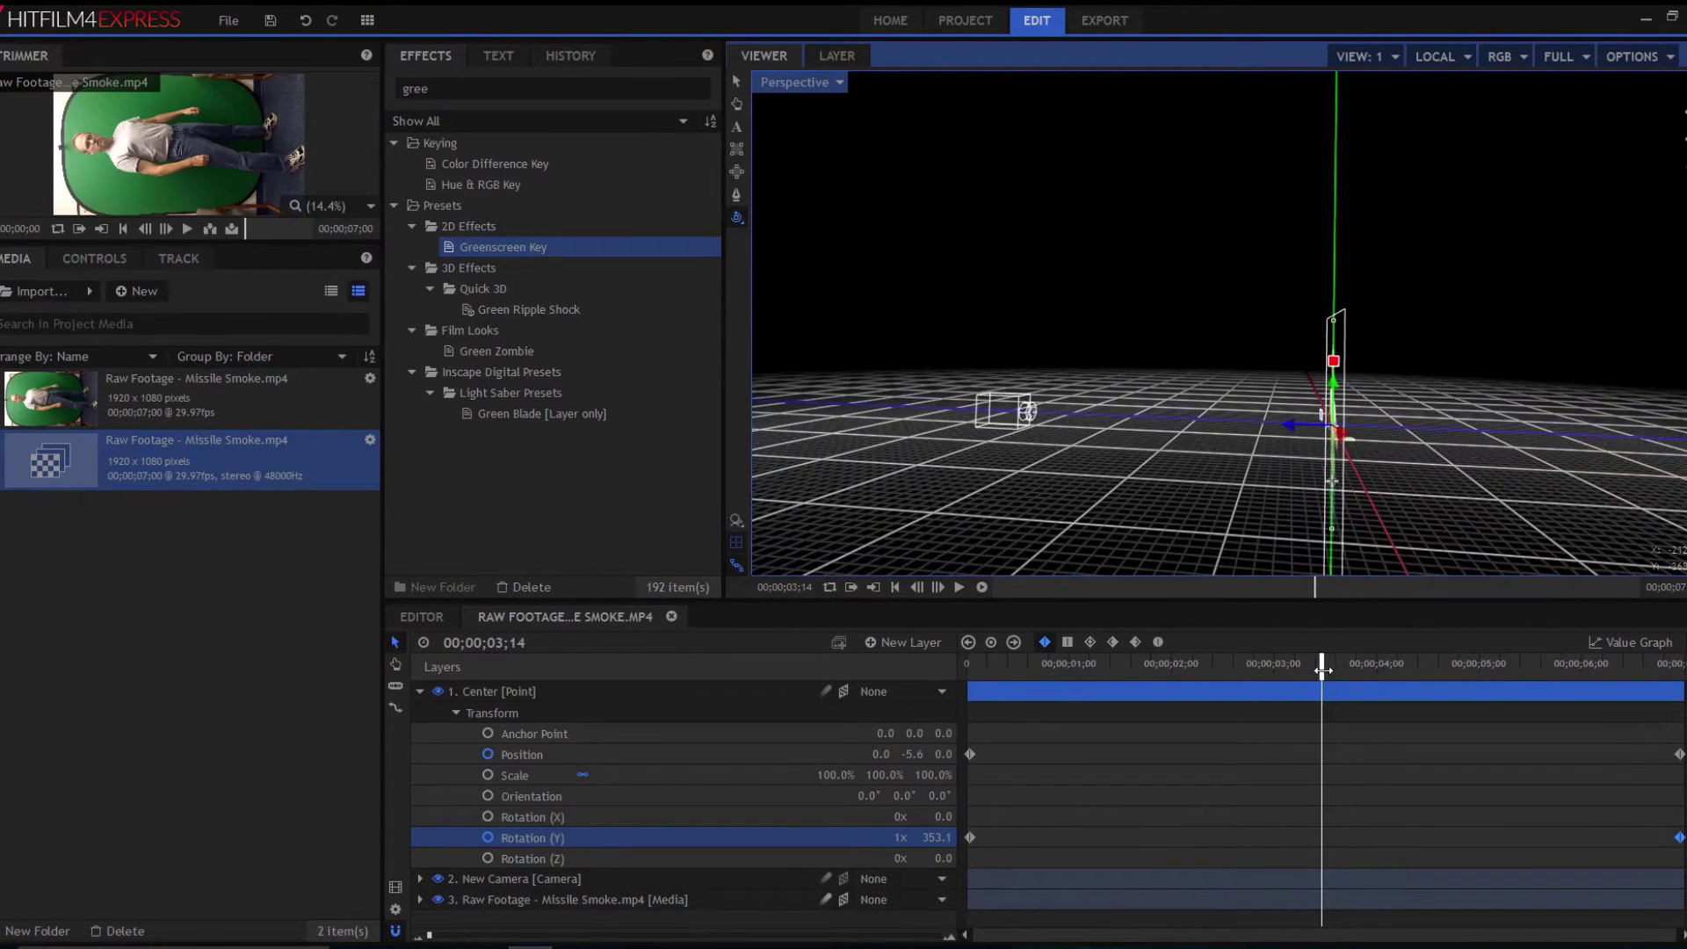
pyautogui.moveTo(1314, 676)
pyautogui.mouseDown()
pyautogui.moveTo(1408, 668)
pyautogui.moveTo(1041, 672)
pyautogui.mouseUp()
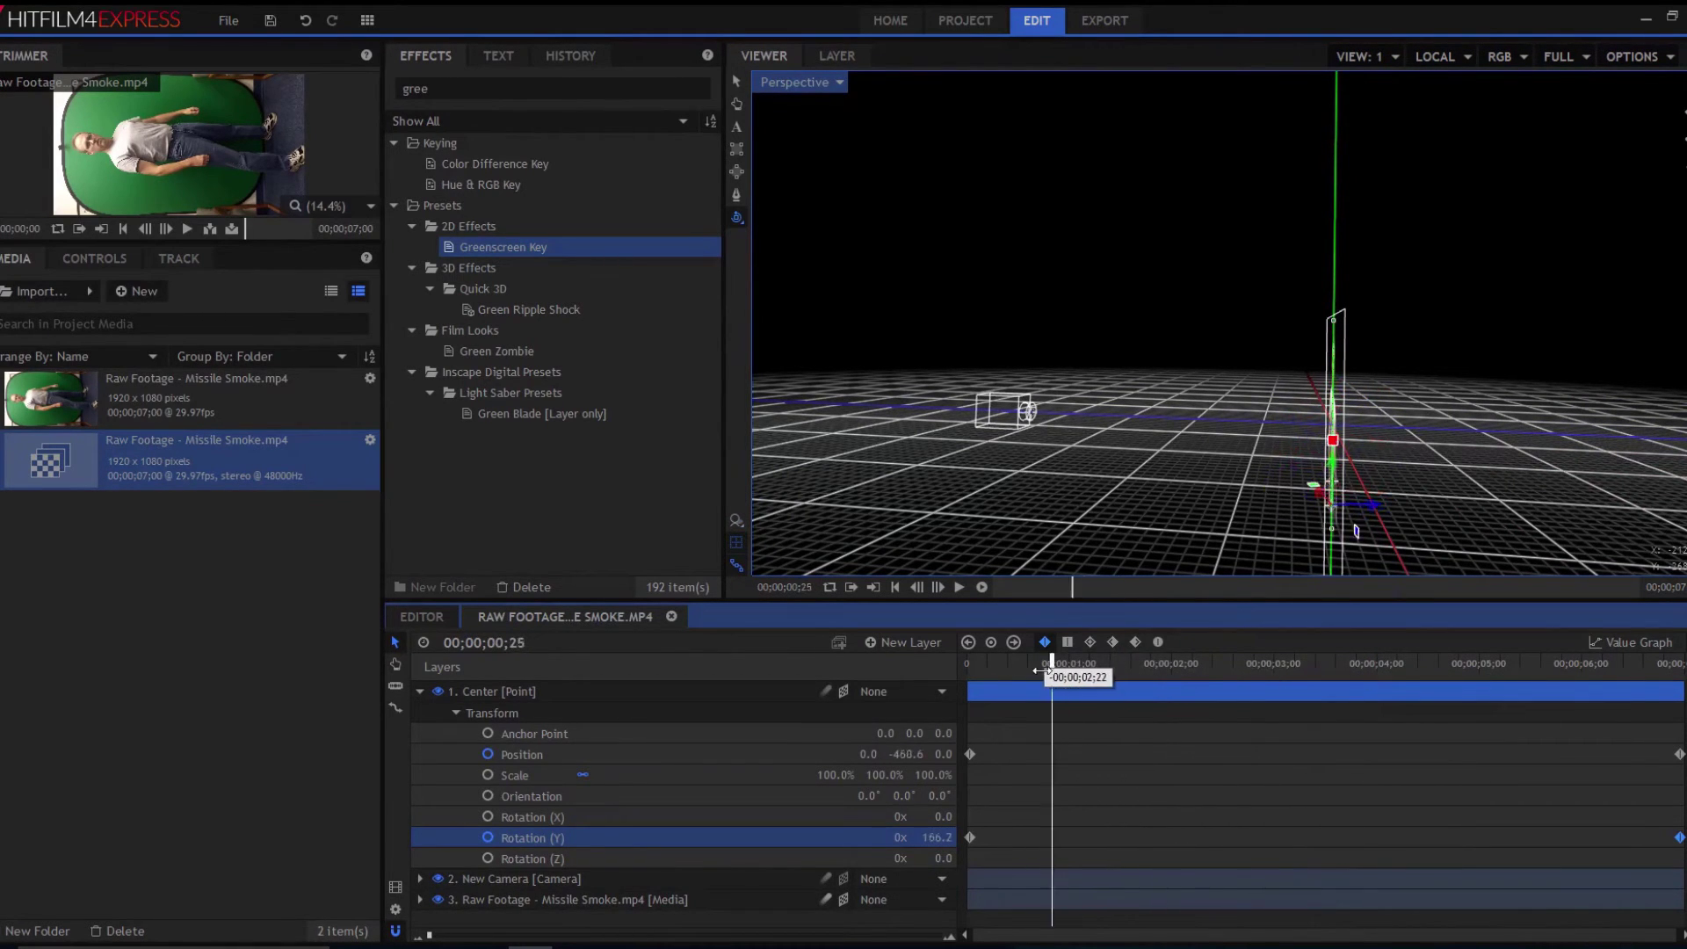
pyautogui.moveTo(1042, 673); pyautogui.dragTo(933, 687)
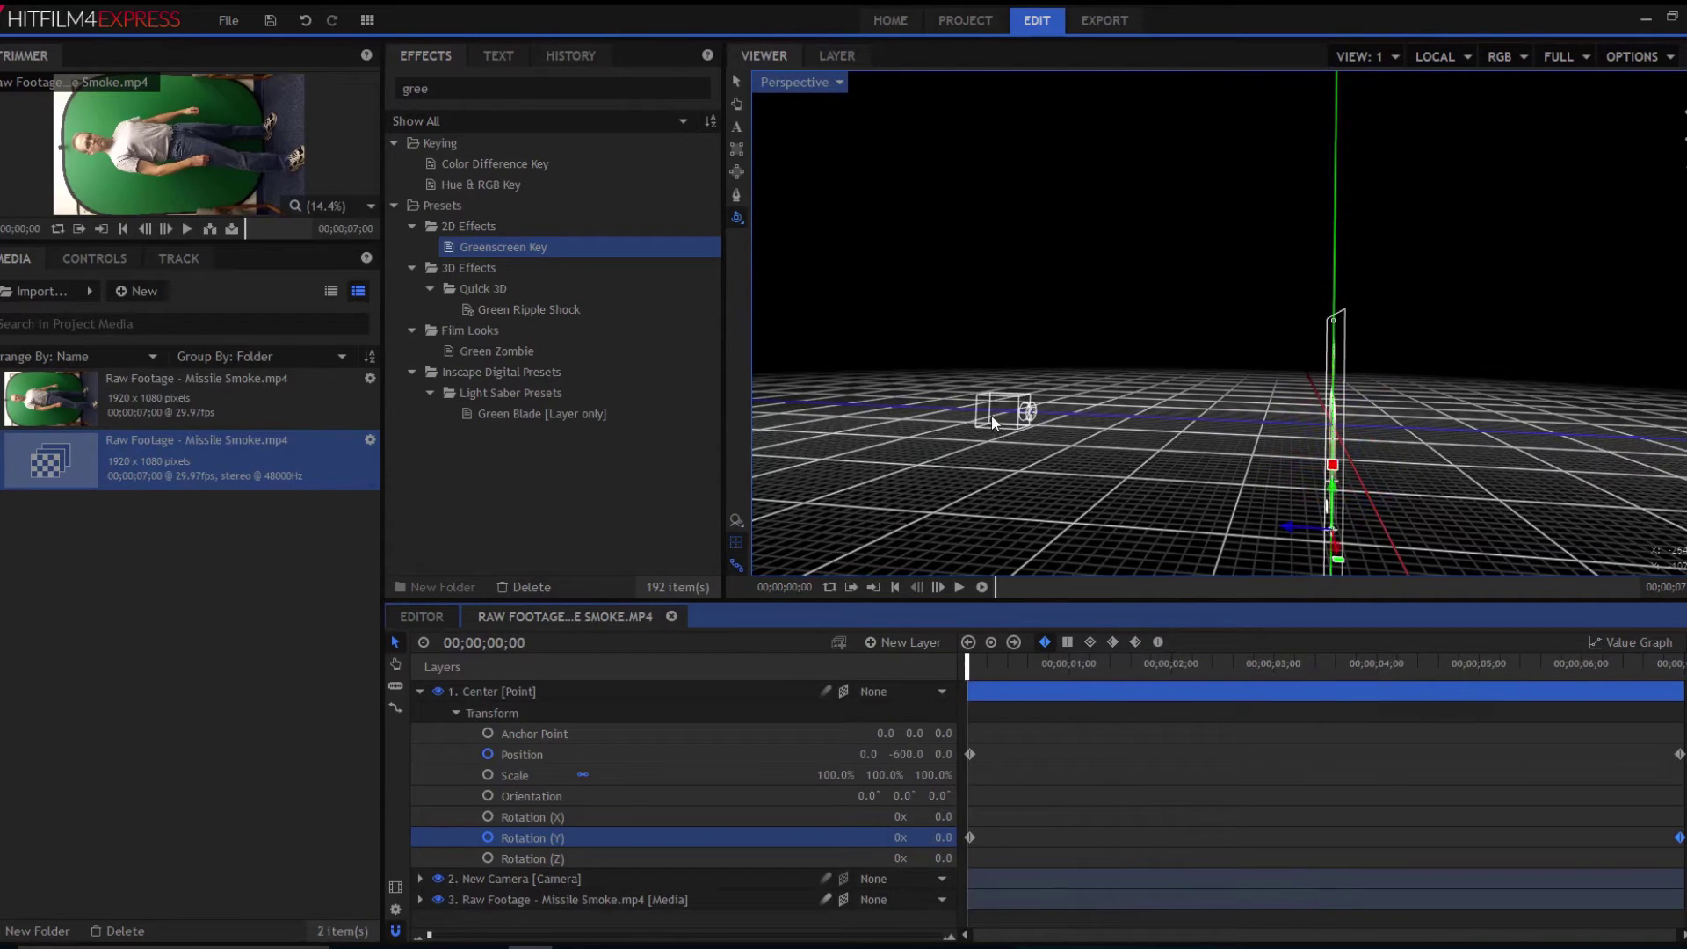
pyautogui.moveTo(1069, 496); pyautogui.dragTo(1161, 485)
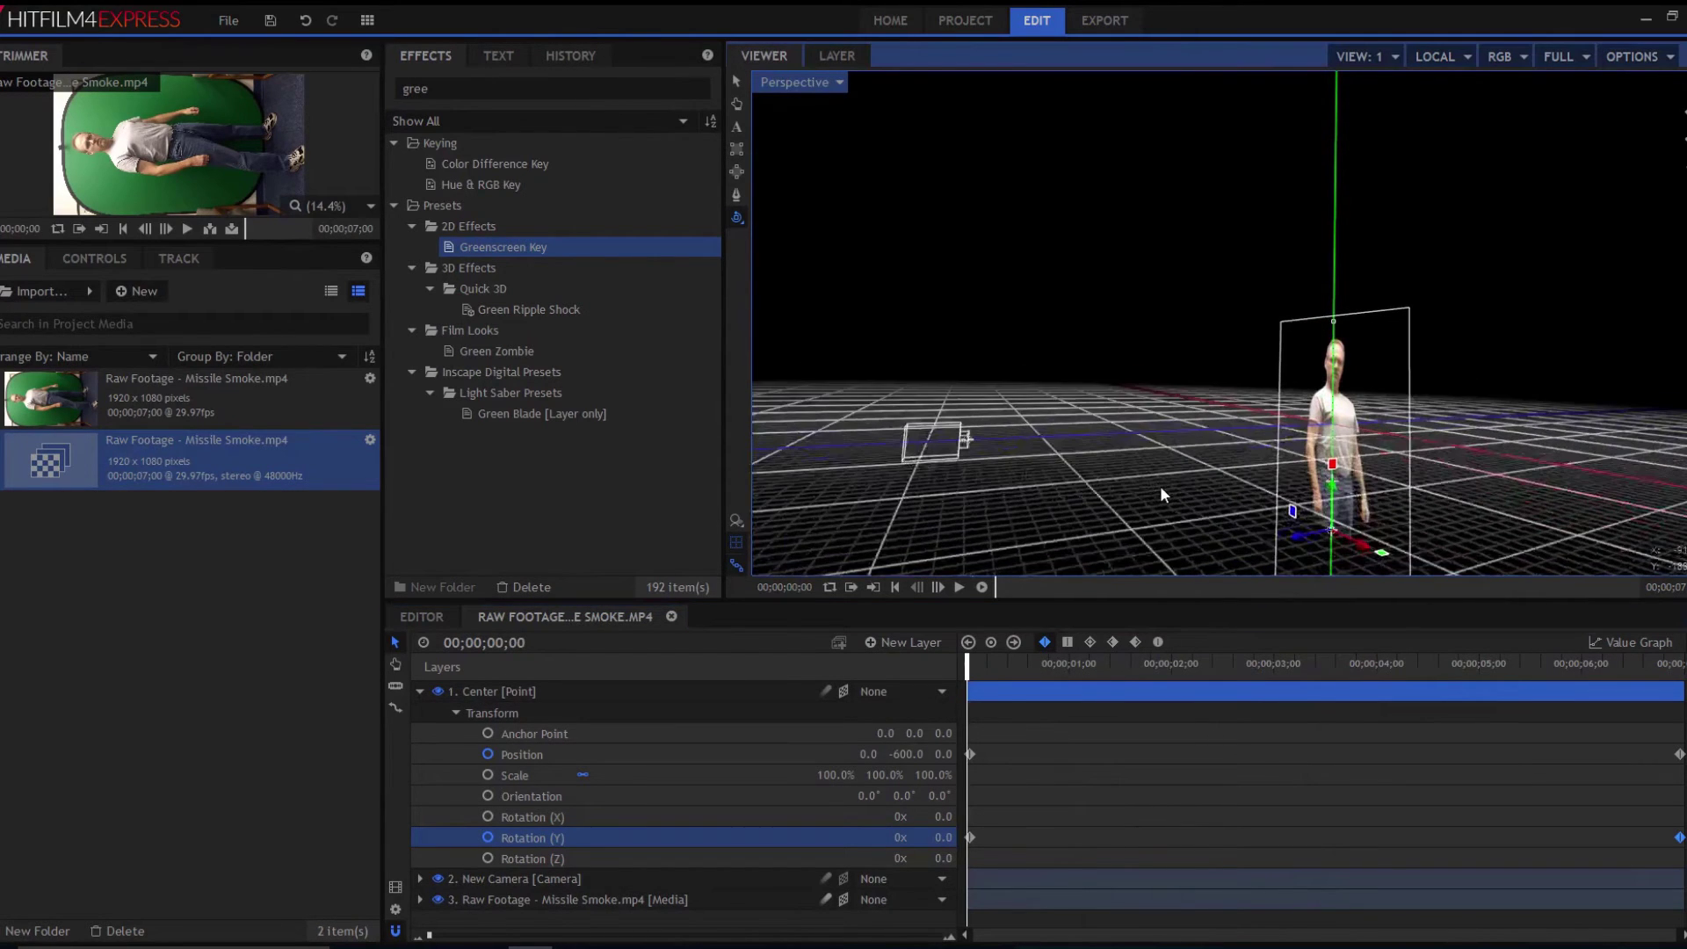
pyautogui.click(419, 693)
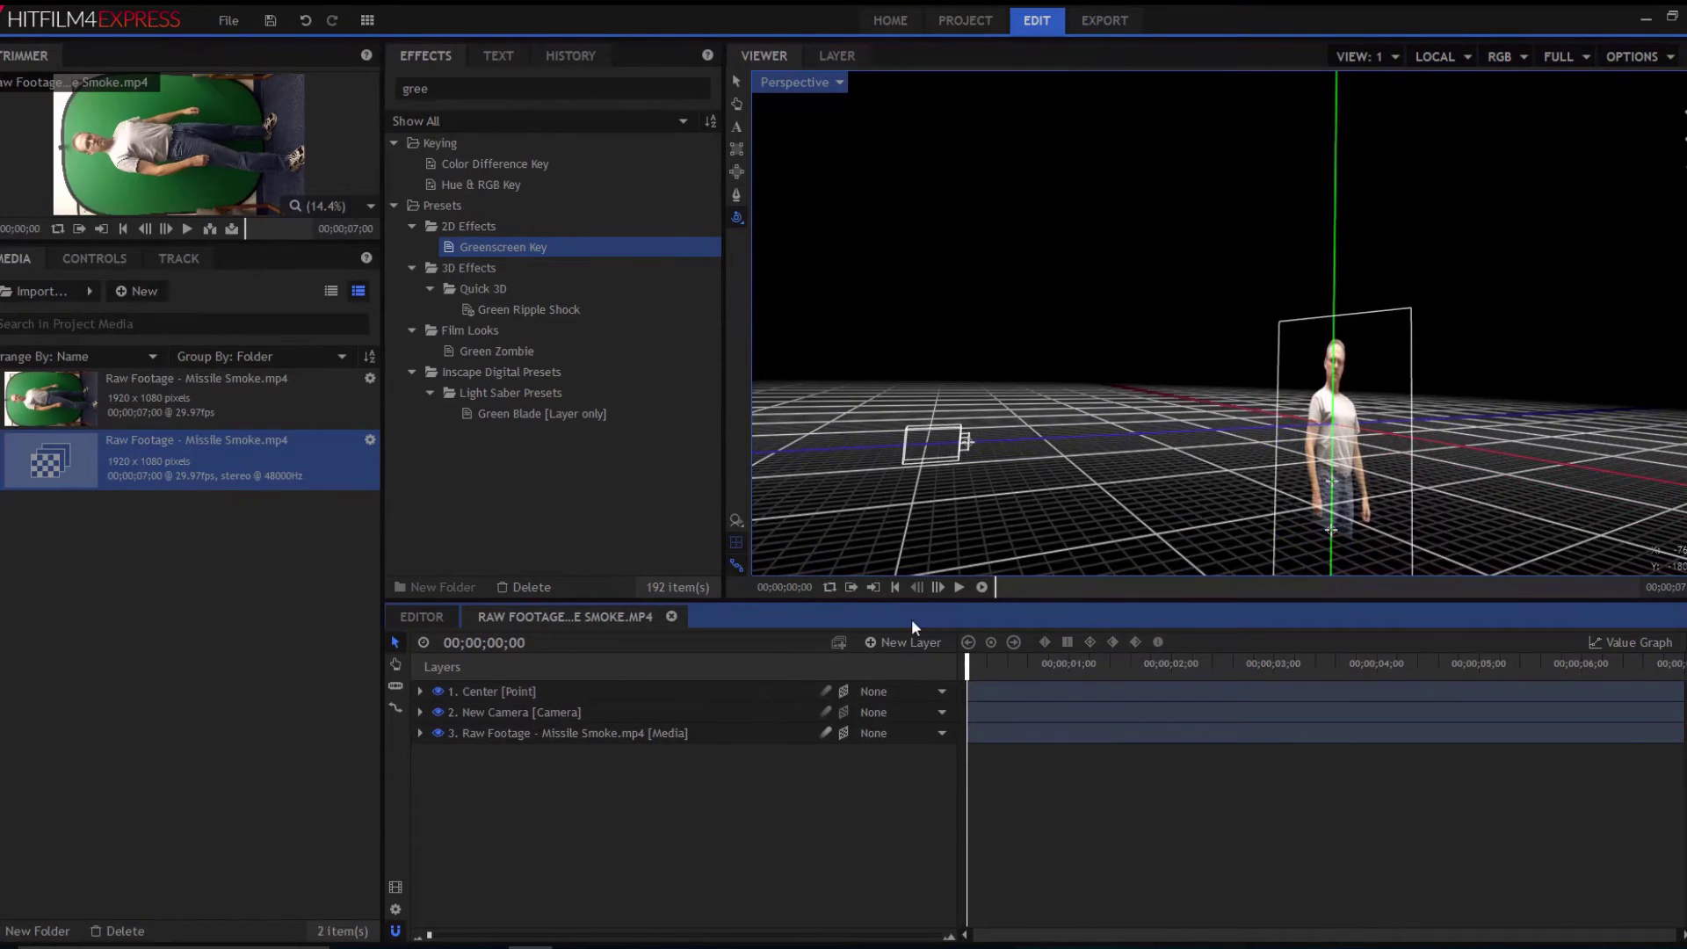
# - Add a new 3D point layer named 'Smoke Position'
pyautogui.click(904, 643)
pyautogui.click(900, 784)
pyautogui.doubleClick(502, 691)
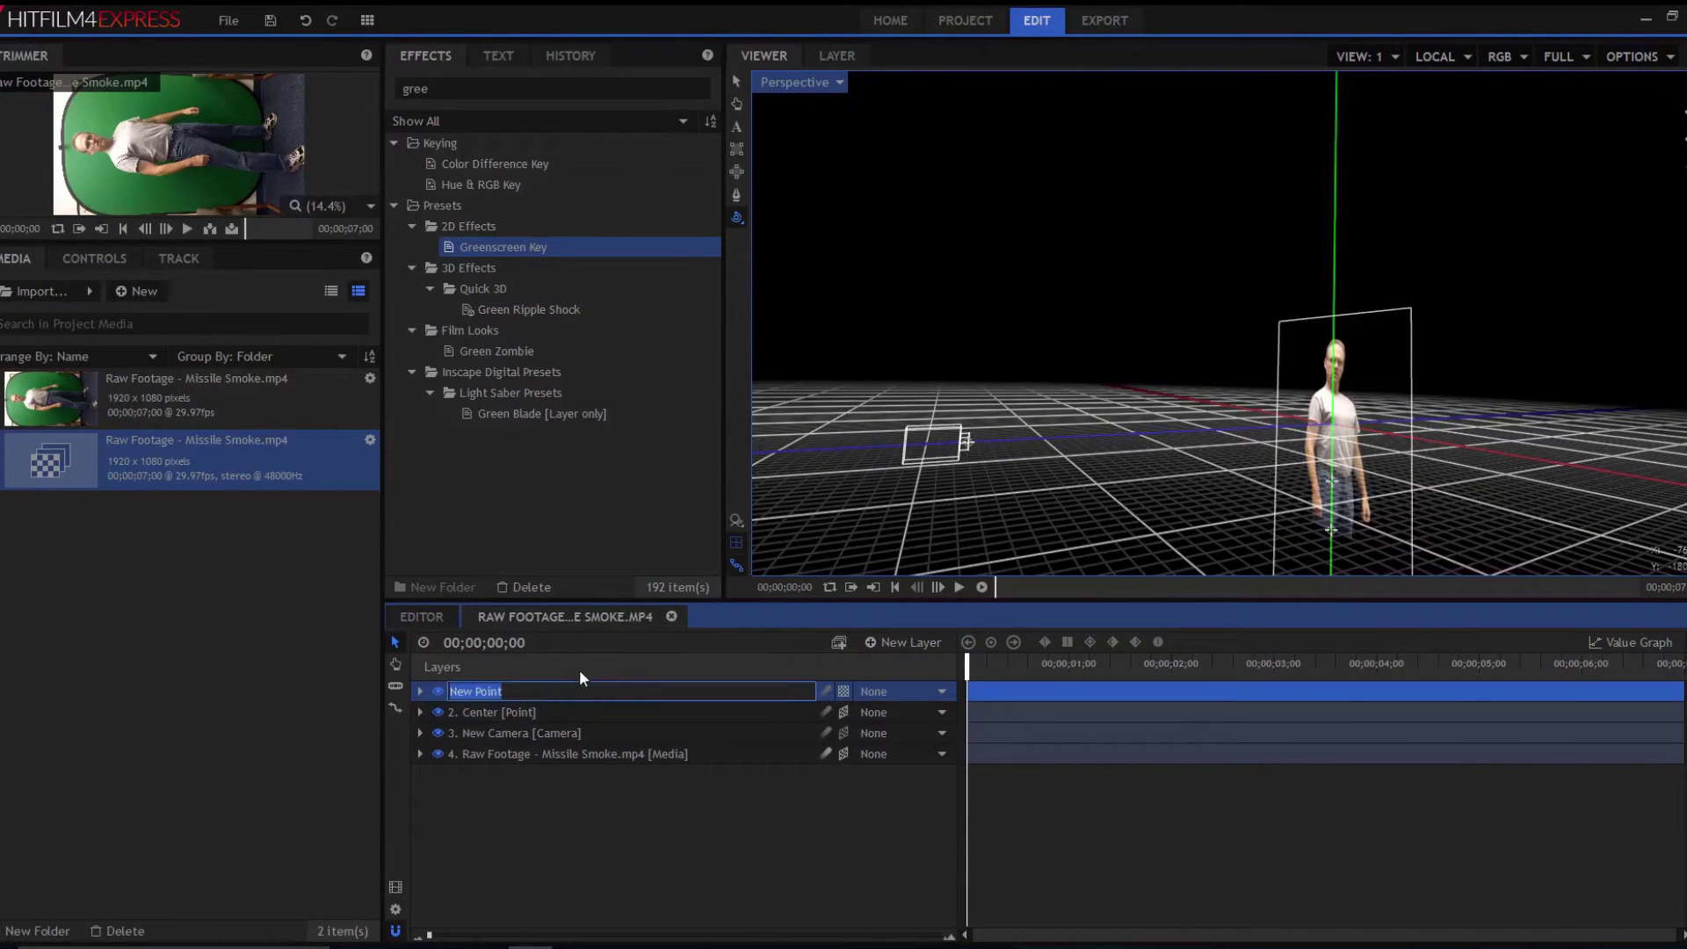
pyautogui.write('Smoke Pos')
pyautogui.write('ity')
pyautogui.press('BackSpace')
pyautogui.press('Return')
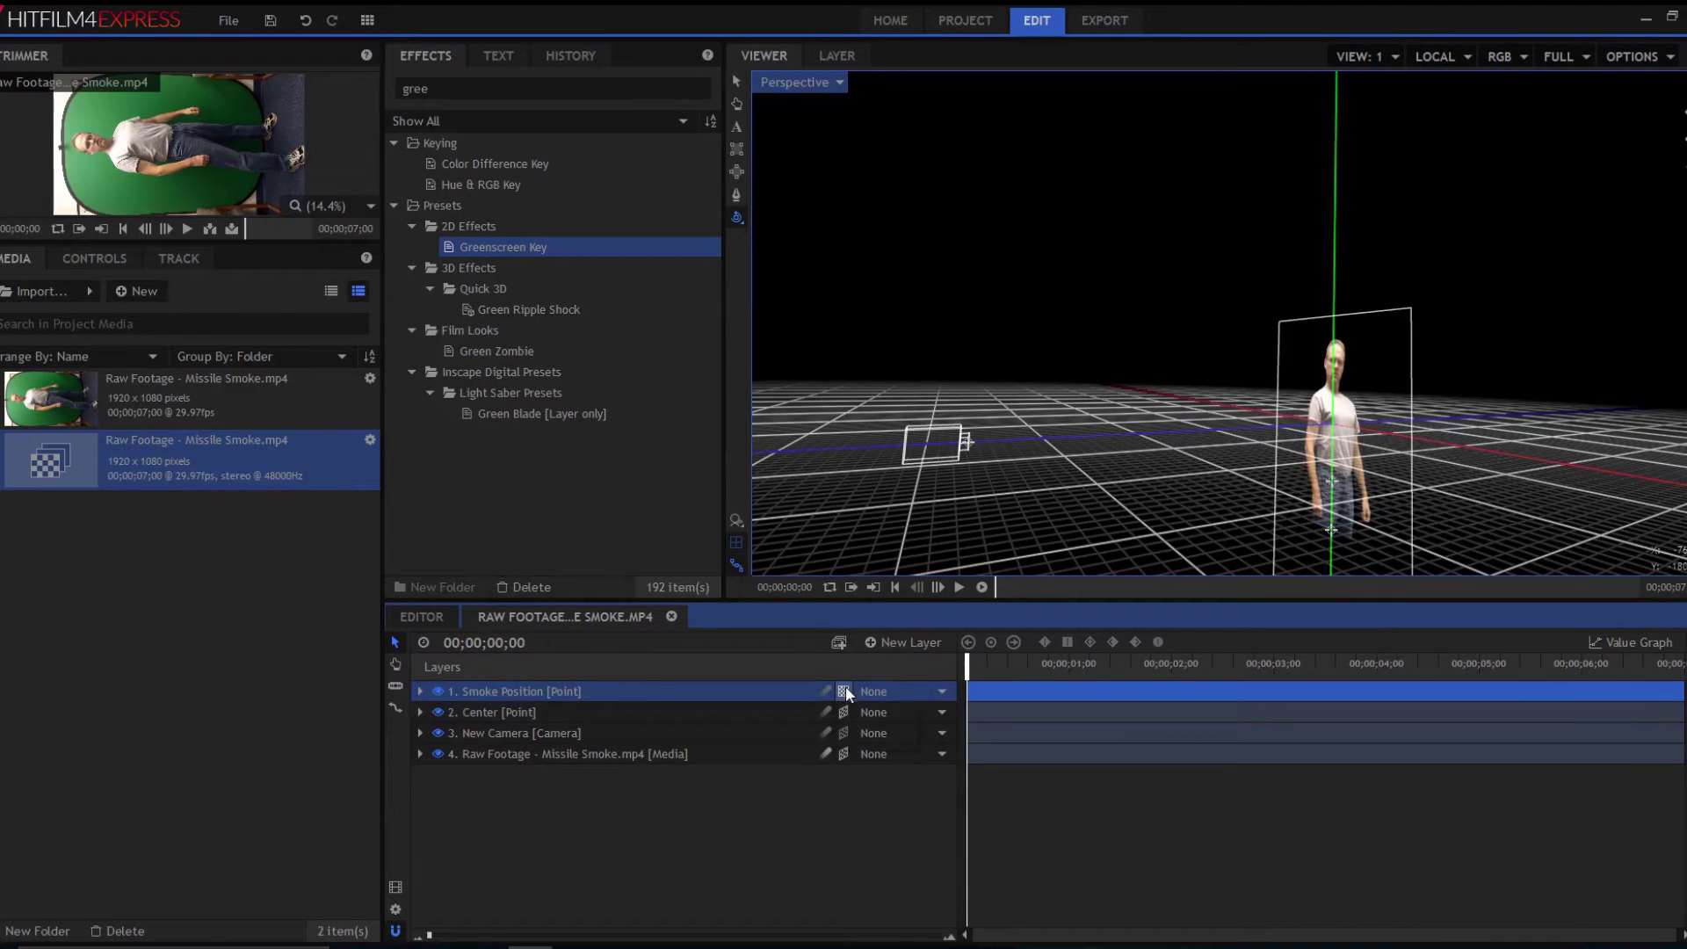
pyautogui.click(843, 689)
pyautogui.click(853, 738)
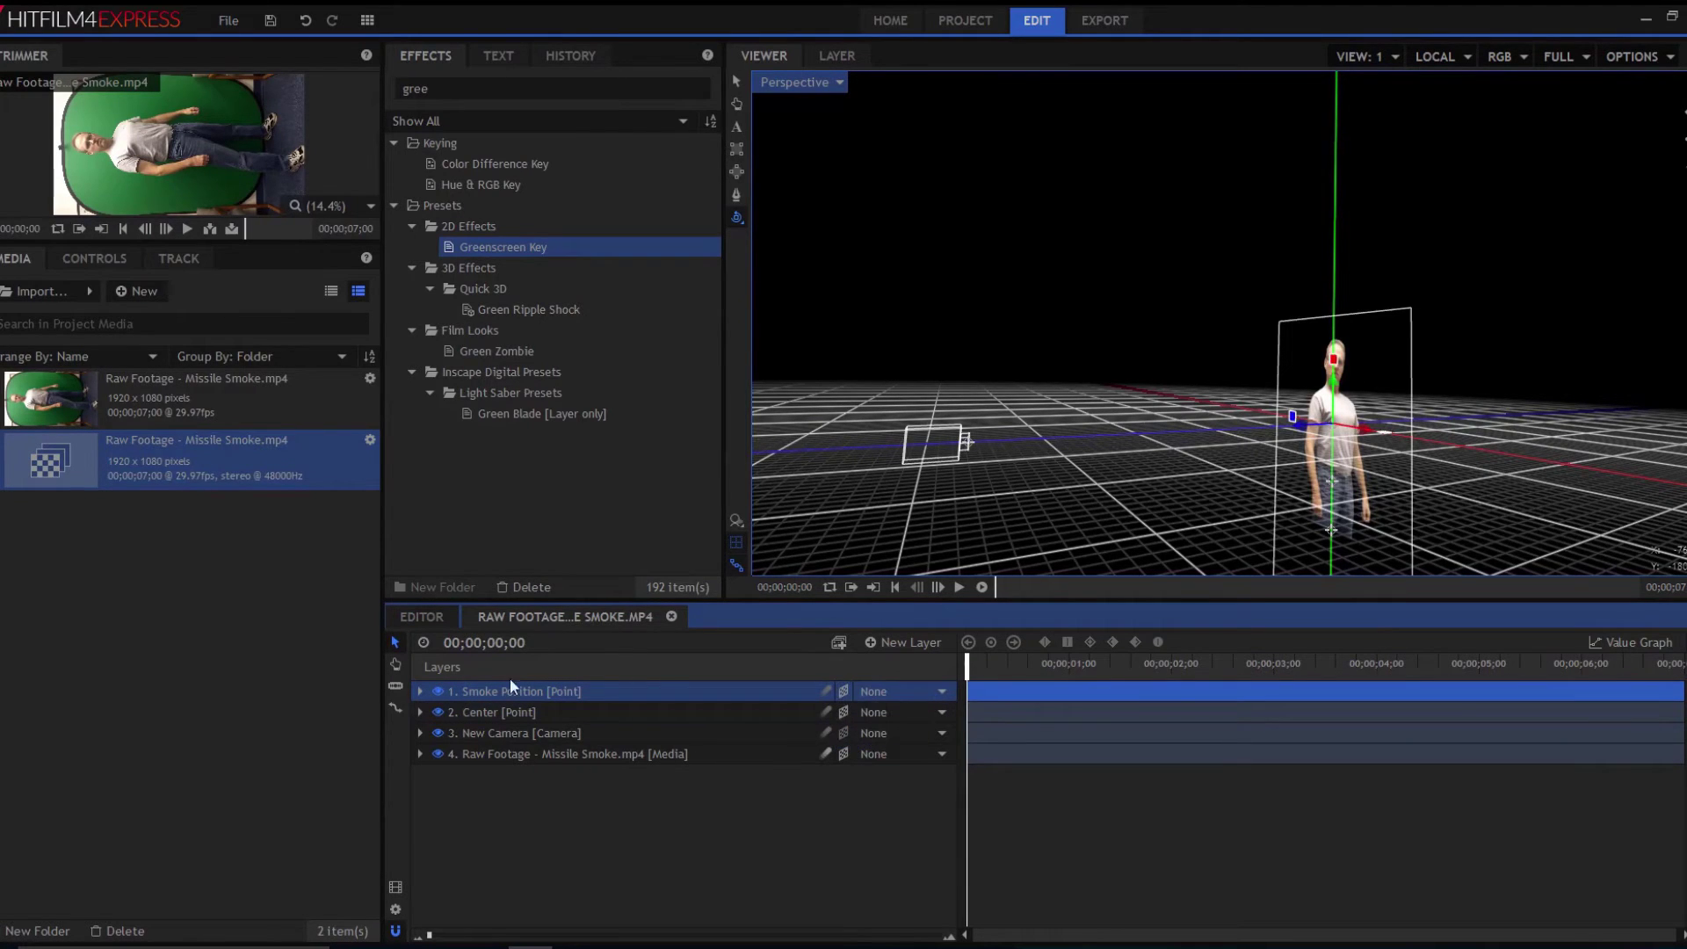
# - Set the Smoke Position point's Z position to 500
pyautogui.click(419, 691)
pyautogui.click(456, 713)
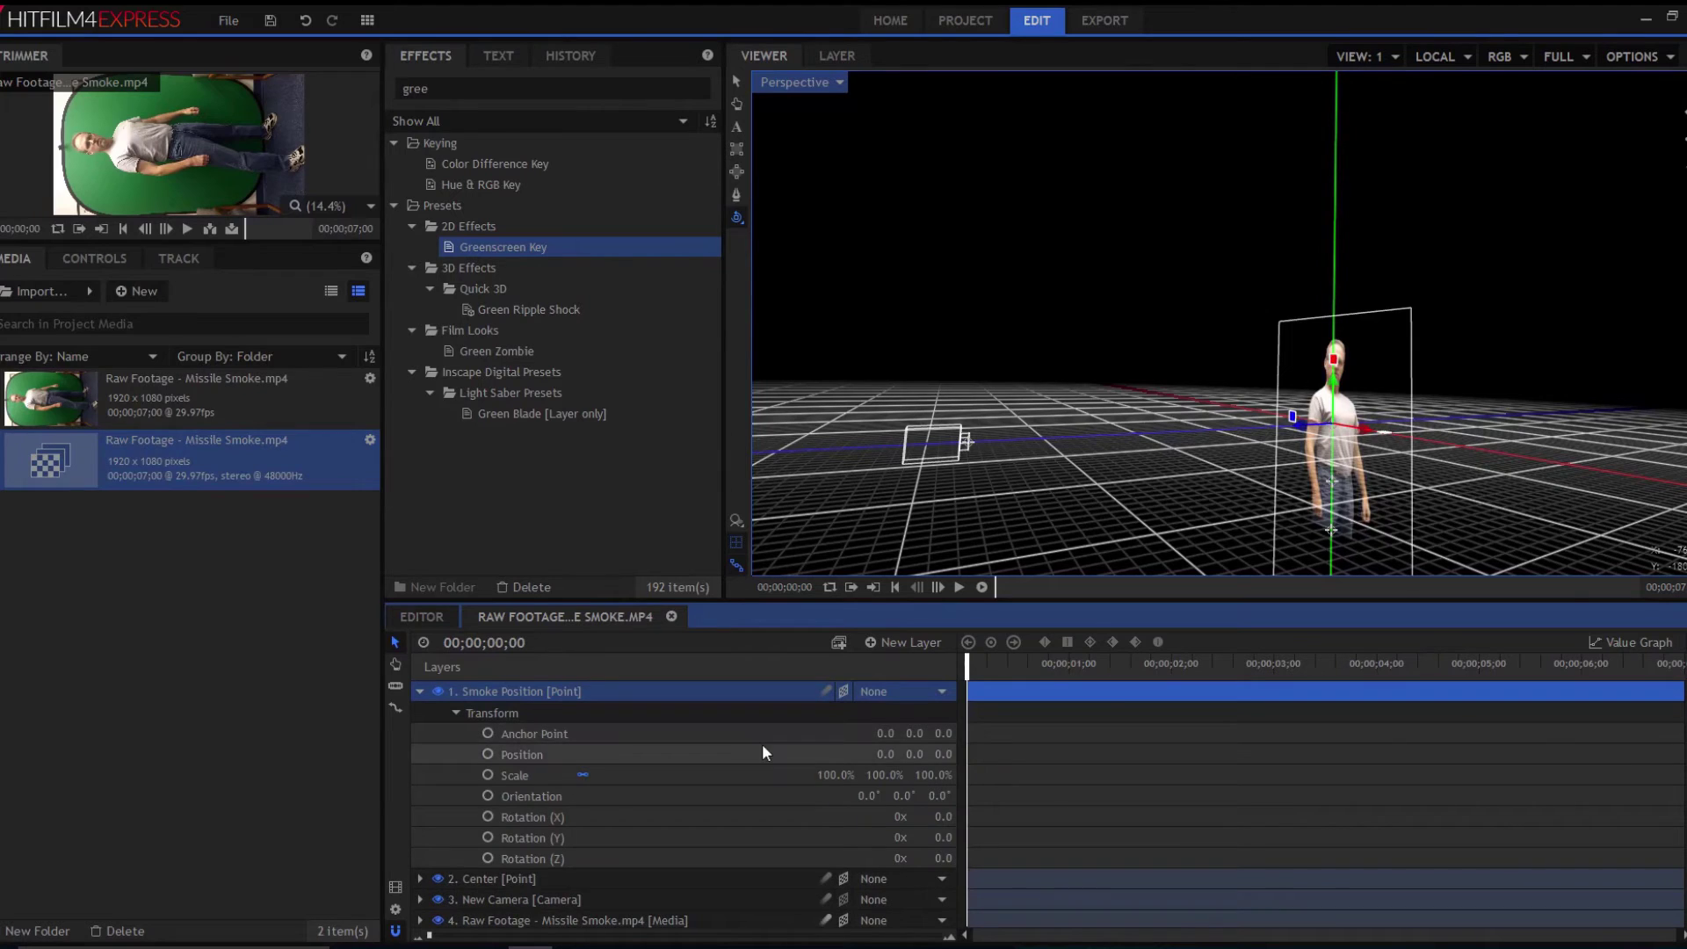
pyautogui.click(943, 754)
pyautogui.write('7')
pyautogui.press('Return')
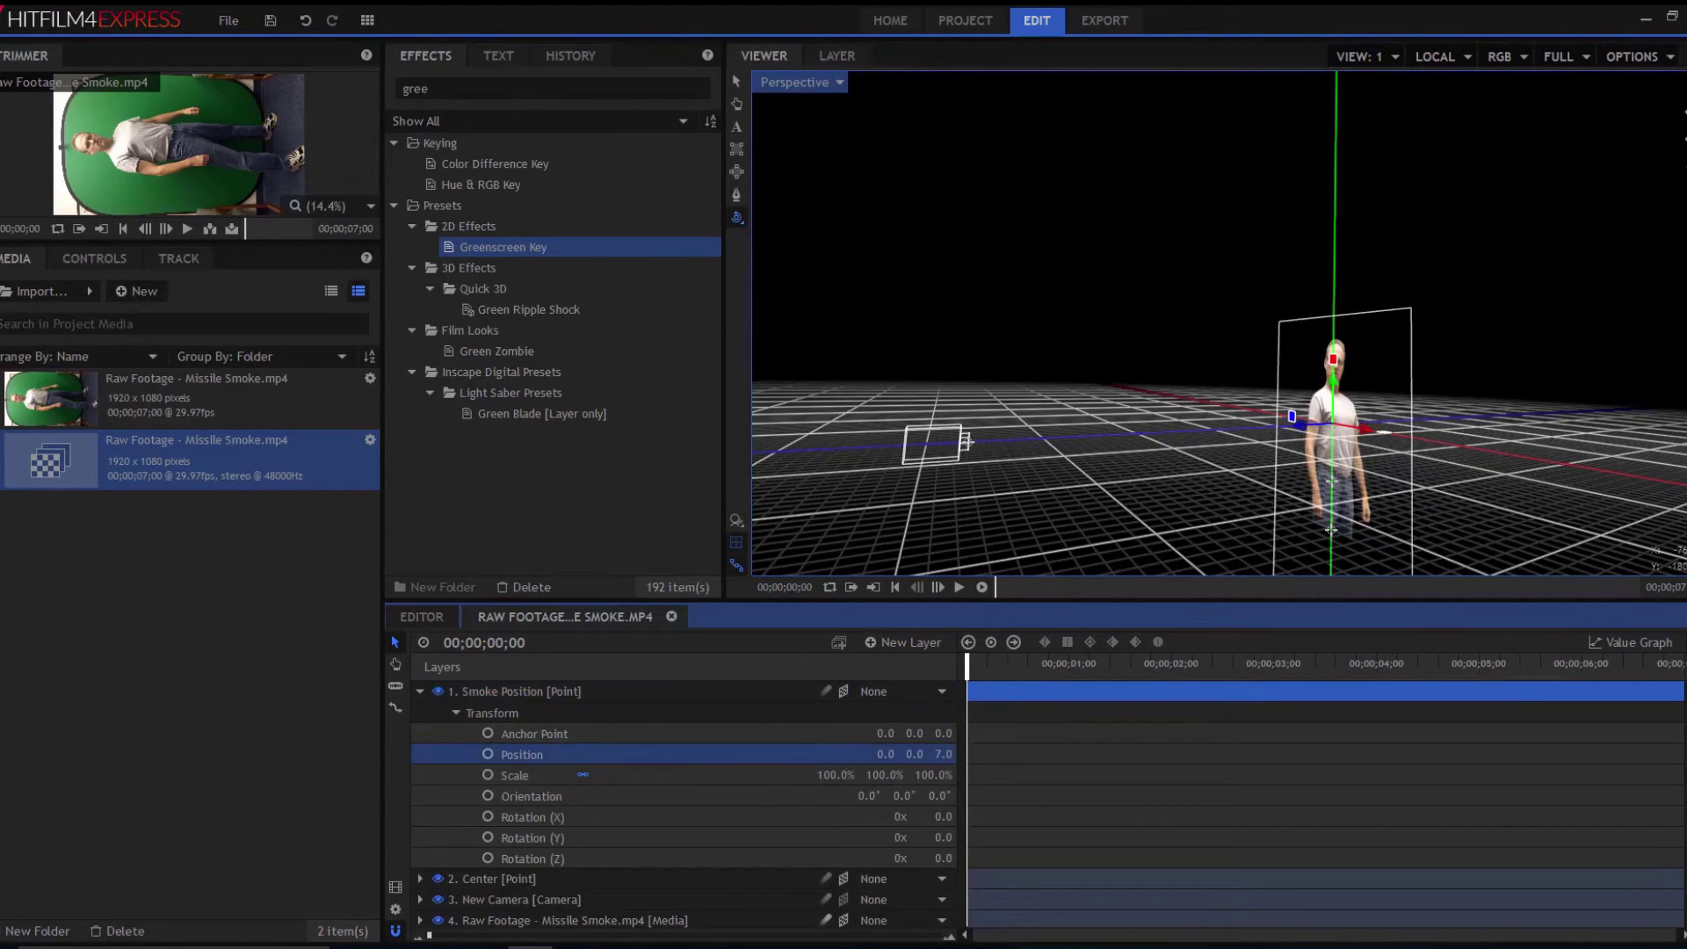
pyautogui.moveTo(939, 754)
pyautogui.mouseDown()
pyautogui.moveTo(1002, 754)
pyautogui.moveTo(908, 753)
pyautogui.mouseUp()
pyautogui.write('500')
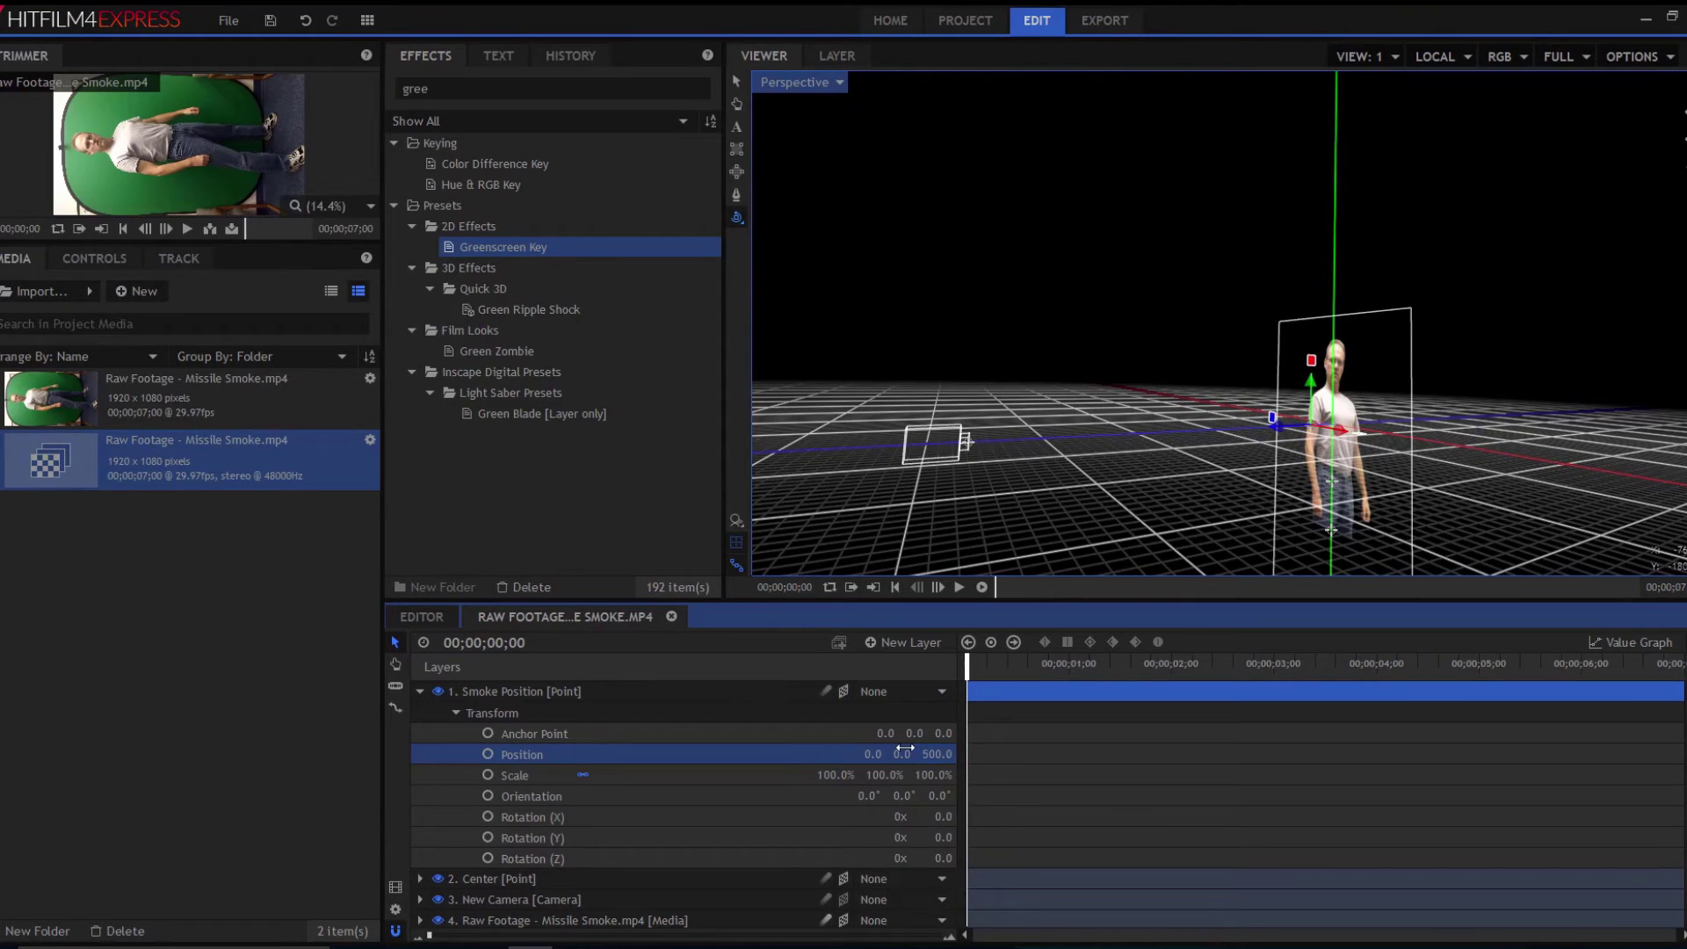
pyautogui.press('Return')
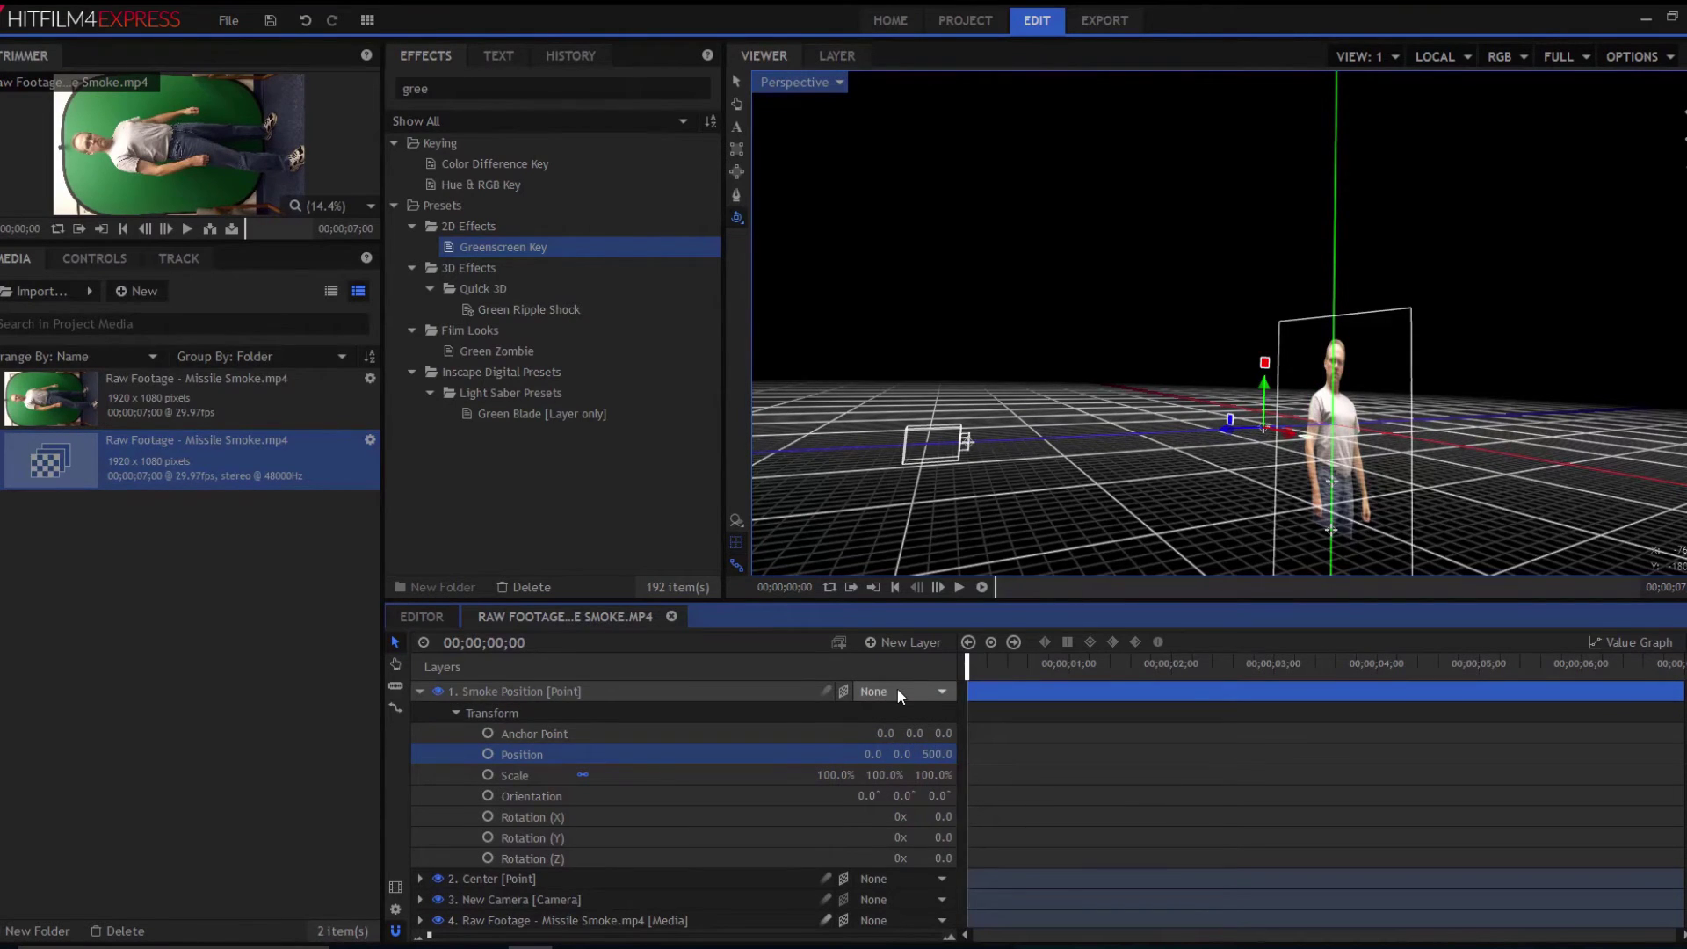
pyautogui.click(898, 696)
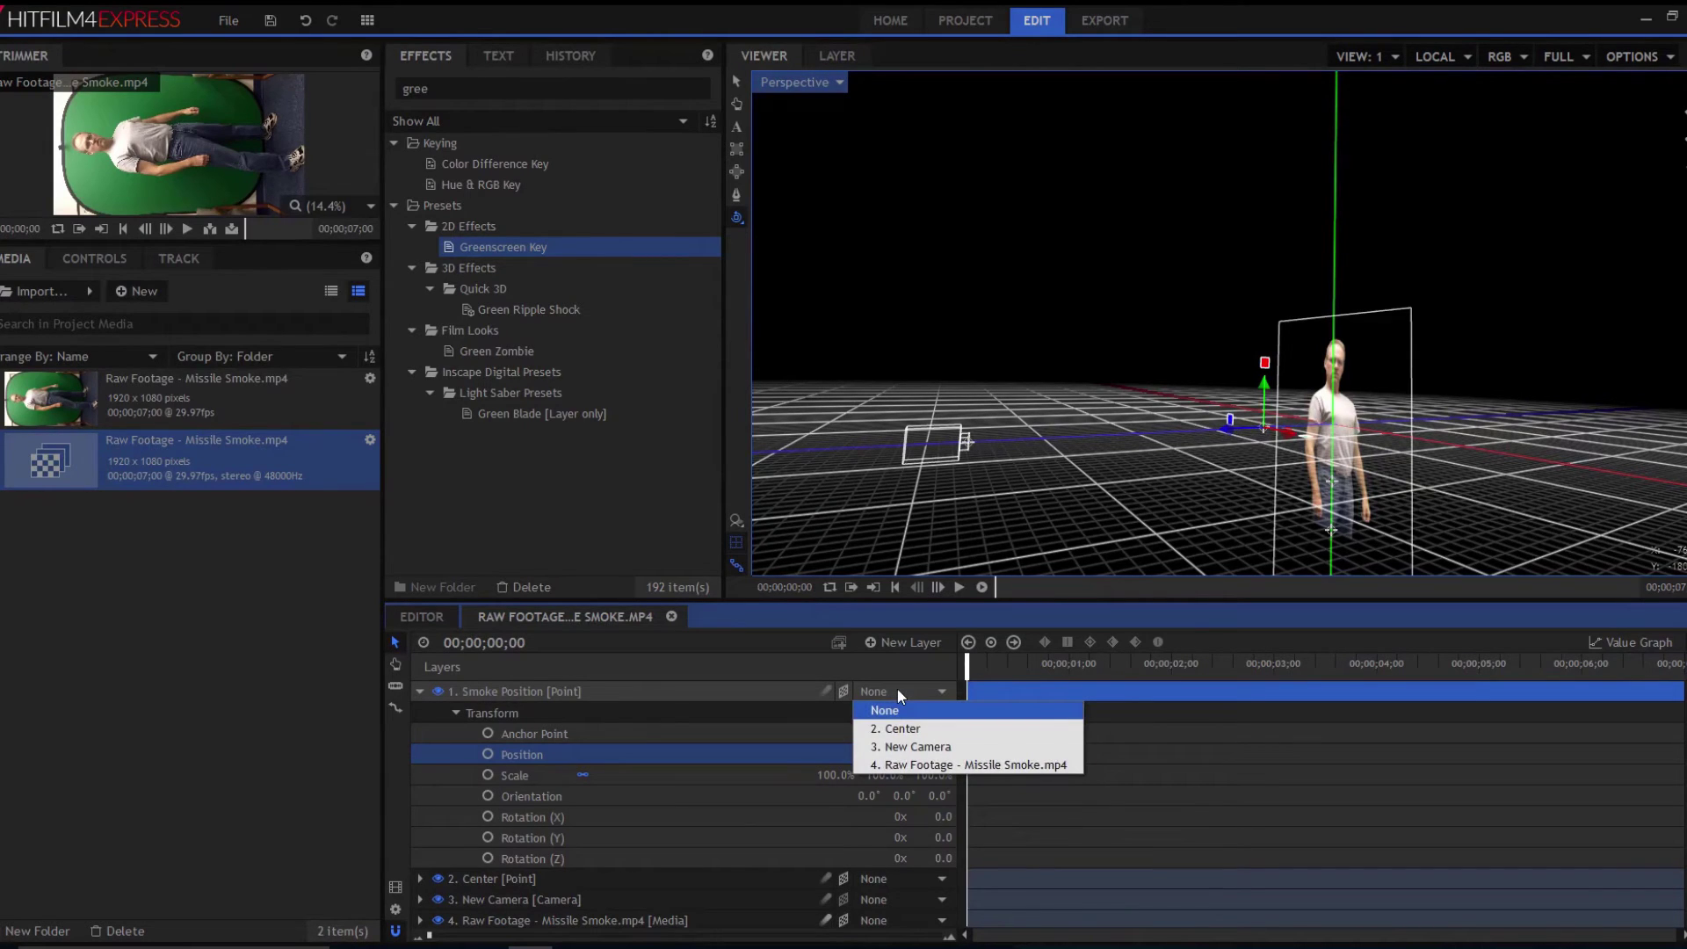
# - Parent Smoke Position to Center, set its Y position to 0, and collapse it
pyautogui.click(897, 727)
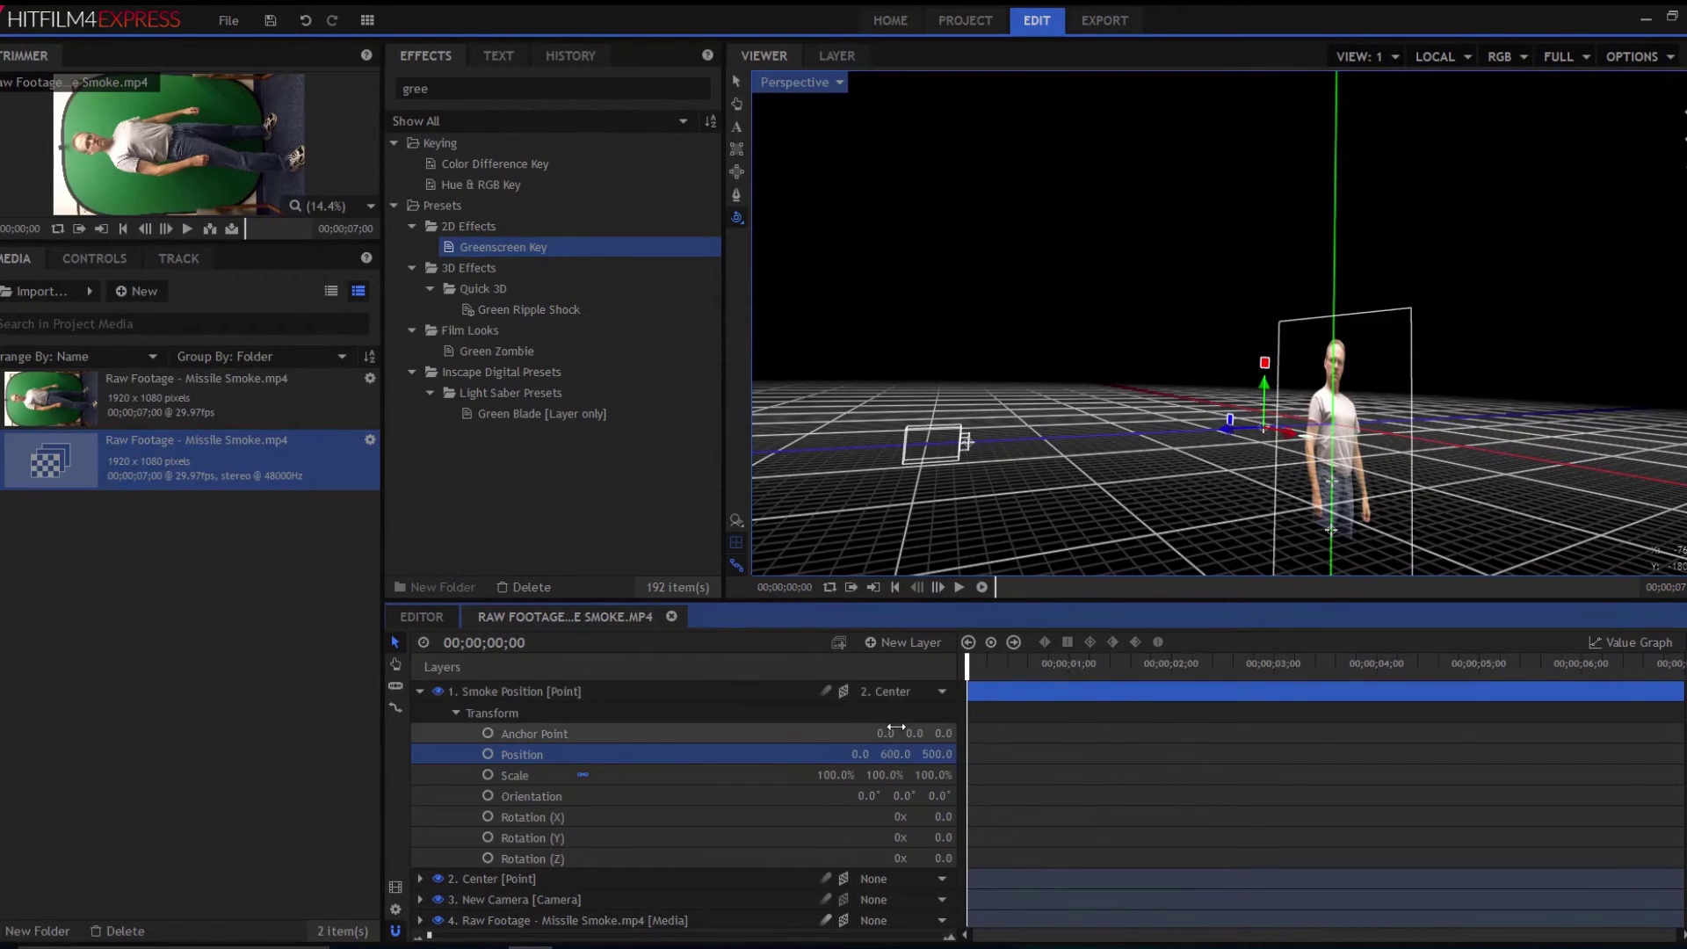
pyautogui.click(897, 755)
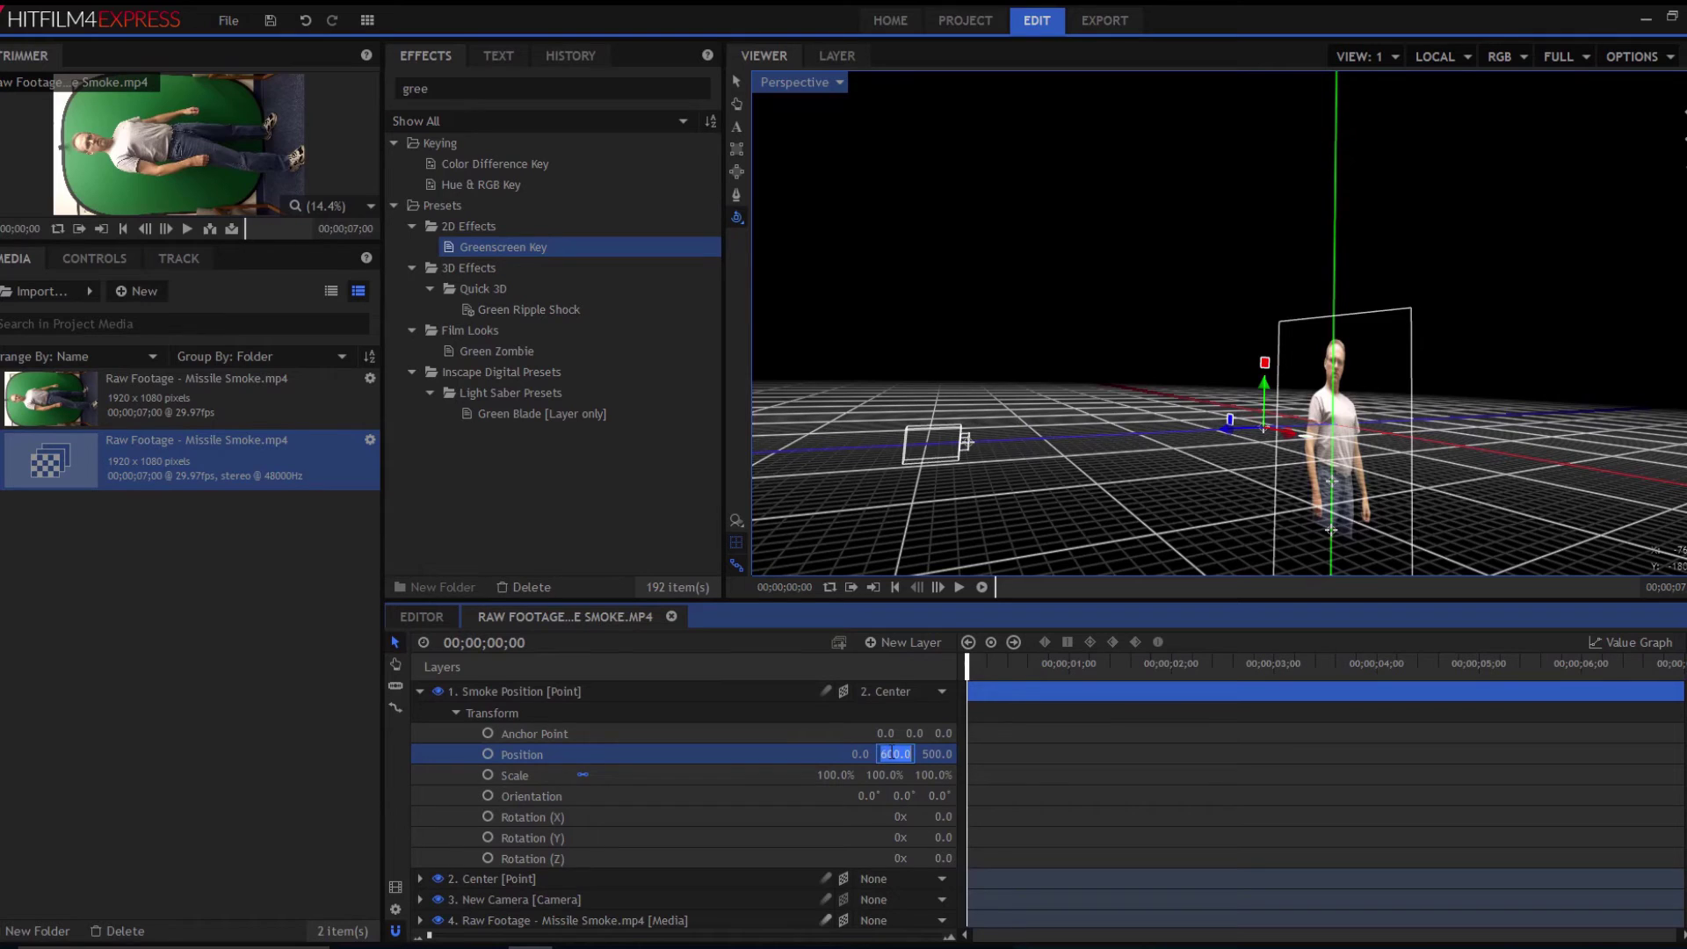
pyautogui.write('0')
pyautogui.press('Return')
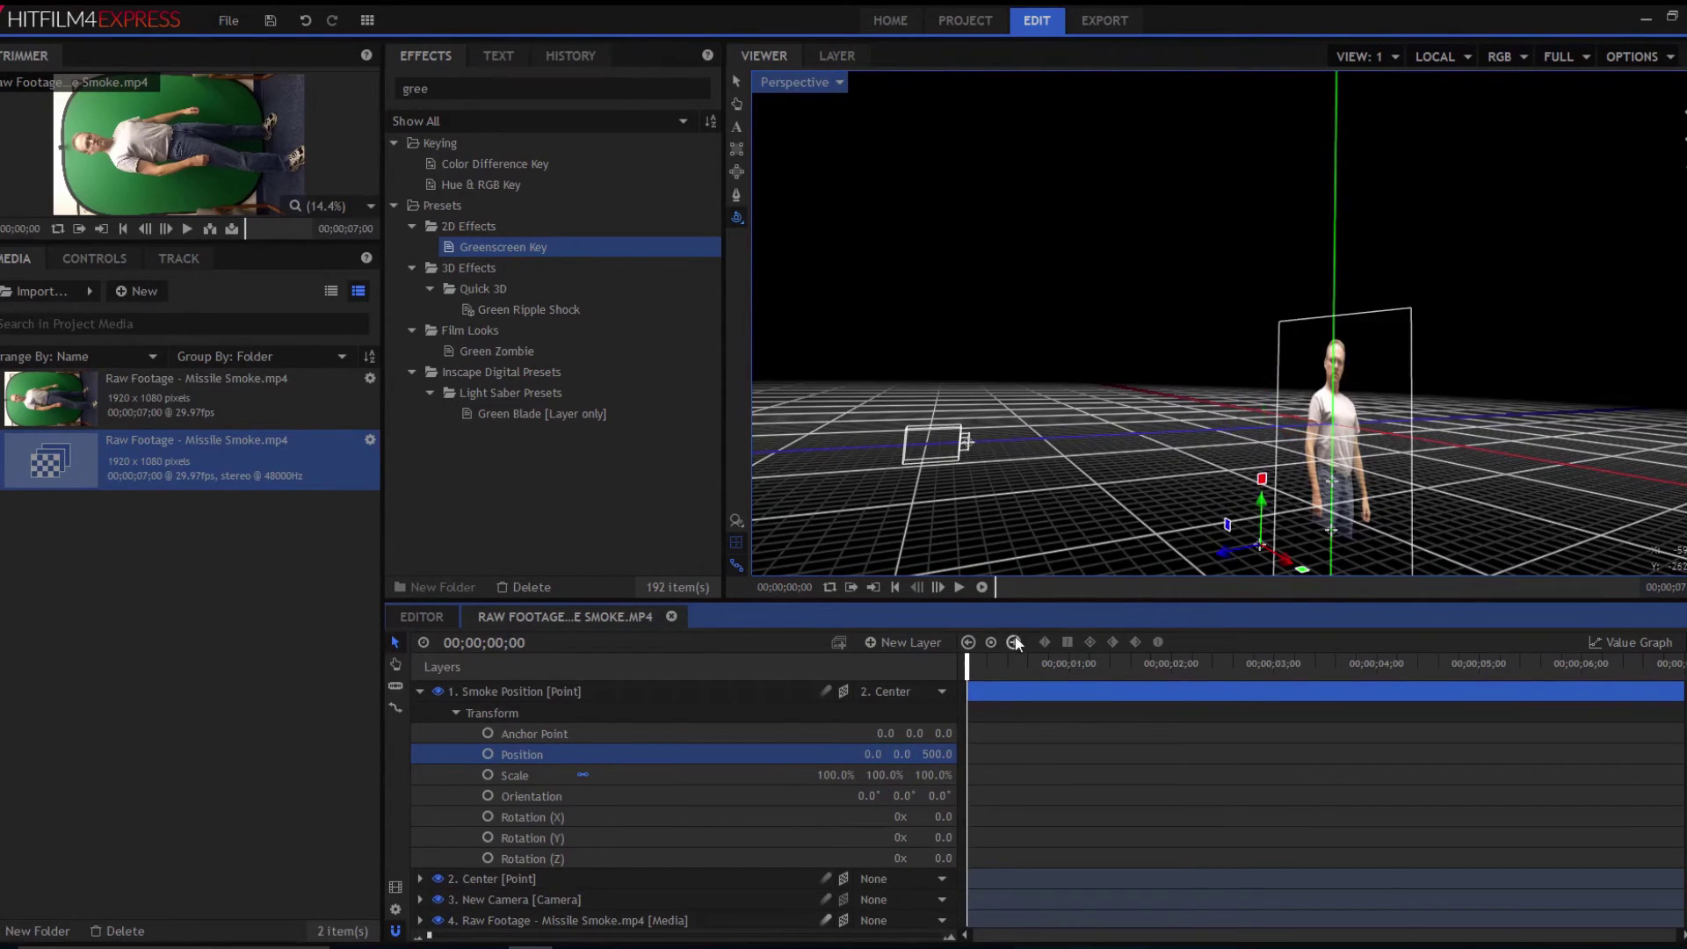
pyautogui.click(420, 691)
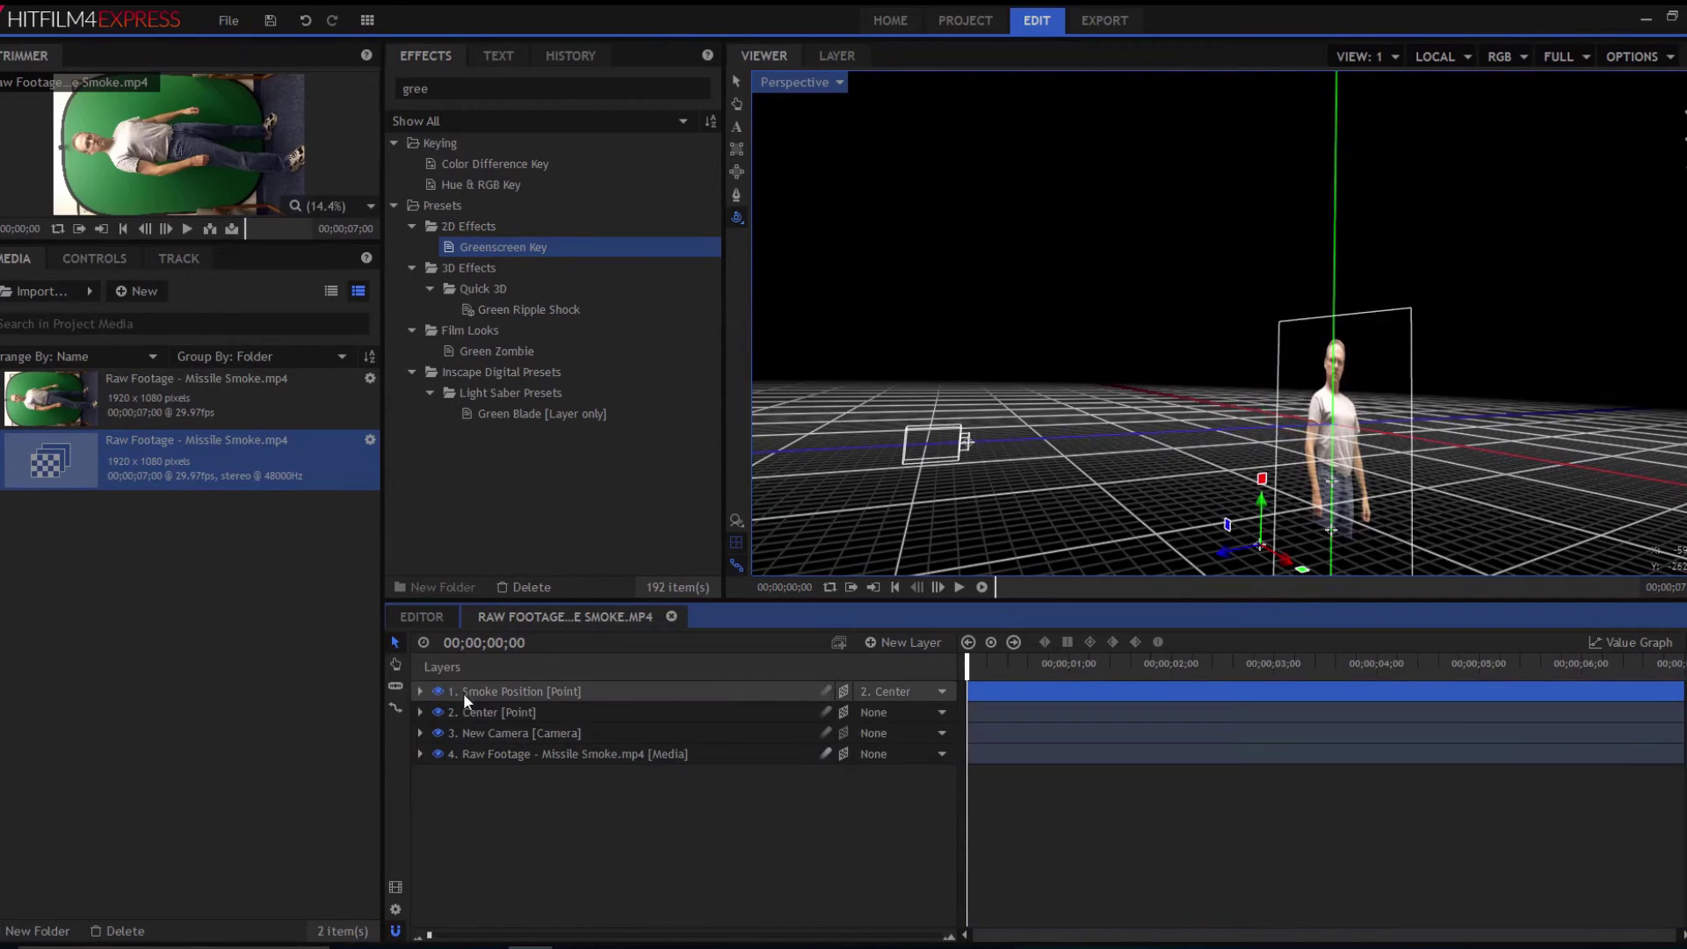
pyautogui.keyDown('ctrl'); pyautogui.click(473, 712); pyautogui.keyUp('ctrl')
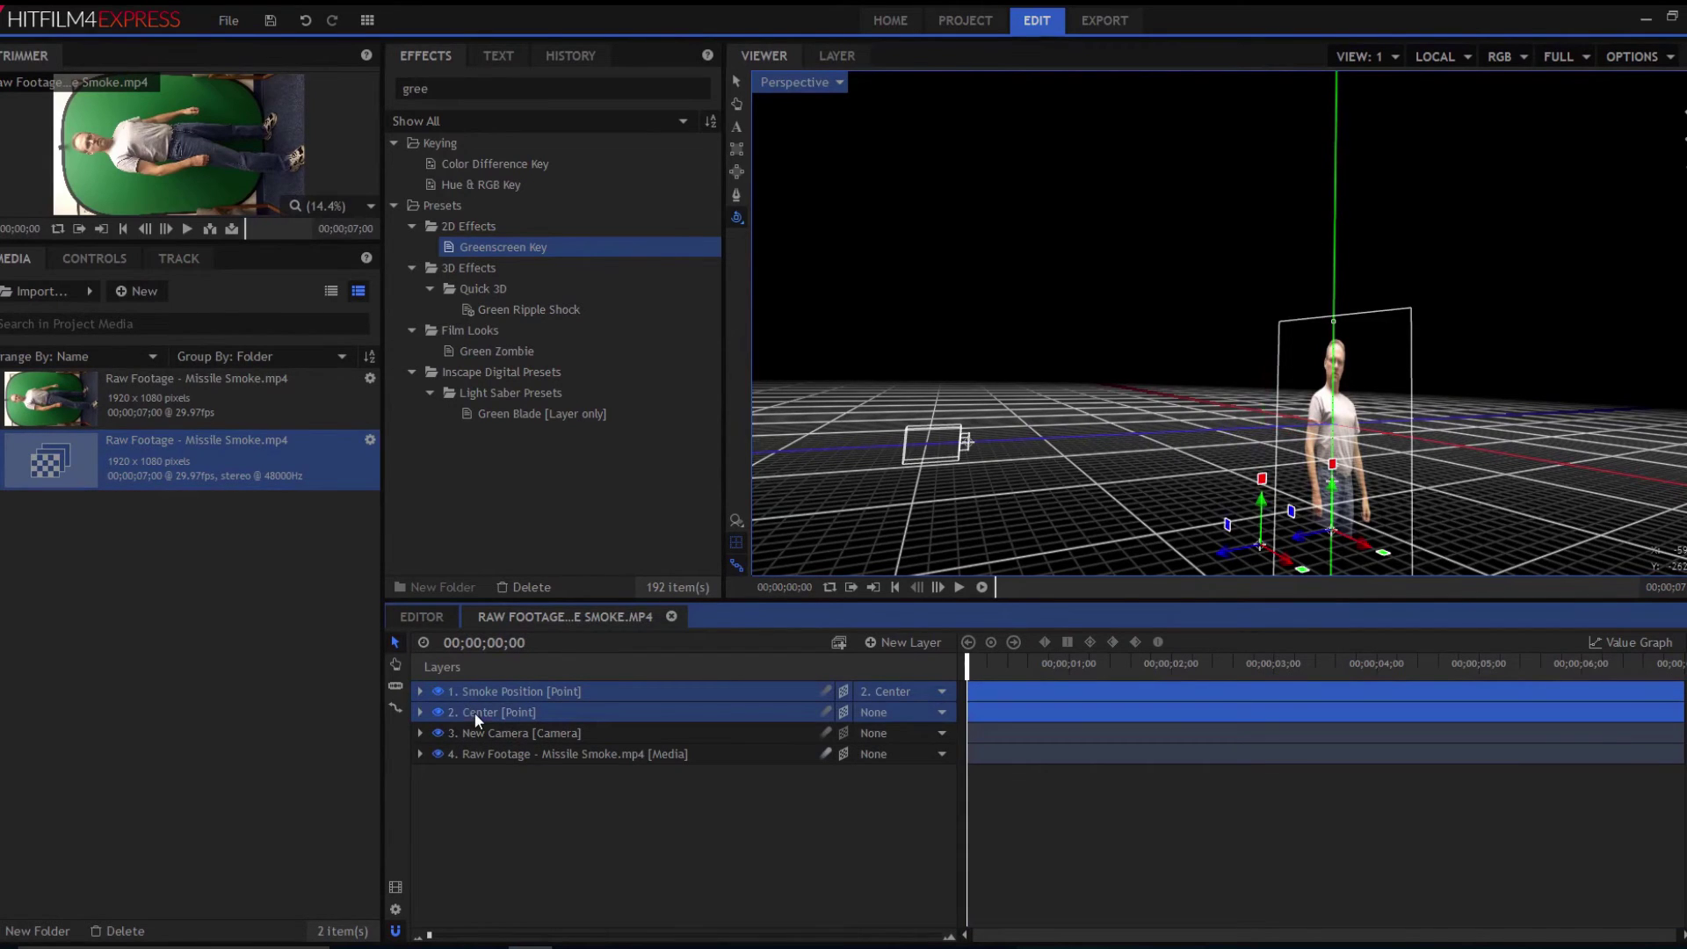
# - Scrub the timeline back and forth to preview the point orbiting Center
pyautogui.moveTo(968, 664); pyautogui.dragTo(1014, 666)
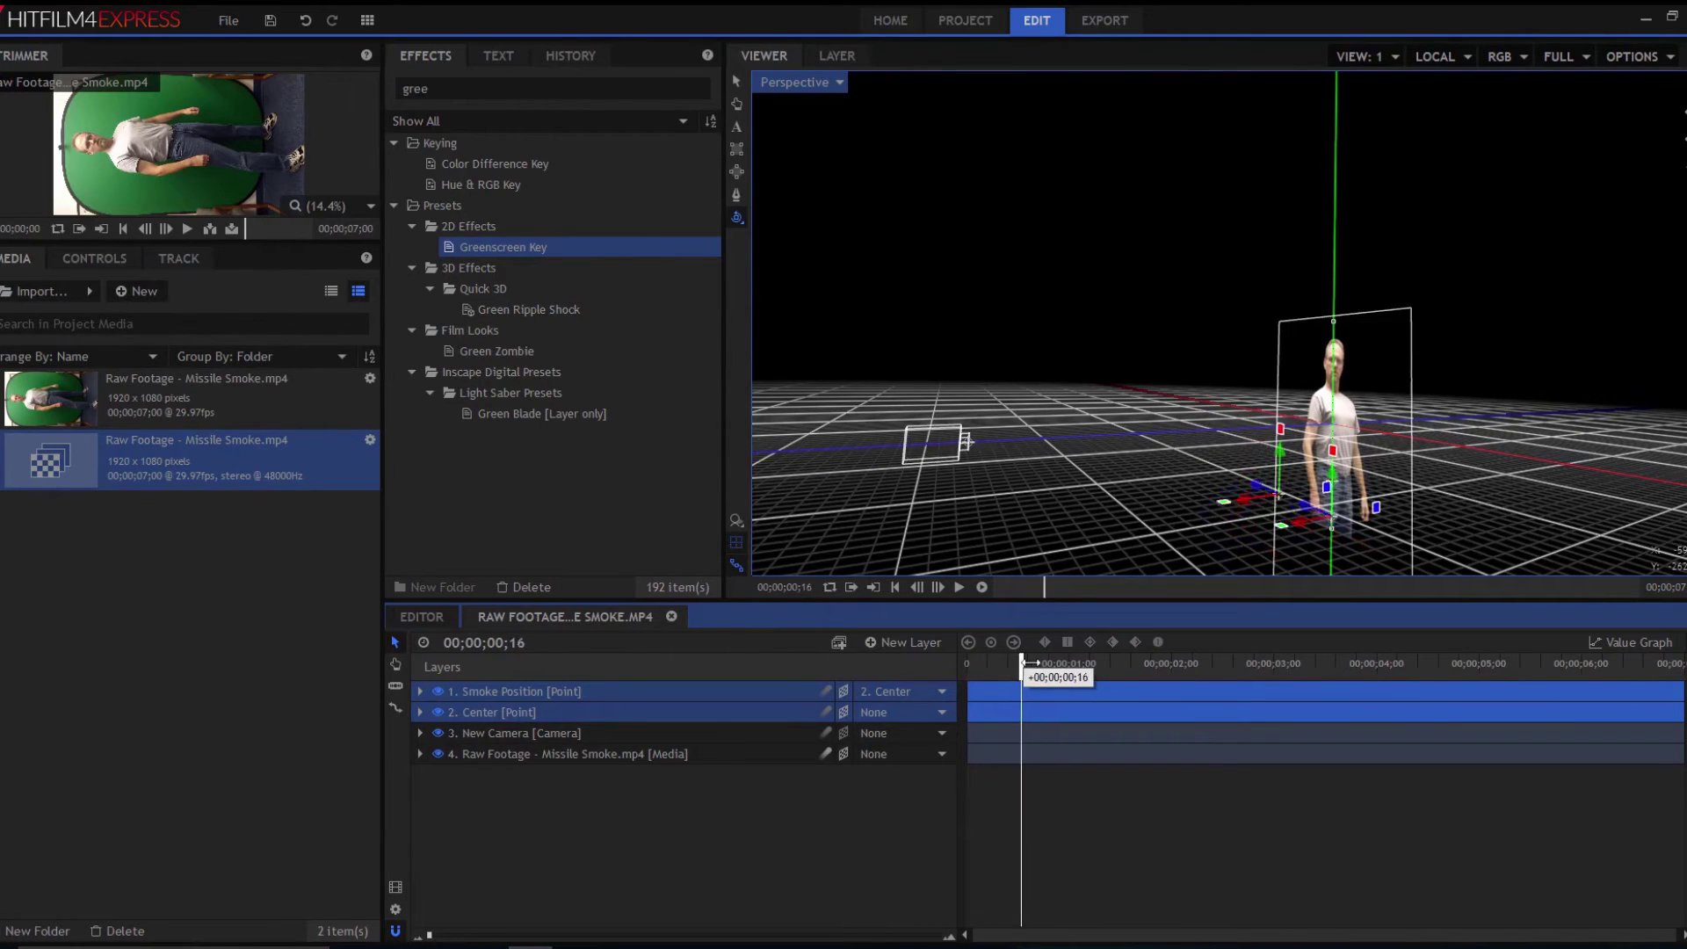
pyautogui.moveTo(1015, 667)
pyautogui.mouseDown()
pyautogui.moveTo(1105, 643)
pyautogui.moveTo(1282, 649)
pyautogui.mouseUp()
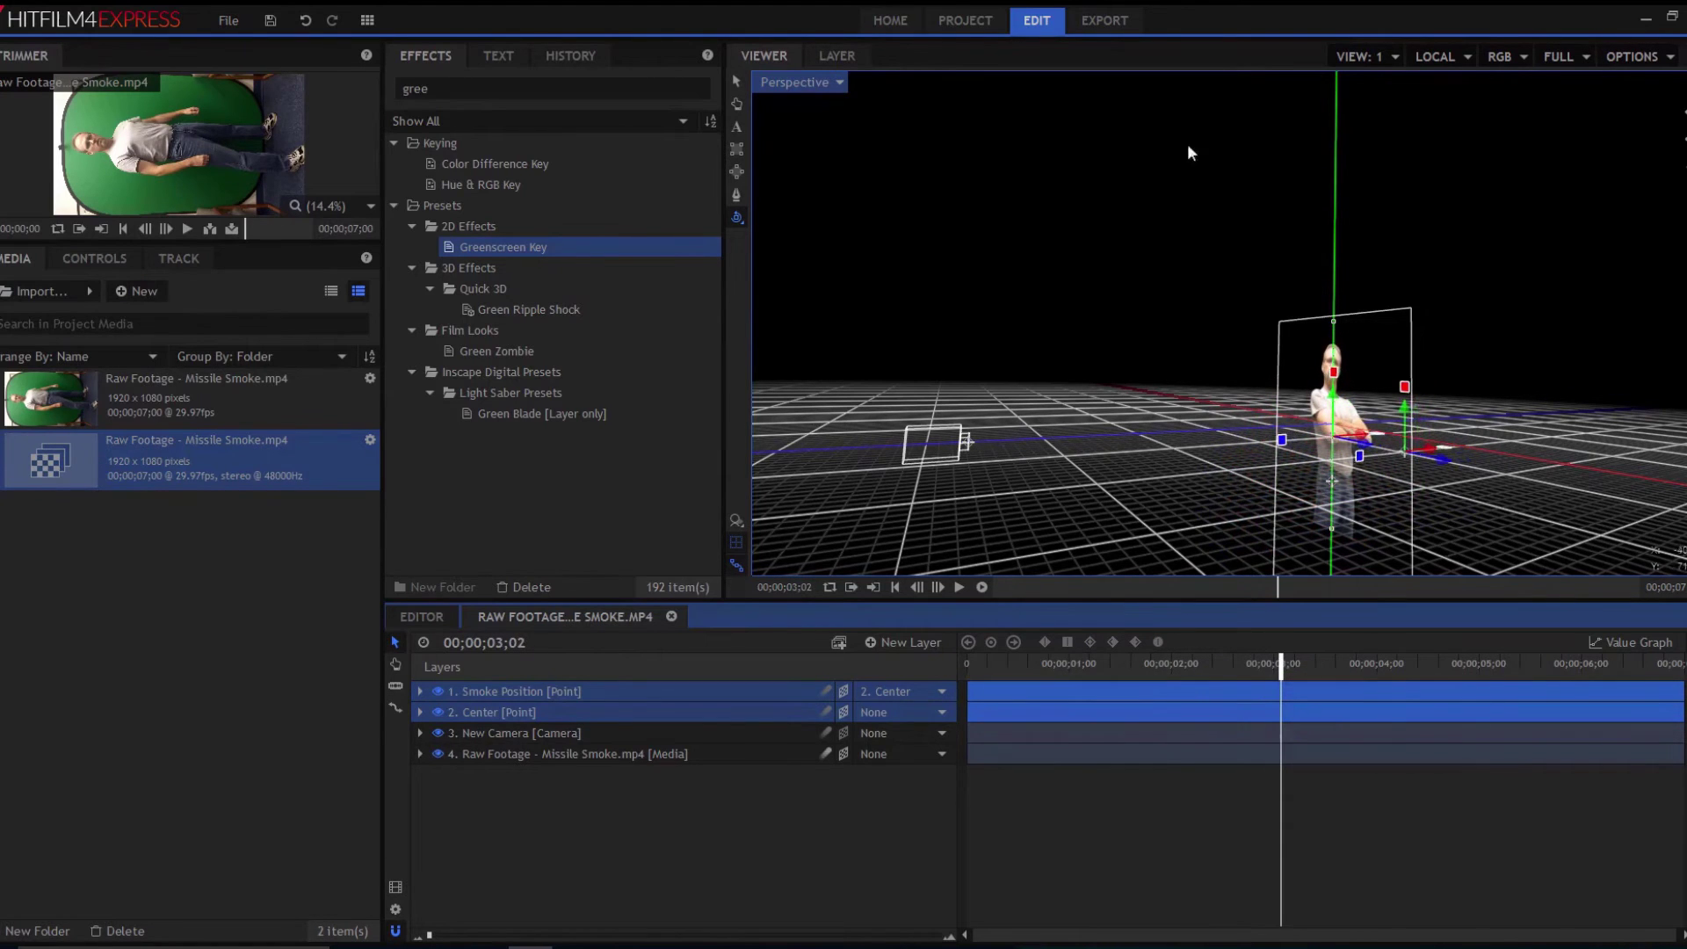
pyautogui.moveTo(1176, 410)
pyautogui.mouseDown()
pyautogui.moveTo(1066, 410)
pyautogui.moveTo(1224, 586)
pyautogui.mouseUp()
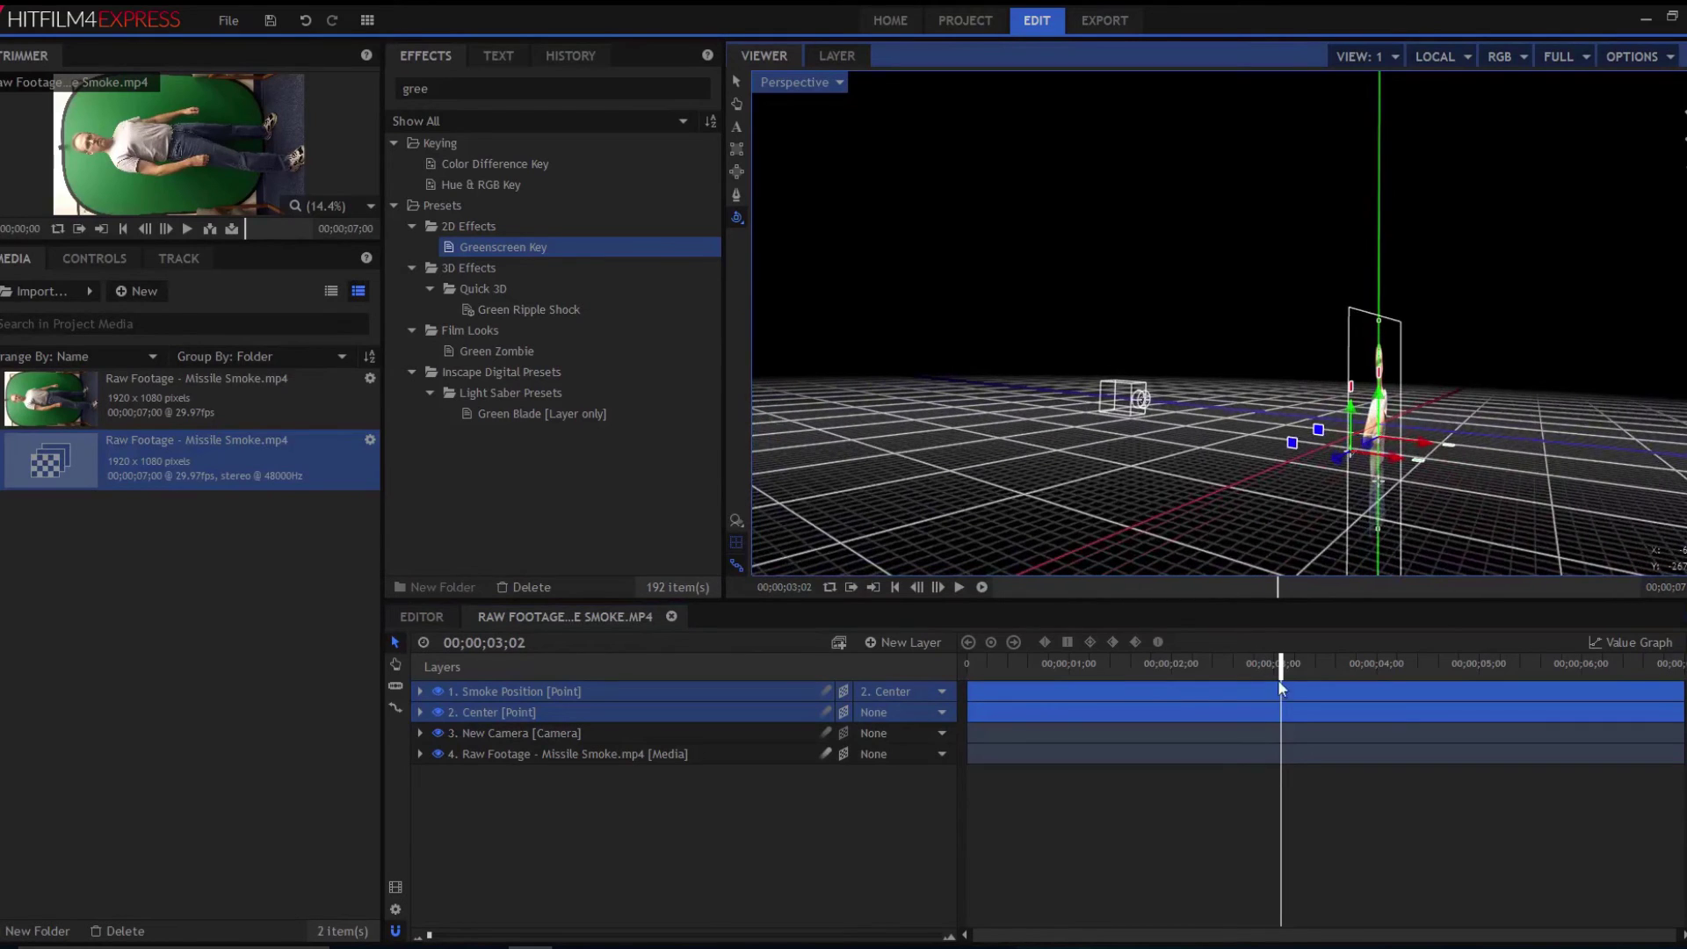
pyautogui.moveTo(1278, 679); pyautogui.dragTo(1484, 626)
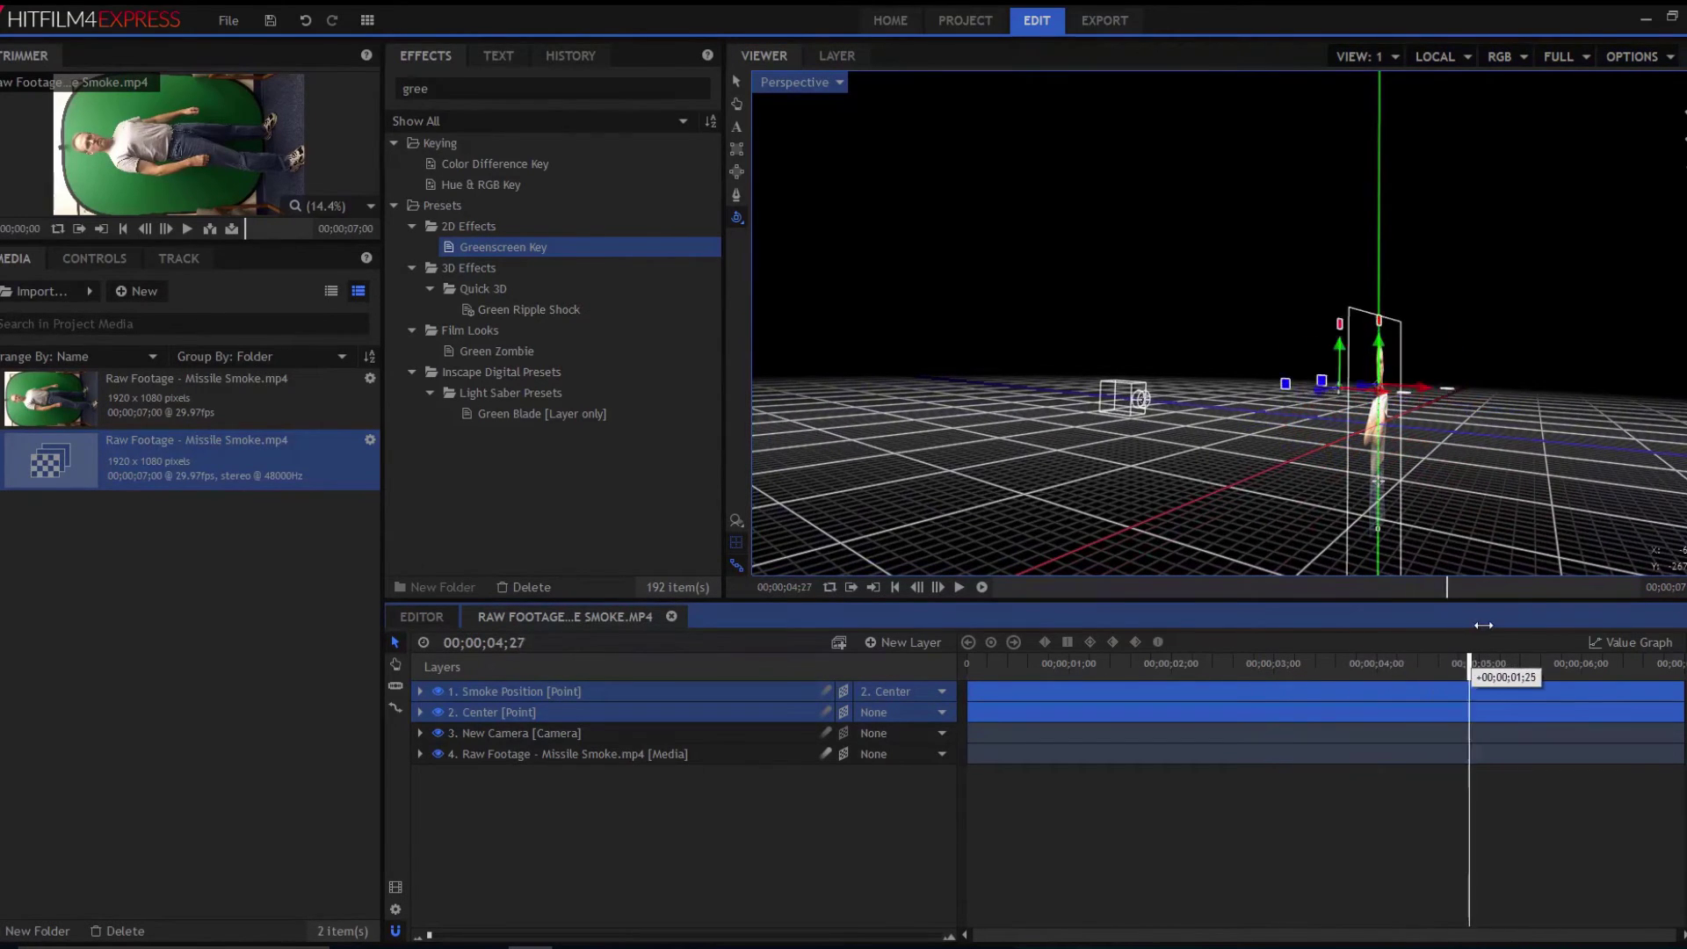
pyautogui.moveTo(1483, 626); pyautogui.dragTo(1081, 641)
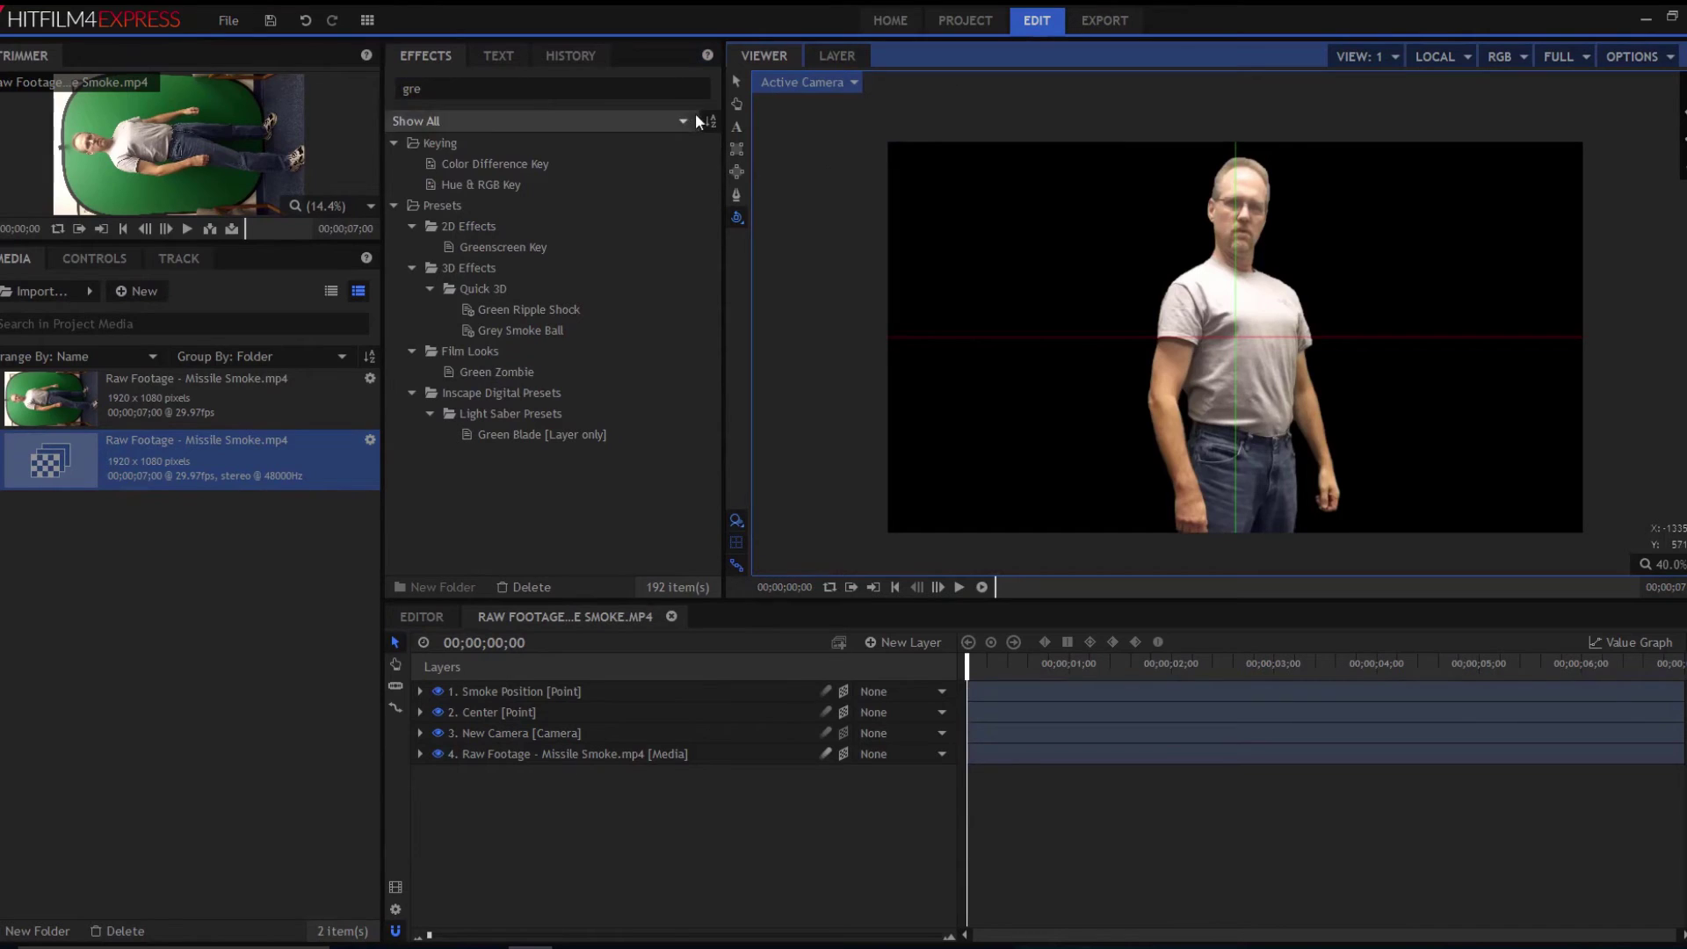
# - Search Effects for 'miss' and add Missile Smoke as a new layer
pyautogui.doubleClick(645, 88)
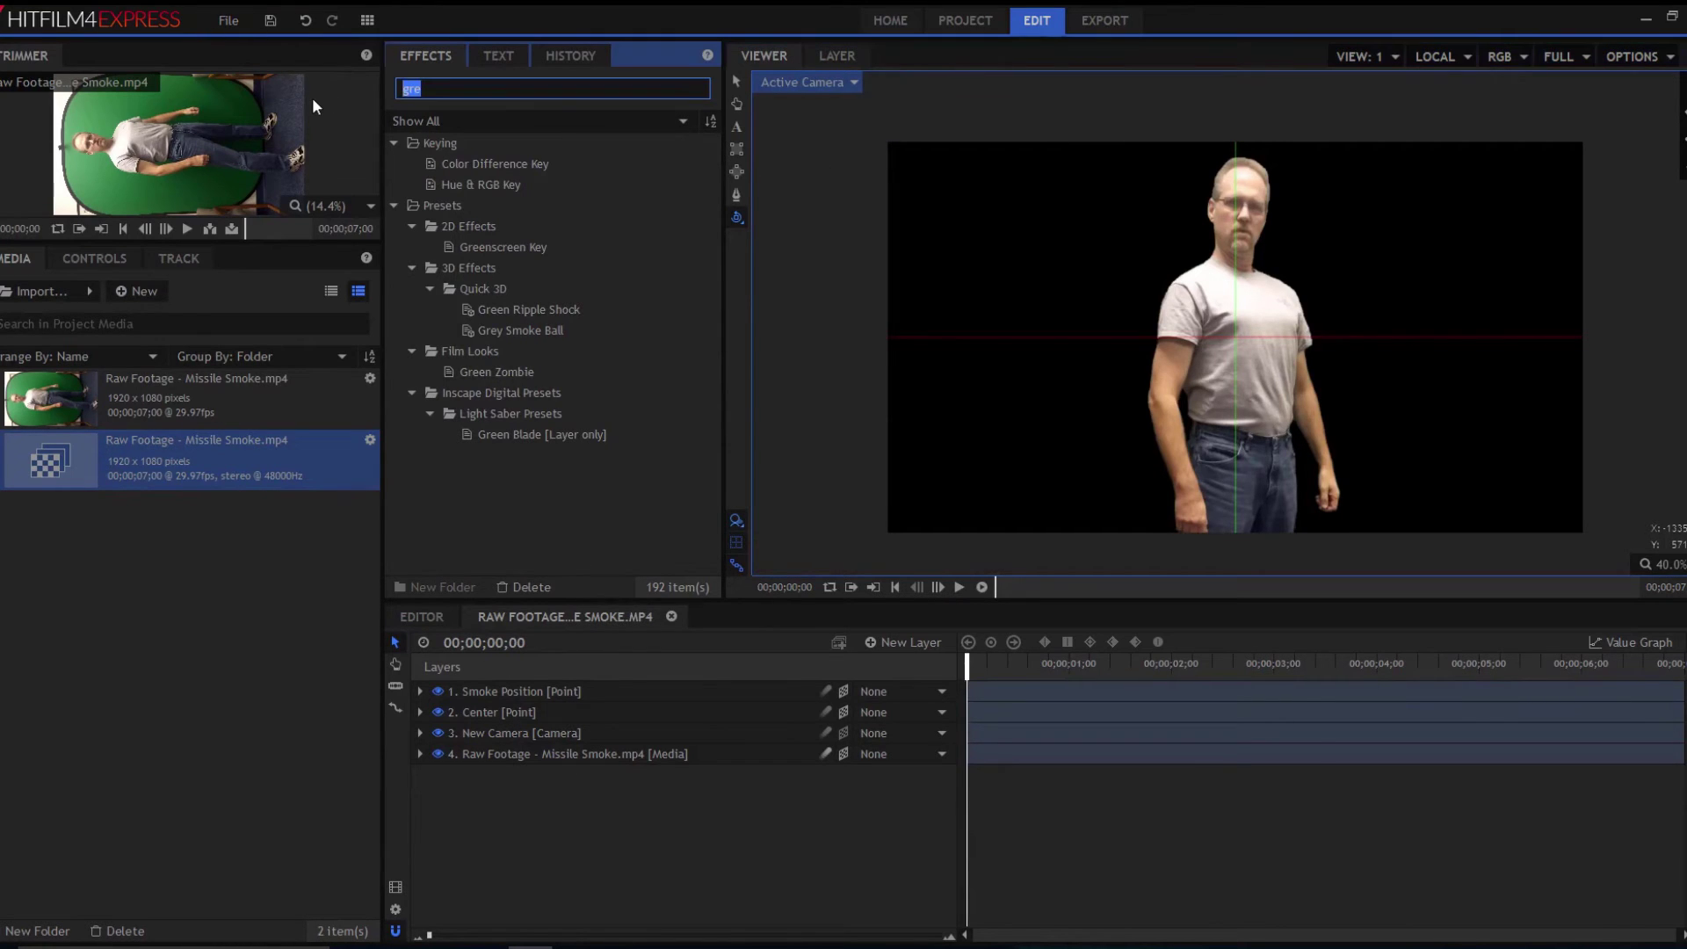
pyautogui.write('miss')
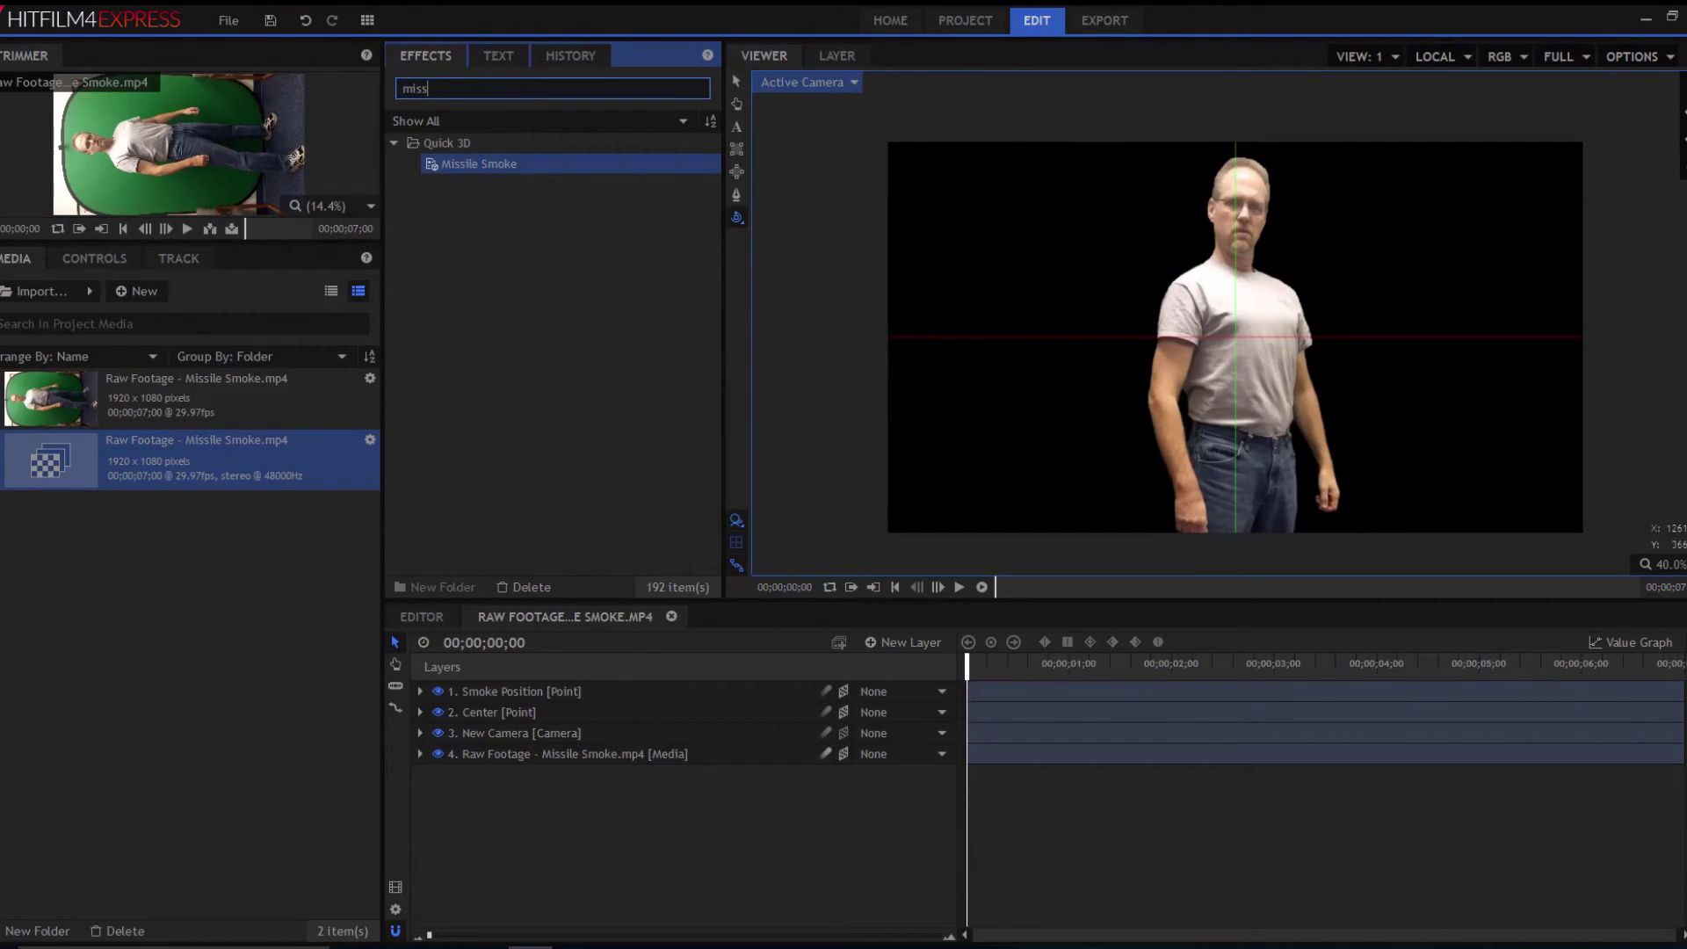
pyautogui.moveTo(457, 163); pyautogui.dragTo(511, 746)
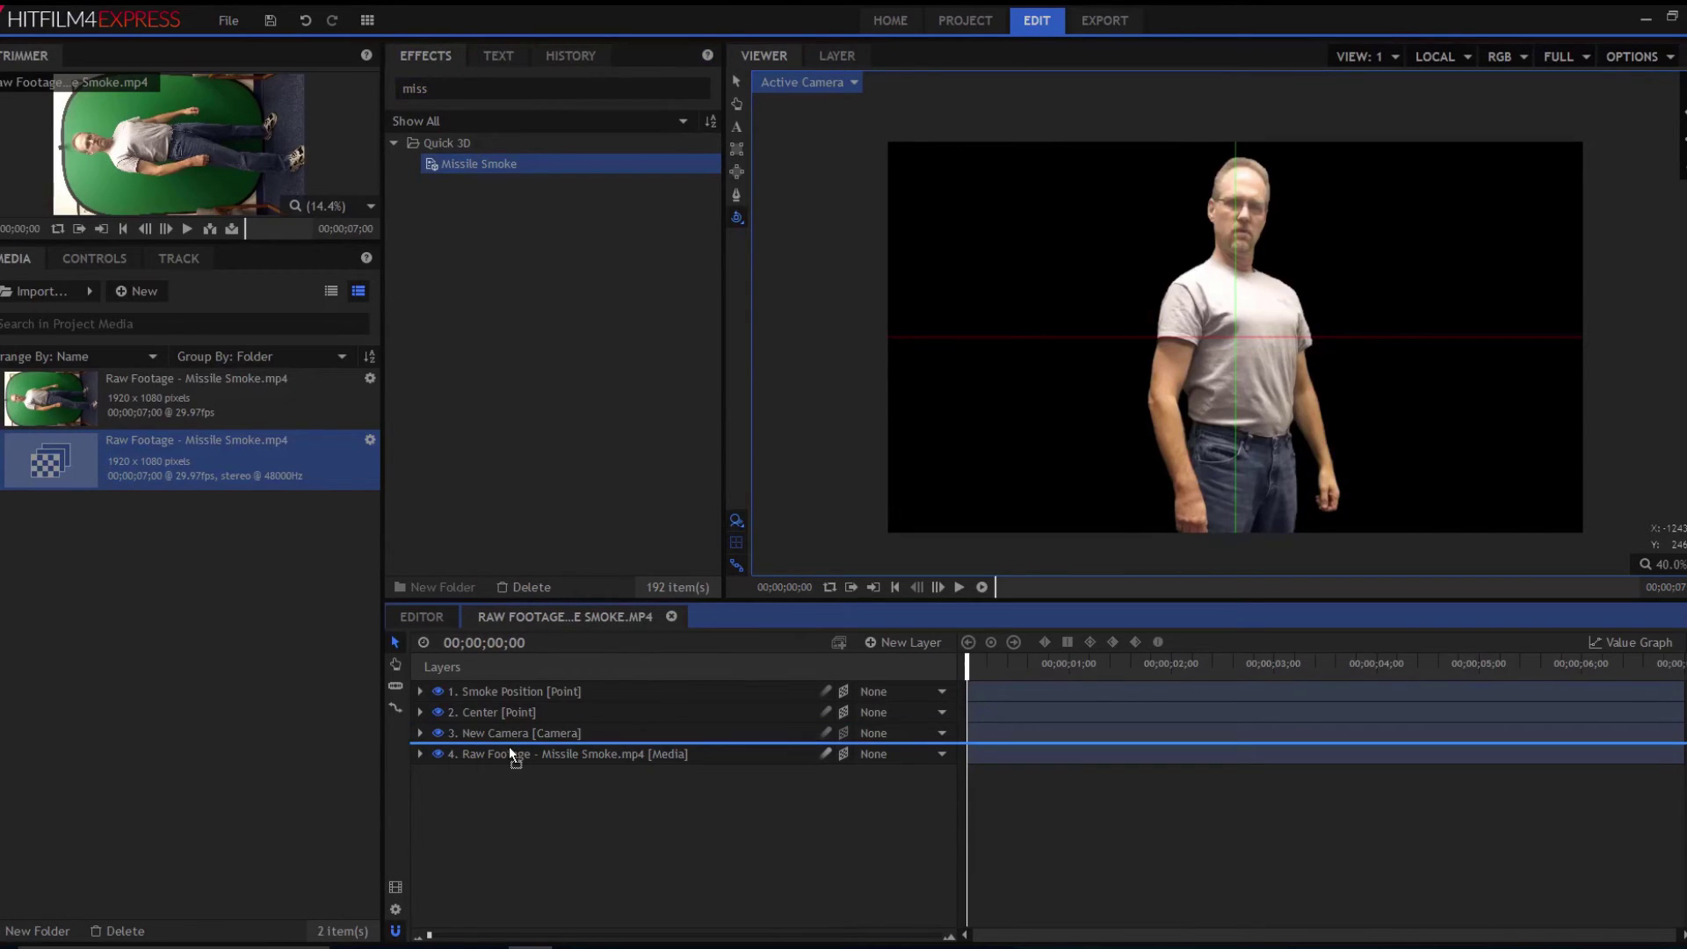
pyautogui.moveTo(509, 746); pyautogui.dragTo(509, 746)
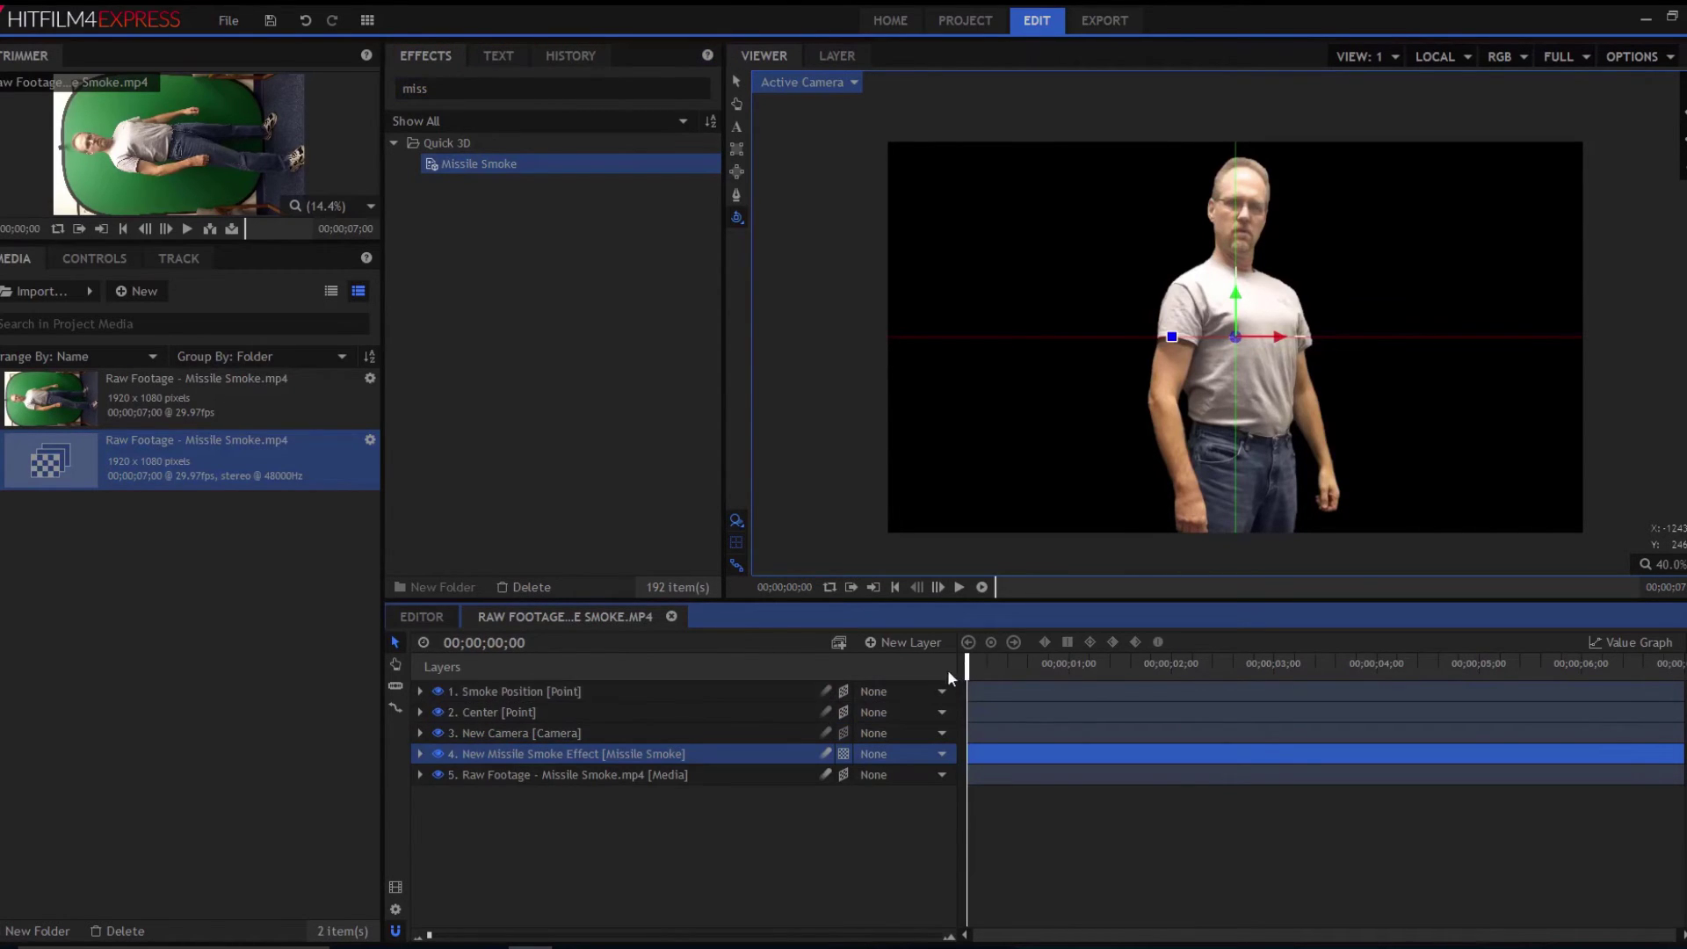
pyautogui.moveTo(969, 663); pyautogui.dragTo(1299, 660)
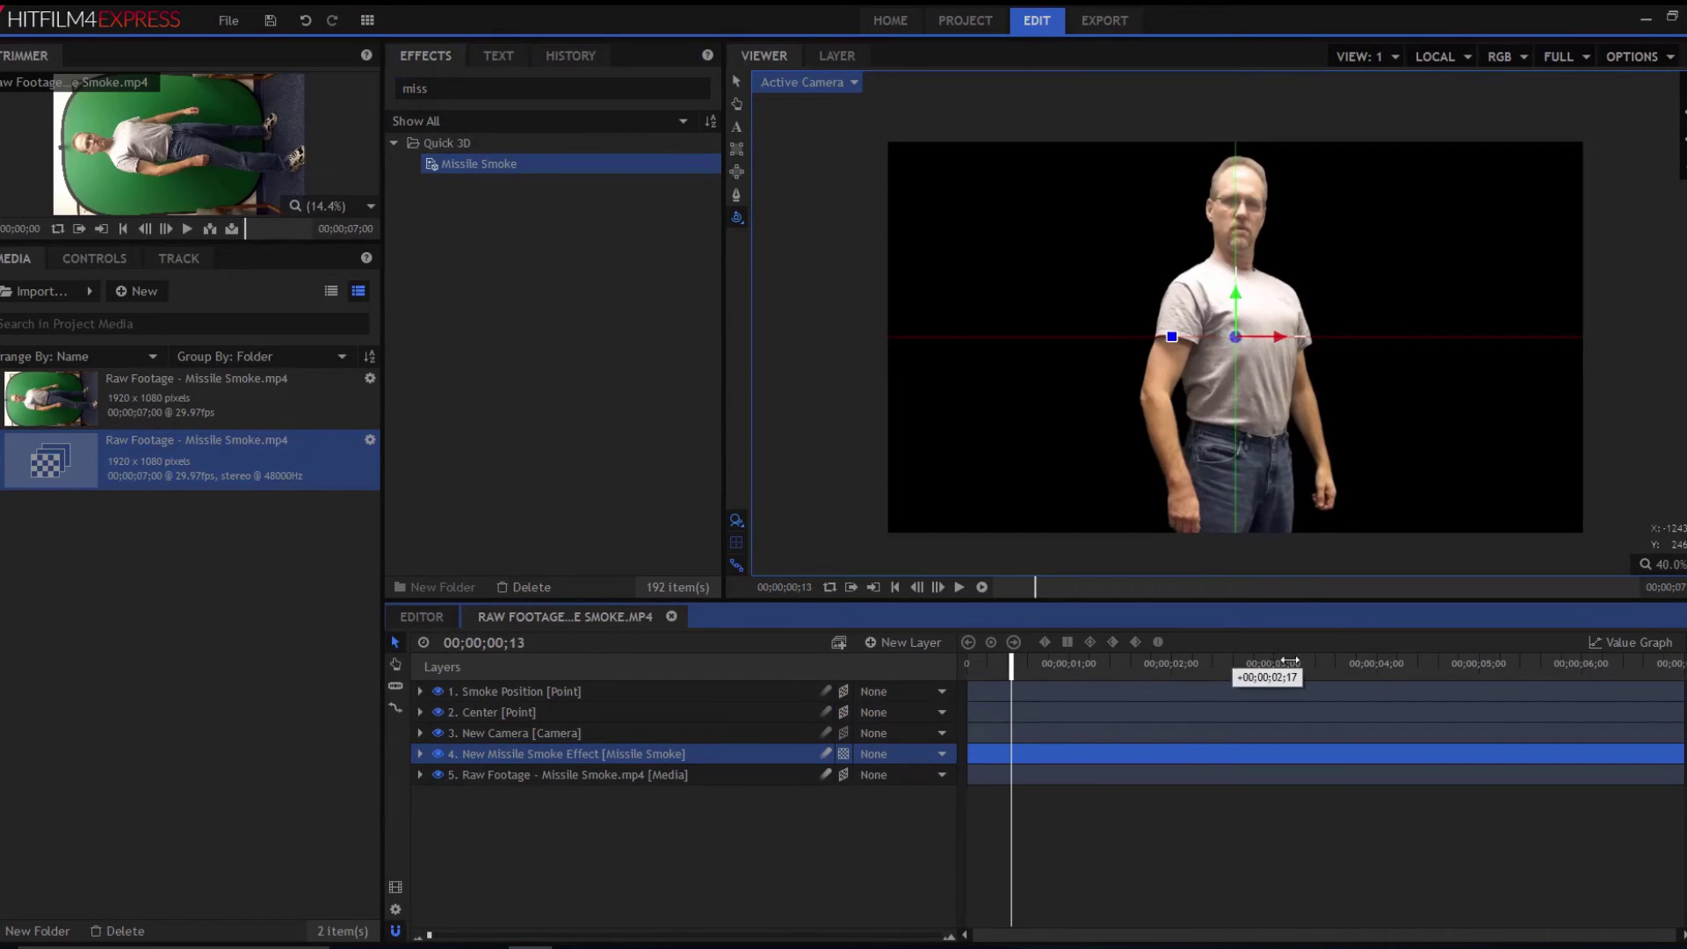
# - Switch the viewer to Perspective and set the smoke layer to 3D Unrolled
pyautogui.click(793, 77)
pyautogui.click(802, 131)
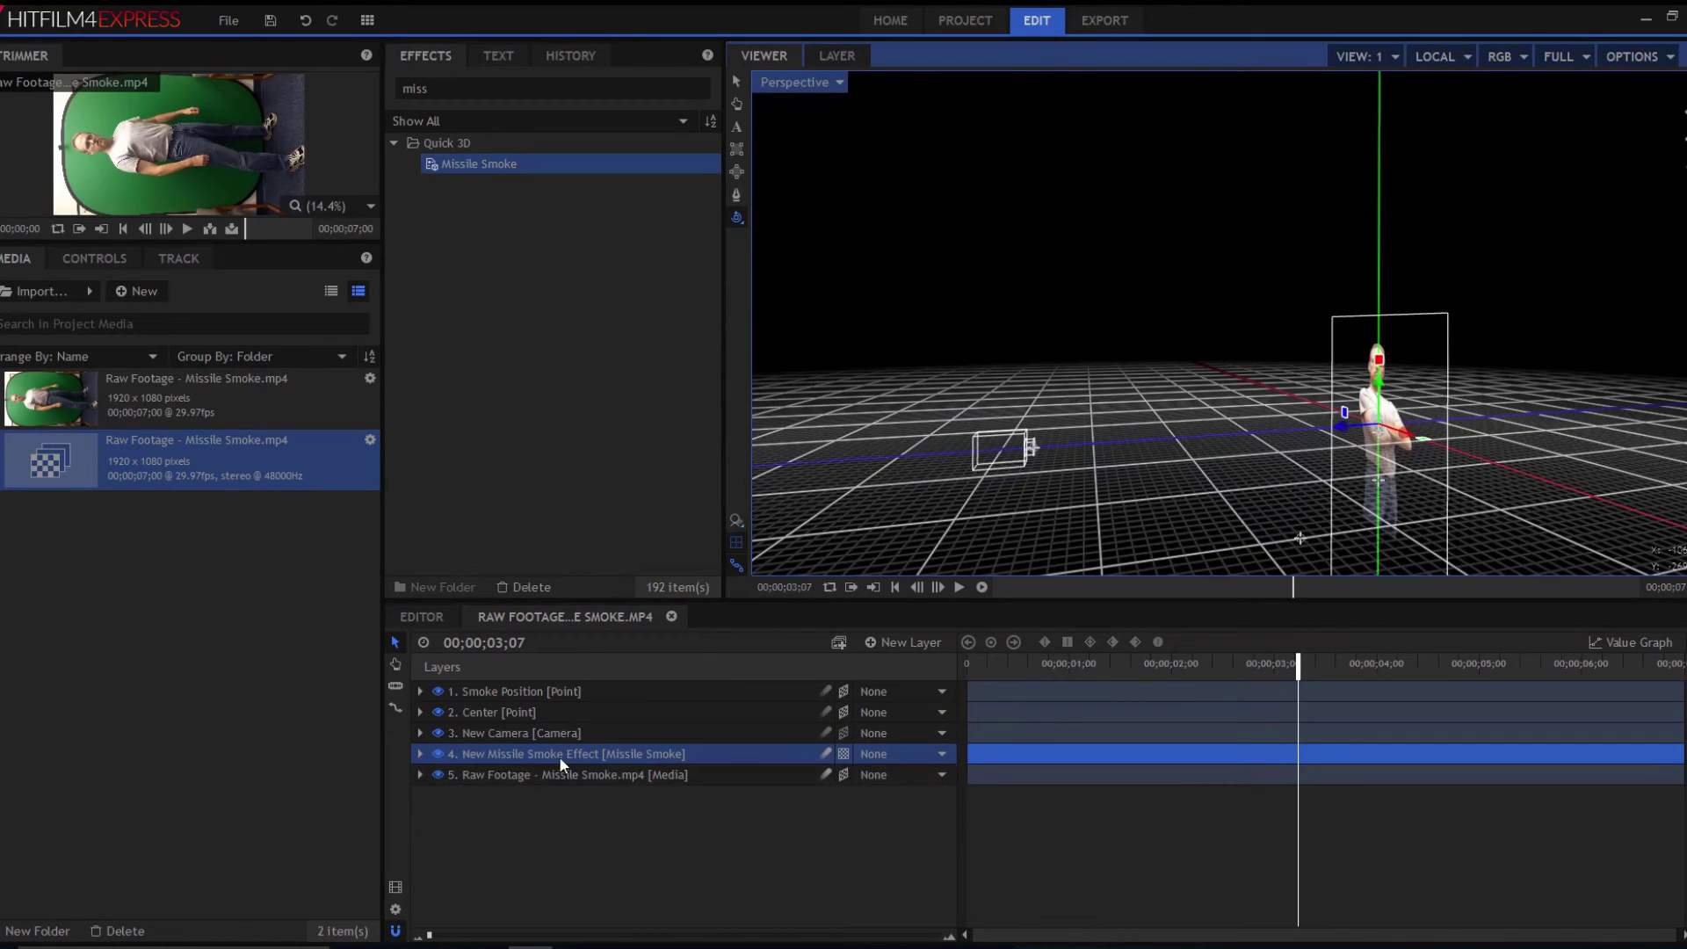
pyautogui.click(841, 756)
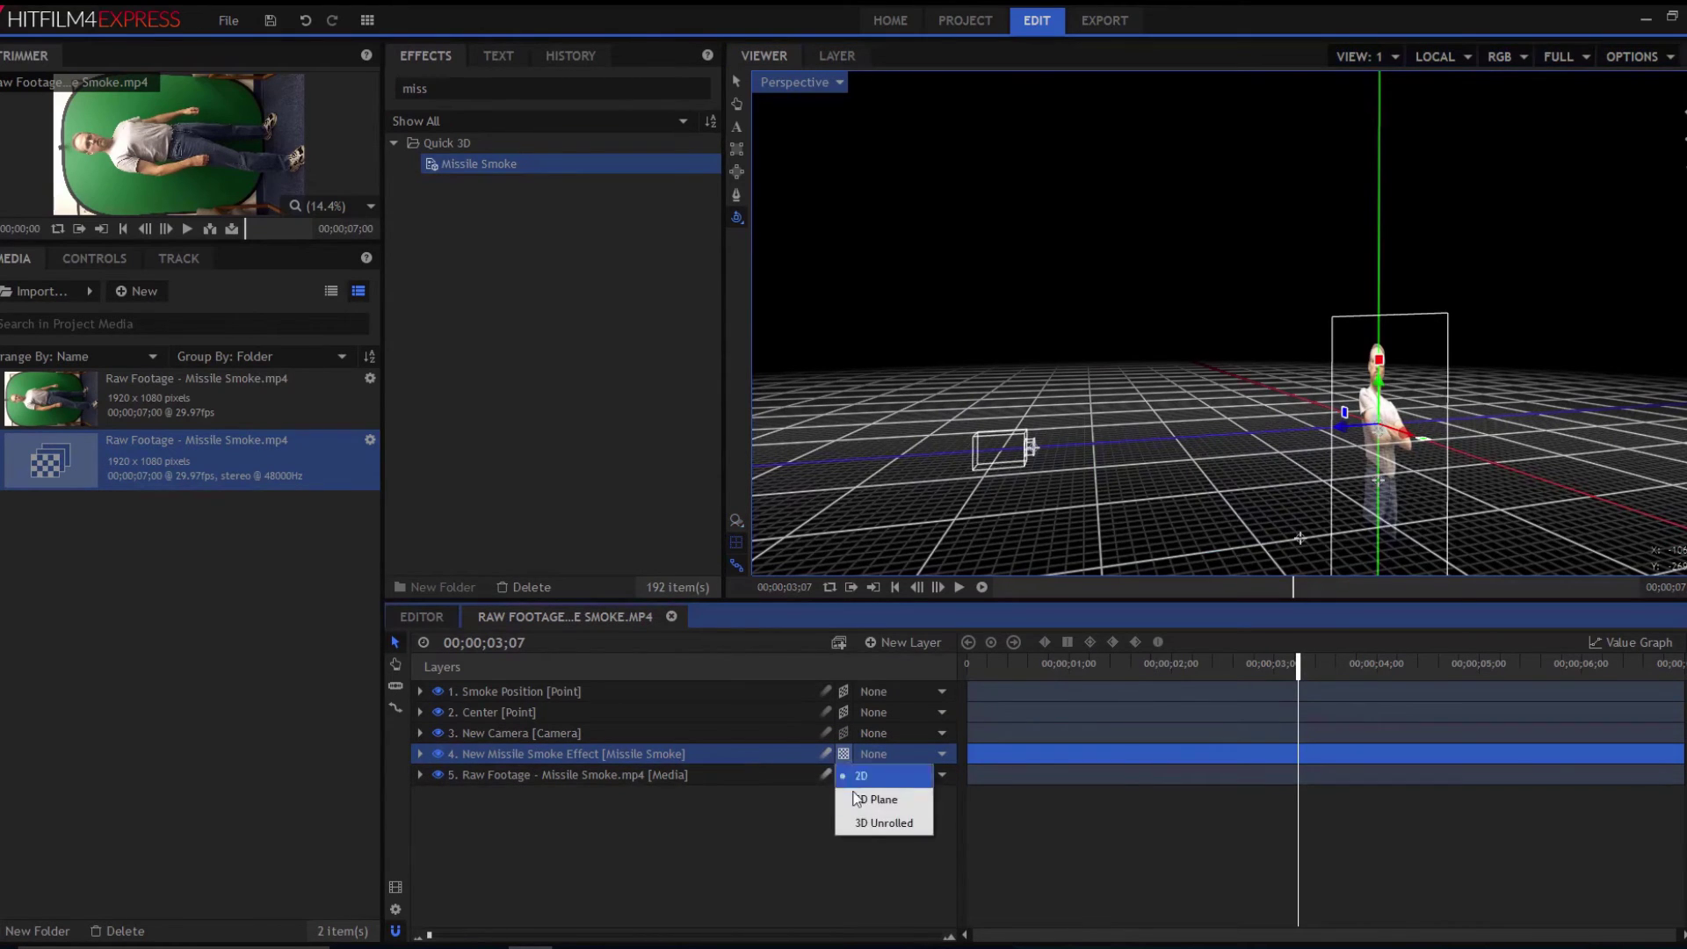
pyautogui.click(879, 825)
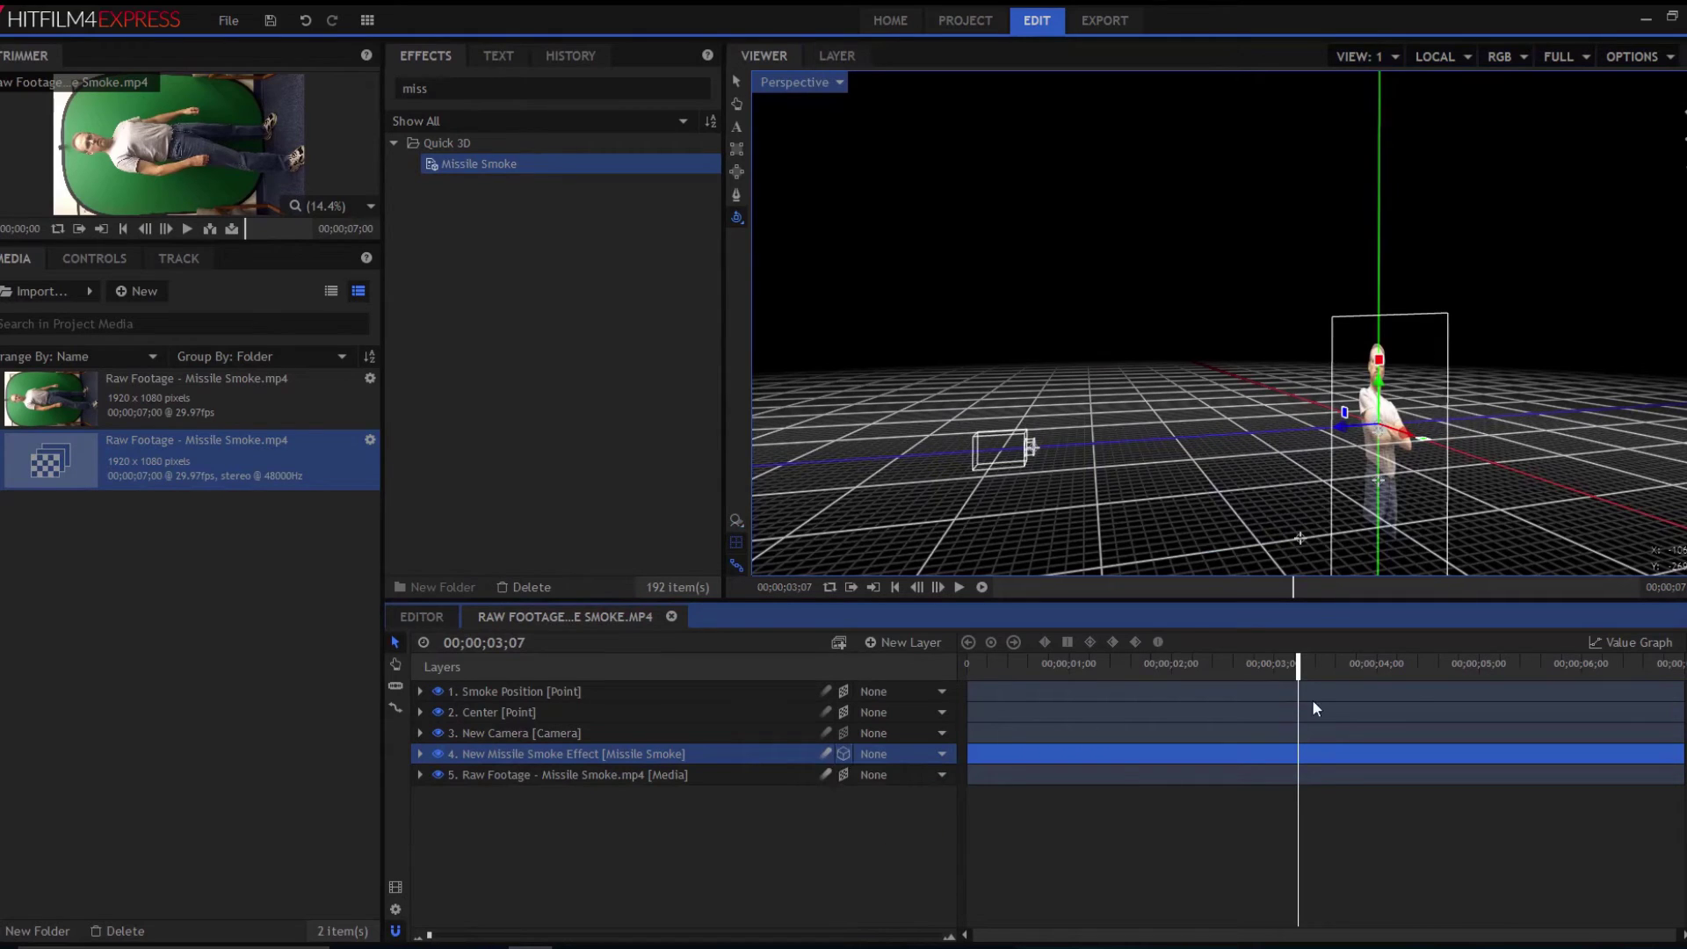
pyautogui.click(1380, 663)
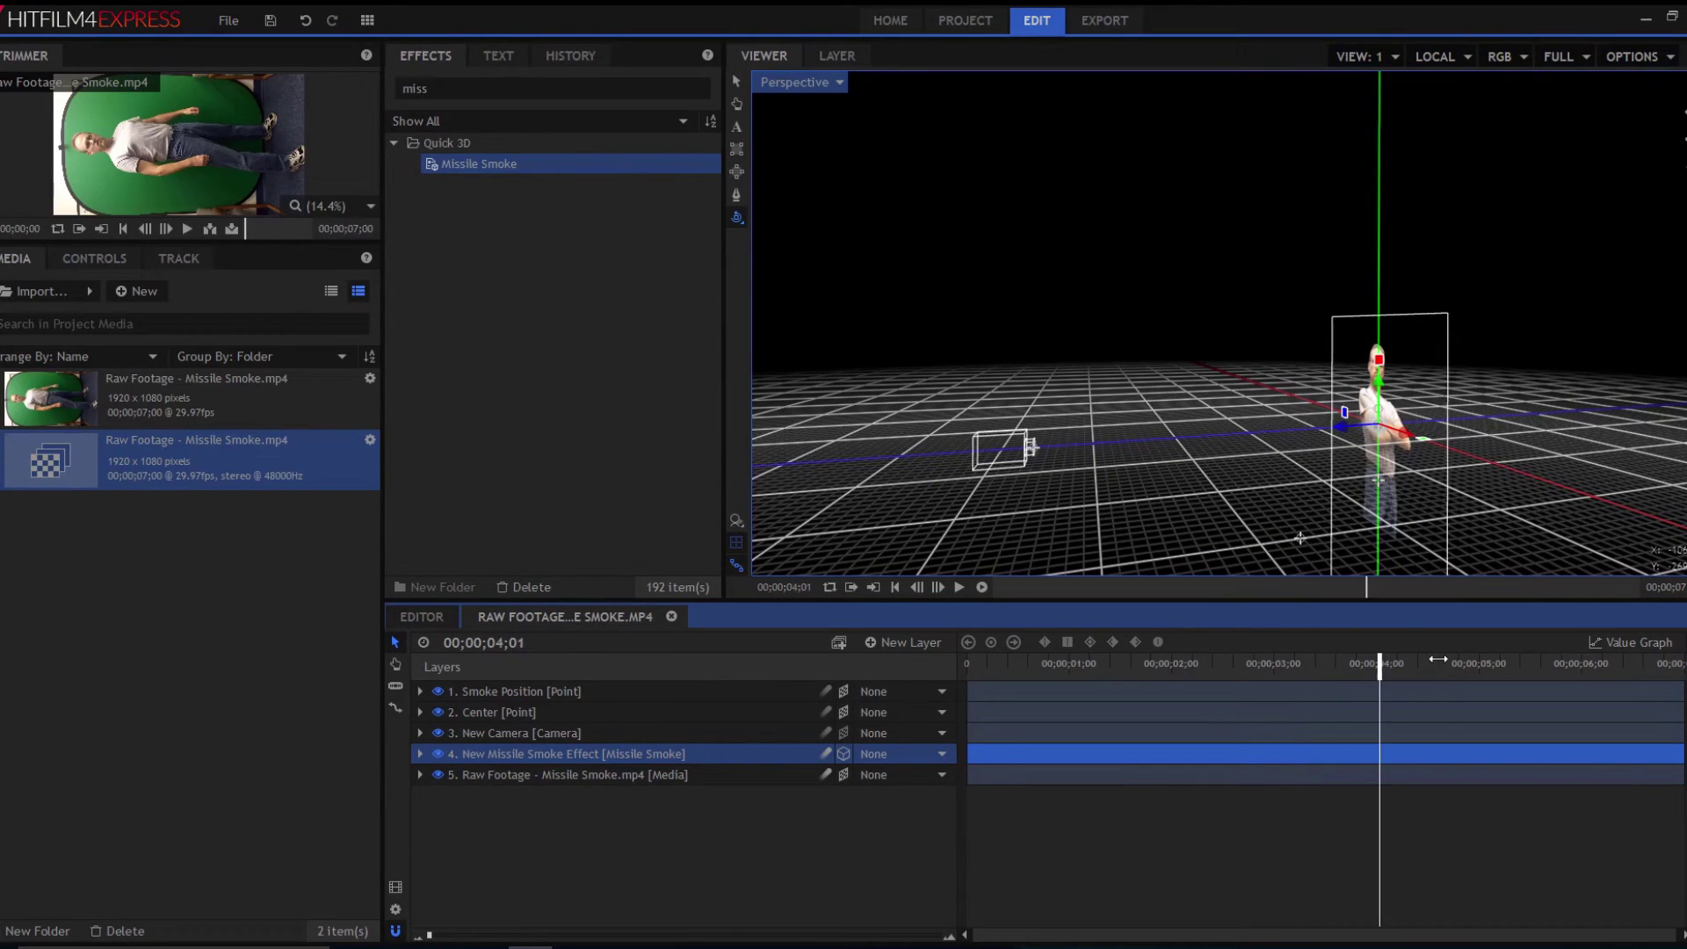
pyautogui.click(1440, 664)
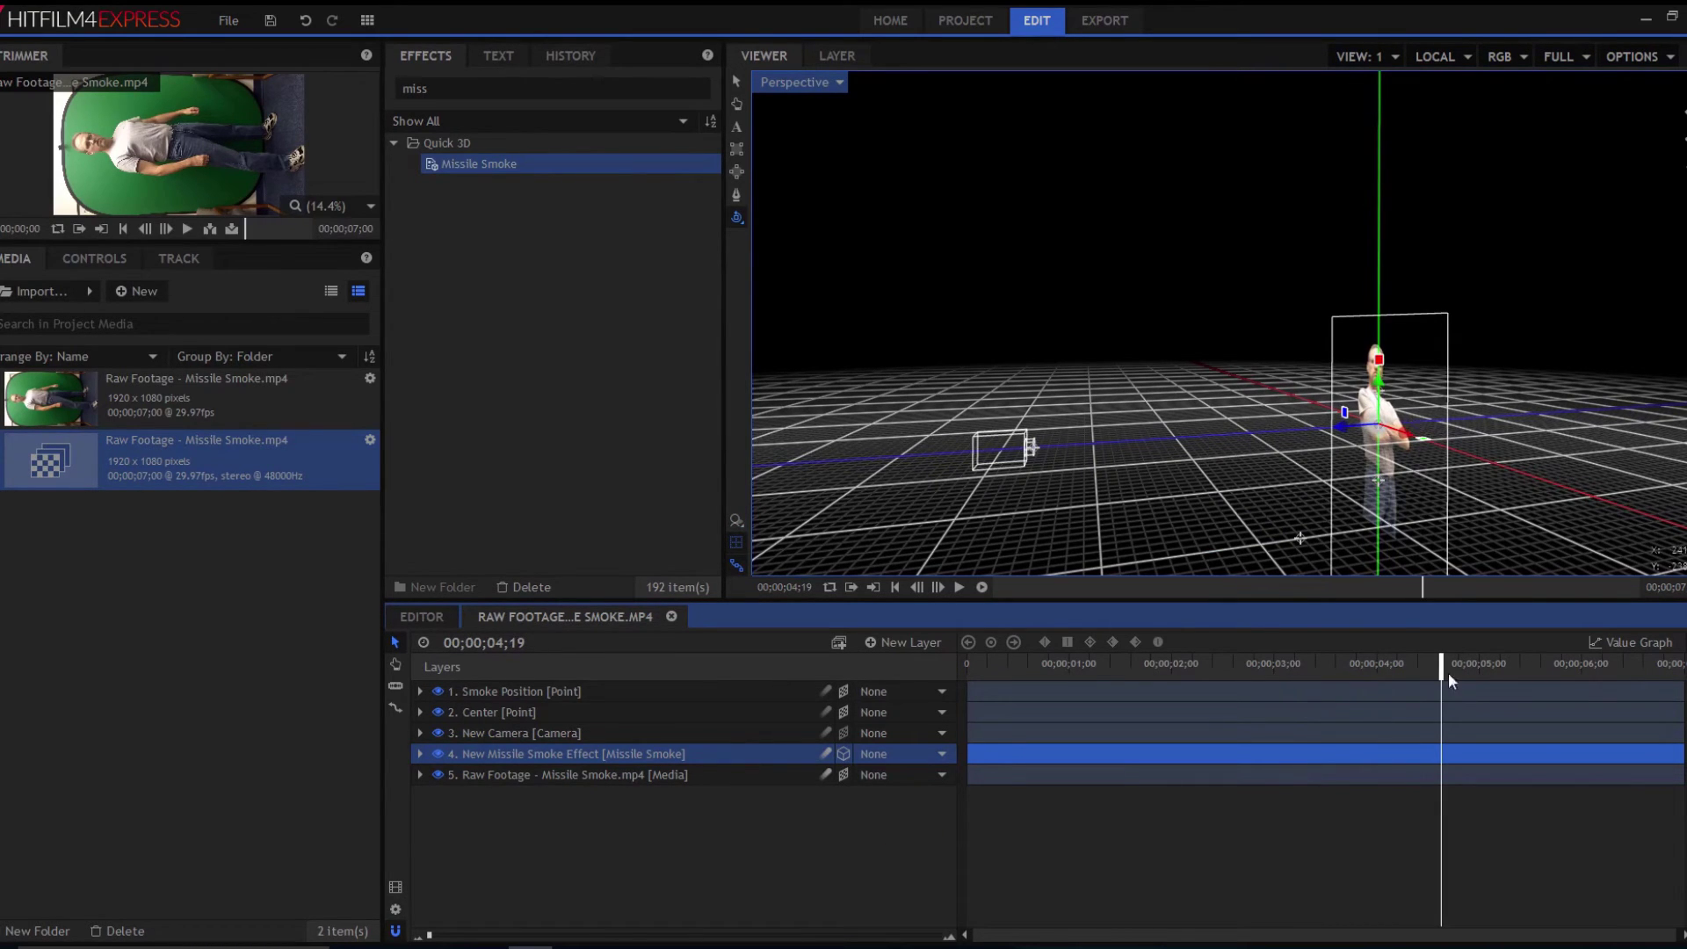
# - Attach the Missile Smoke emitter to the Smoke Position point and fold its settings
pyautogui.moveTo(1450, 673); pyautogui.dragTo(887, 682)
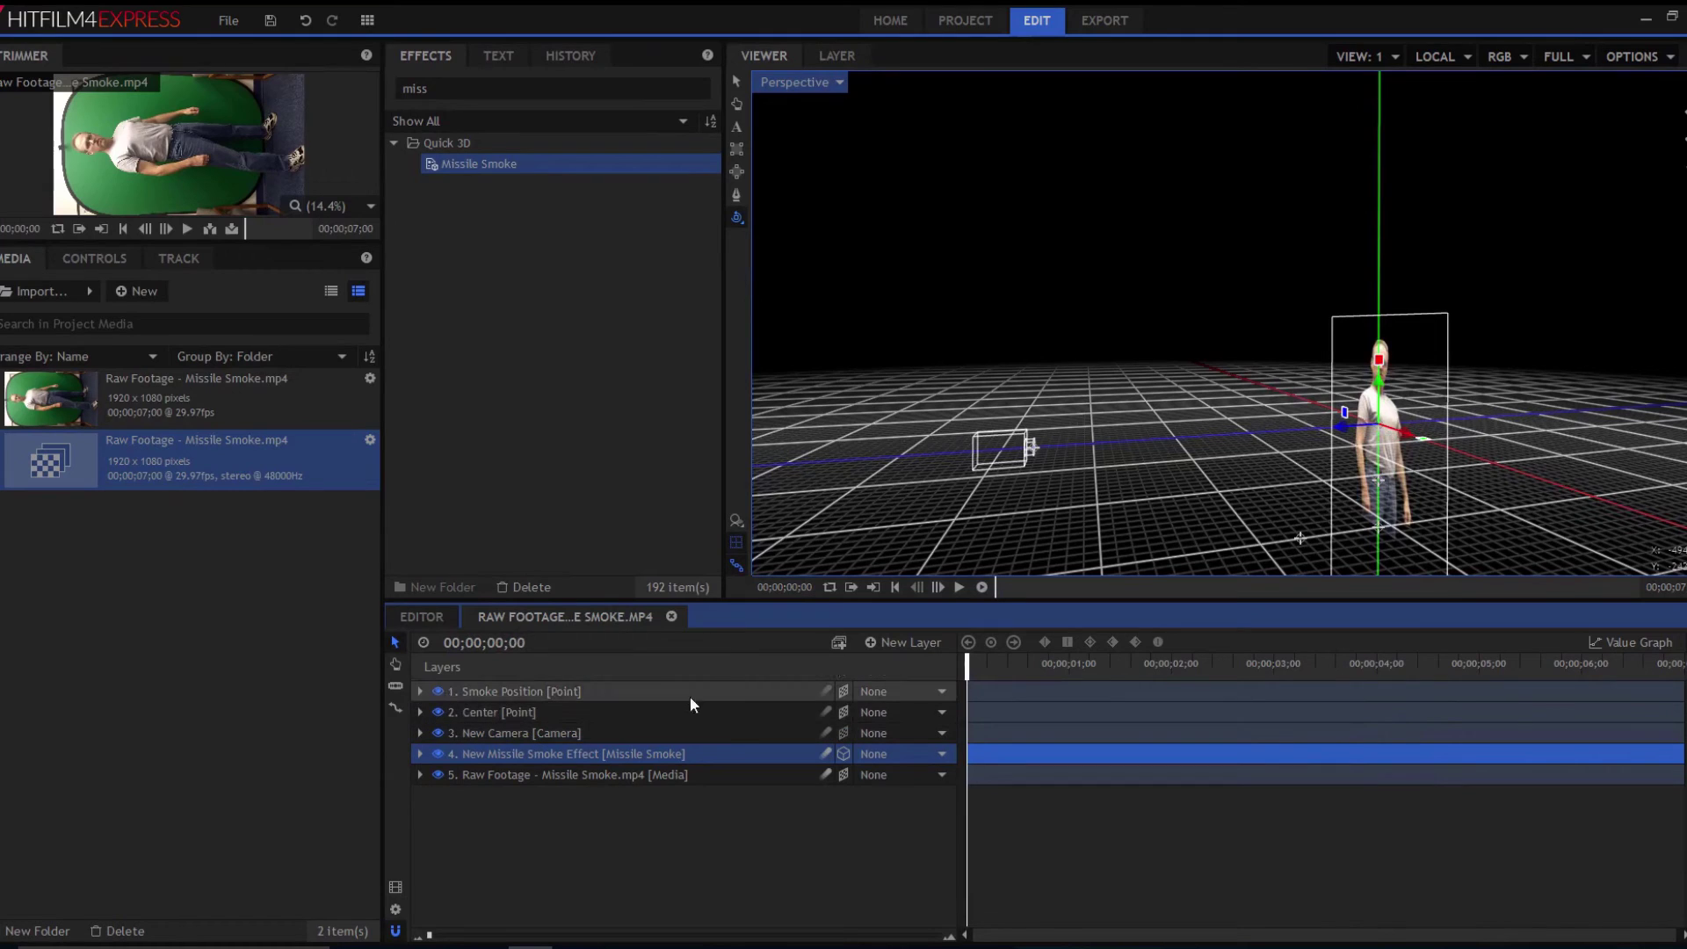
pyautogui.moveTo(573, 689); pyautogui.dragTo(491, 715)
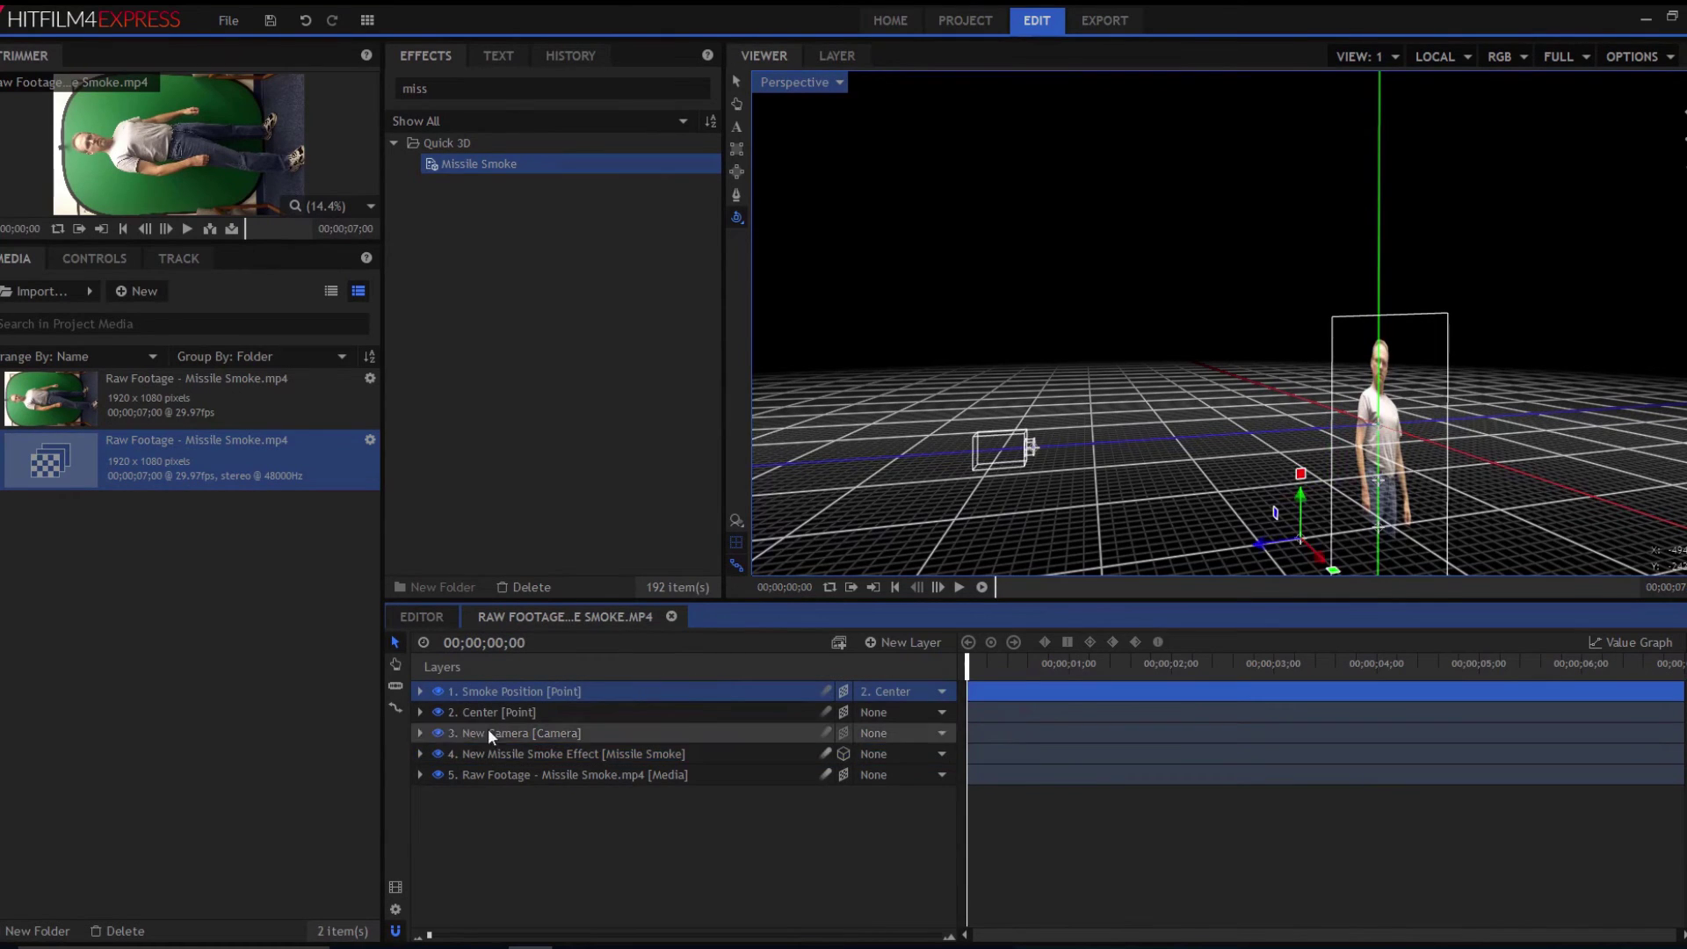
pyautogui.click(420, 755)
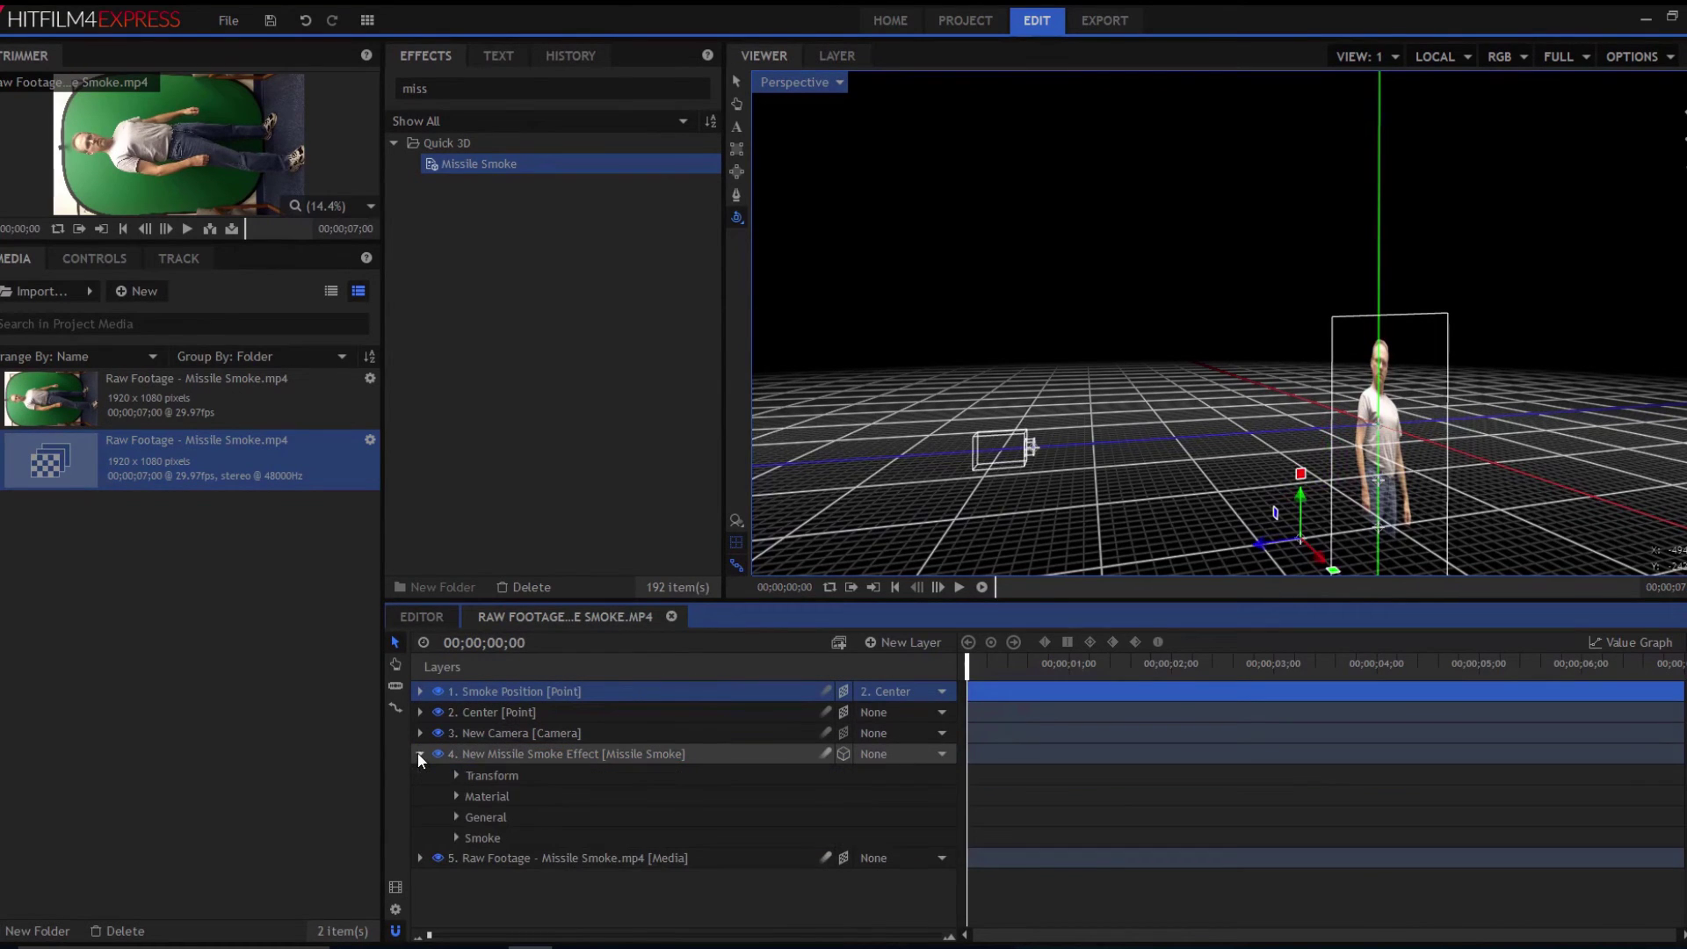
pyautogui.click(457, 818)
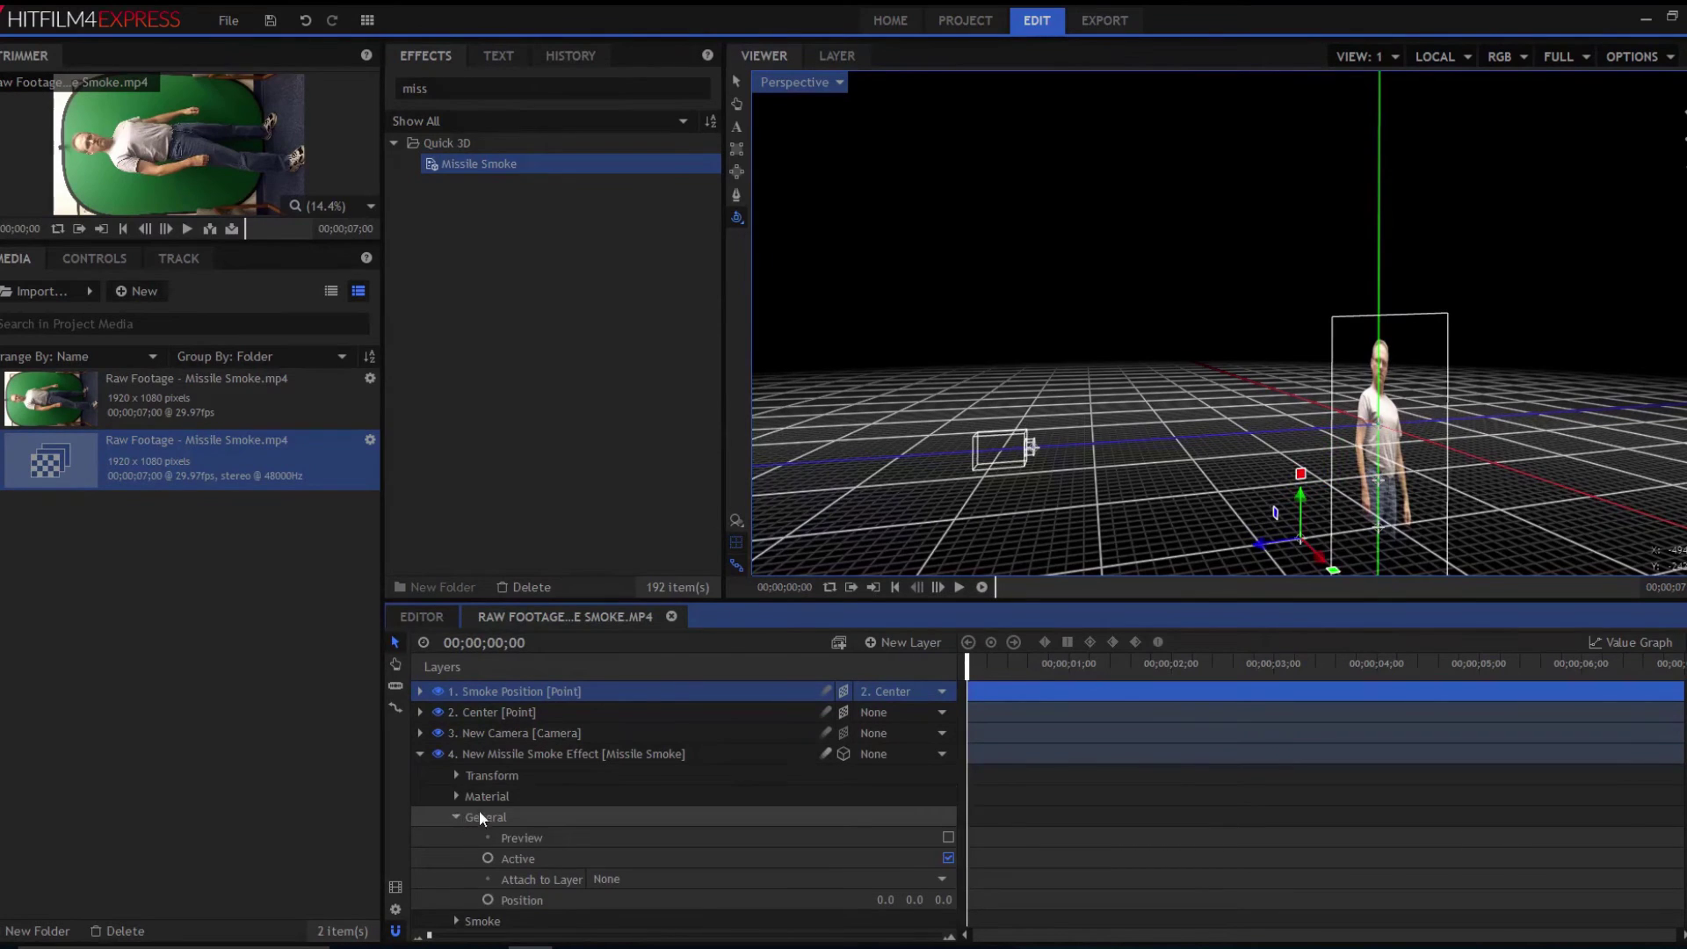
pyautogui.click(669, 880)
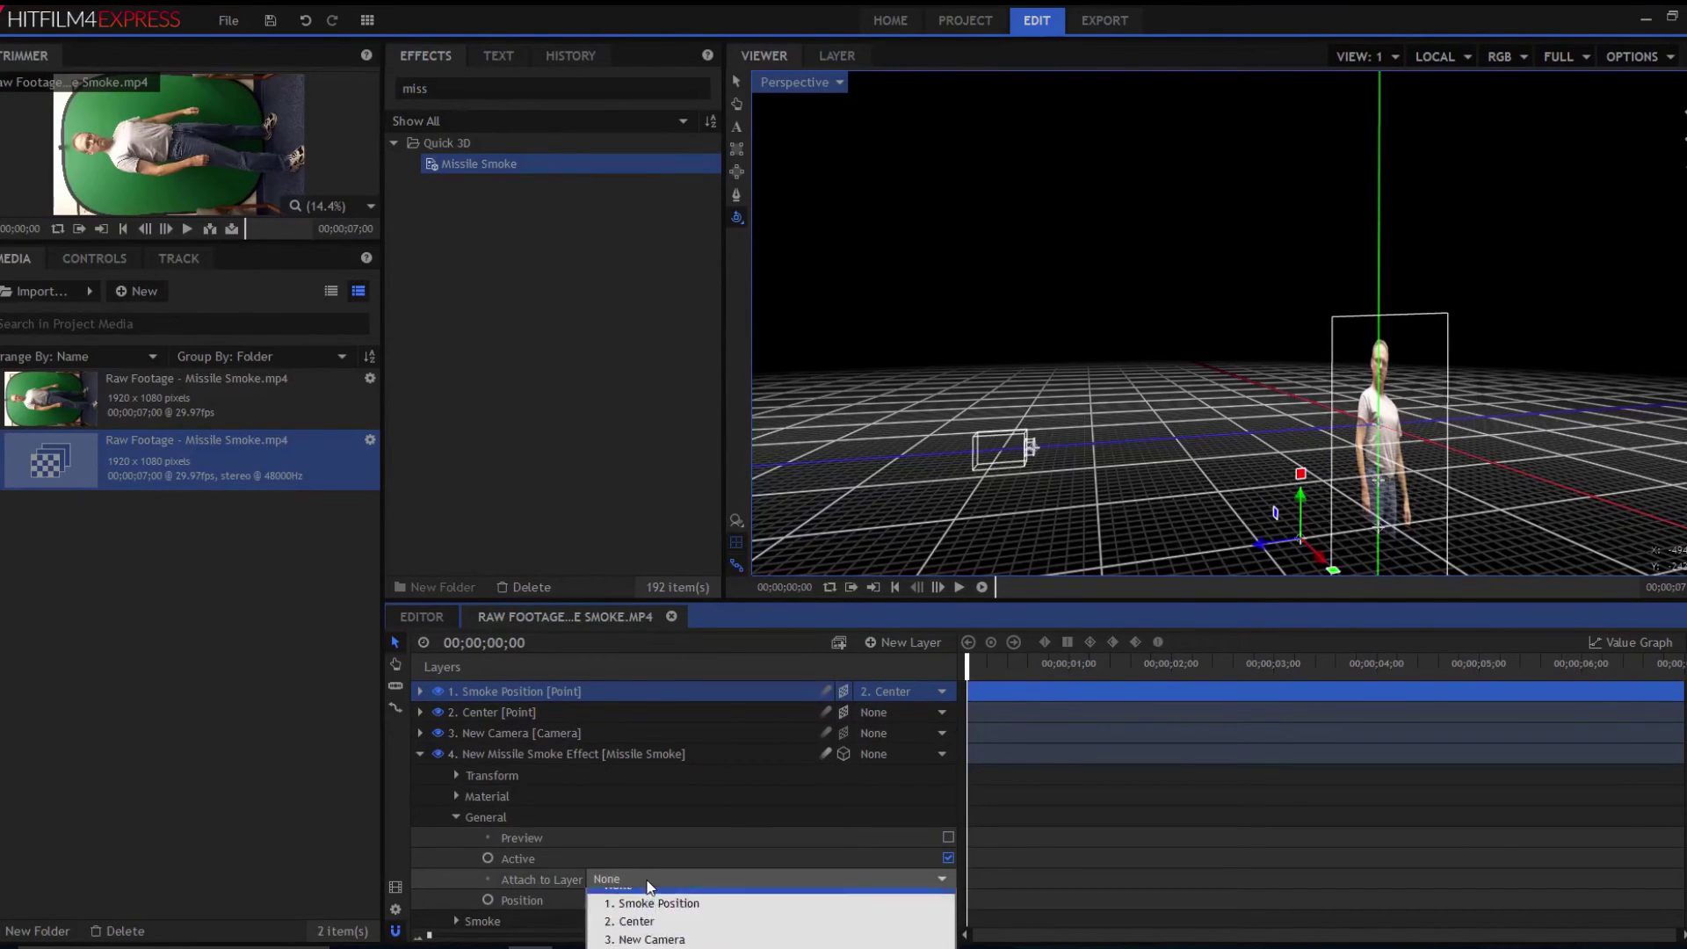
pyautogui.click(639, 921)
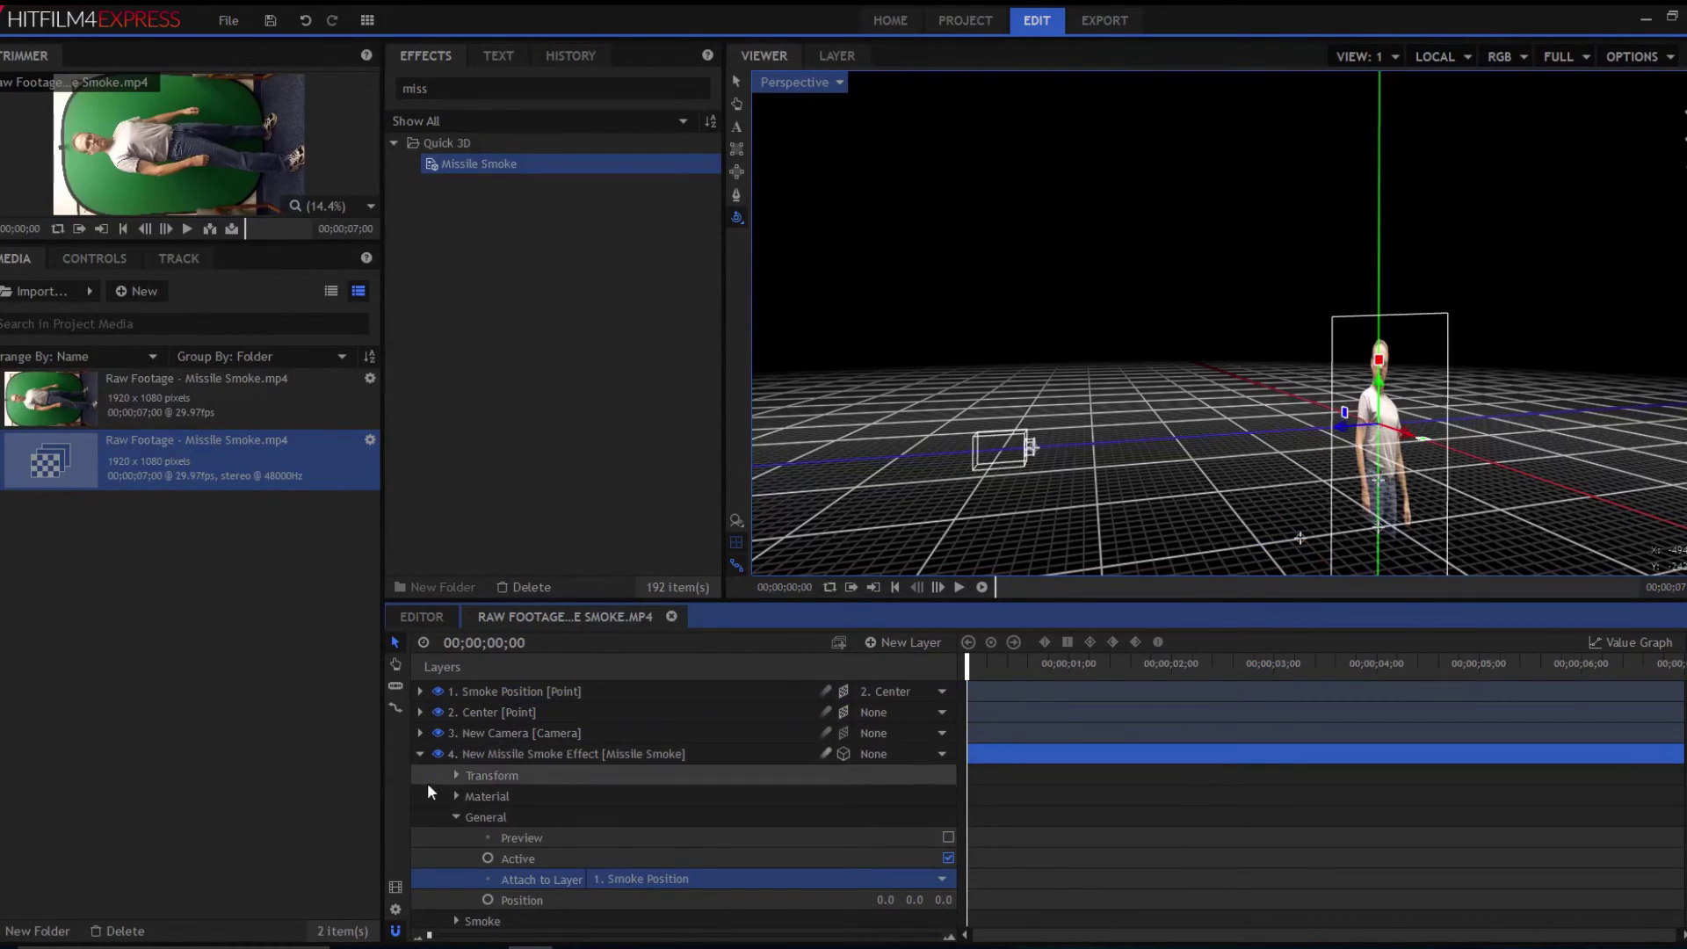
pyautogui.click(458, 818)
pyautogui.click(457, 775)
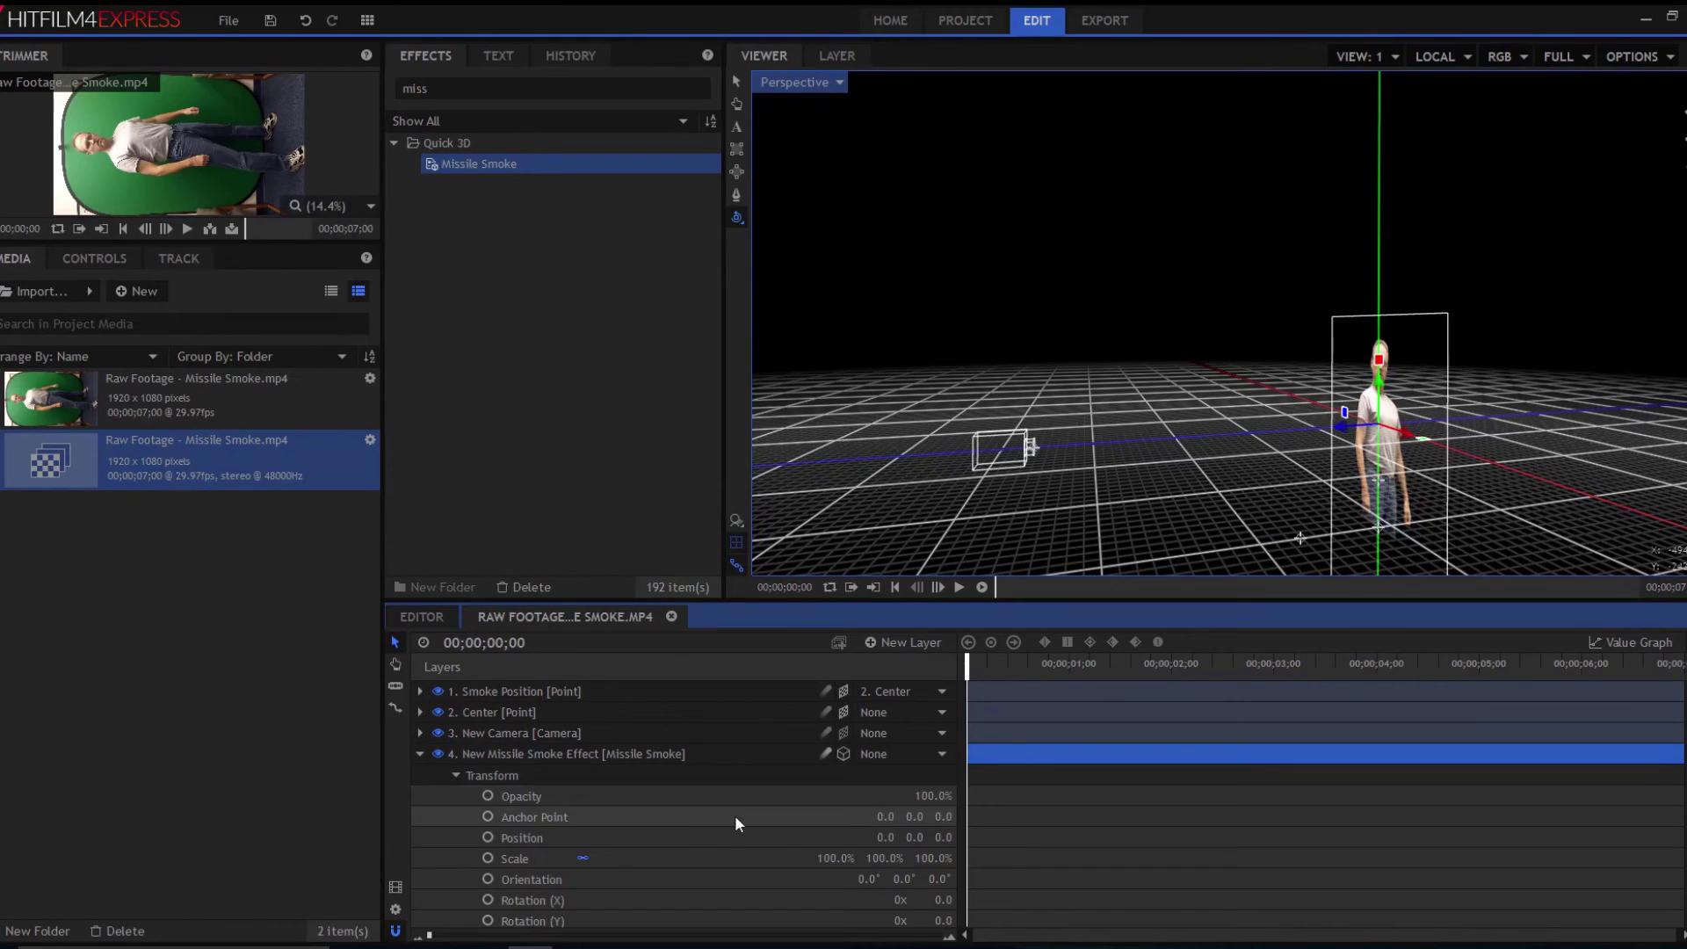
# - Collapse the smoke layer and scrub forward while viewing through the Active Camera
pyautogui.click(419, 755)
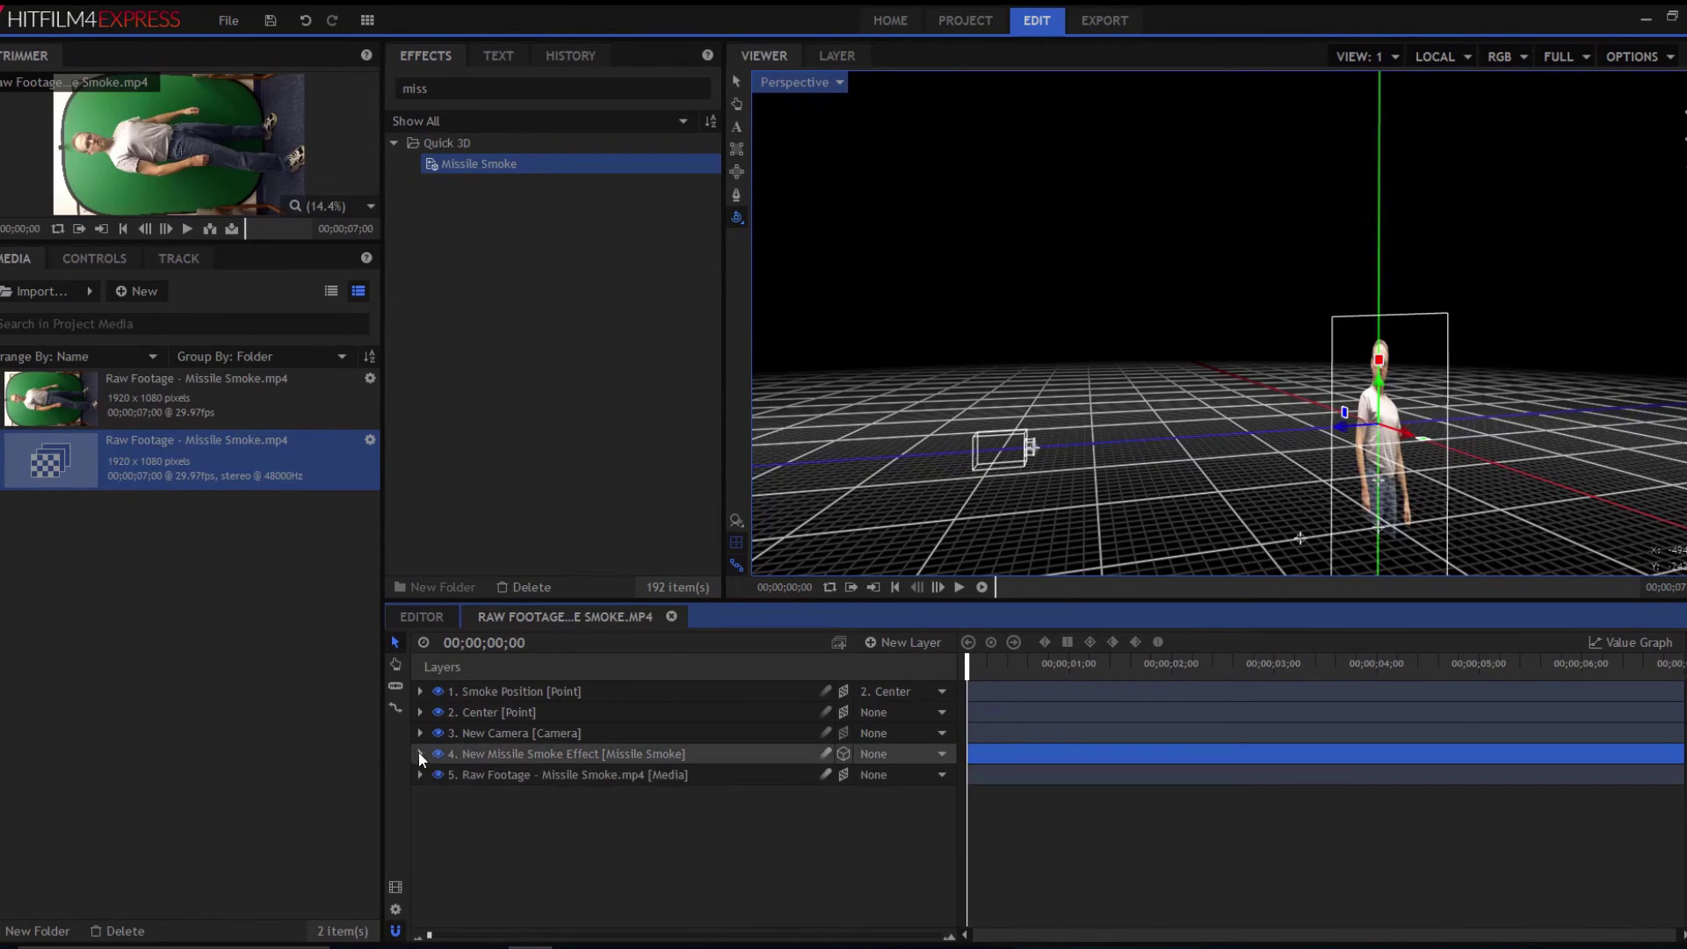
pyautogui.moveTo(967, 672); pyautogui.dragTo(1125, 667)
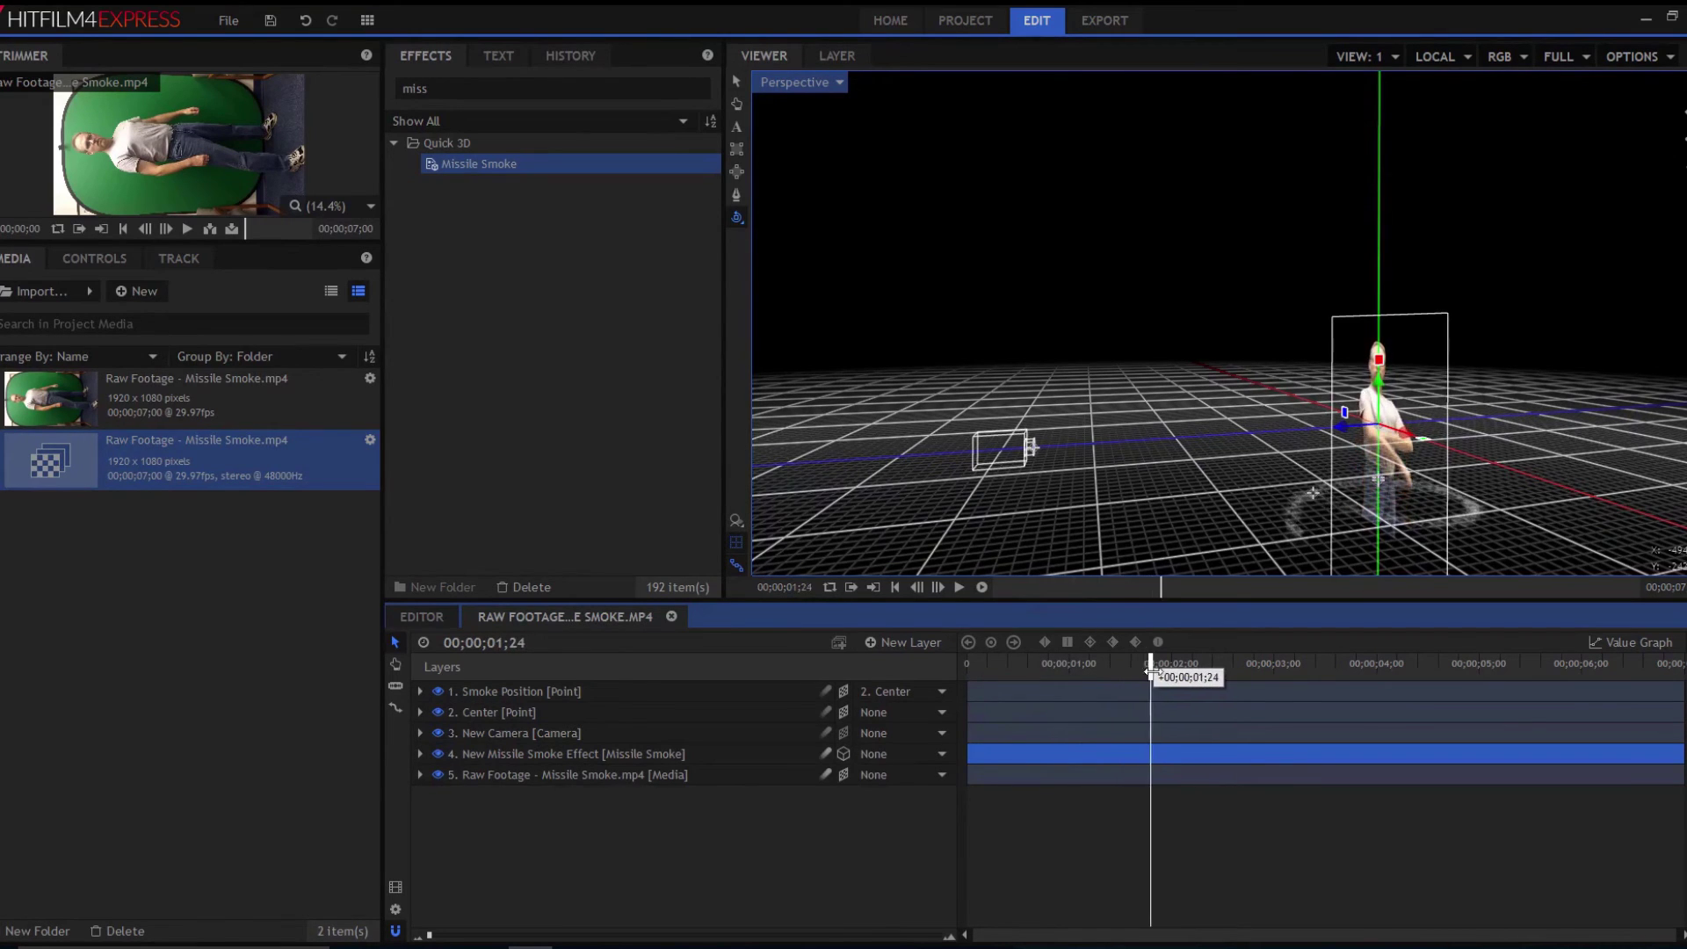
pyautogui.moveTo(1124, 666); pyautogui.dragTo(1235, 667)
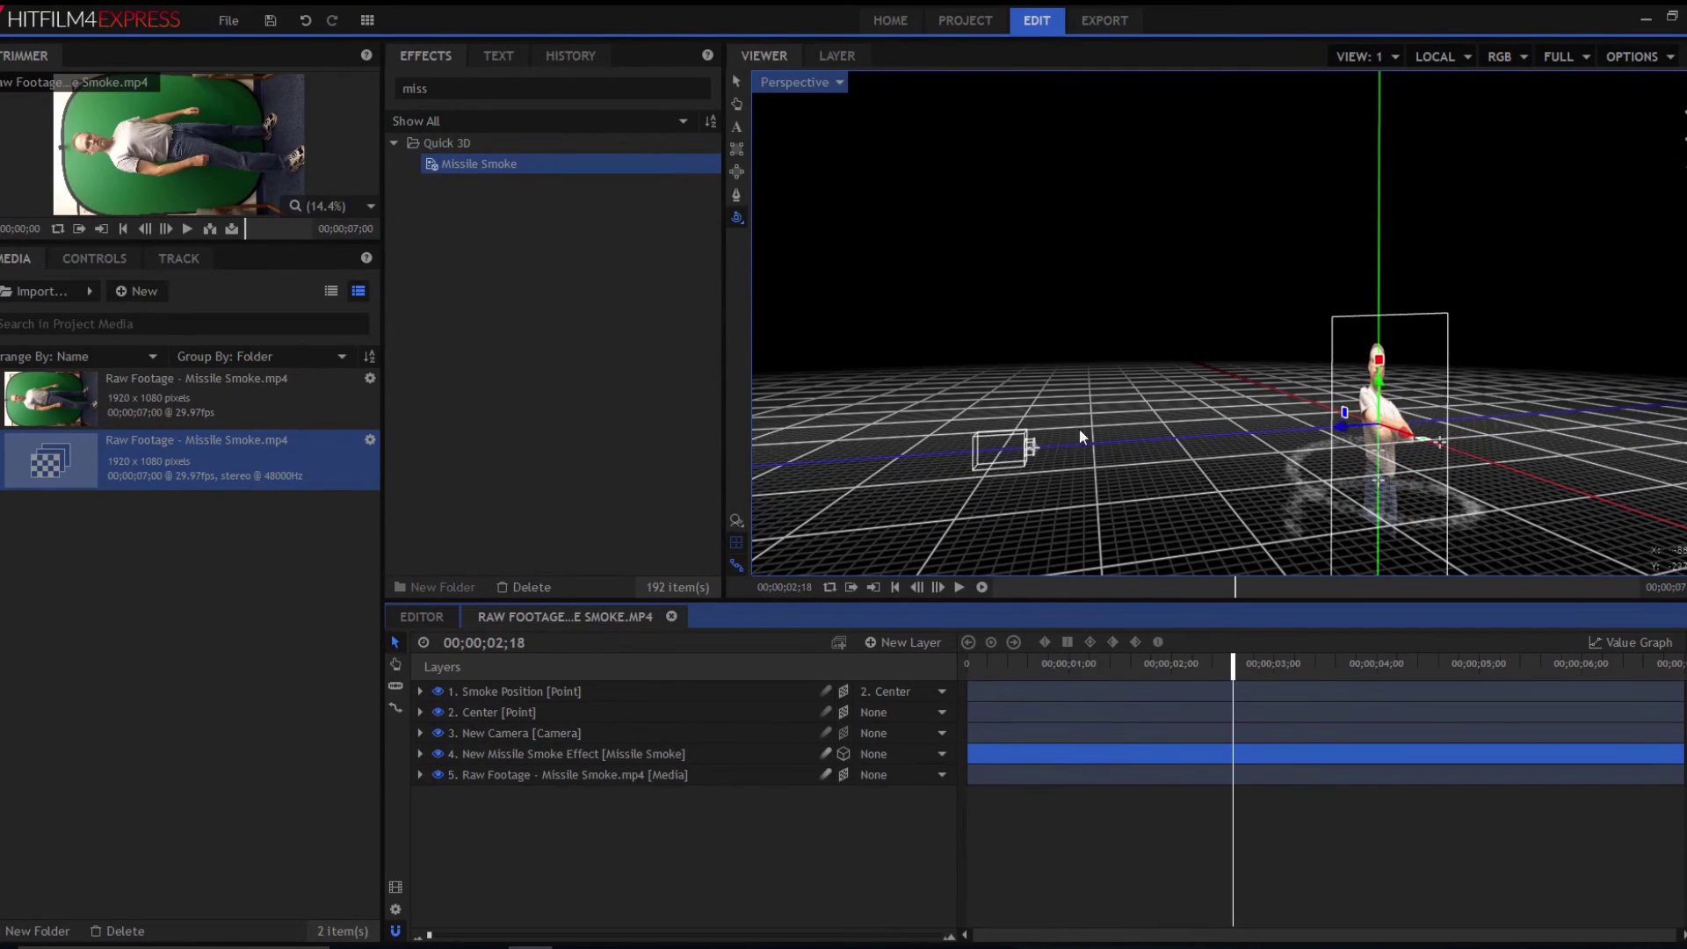
pyautogui.click(797, 82)
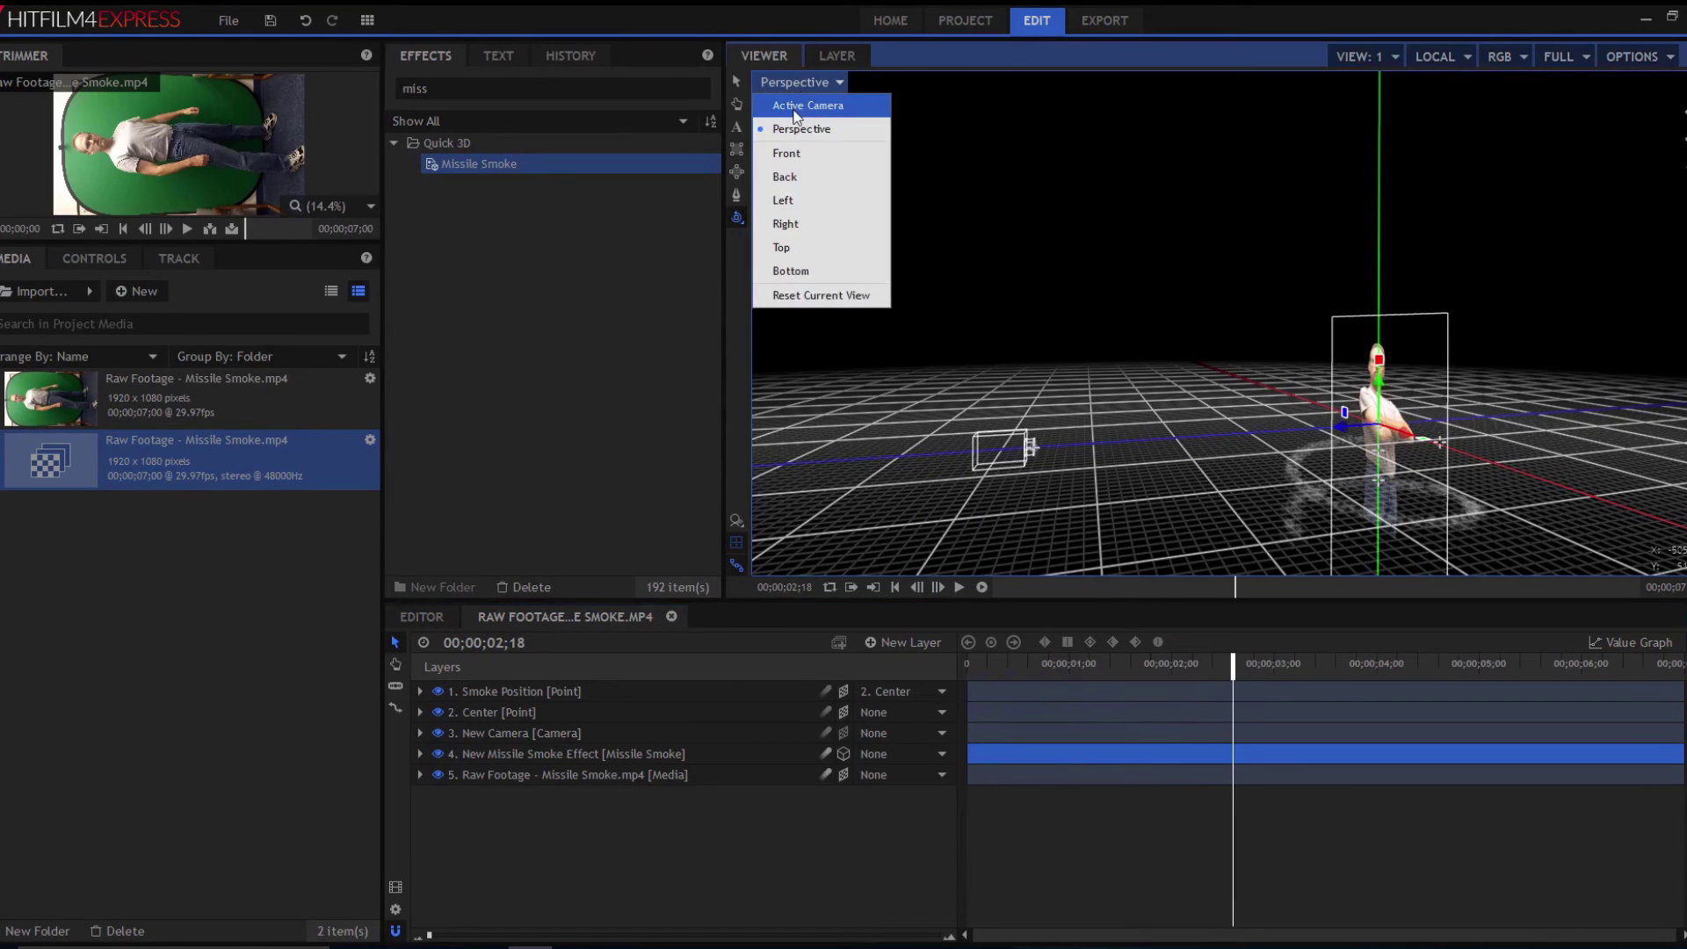
pyautogui.moveTo(1232, 665); pyautogui.dragTo(1415, 637)
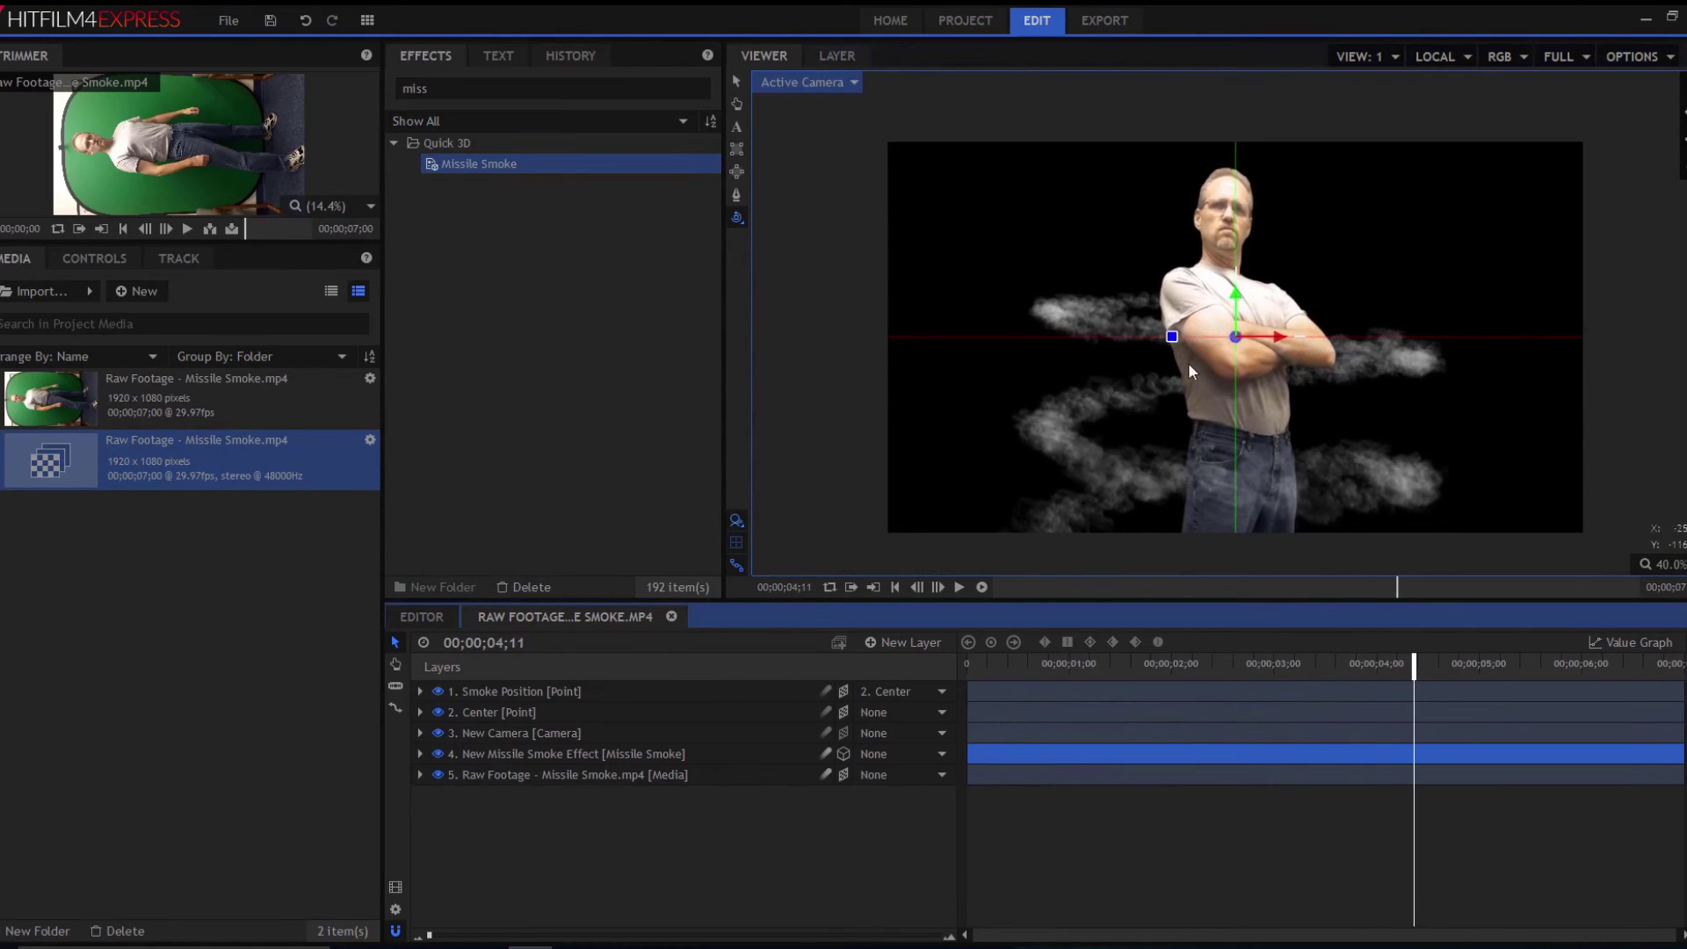
# - Orbit and pan the Perspective view to inspect the smoke from above
pyautogui.click(791, 83)
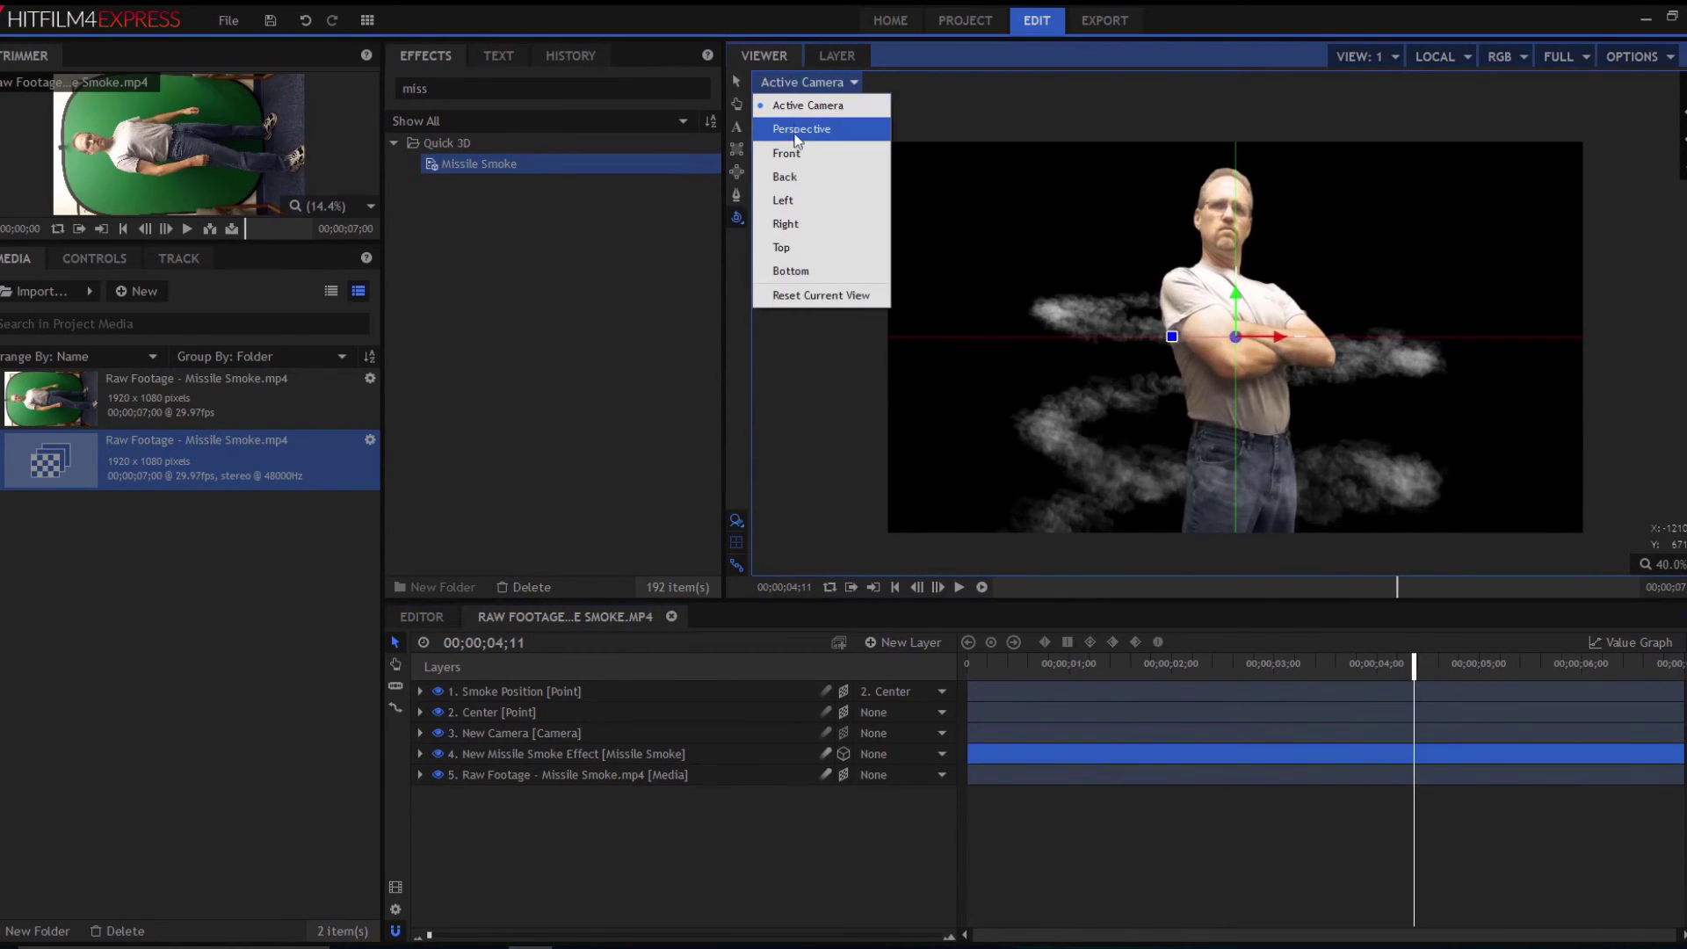
pyautogui.click(796, 129)
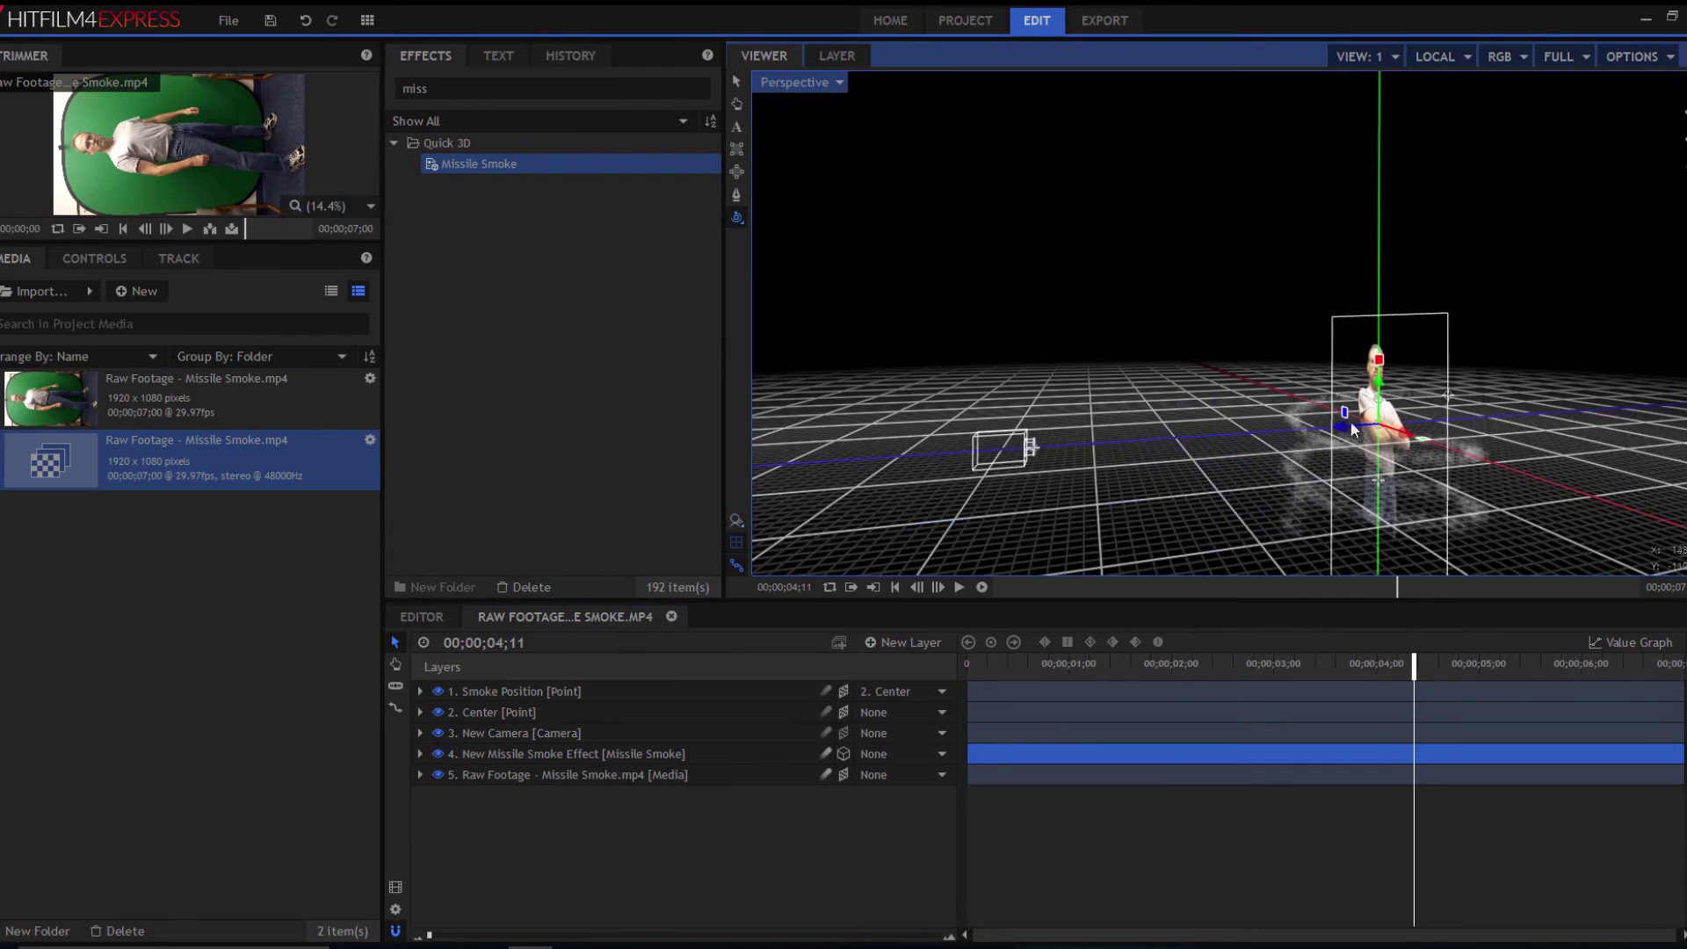
pyautogui.moveTo(1351, 422)
pyautogui.mouseDown()
pyautogui.moveTo(1210, 519)
pyautogui.moveTo(1292, 500)
pyautogui.moveTo(1230, 497)
pyautogui.mouseUp()
pyautogui.press('h')
pyautogui.moveTo(1232, 395); pyautogui.dragTo(1161, 207)
pyautogui.moveTo(1195, 377)
pyautogui.mouseDown()
pyautogui.moveTo(1178, 443)
pyautogui.moveTo(1349, 366)
pyautogui.moveTo(1665, 346)
pyautogui.moveTo(1248, 382)
pyautogui.moveTo(1249, 418)
pyautogui.moveTo(1273, 397)
pyautogui.moveTo(1254, 400)
pyautogui.mouseUp()
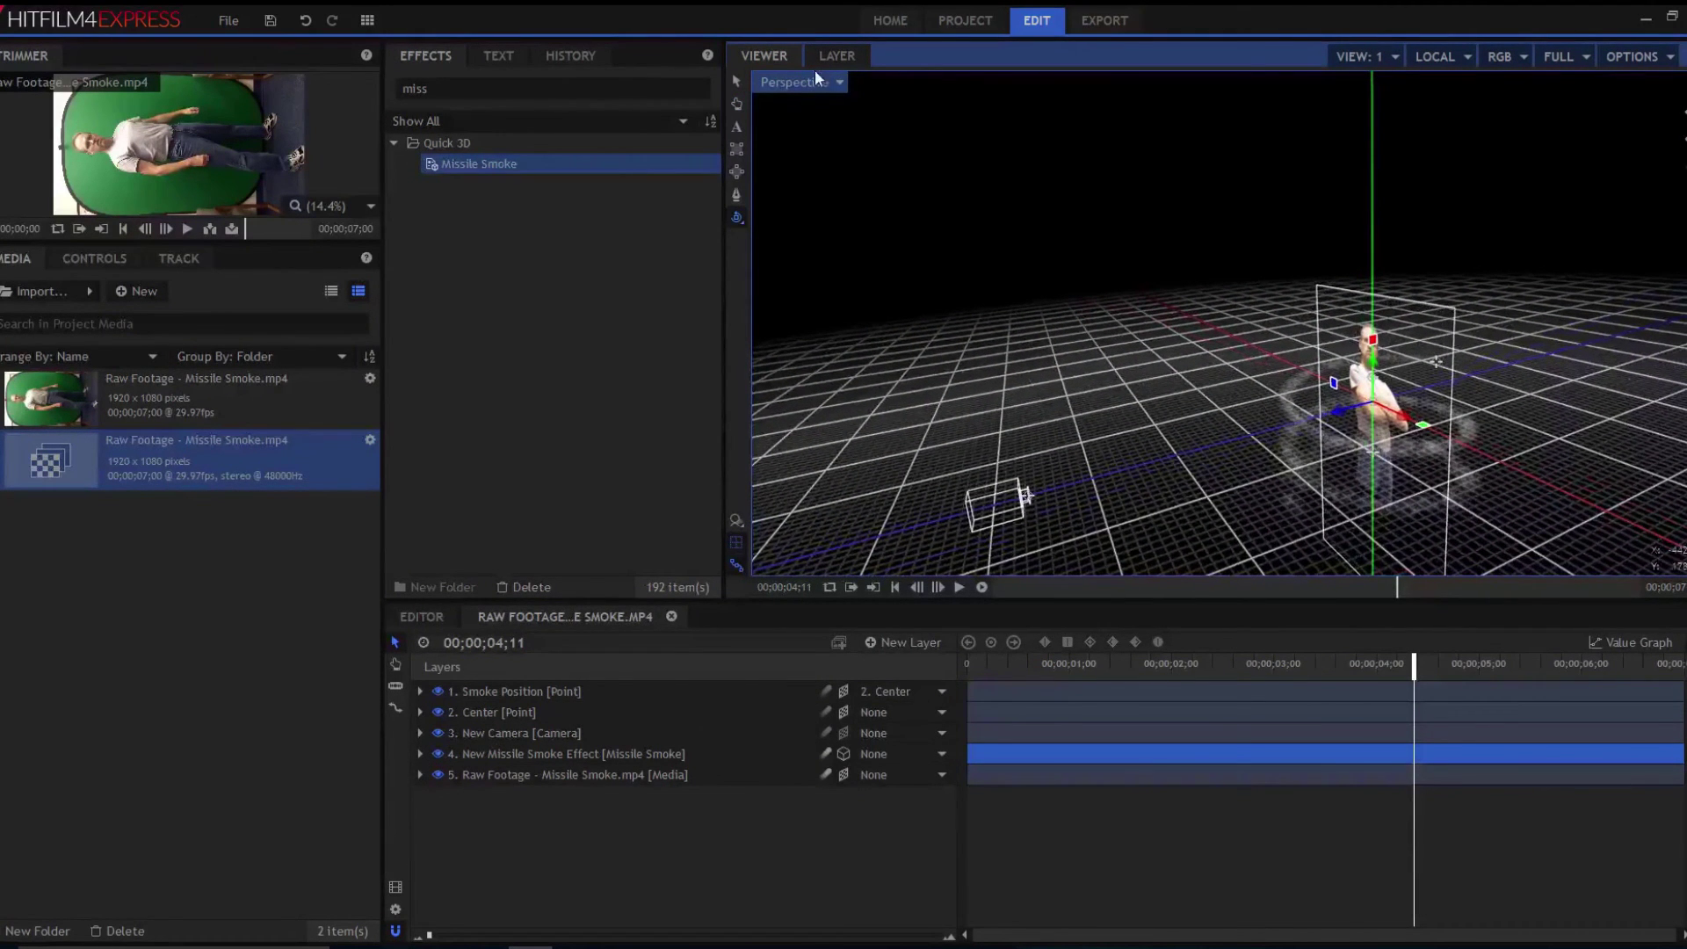
# - Return to the Active Camera view and advance the clip so the smoke travels further
pyautogui.click(816, 80)
pyautogui.click(803, 111)
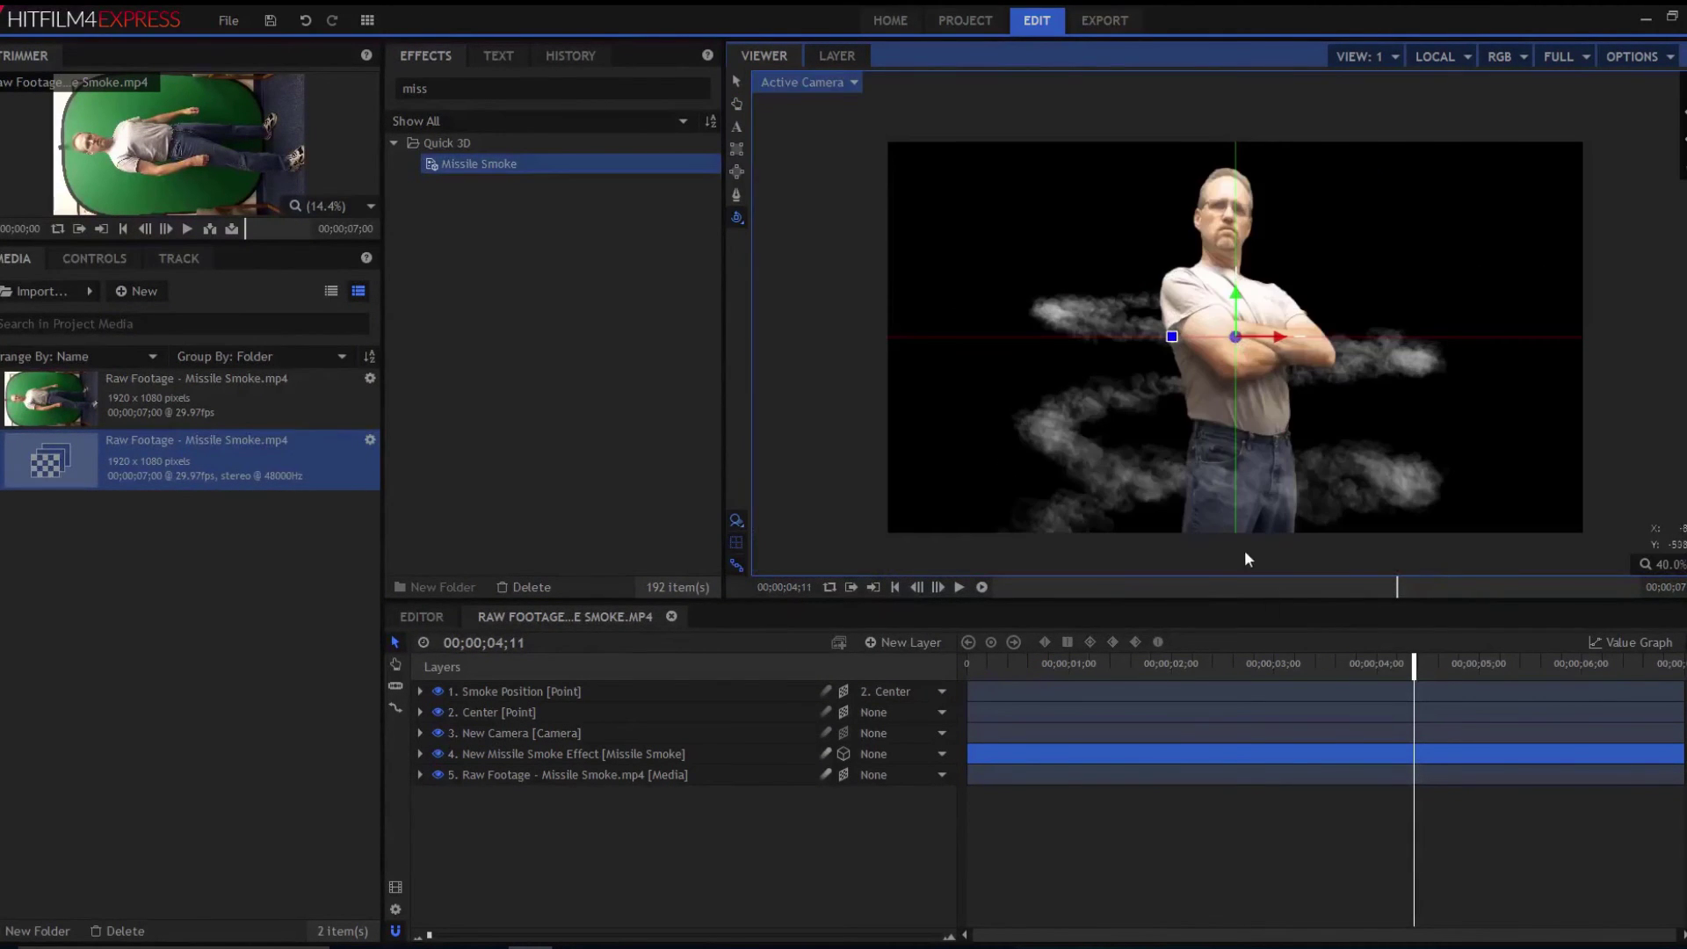
pyautogui.moveTo(1411, 673); pyautogui.dragTo(1466, 668)
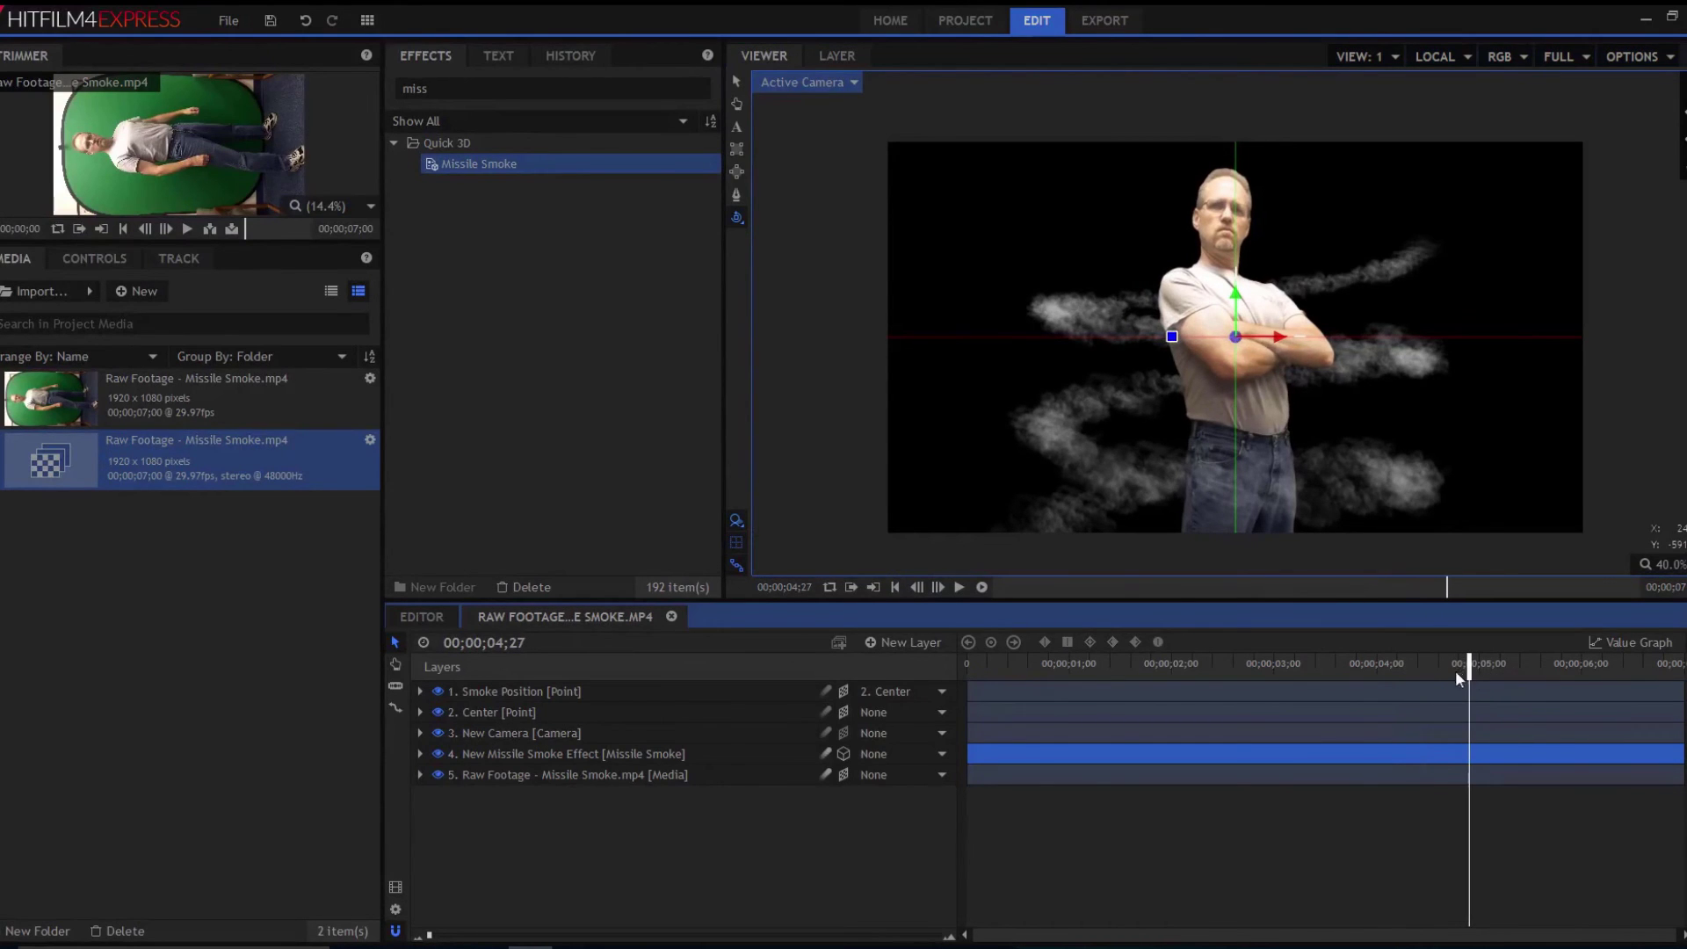
pyautogui.rightClick(519, 750)
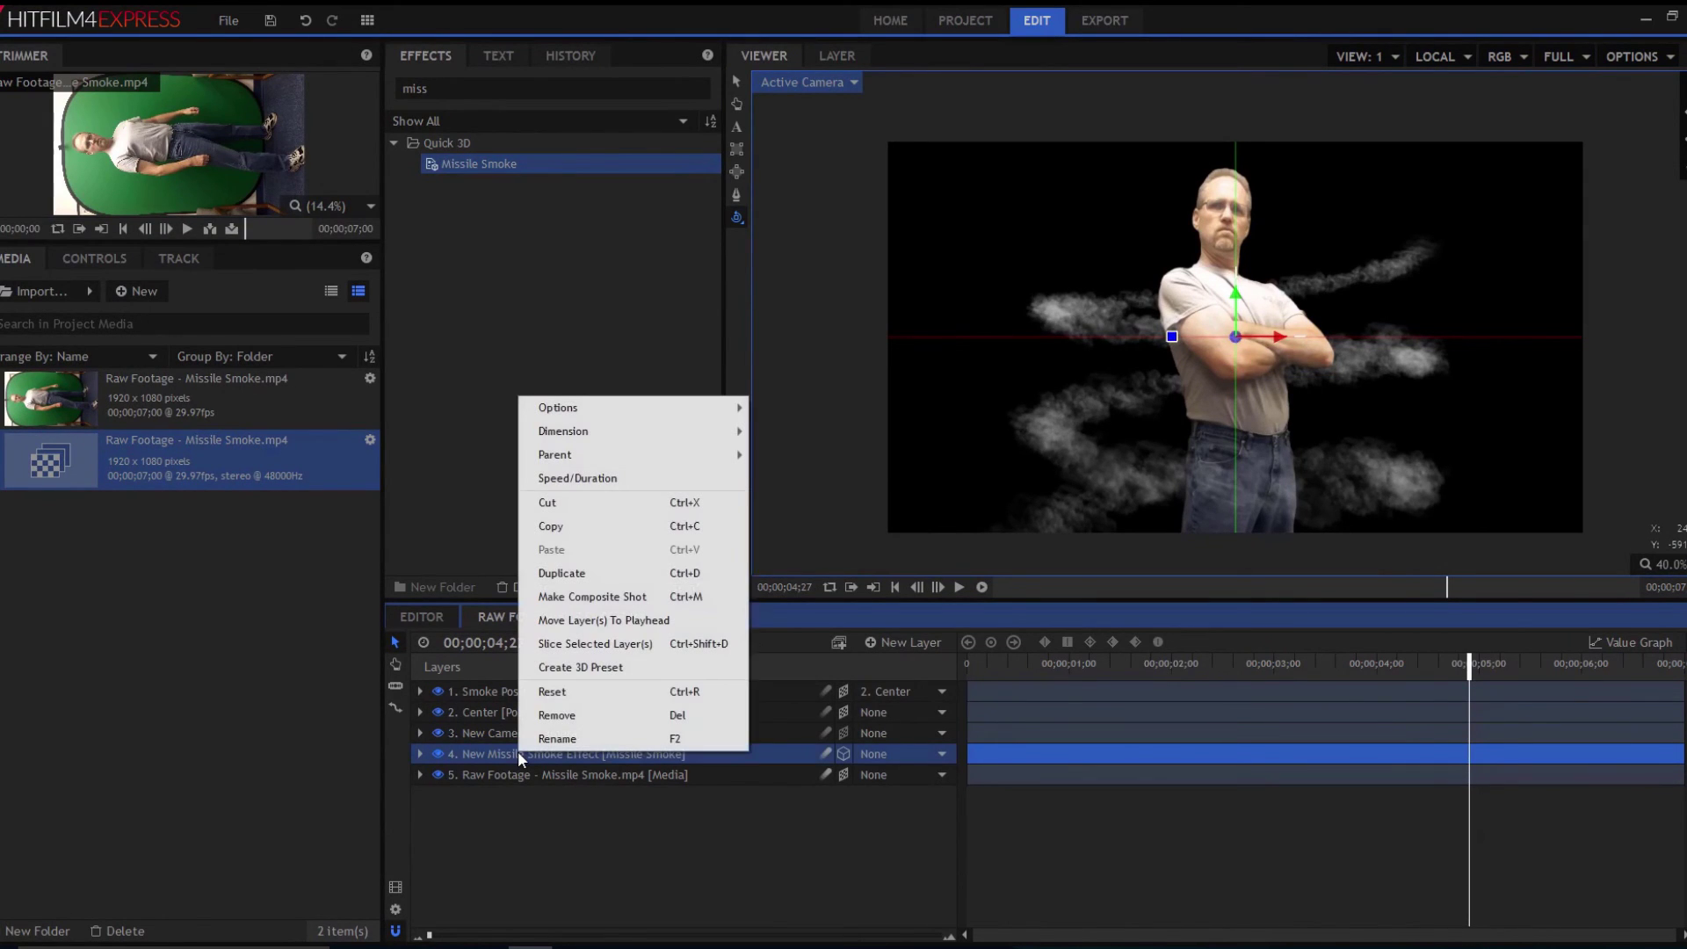
# - Create three duplicates of the New Missile Smoke Effect layer
pyautogui.click(550, 573)
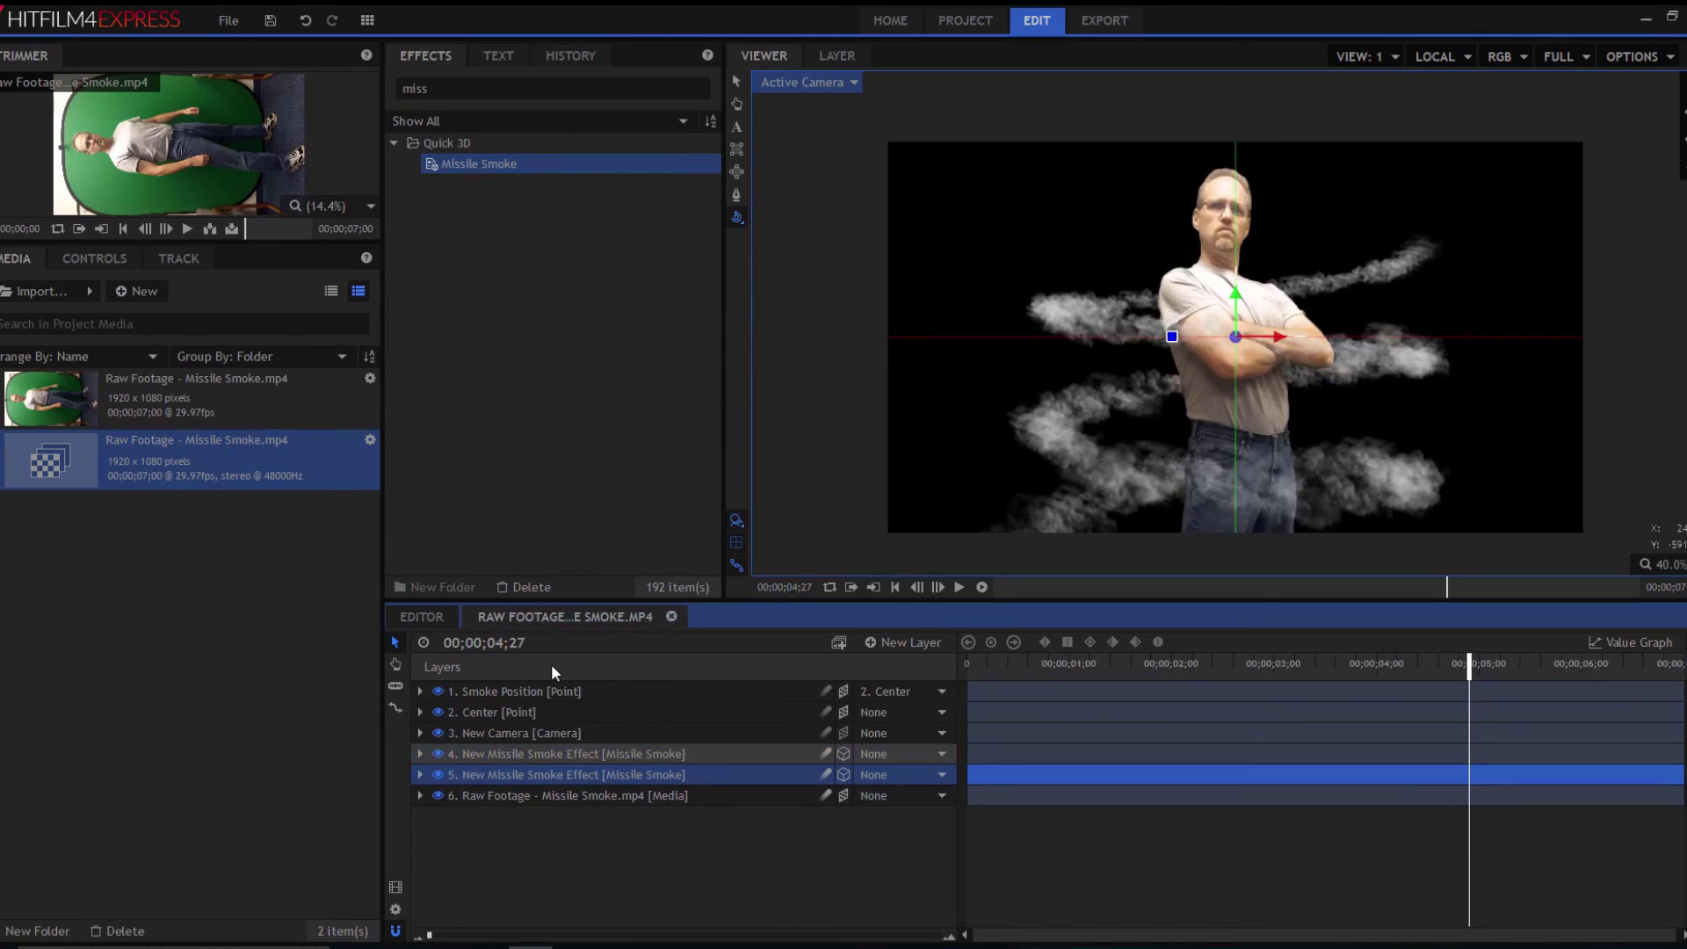
pyautogui.rightClick(531, 776)
pyautogui.click(559, 594)
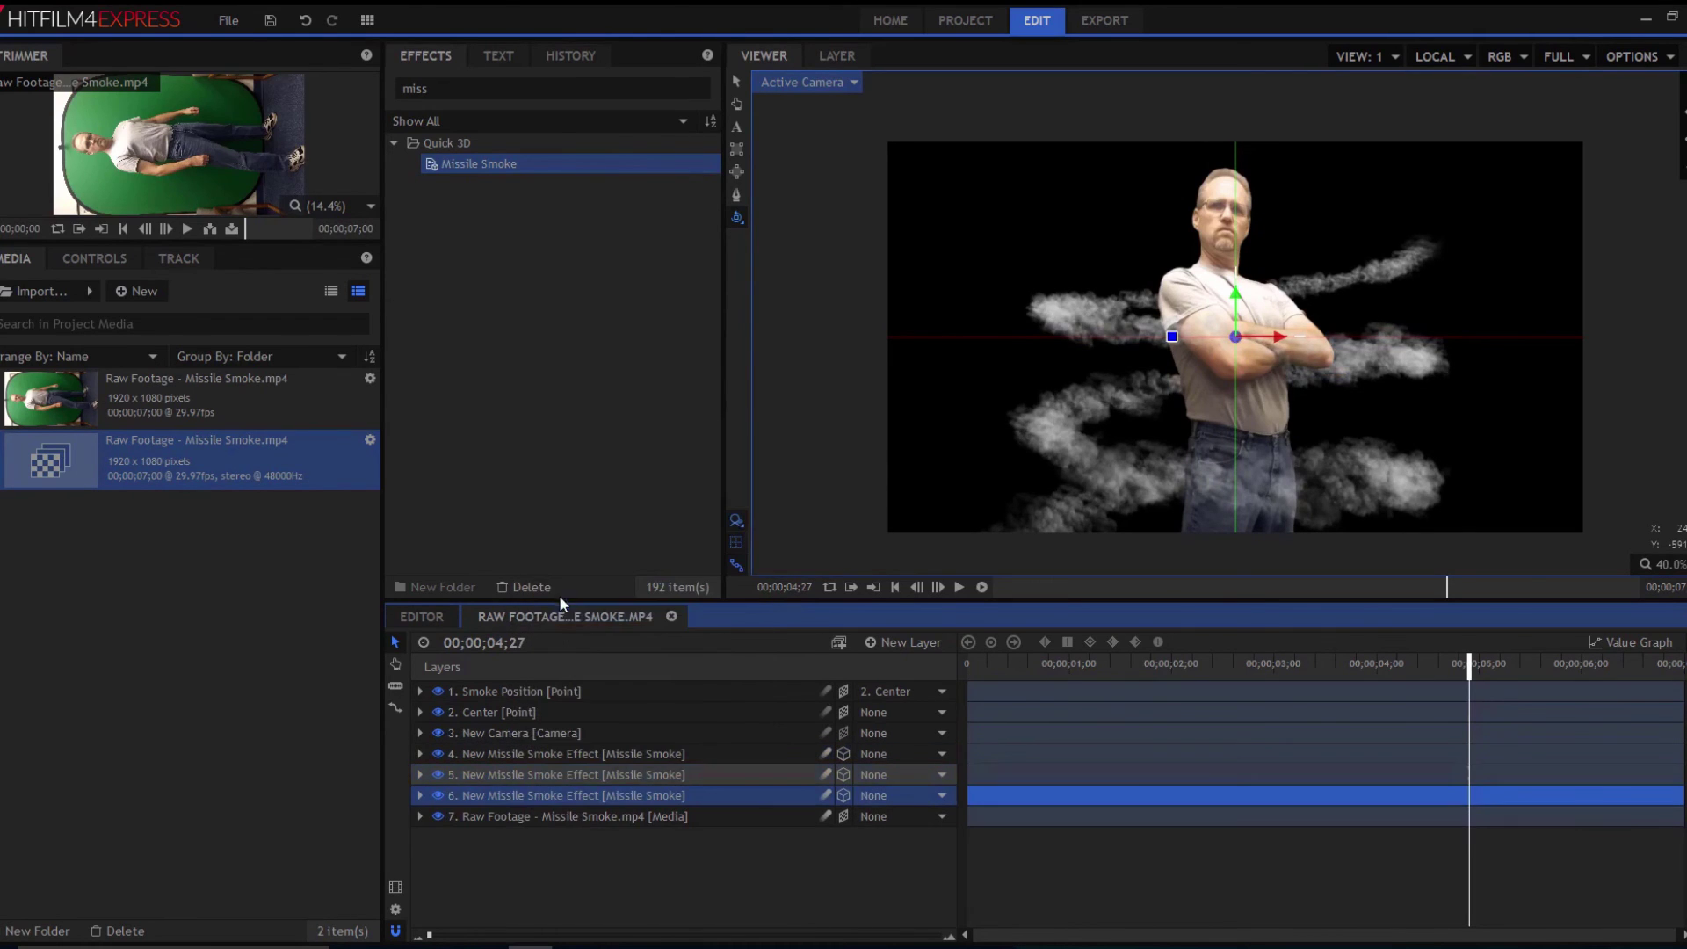
pyautogui.rightClick(567, 796)
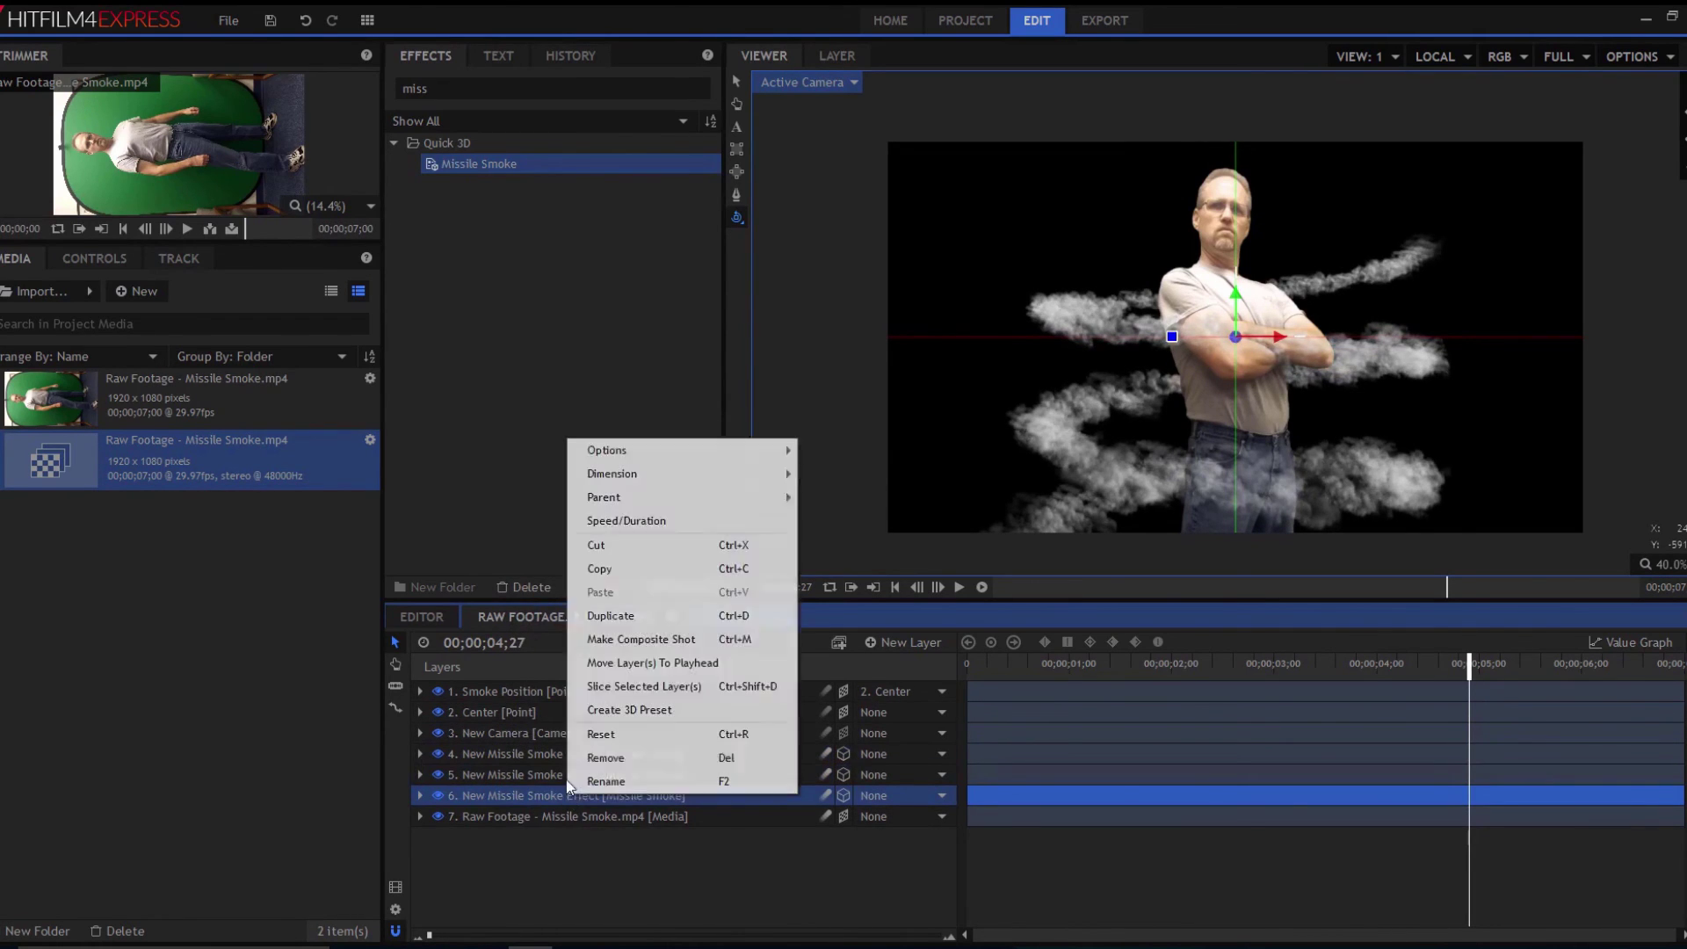
pyautogui.click(596, 617)
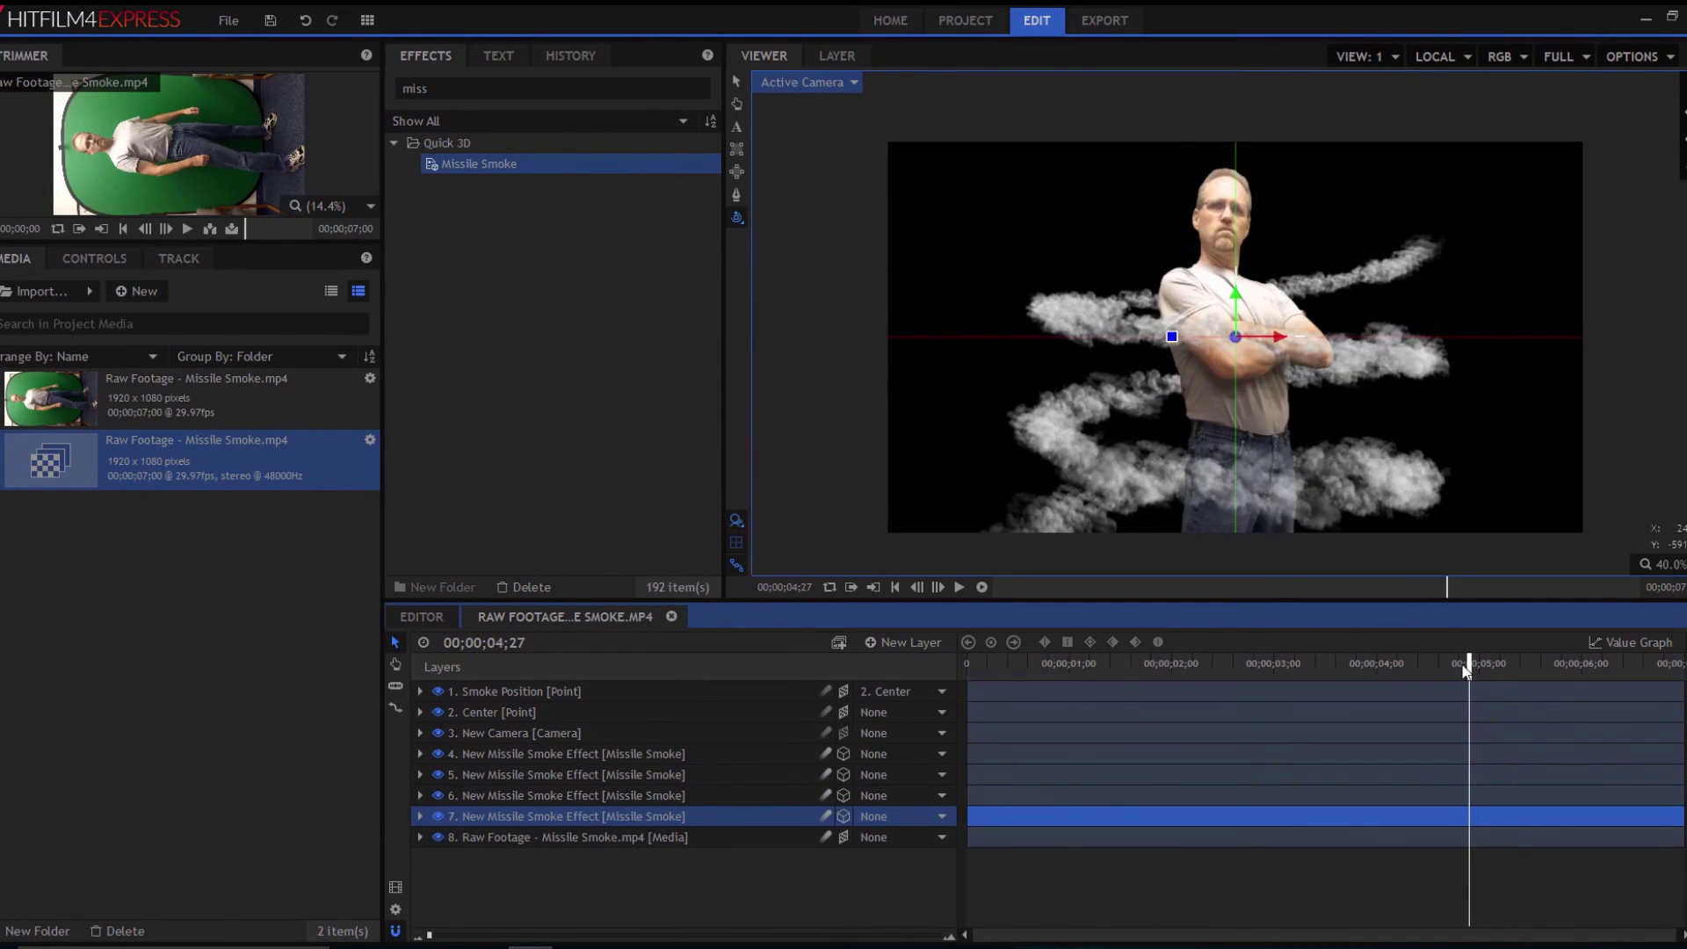
pyautogui.moveTo(1466, 663); pyautogui.dragTo(1377, 664)
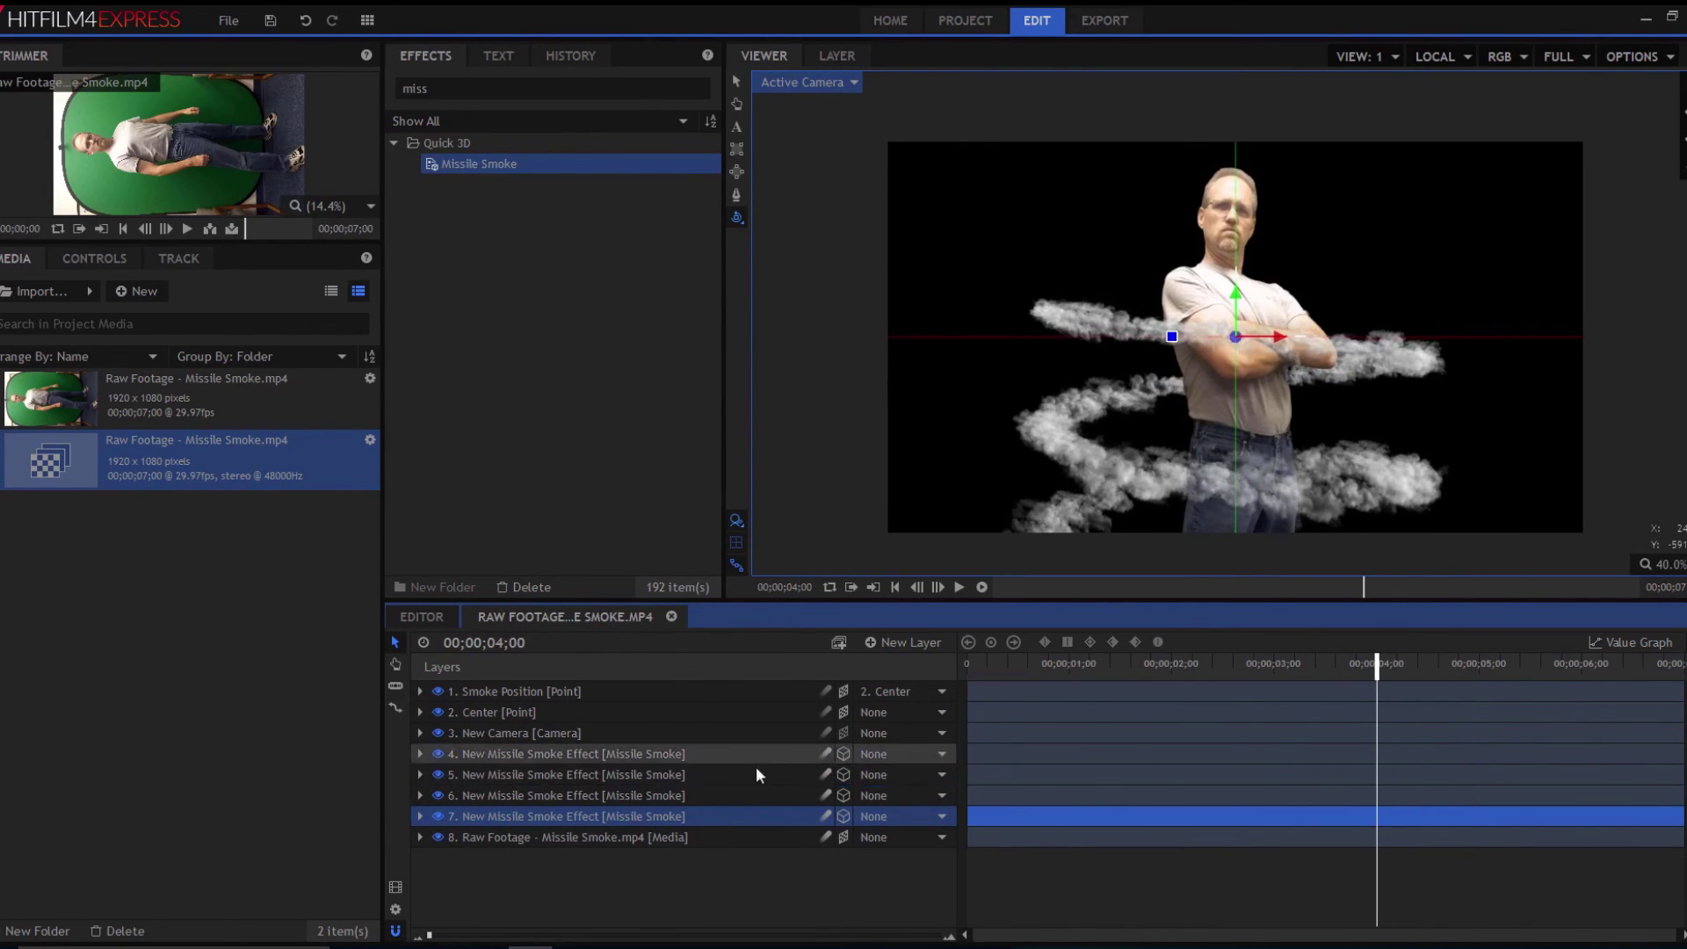
# - On the newest smoke layer, set Density 50, Linger 70 and Linger Variation 45
pyautogui.click(419, 817)
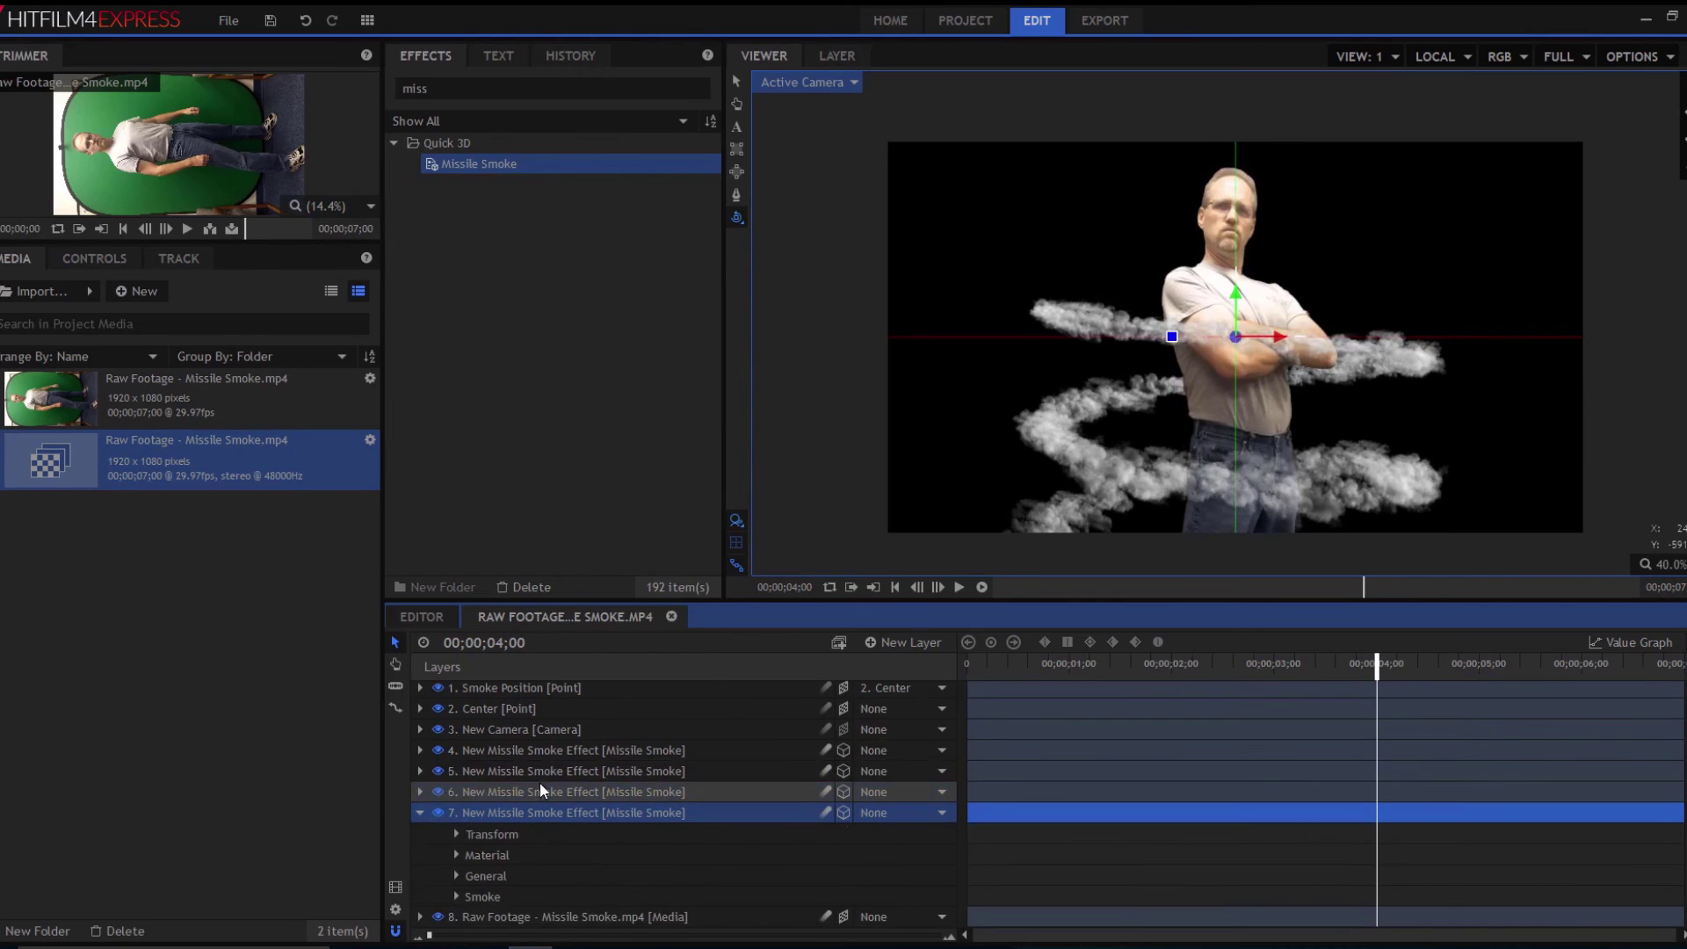
pyautogui.click(456, 896)
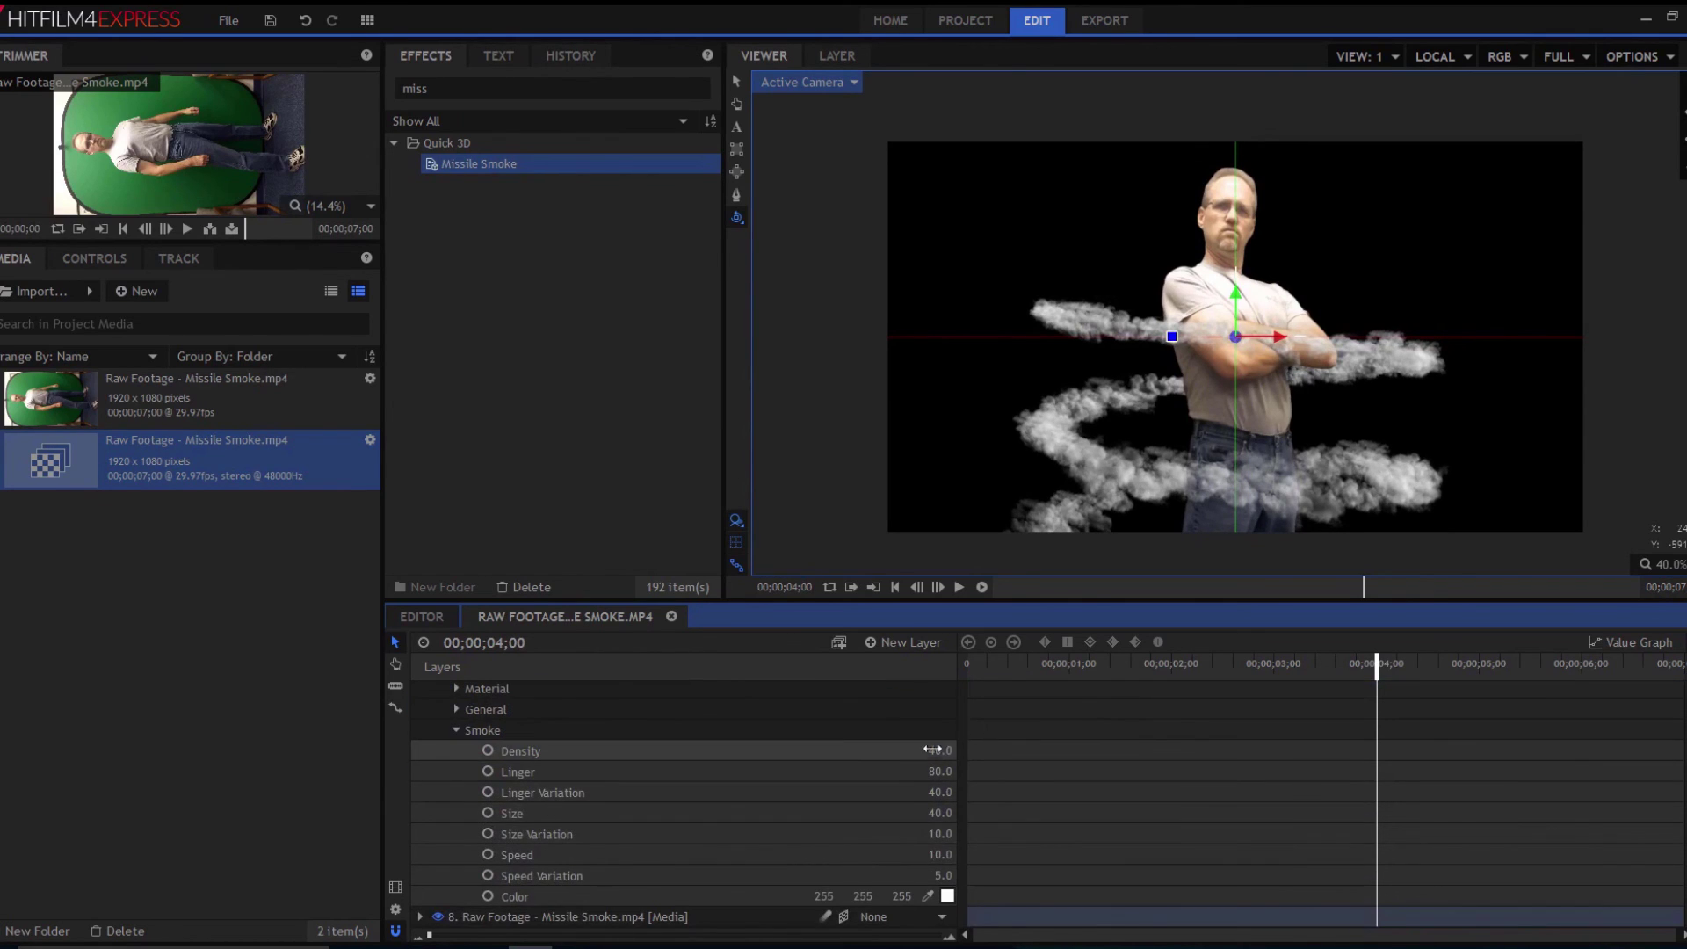
pyautogui.click(931, 751)
pyautogui.write('50')
pyautogui.press('Return')
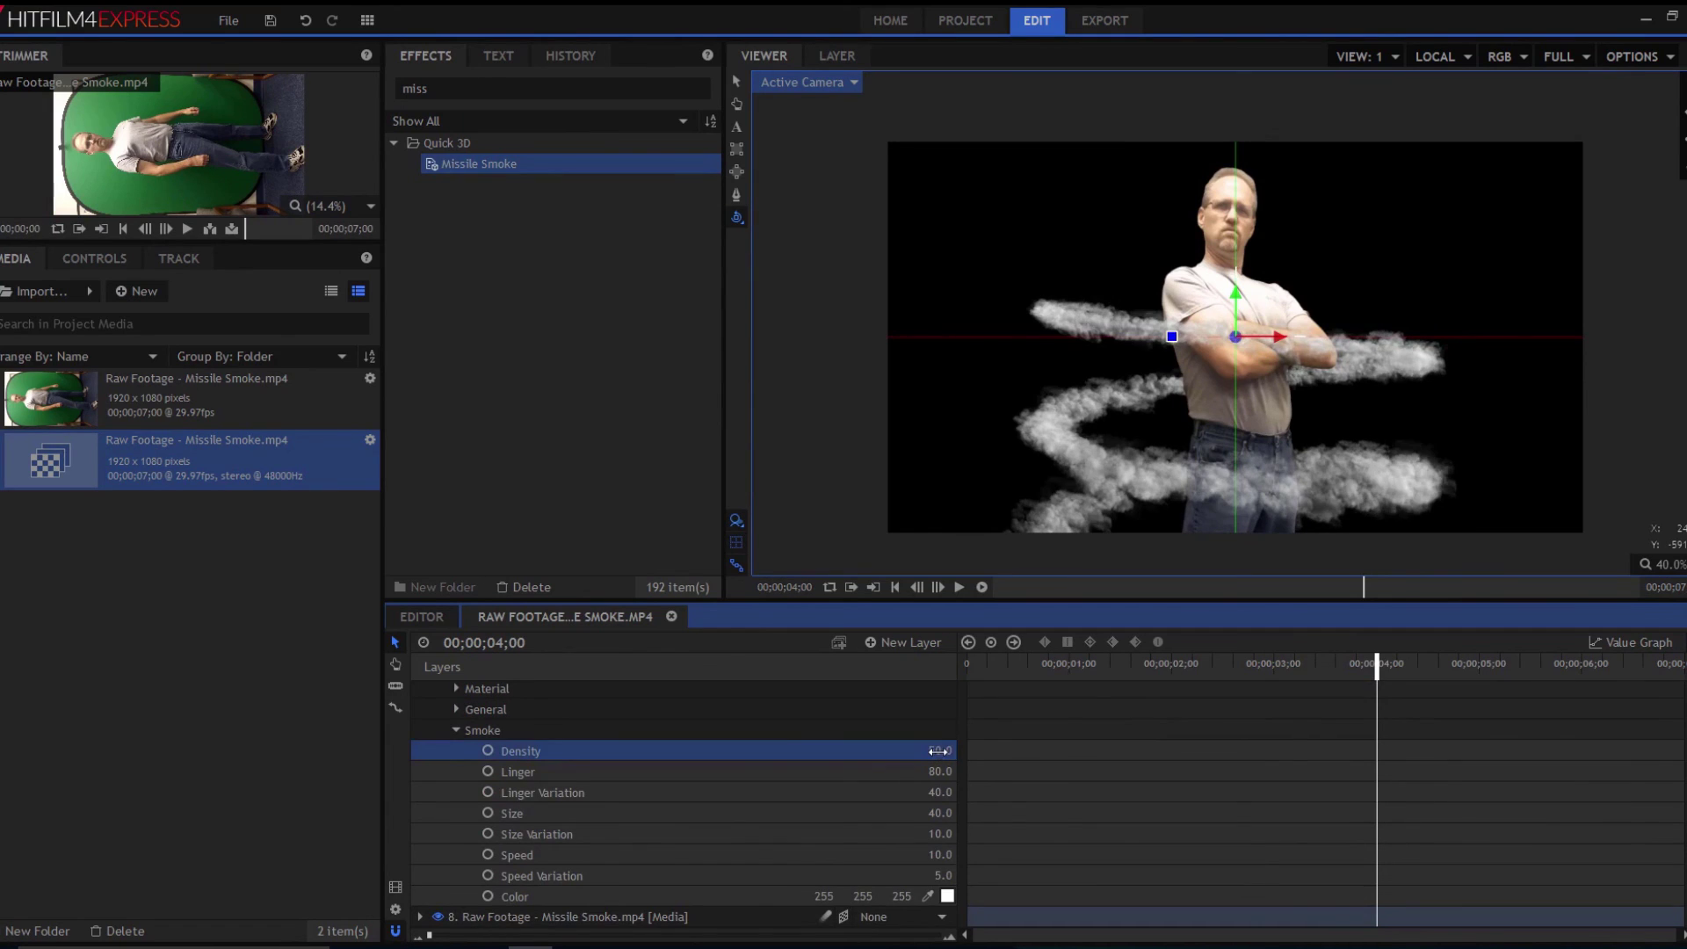
pyautogui.click(937, 770)
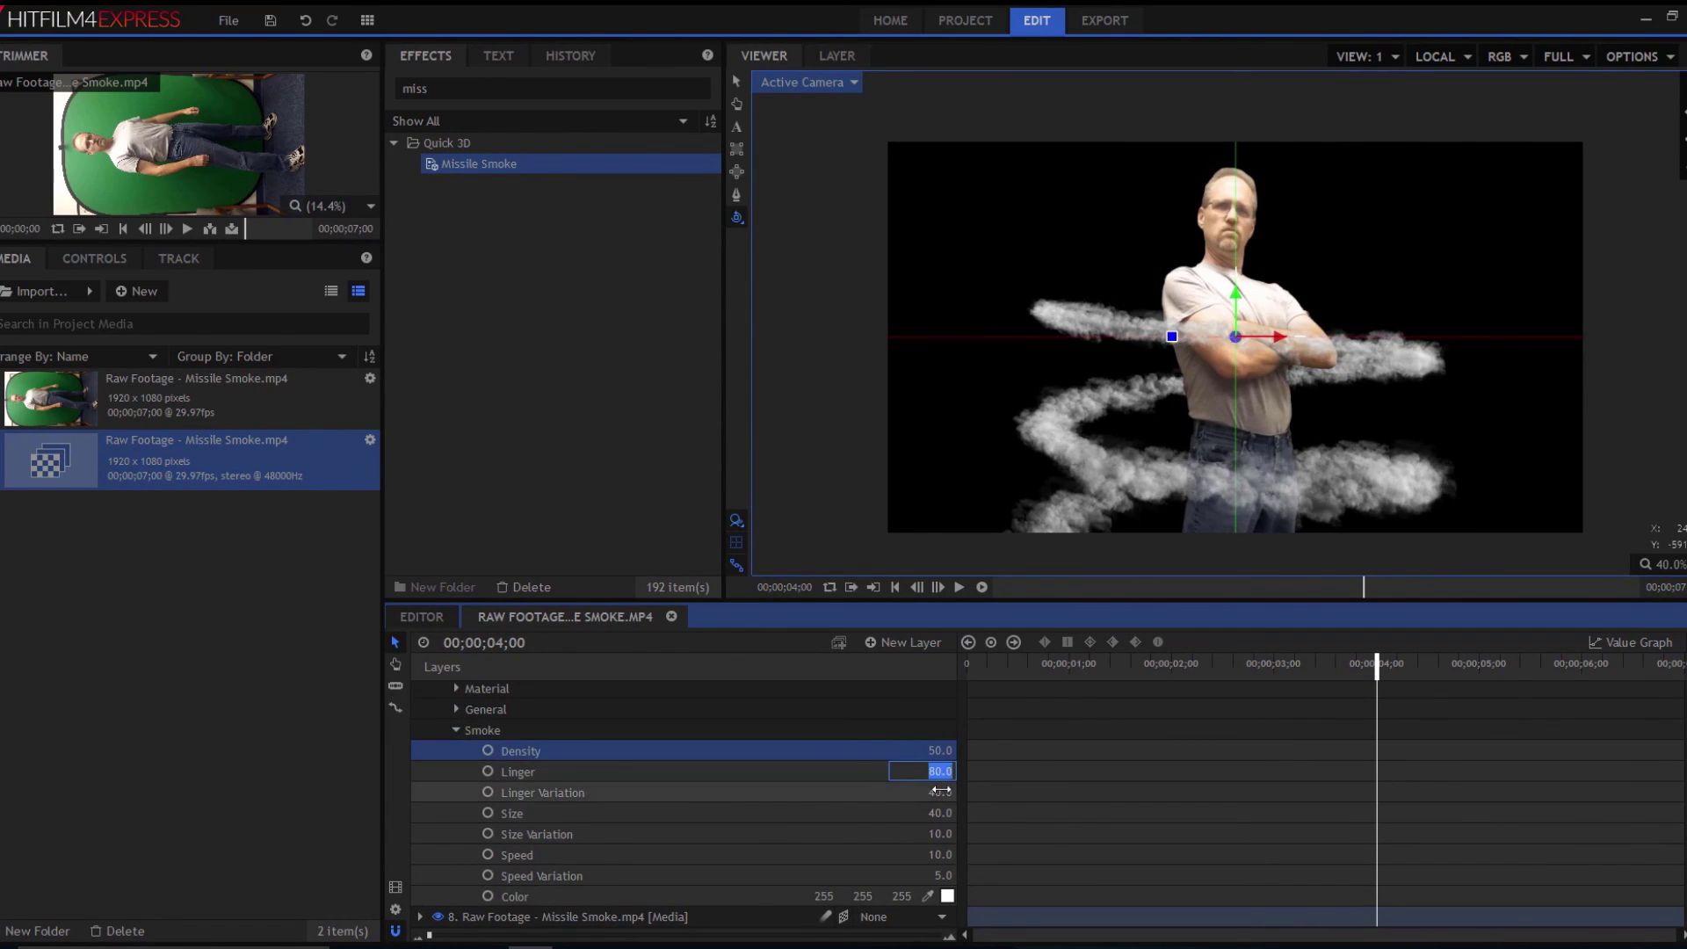
pyautogui.write('70')
pyautogui.press('Return')
pyautogui.click(941, 792)
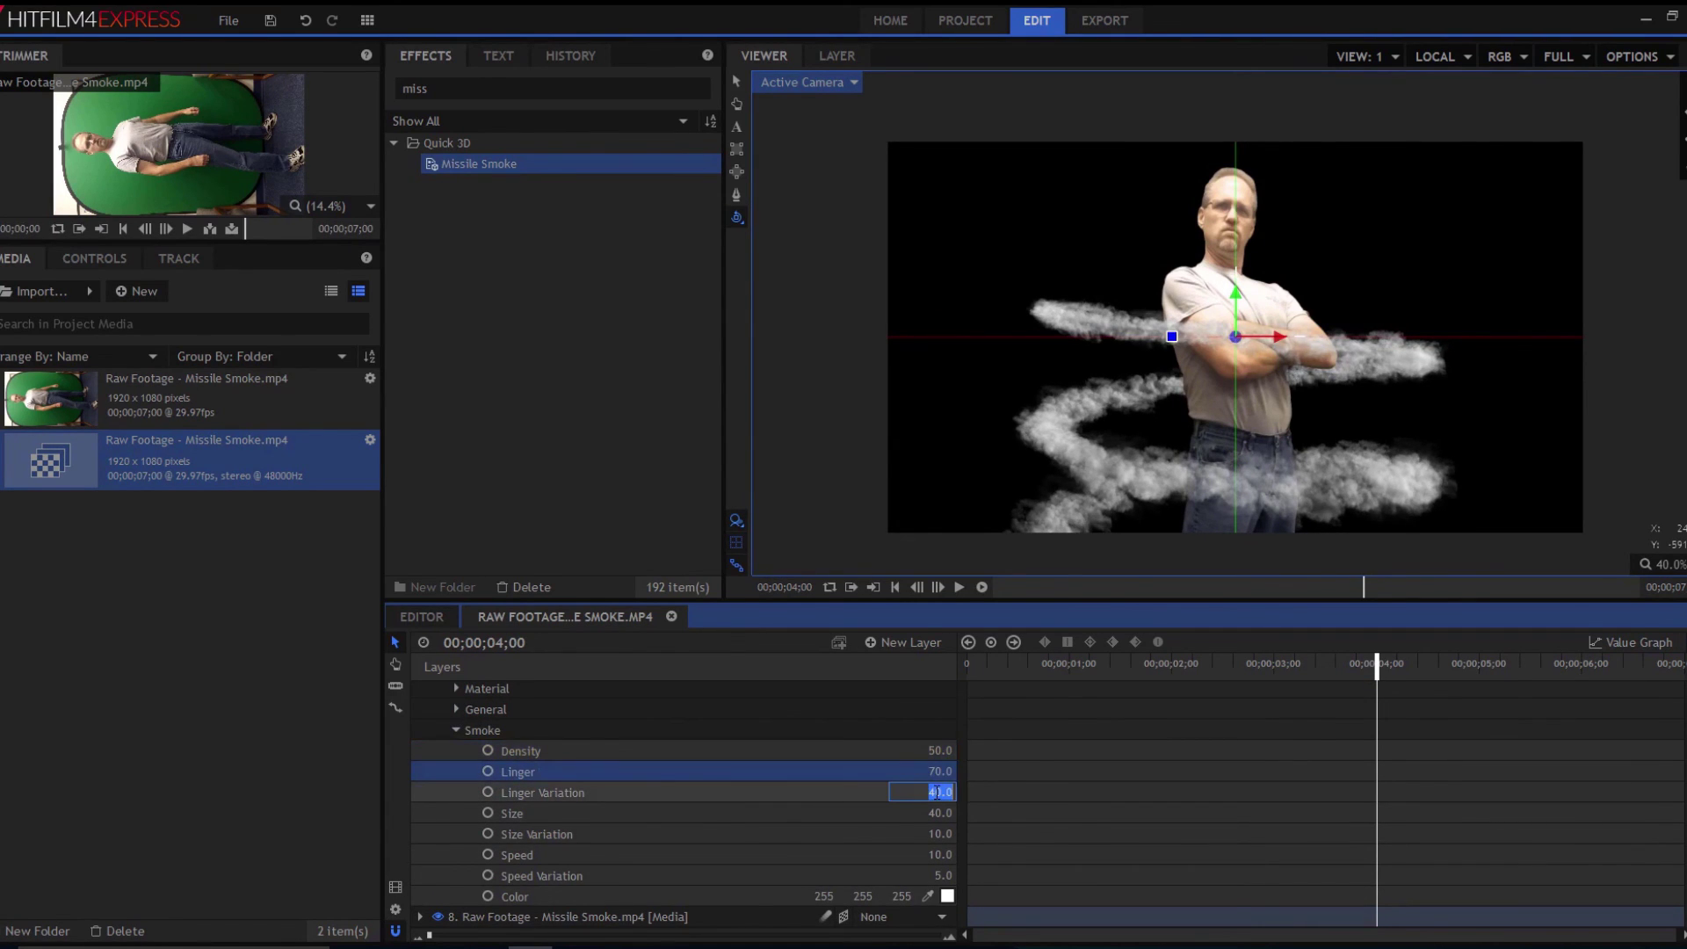
pyautogui.write('45')
pyautogui.press('Return')
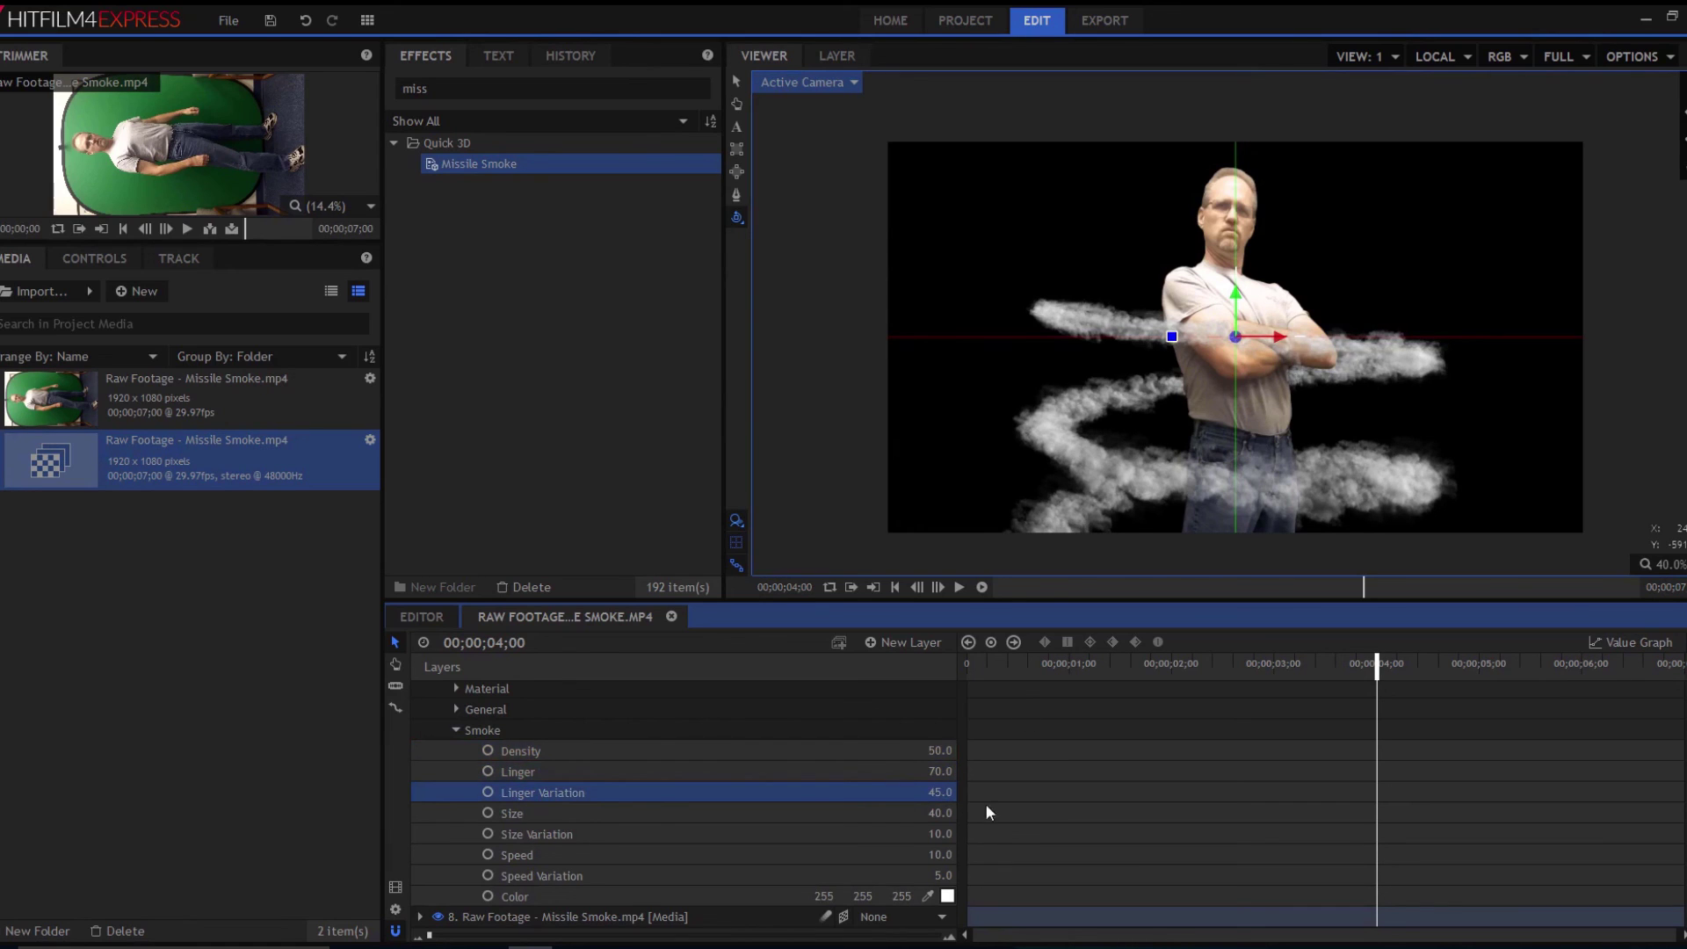
# - Set Size 35, Size Variation 15, Speed 5 and Speed Variation 10
pyautogui.click(935, 814)
pyautogui.write('3')
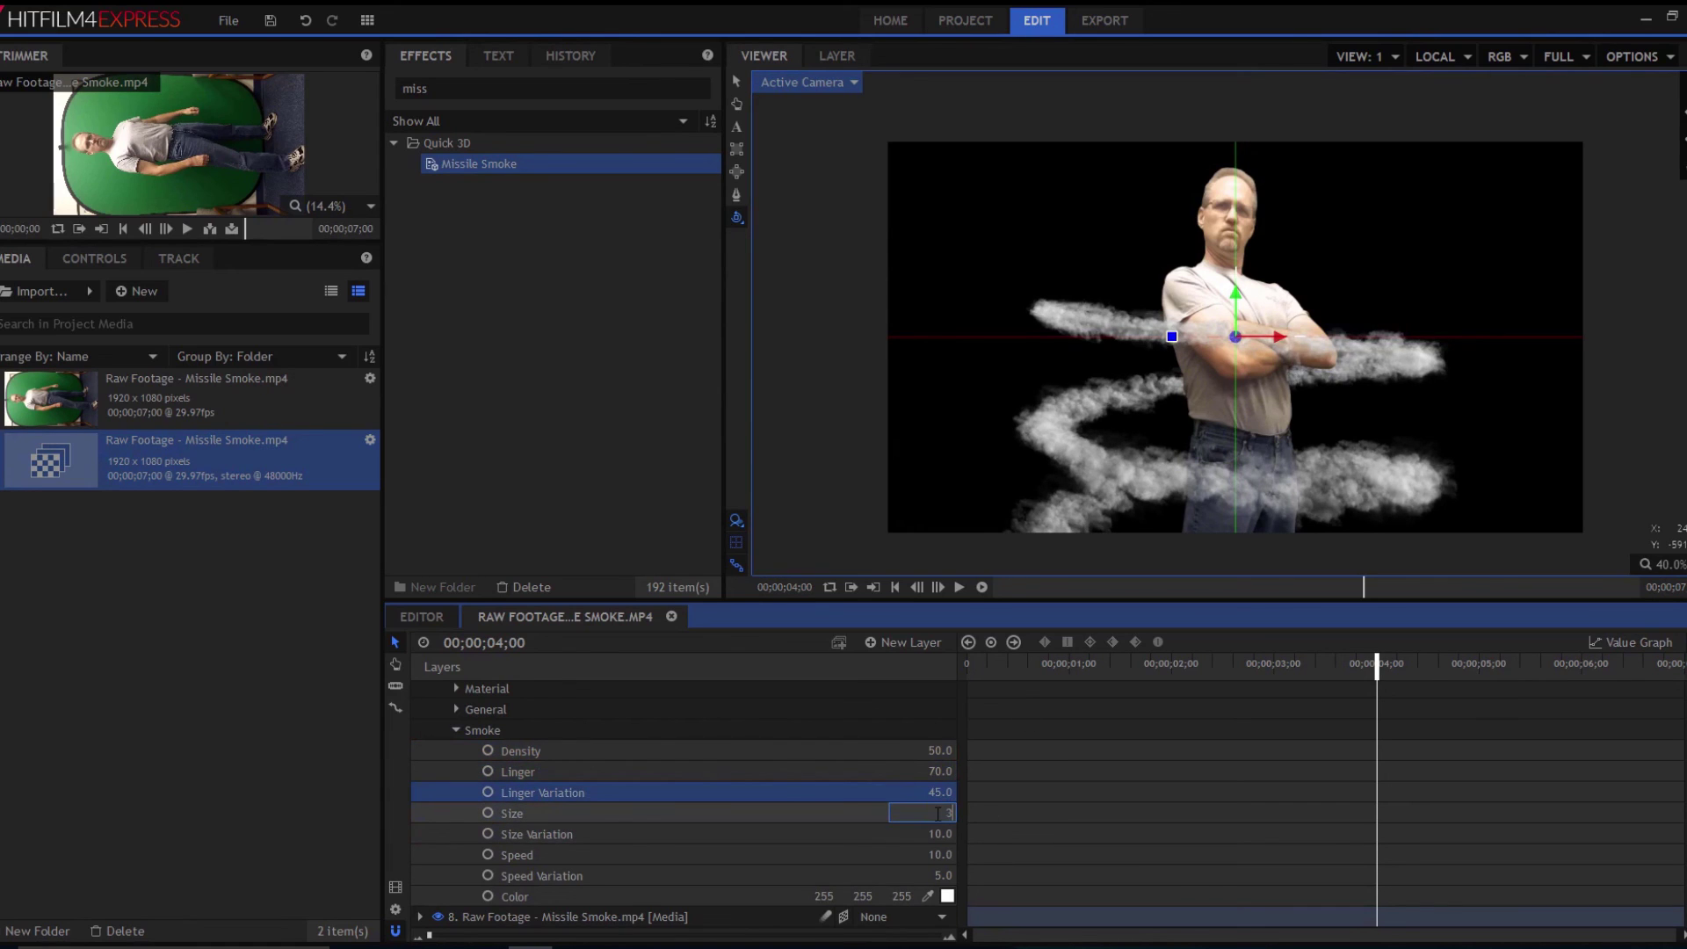
pyautogui.write('5')
pyautogui.press('Return')
pyautogui.click(938, 835)
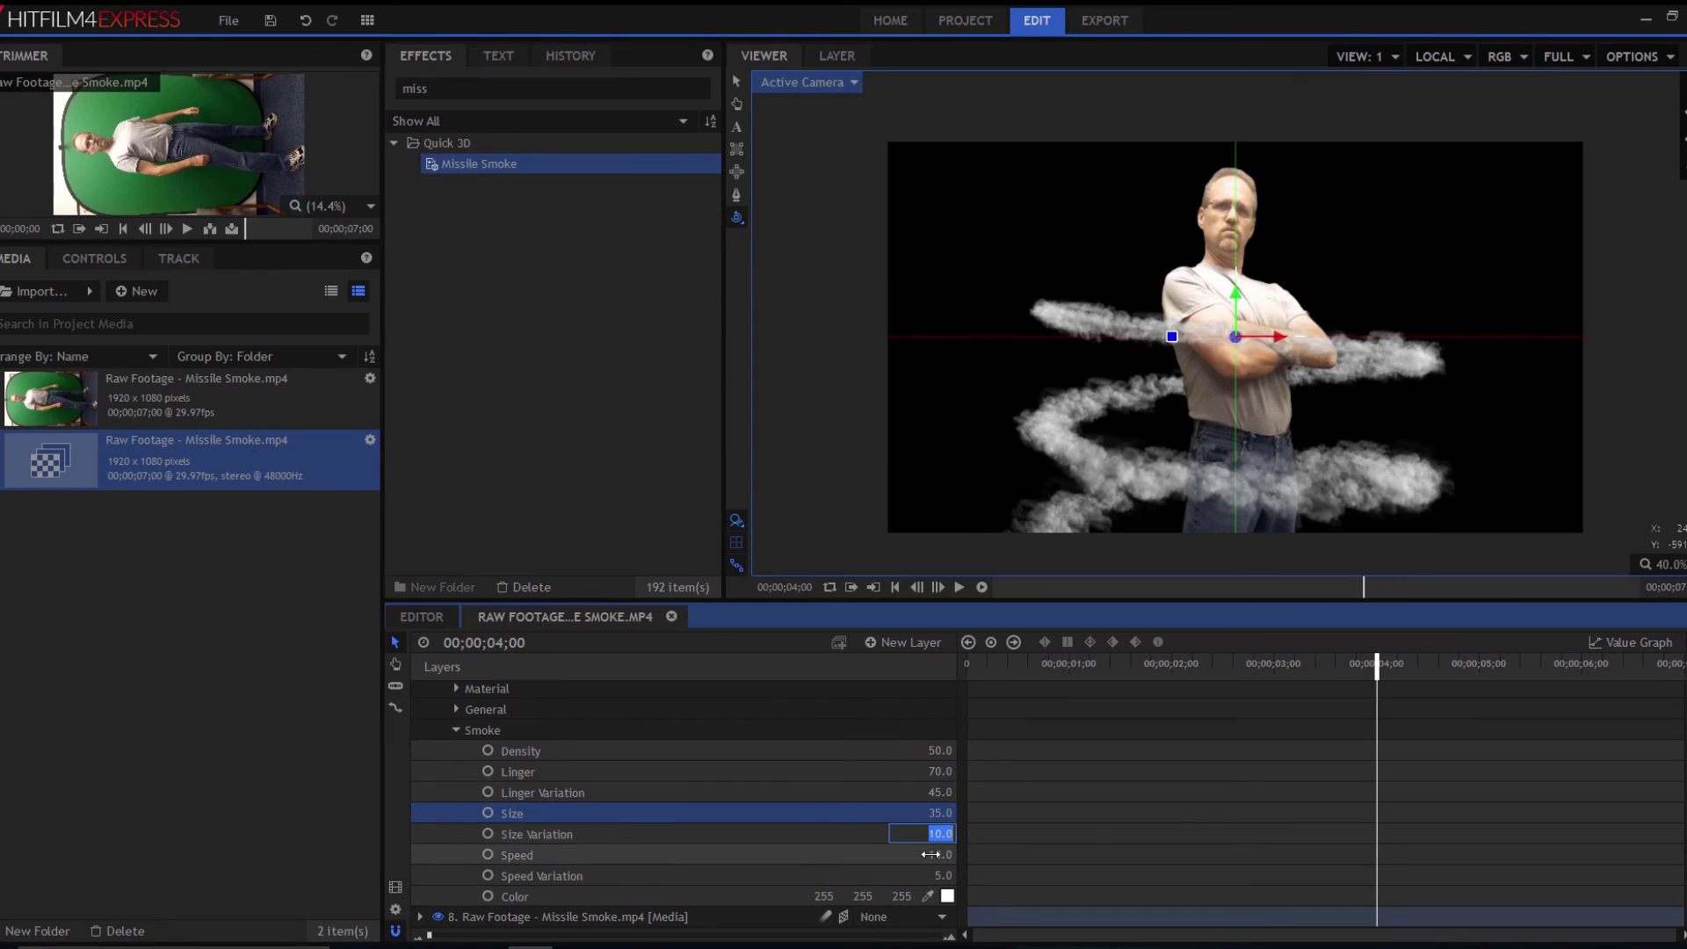
pyautogui.write('15')
pyautogui.press('Return')
pyautogui.click(931, 854)
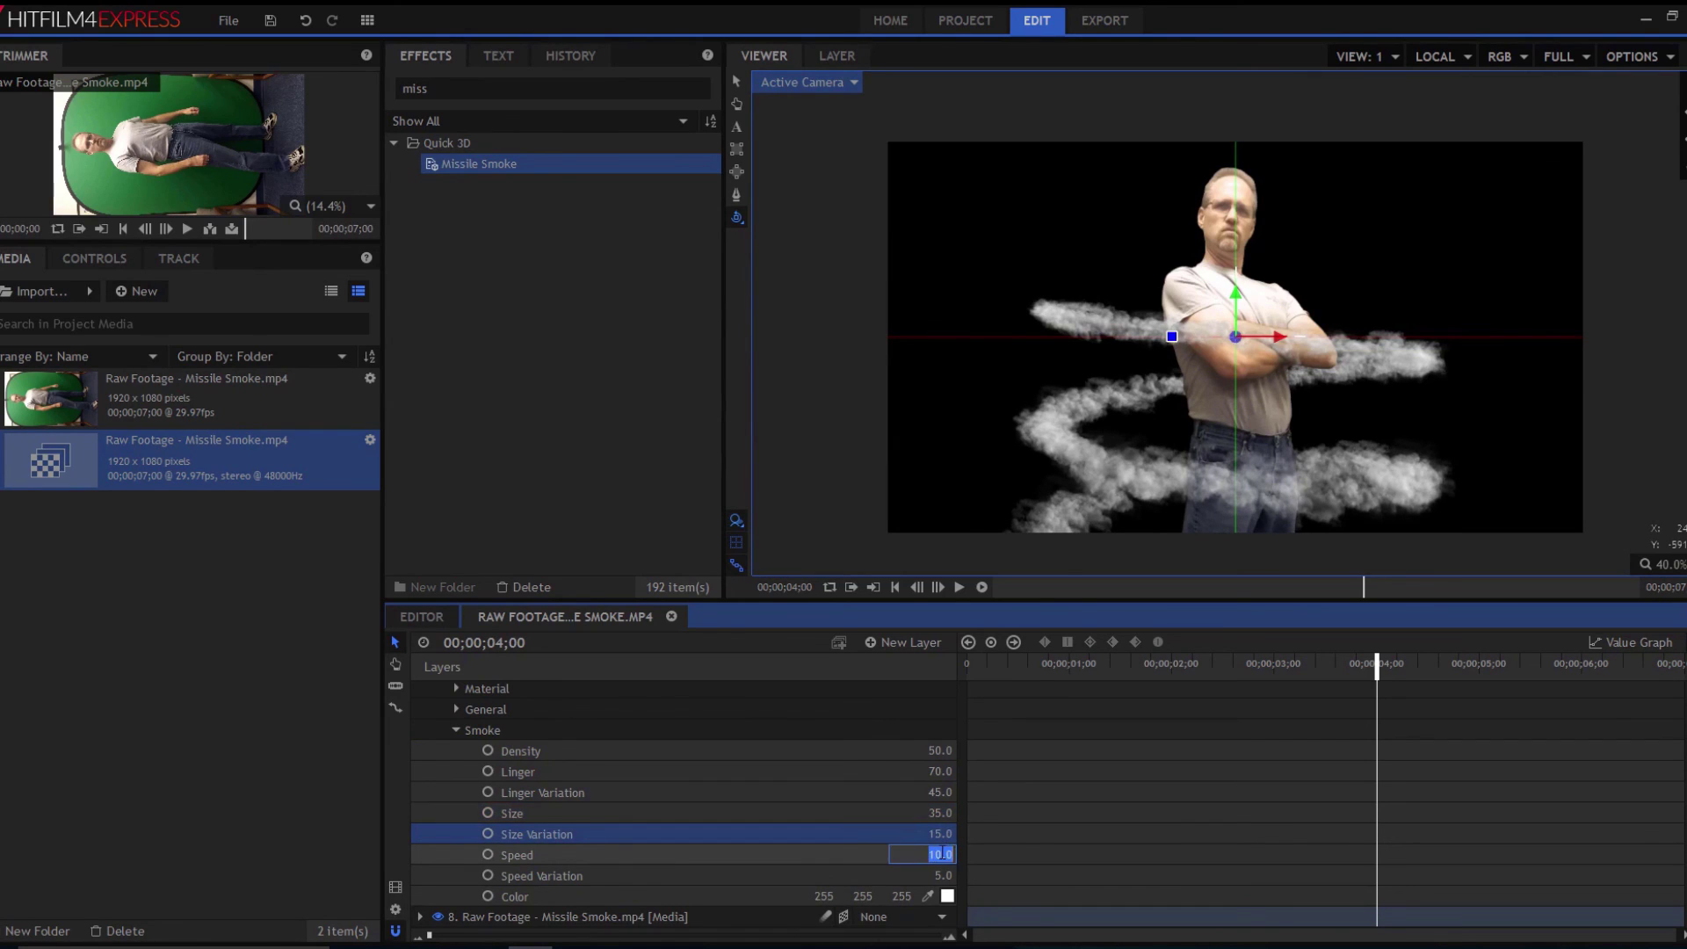
pyautogui.write('5')
pyautogui.press('Return')
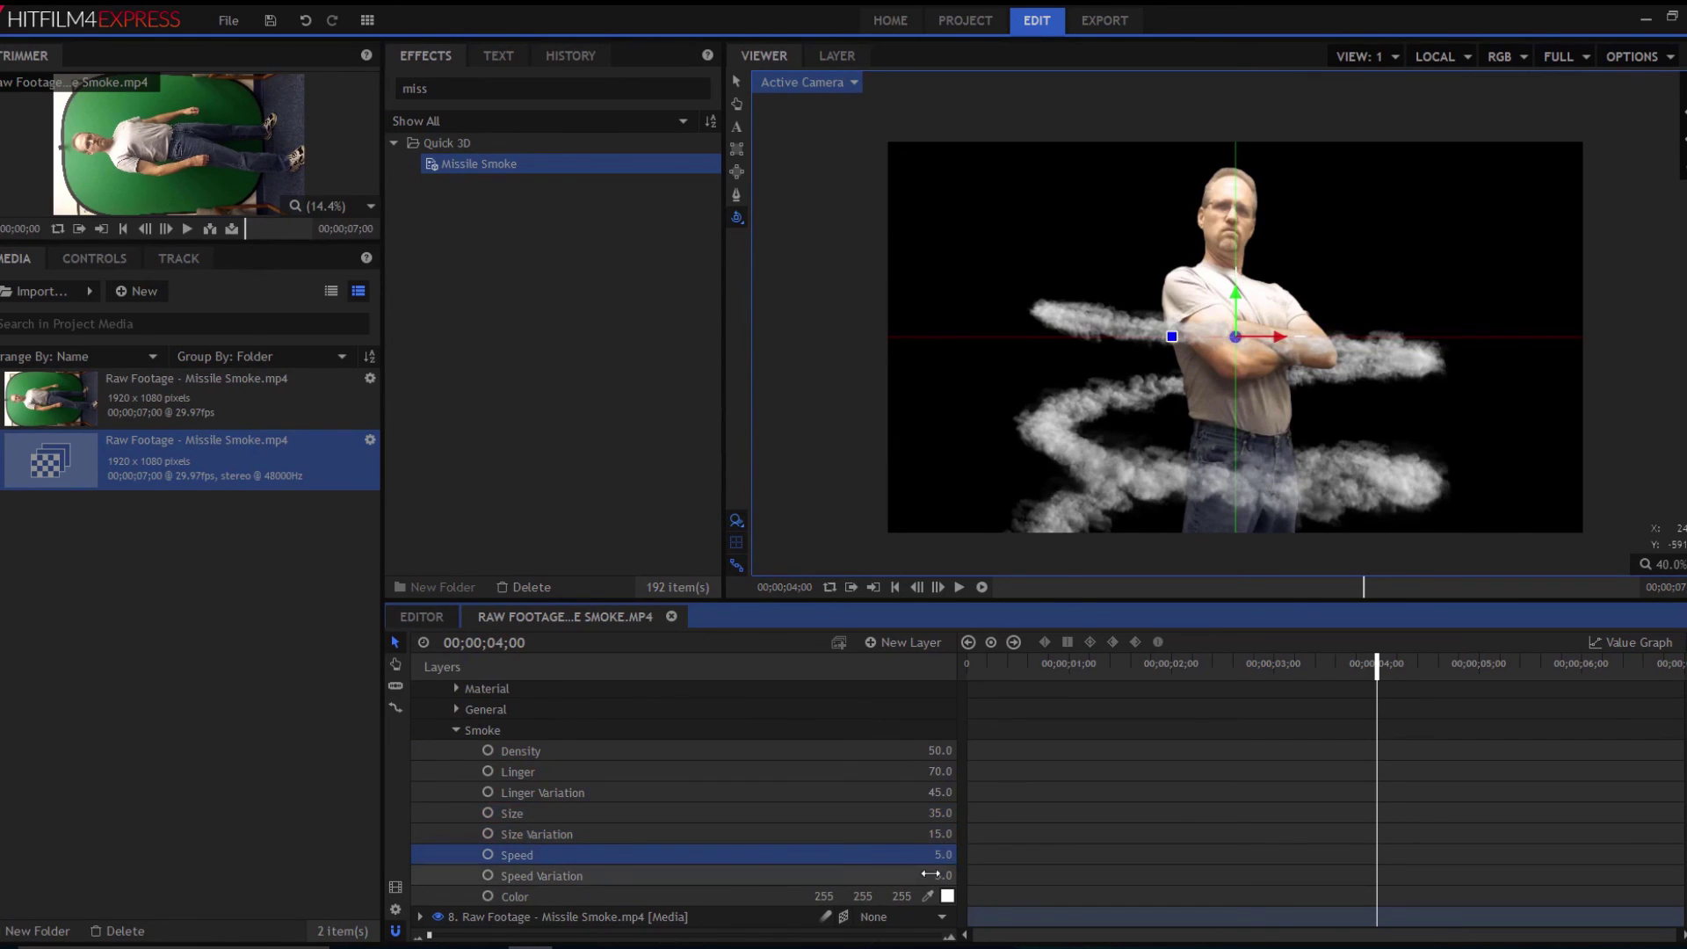
pyautogui.click(938, 876)
pyautogui.write('10')
pyautogui.press('Return')
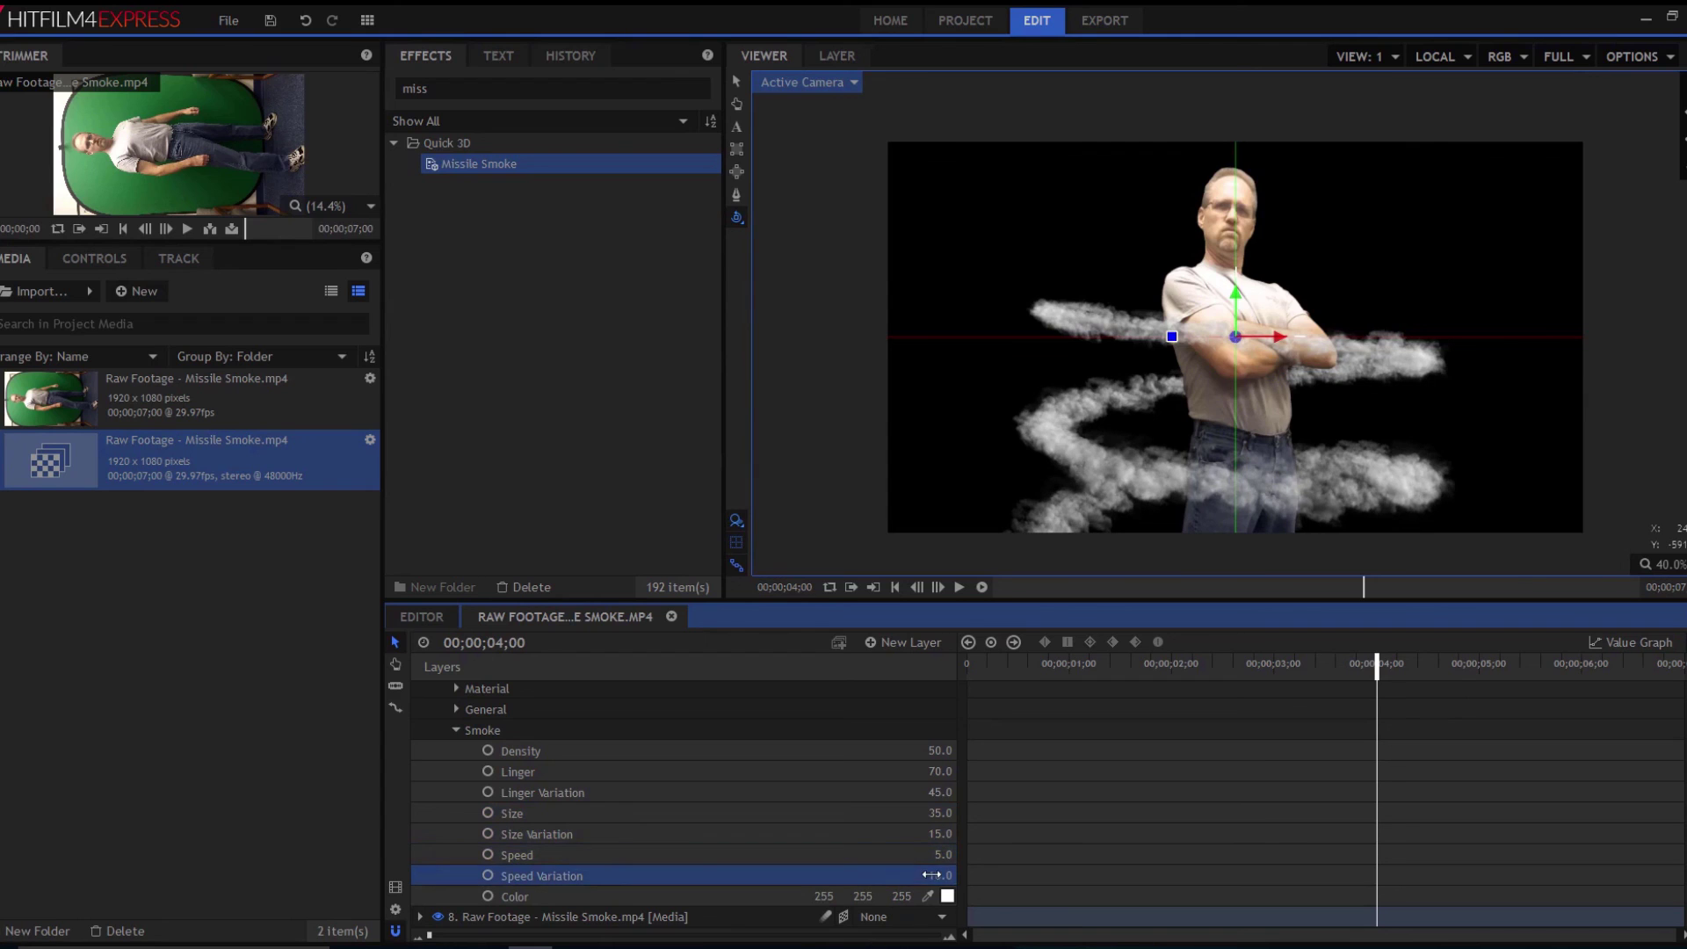
pyautogui.click(897, 589)
# - Play the composition from the start and stop around 6 seconds
pyautogui.click(960, 588)
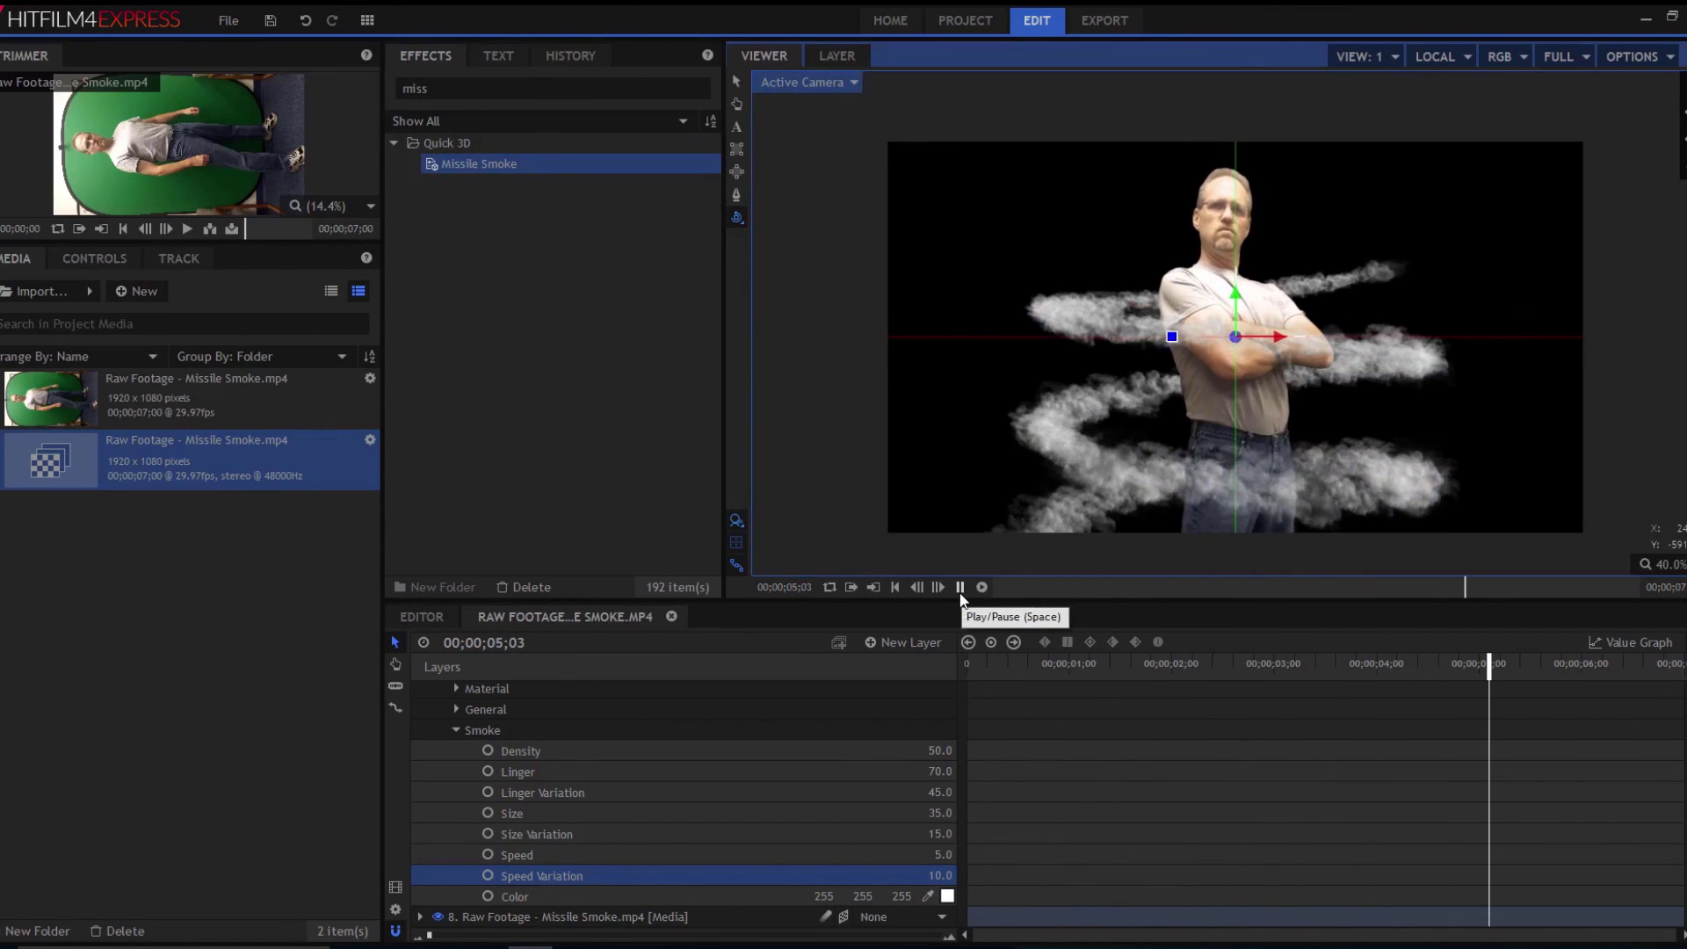
pyautogui.click(960, 588)
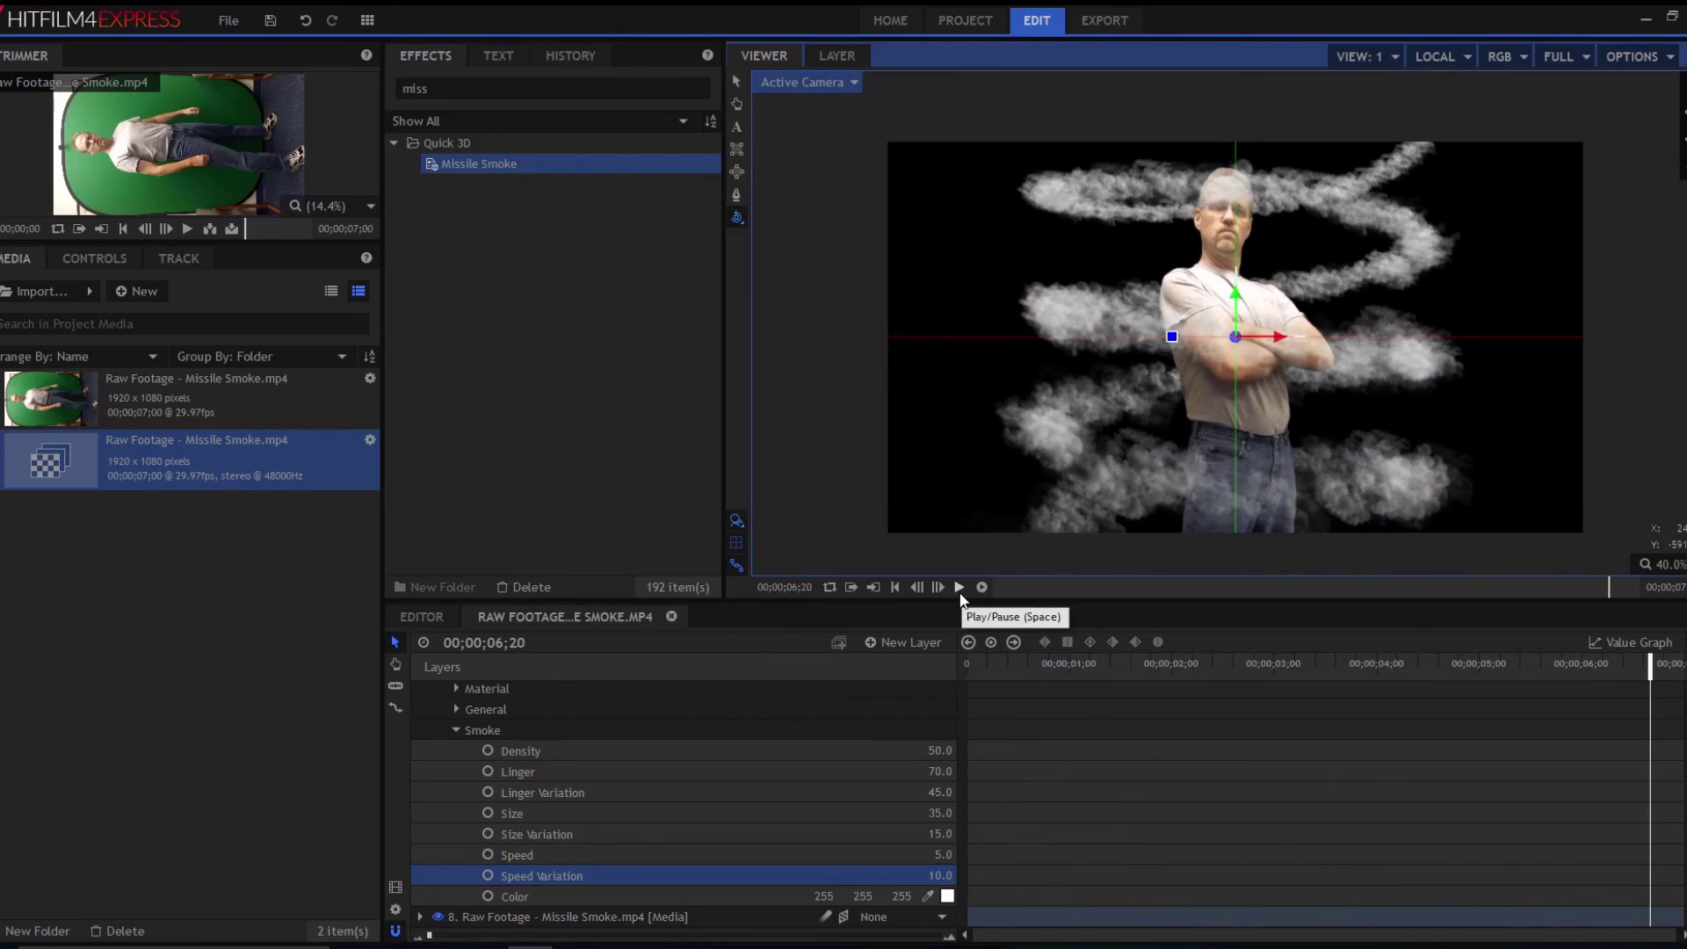